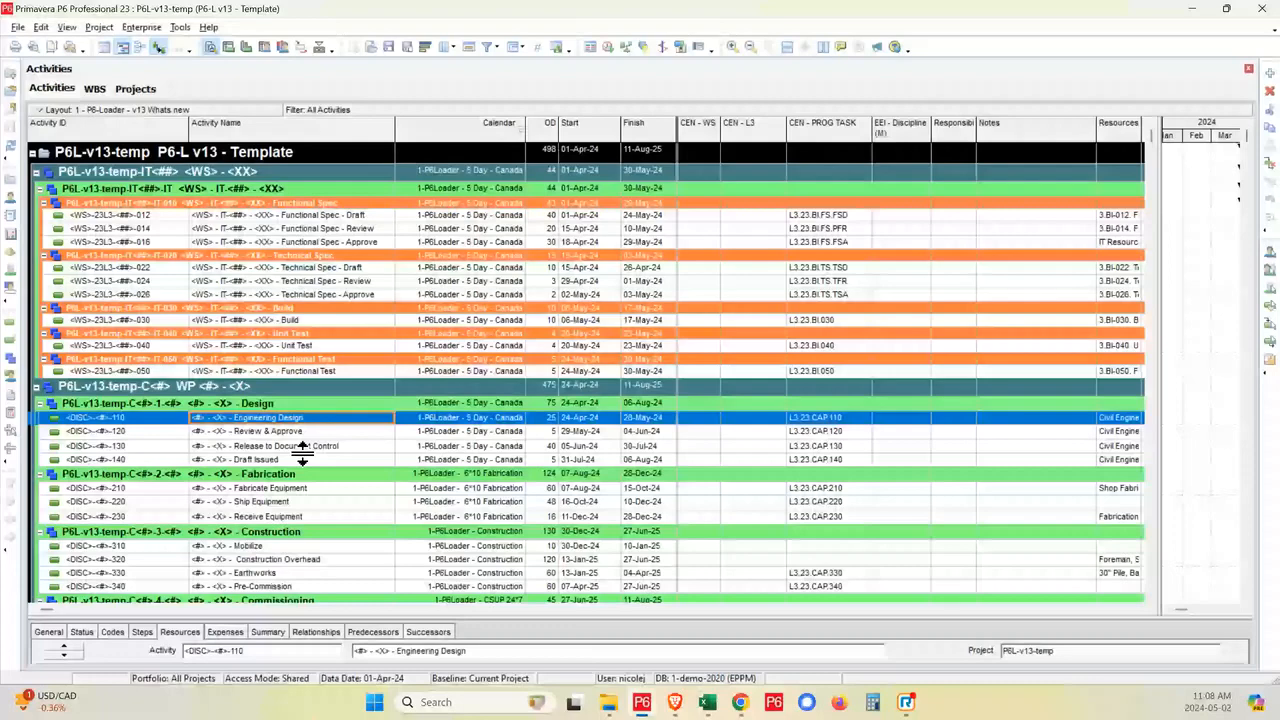
- Examine the template's IT and WP work package branches in the activity list and in the WBS view
click(237, 190)
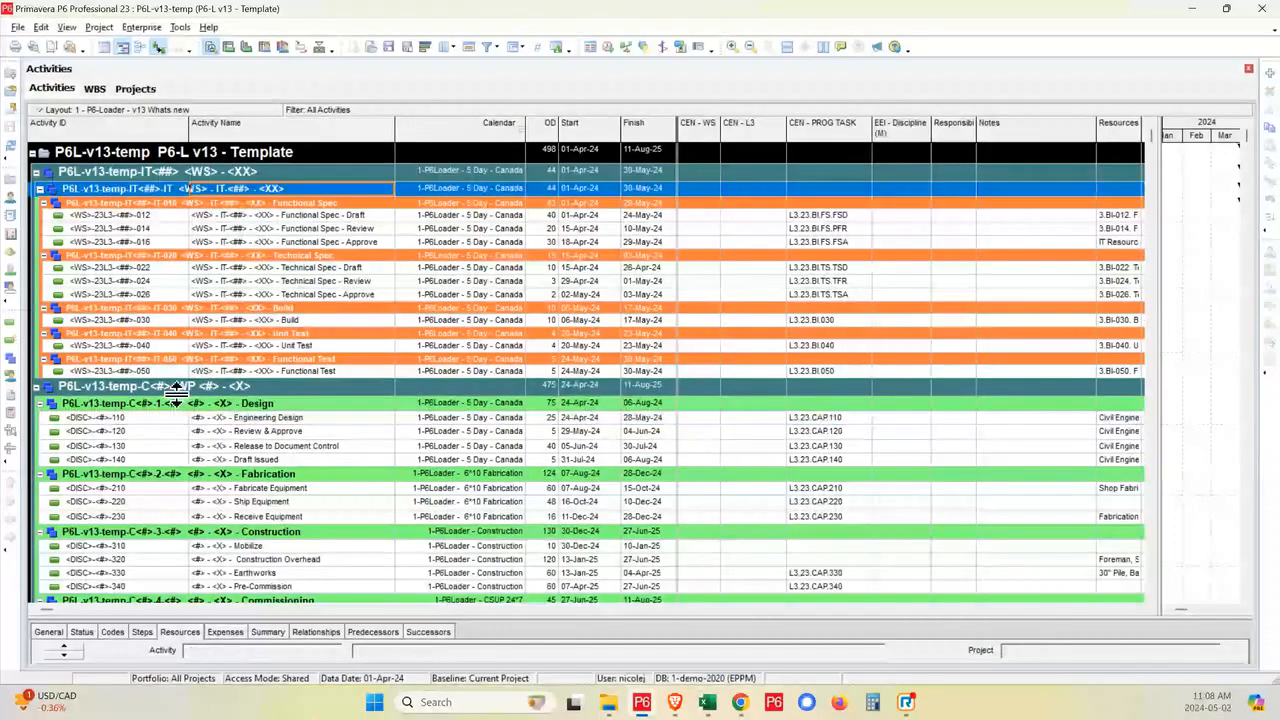
click(190, 403)
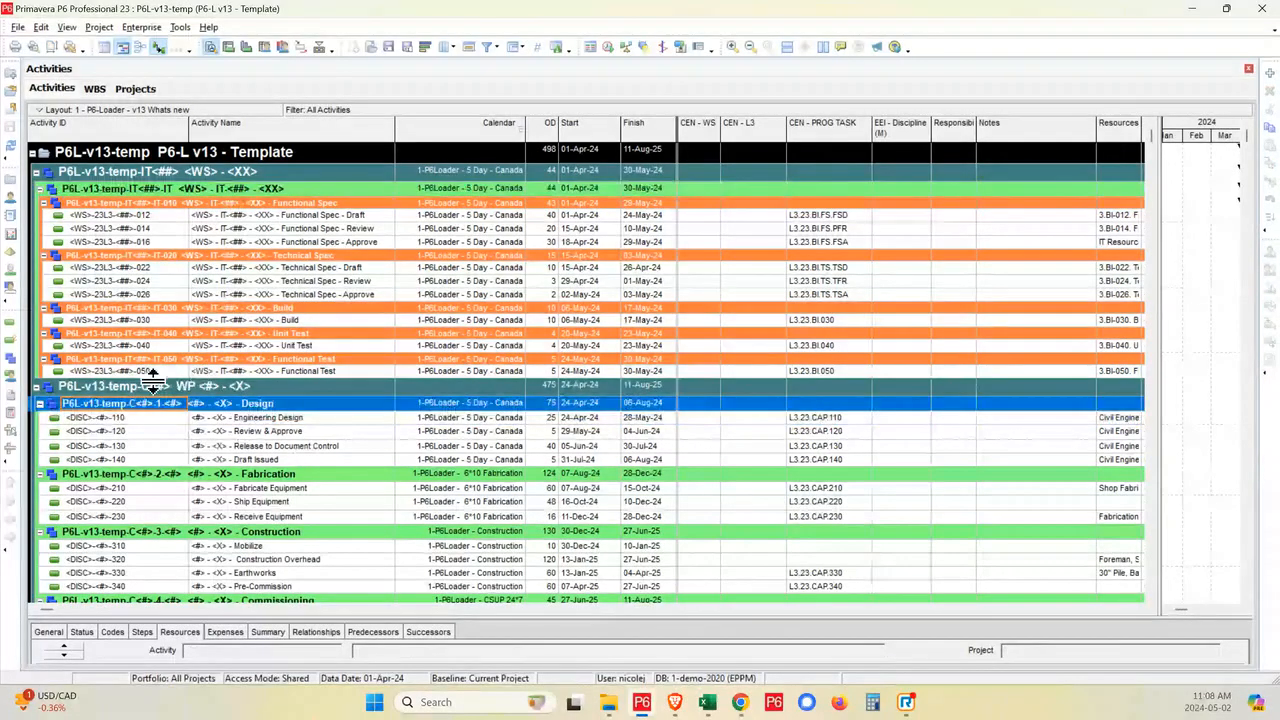
click(200, 387)
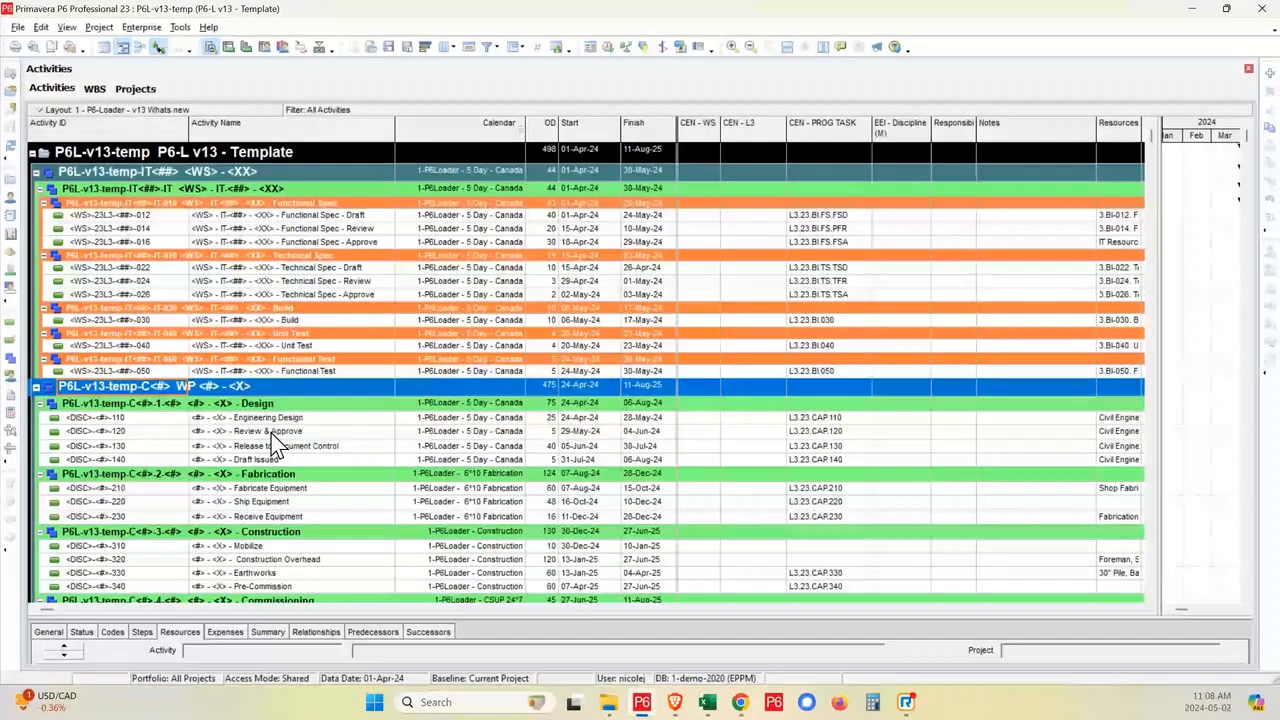
click(313, 190)
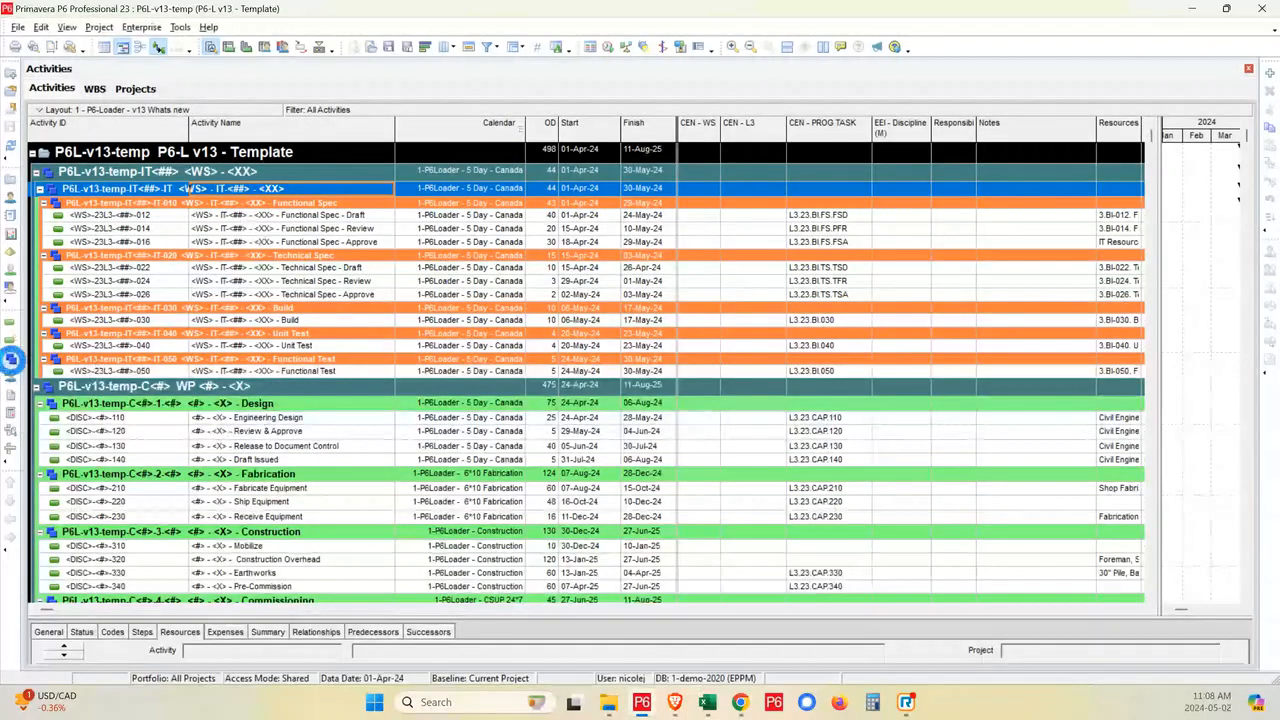
click(11, 358)
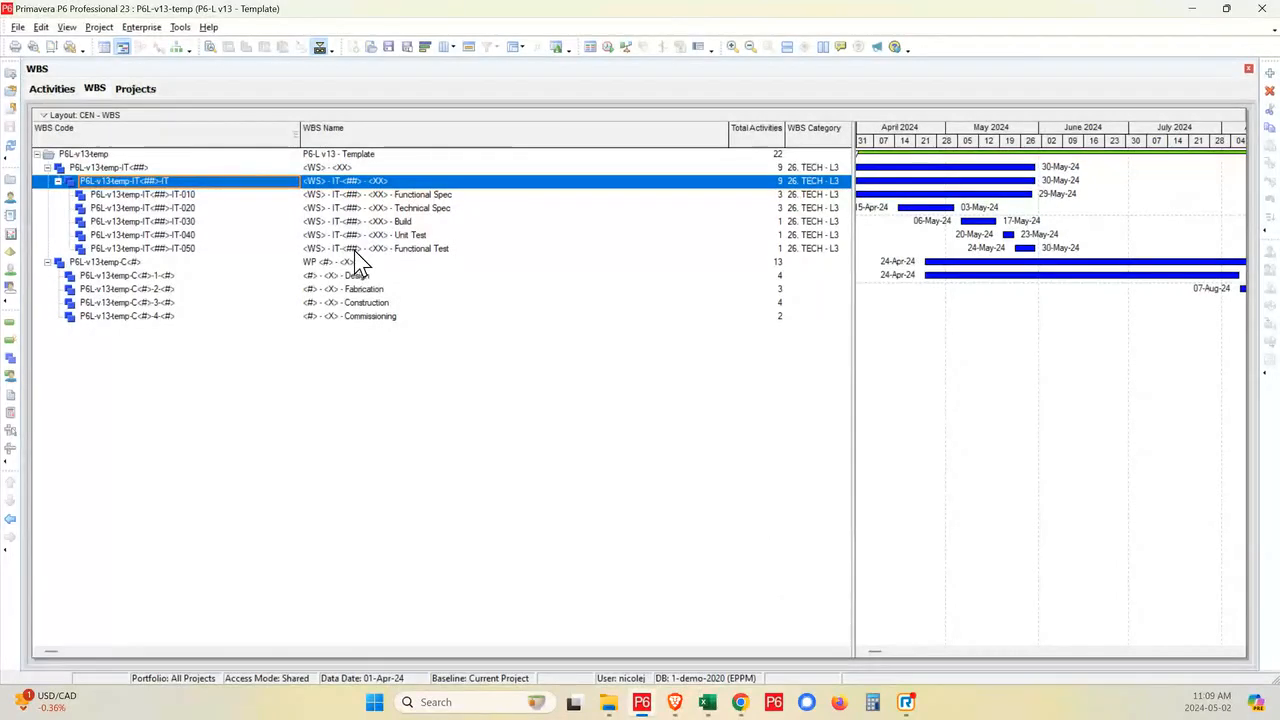
click(399, 252)
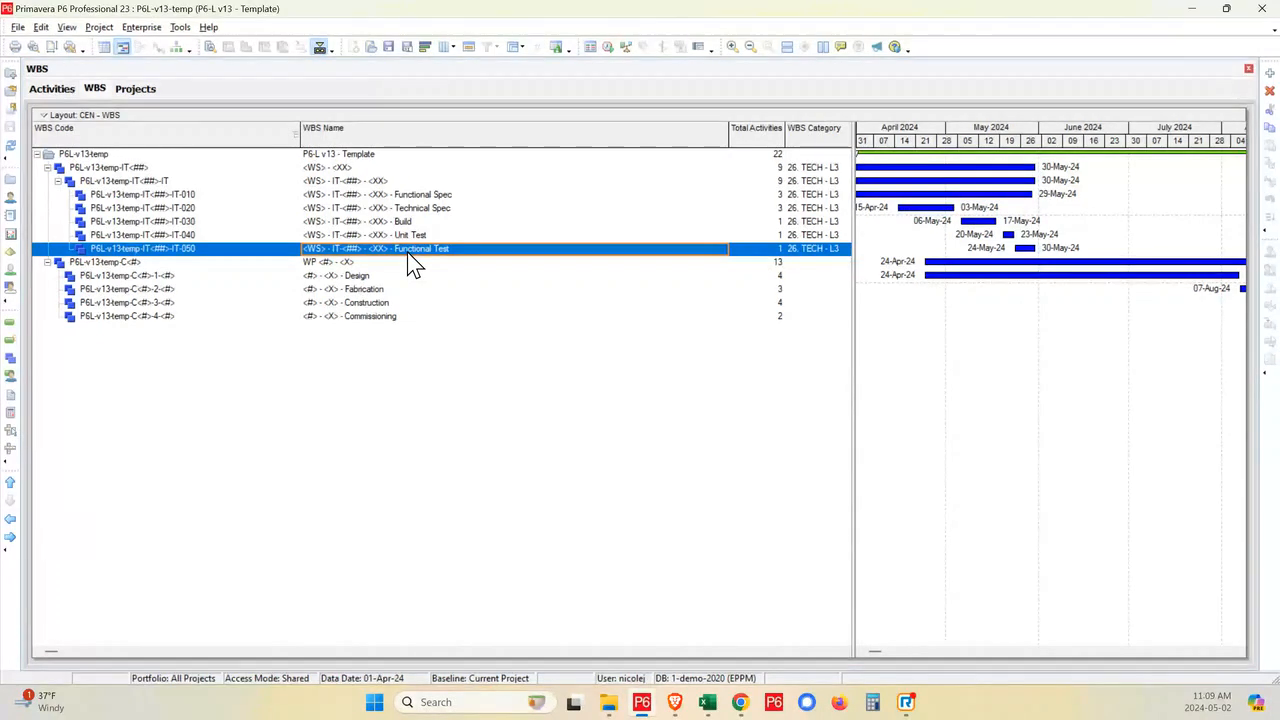
- Return to the activities and show the resources assigned to the Functional Spec - Draft activity in an enlarged details area
click(55, 89)
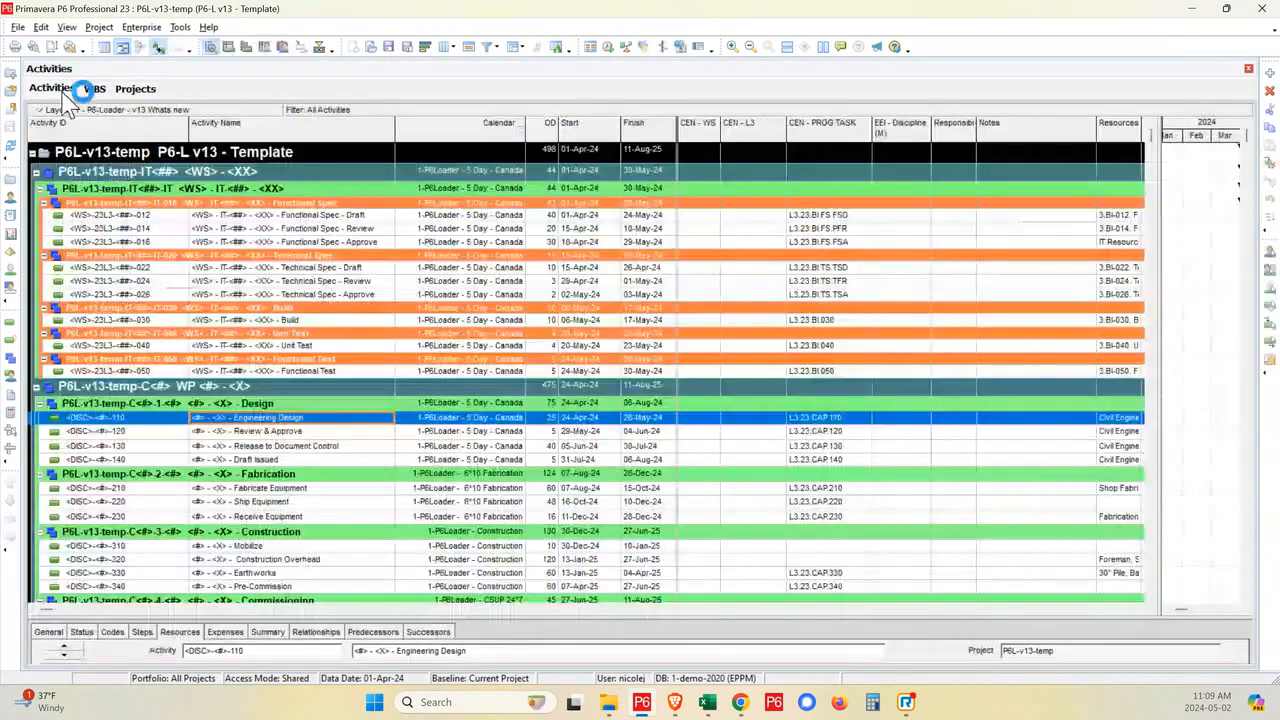
click(326, 214)
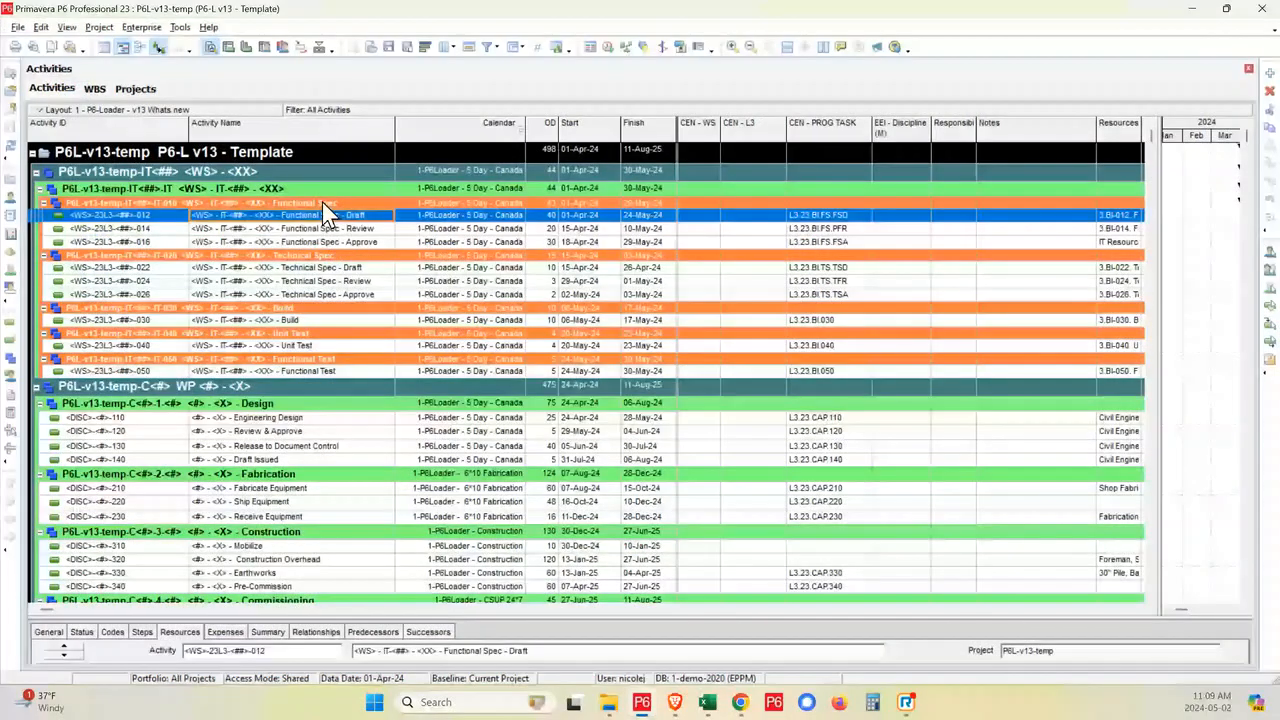
click(320, 48)
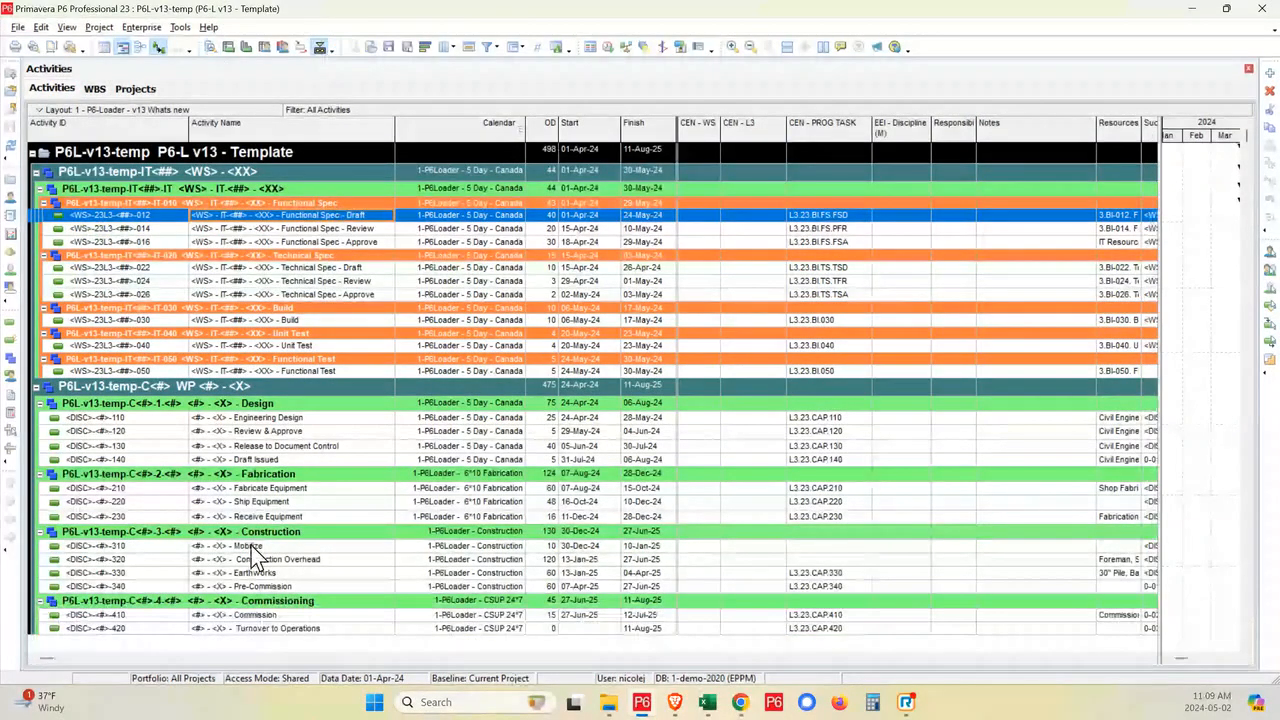
click(211, 47)
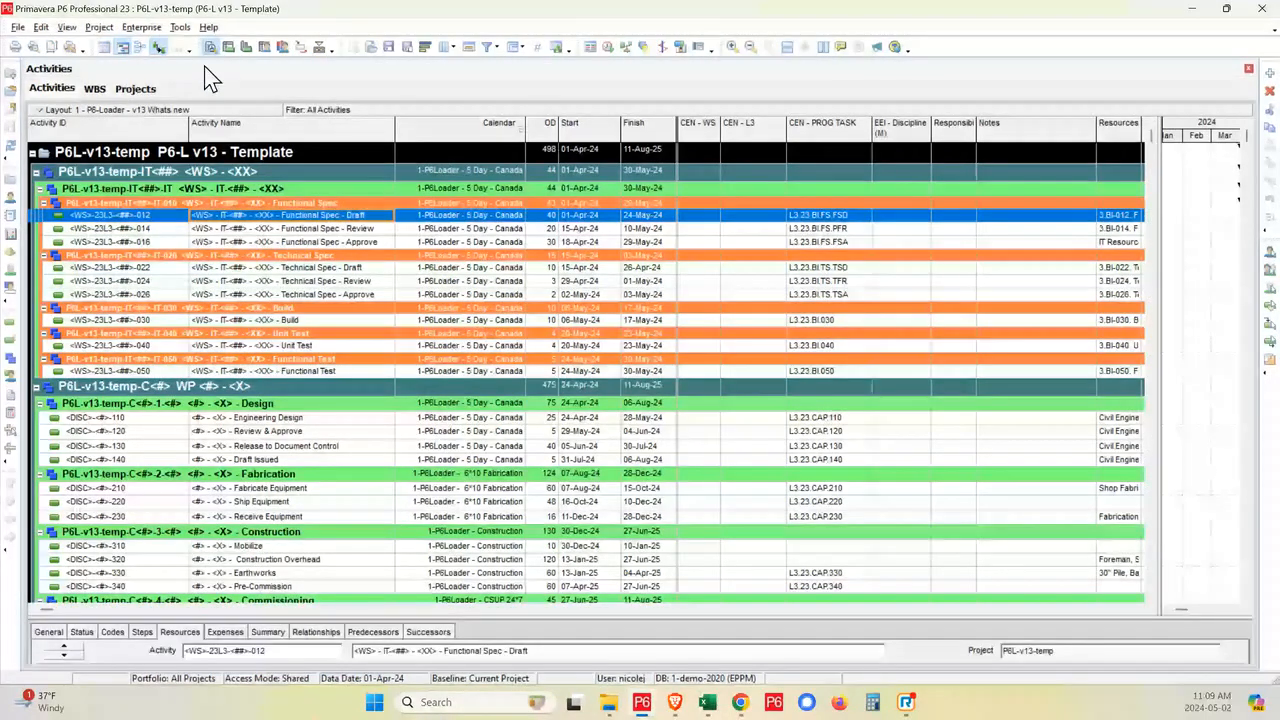
drag(247, 619, 275, 428)
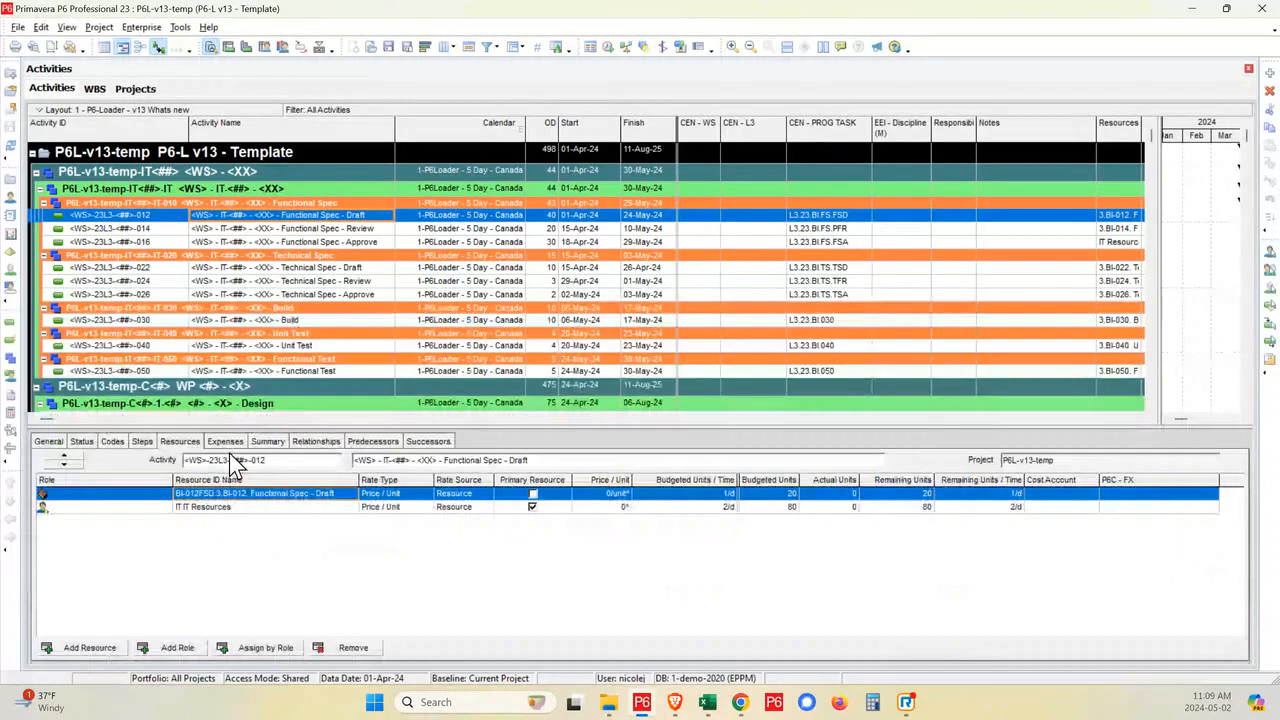
- Check the expenses of the Functional Spec activities and the relationships of Functional Spec - Approve
click(225, 441)
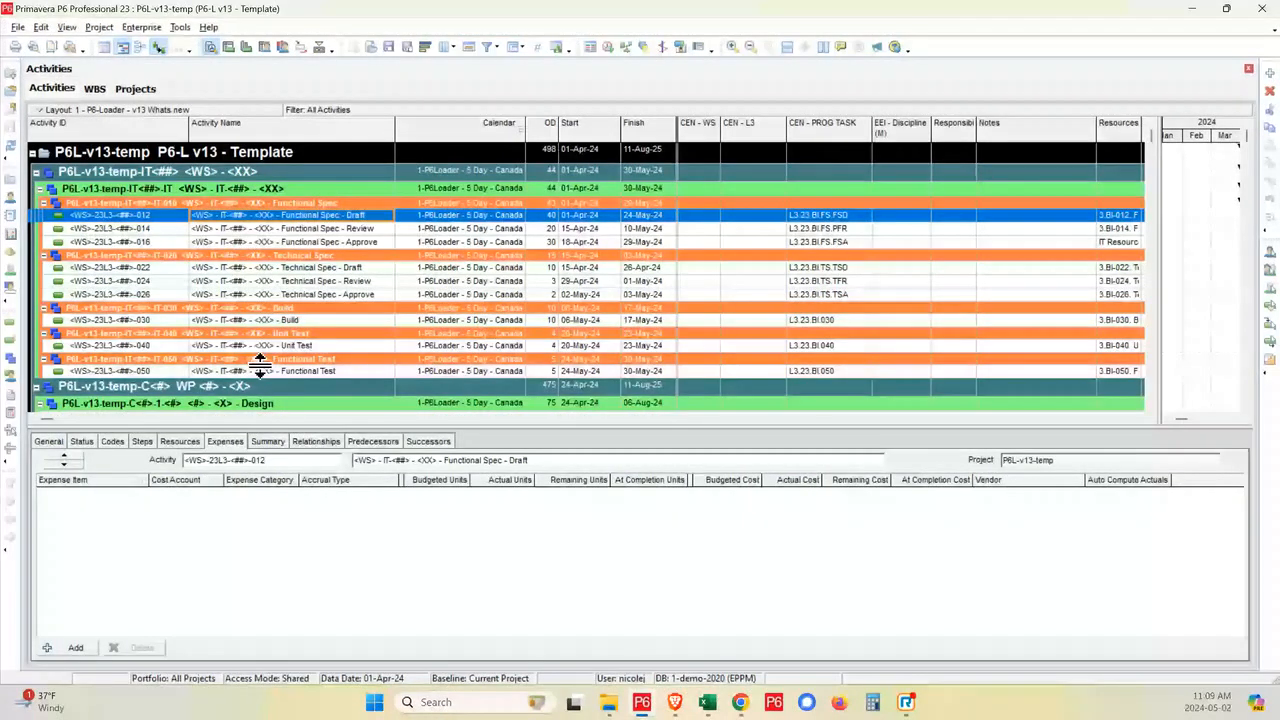
click(326, 228)
click(332, 241)
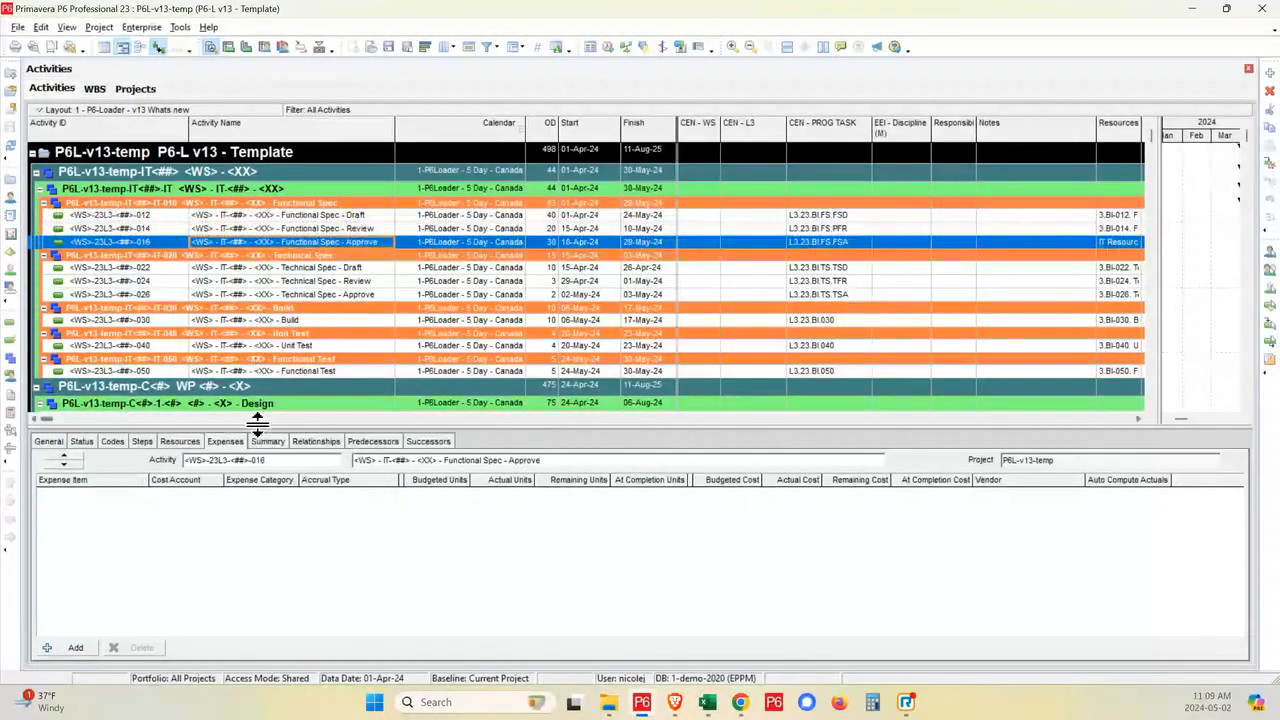
click(316, 442)
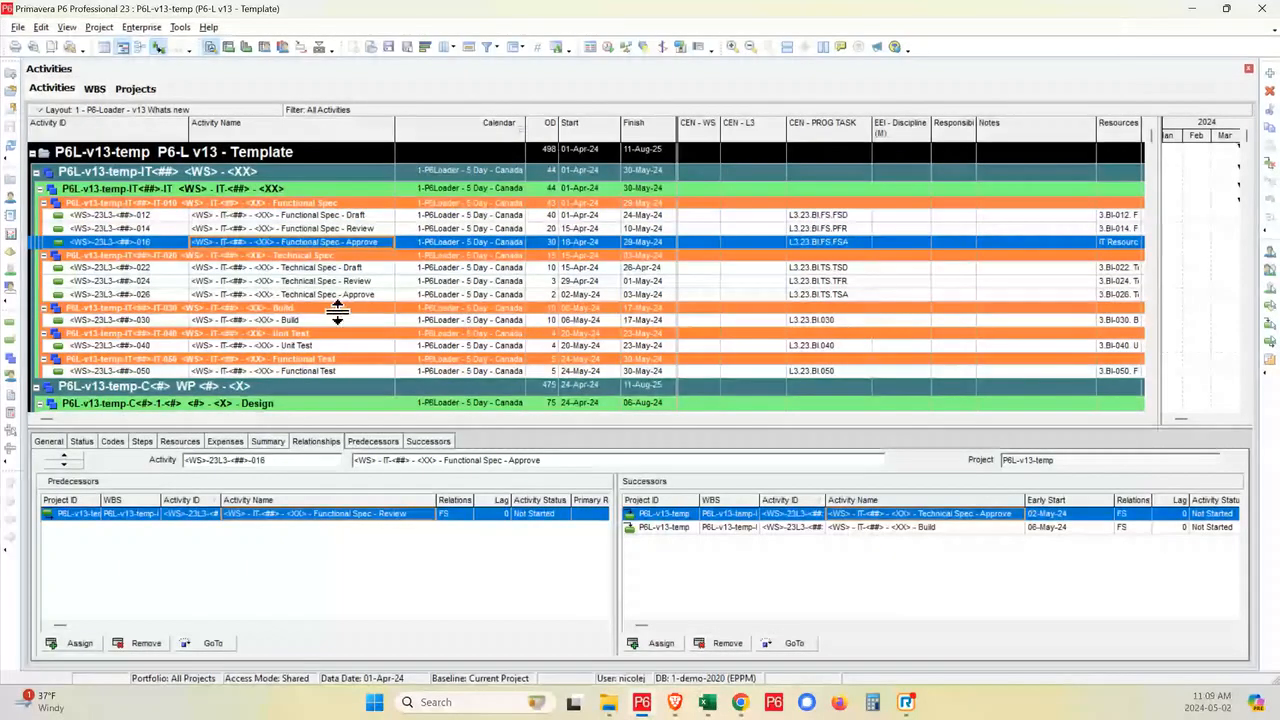
- Check the steps defined for Functional Spec - Review and for the Review & Approve activity under Design
click(142, 441)
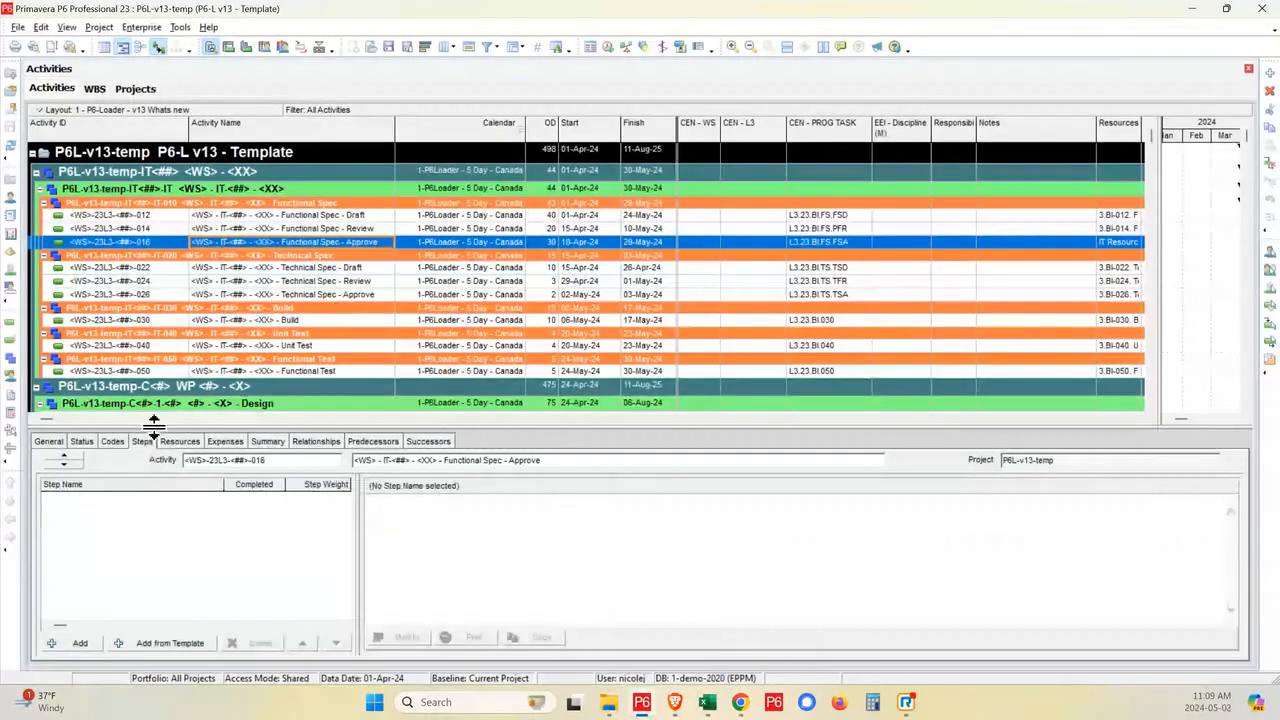
click(293, 232)
scroll(290, 375, down, 2)
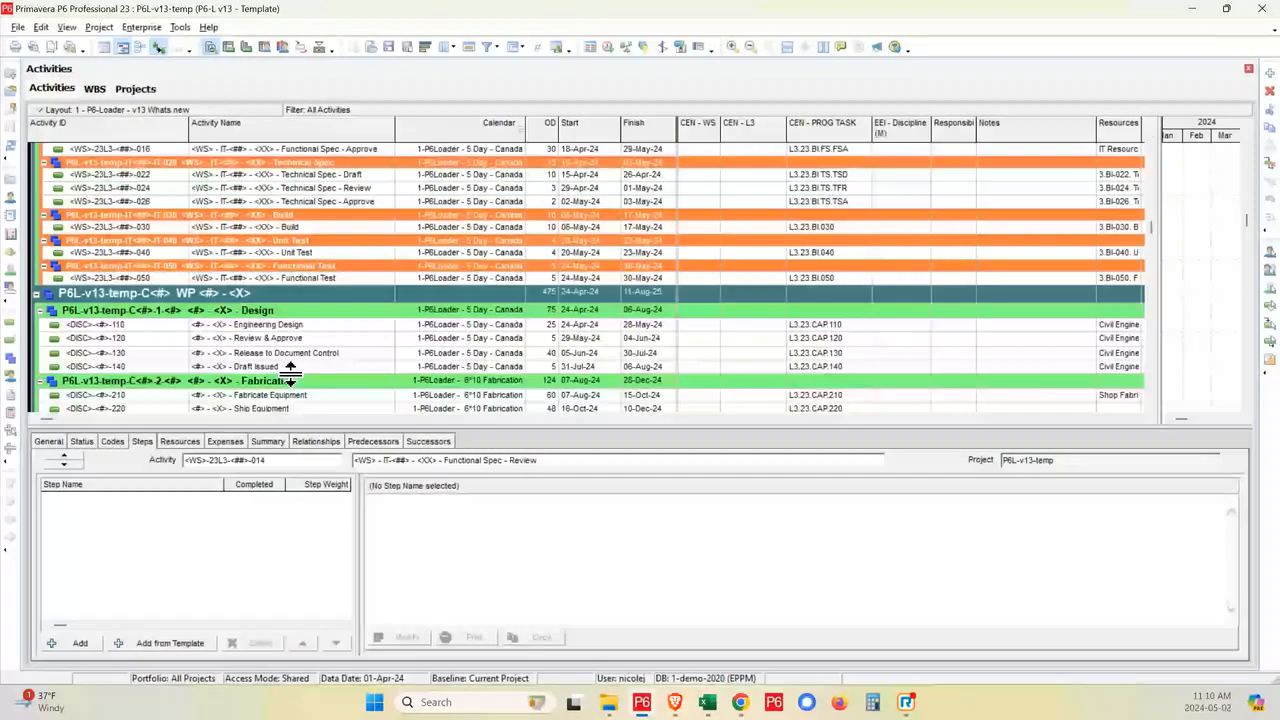
click(285, 338)
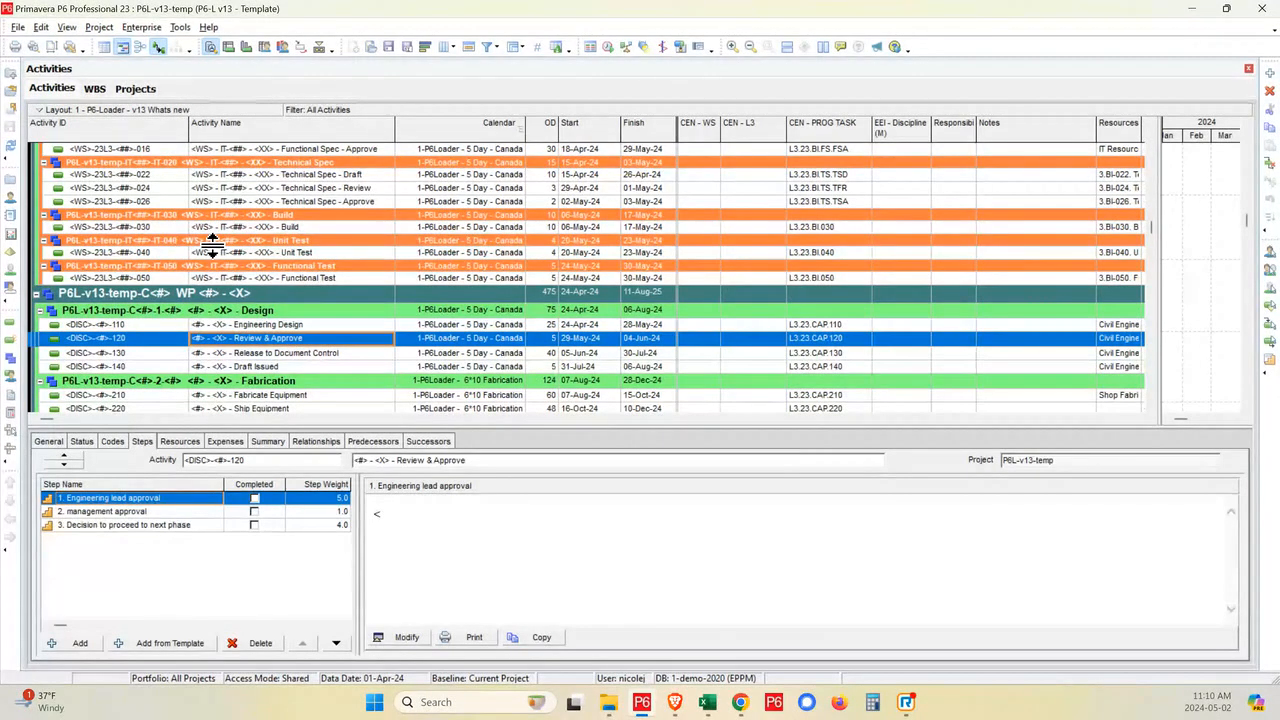
- Switch to the Excel workbook and examine the source project, source WBS, target project and target WBS values on the WBSTemplateCopy sheet
click(707, 702)
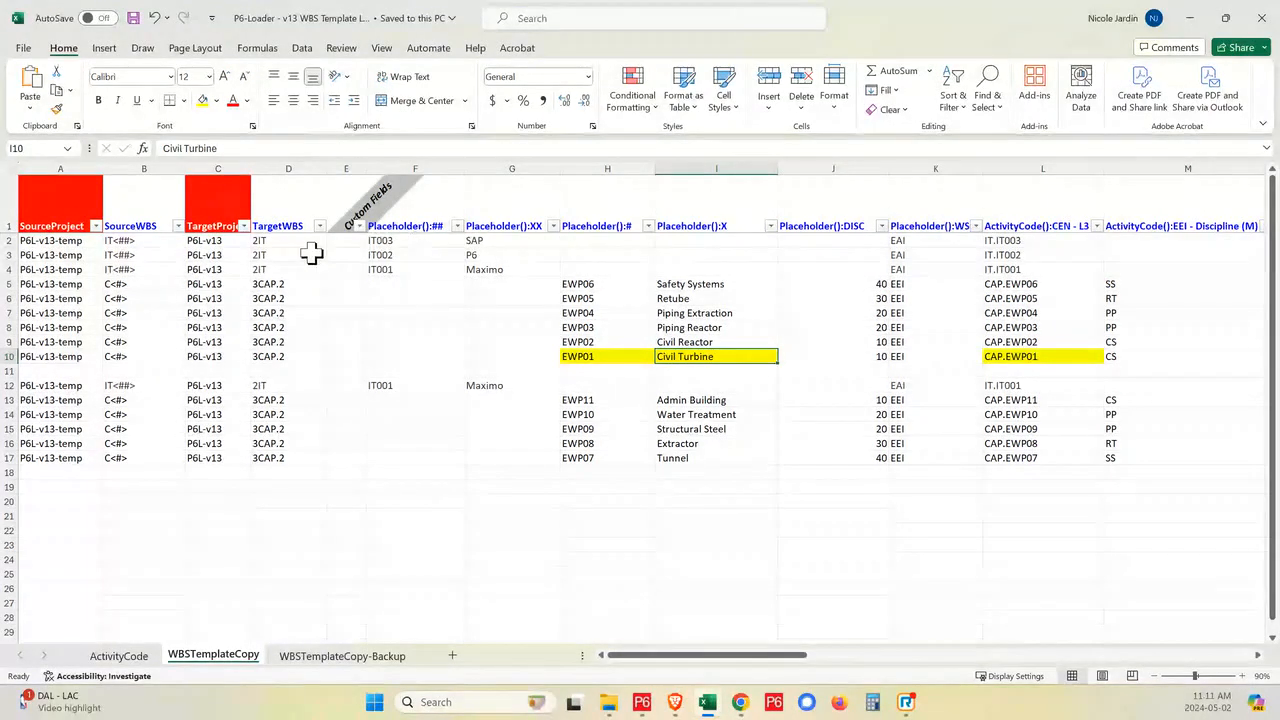
click(48, 241)
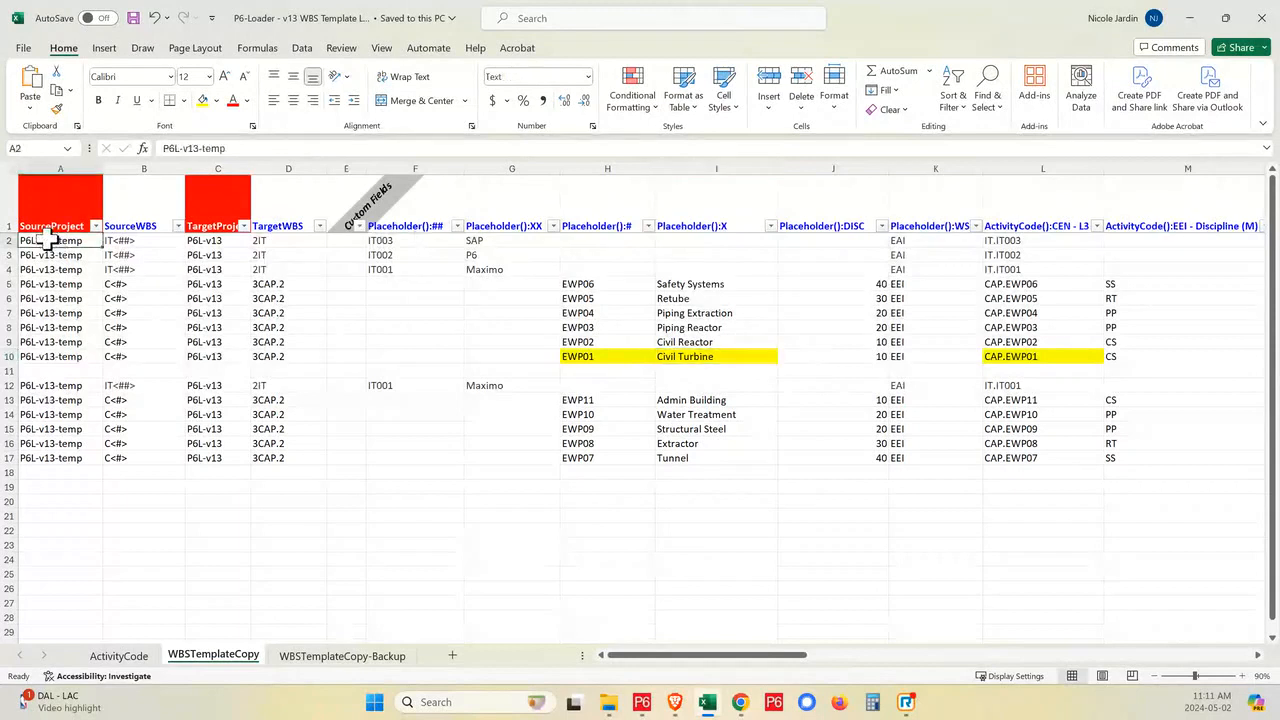
ctrl+click(145, 241)
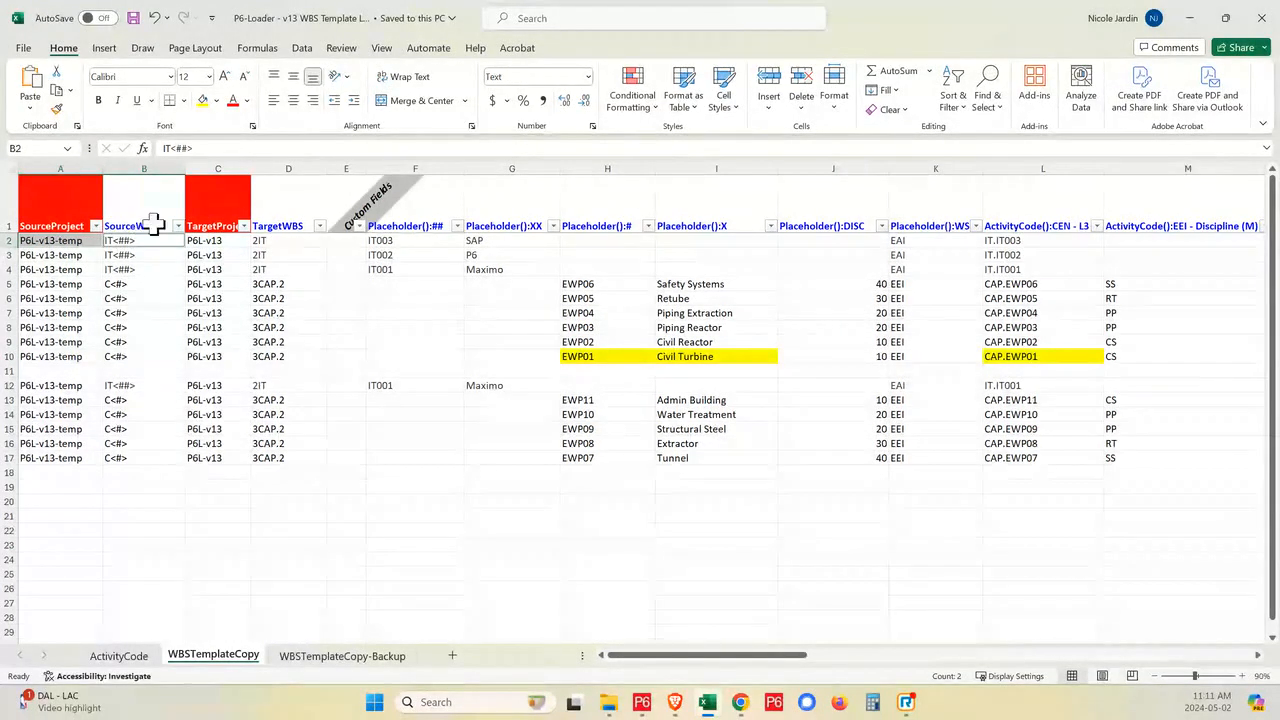
click(218, 244)
ctrl+click(288, 243)
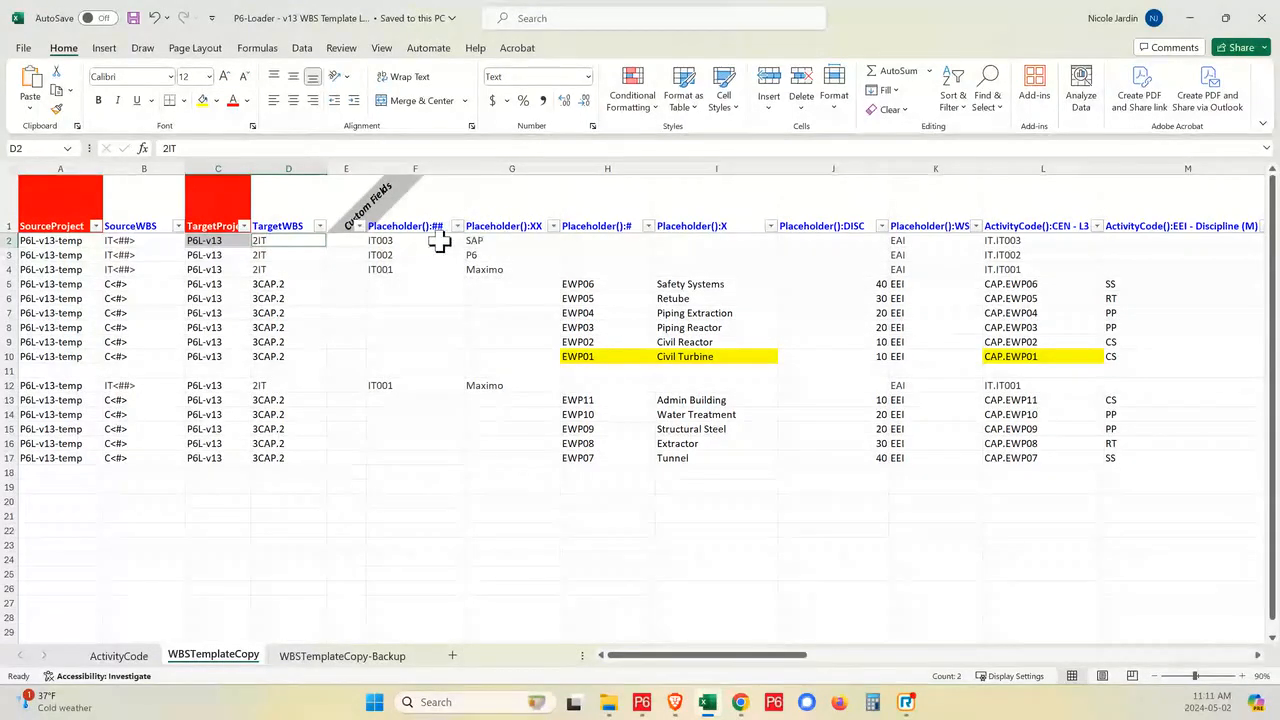
- Examine the placeholder columns ##, XX, #, X, DISC and WS, including the EWP01 Civil Turbine row
drag(423, 243, 490, 252)
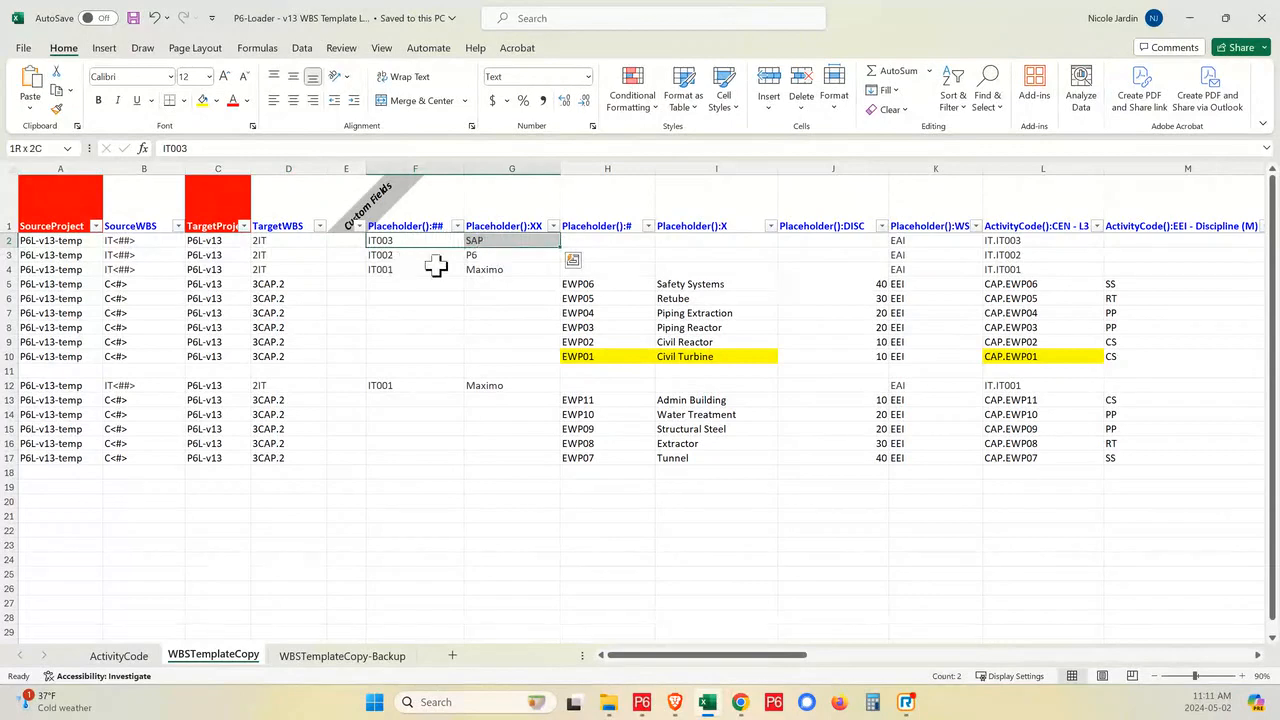
click(592, 355)
click(700, 363)
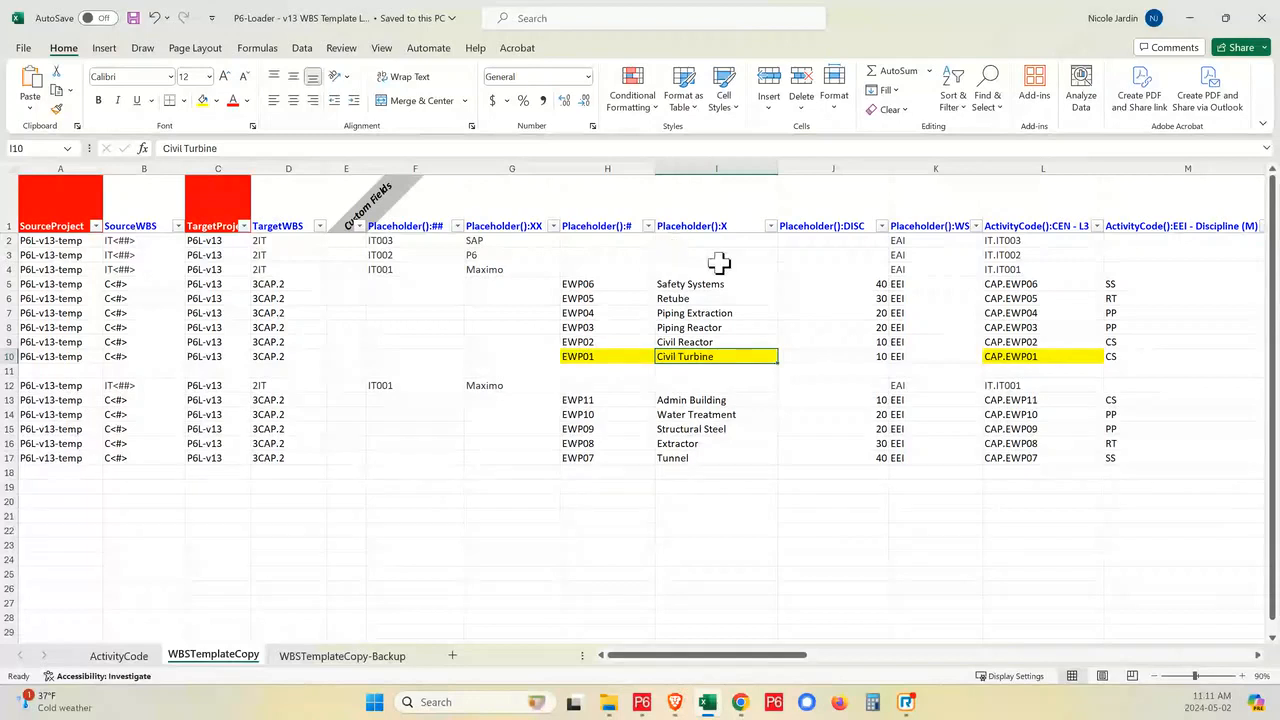
click(849, 226)
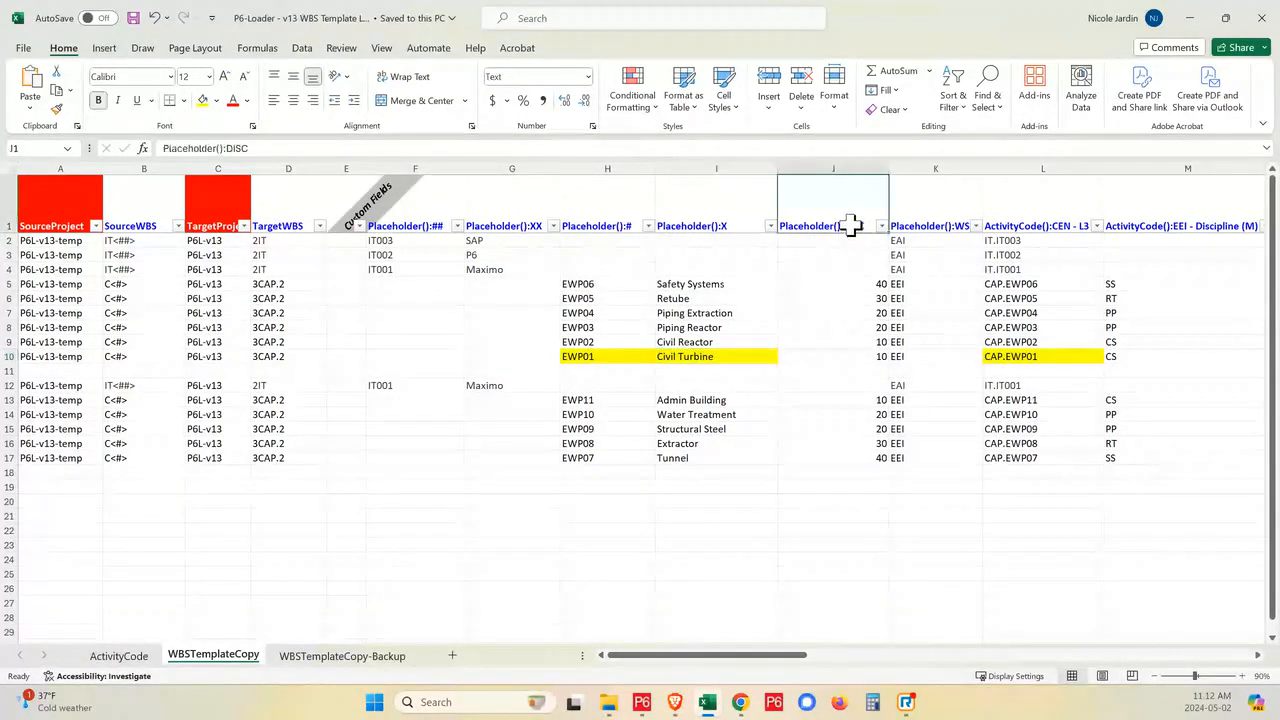
click(918, 226)
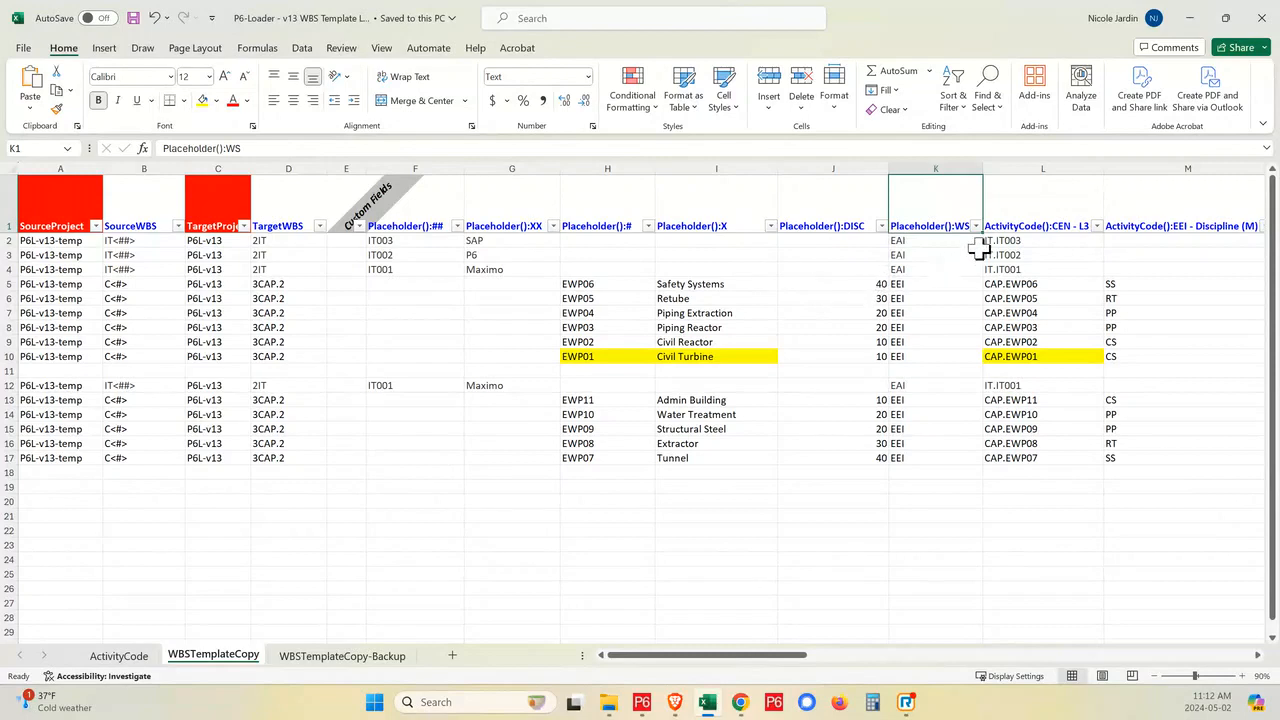
- Examine the CEN - L3 activity code, the Notes activity UDF and the P6C - FX resource assignment UDF columns
click(1052, 220)
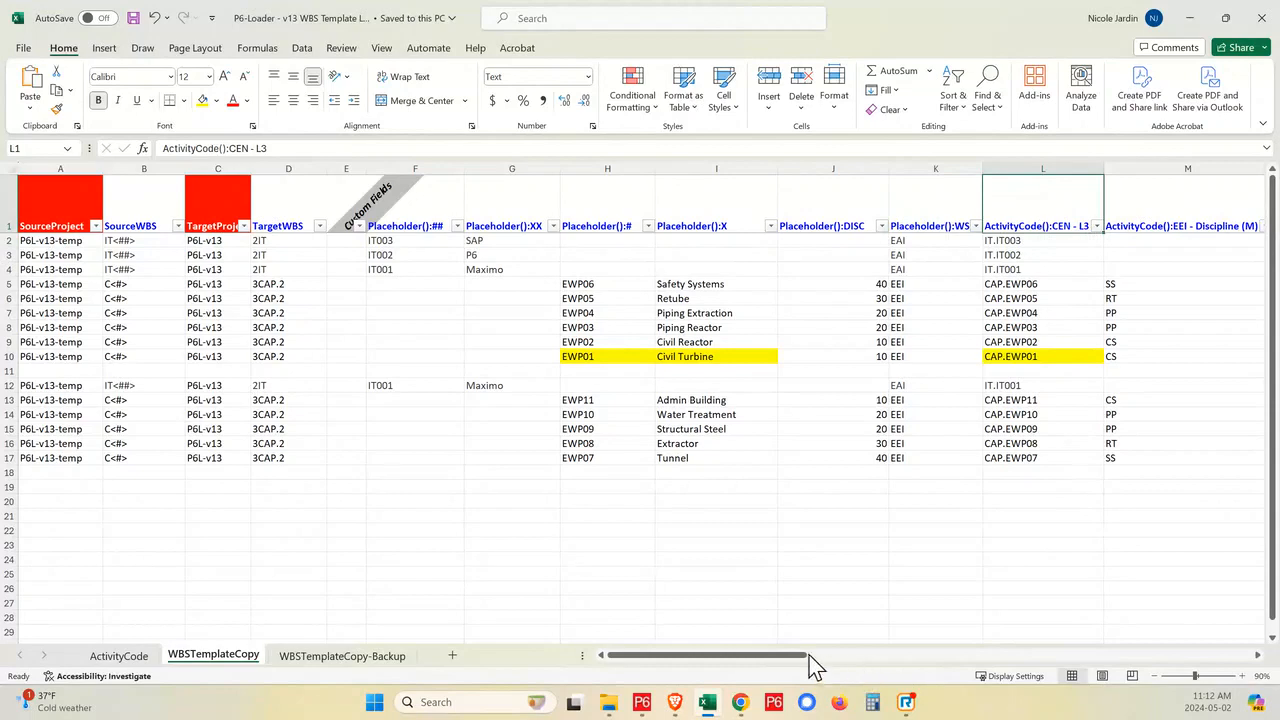
drag(805, 656, 925, 677)
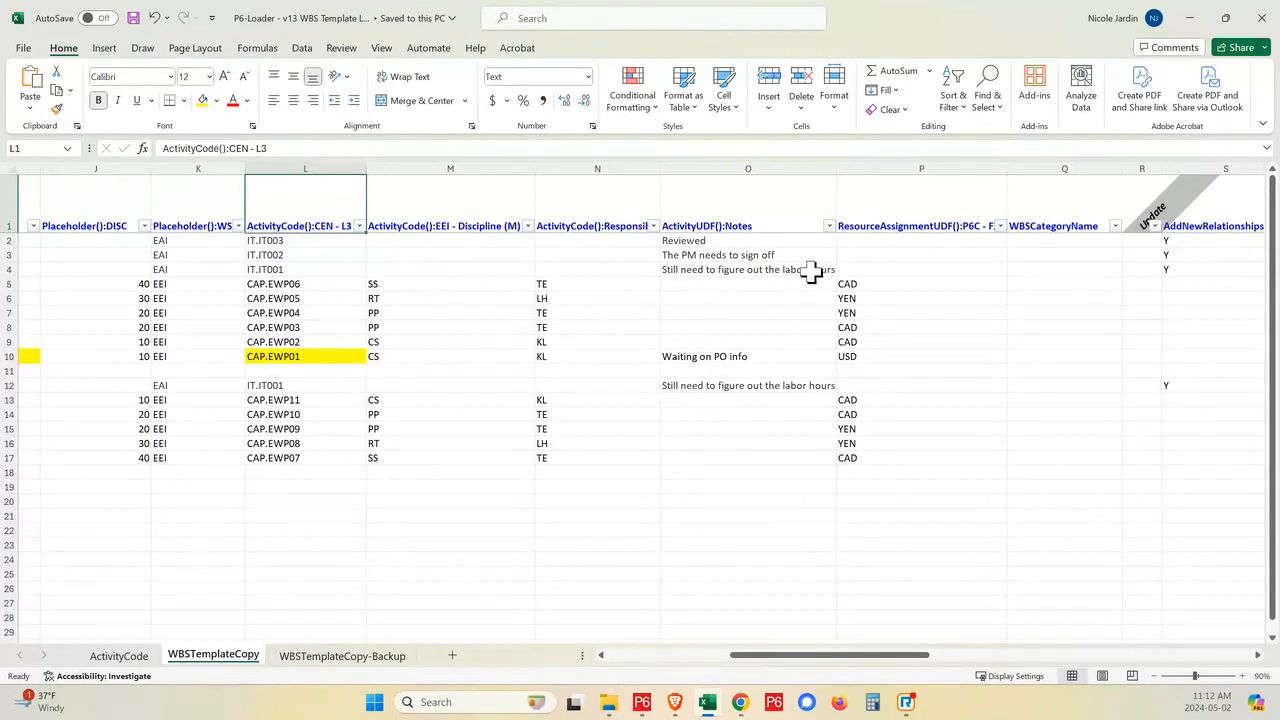
click(792, 227)
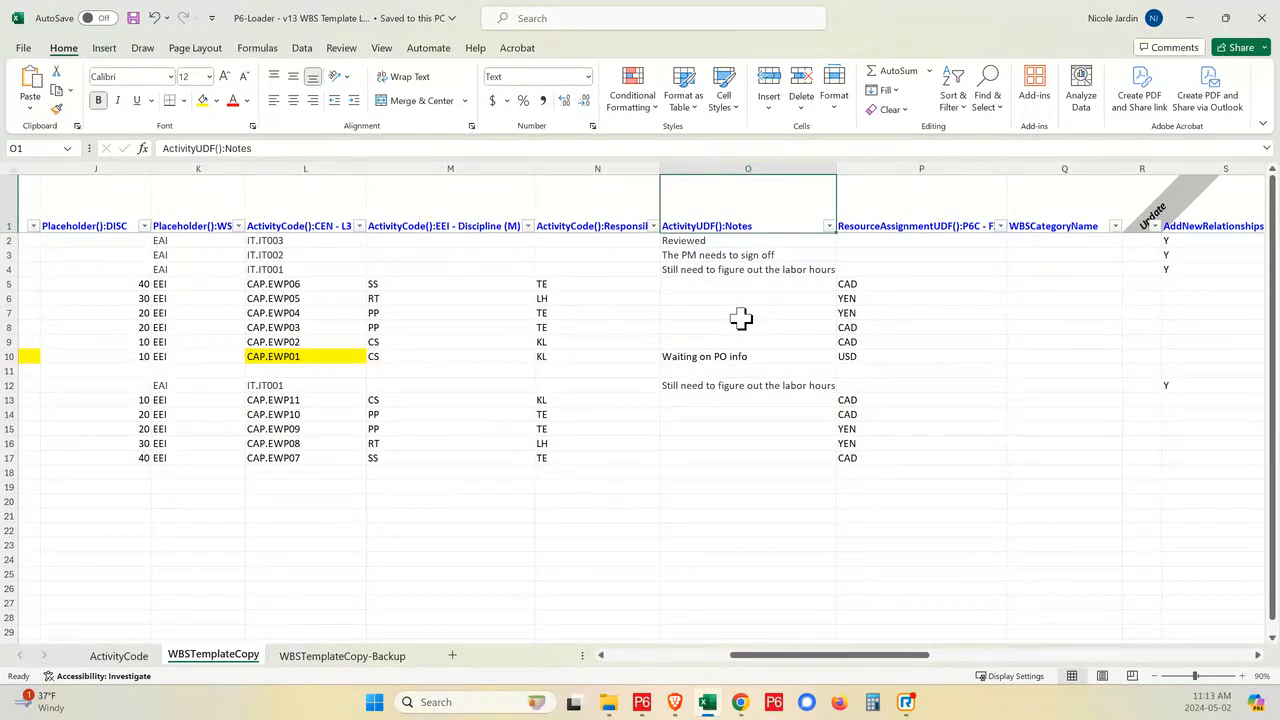
click(940, 219)
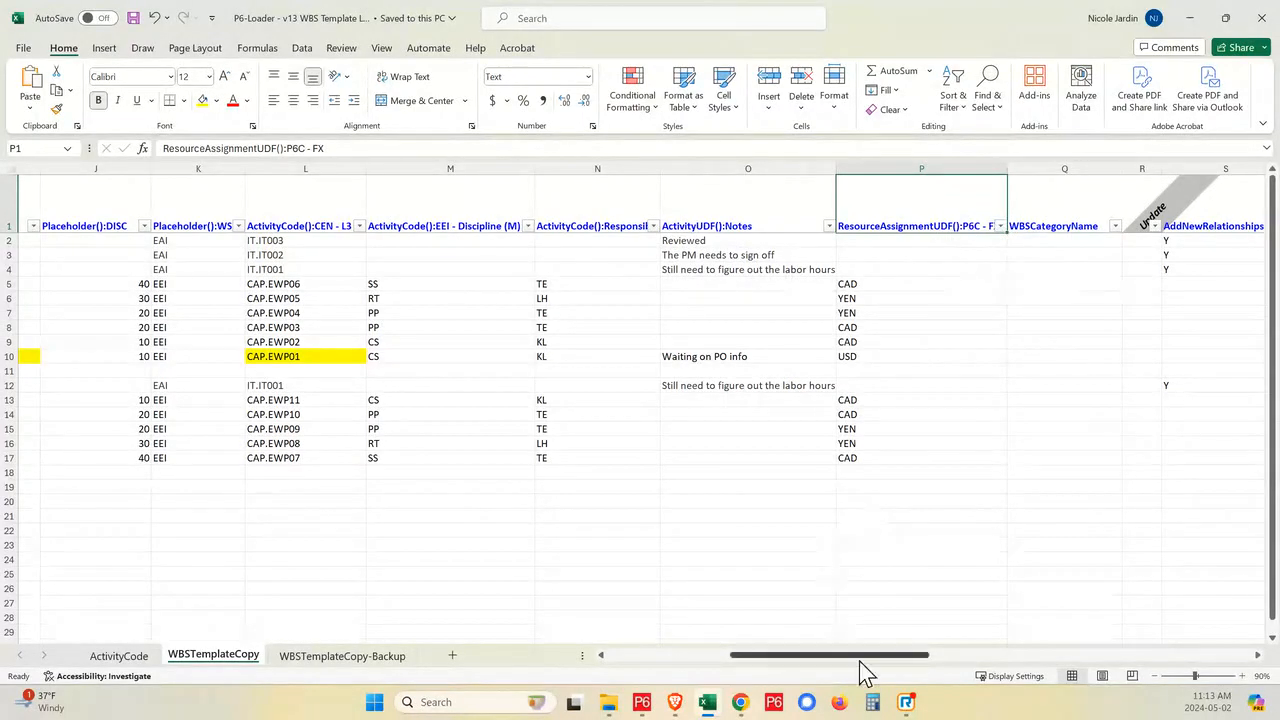
drag(858, 656, 618, 642)
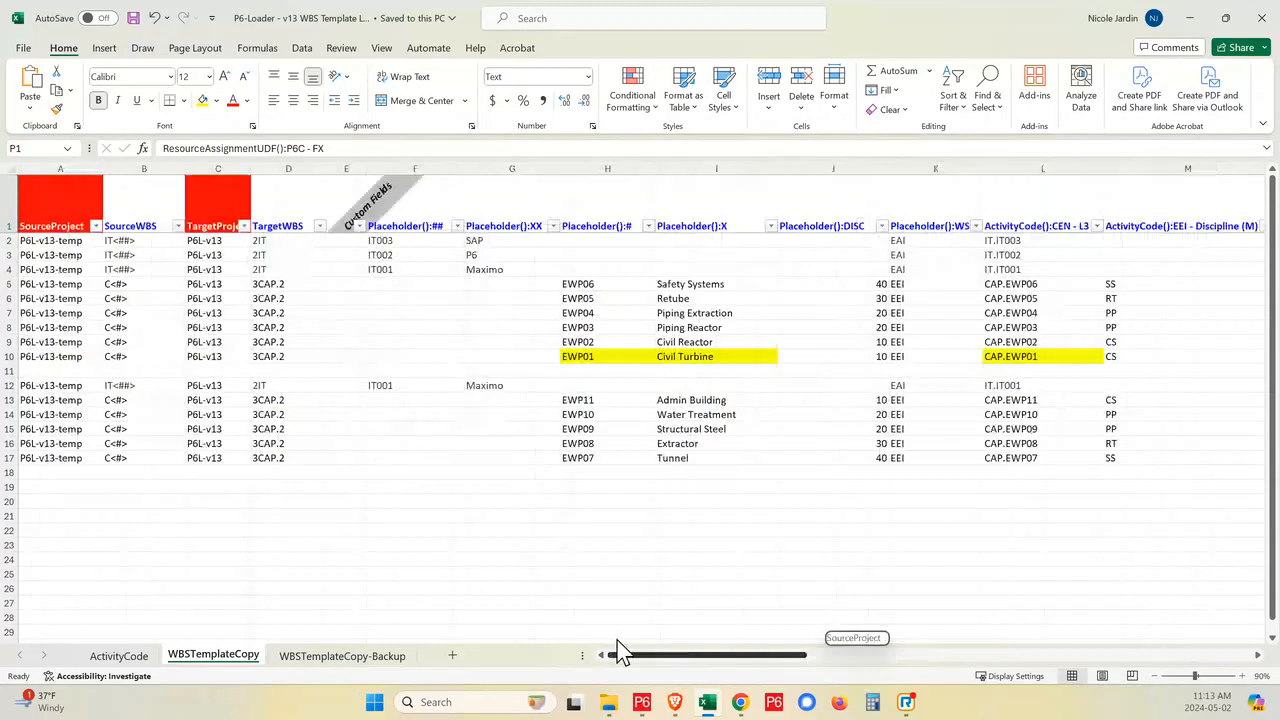
- Switch back to Primavera P6 and compare the template project's WBS structure with its activity list
mouse_move(649, 704)
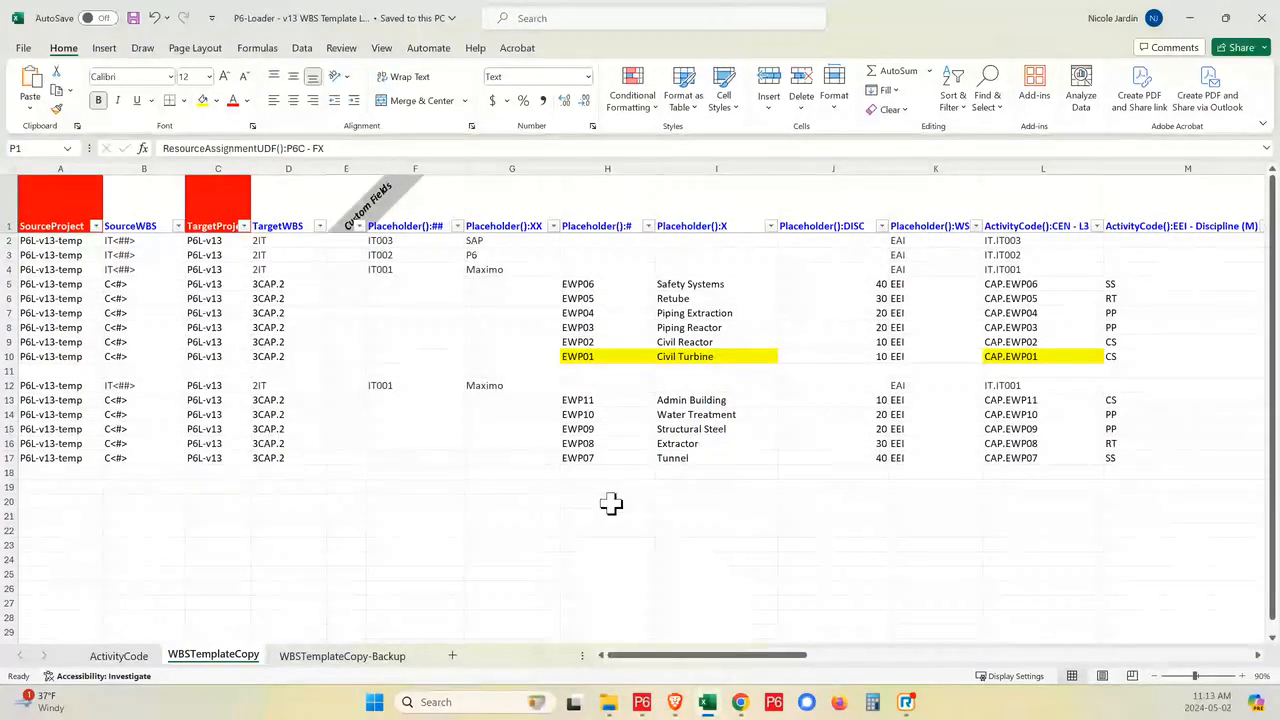
click(650, 714)
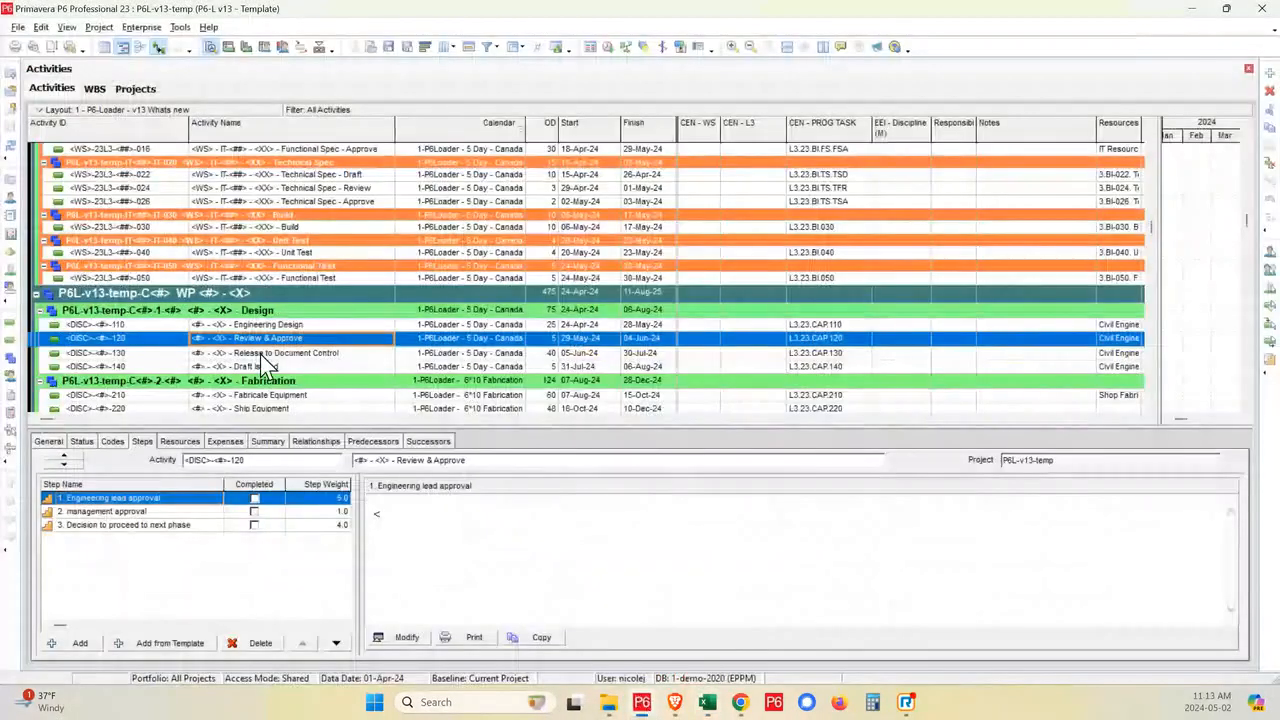
click(96, 90)
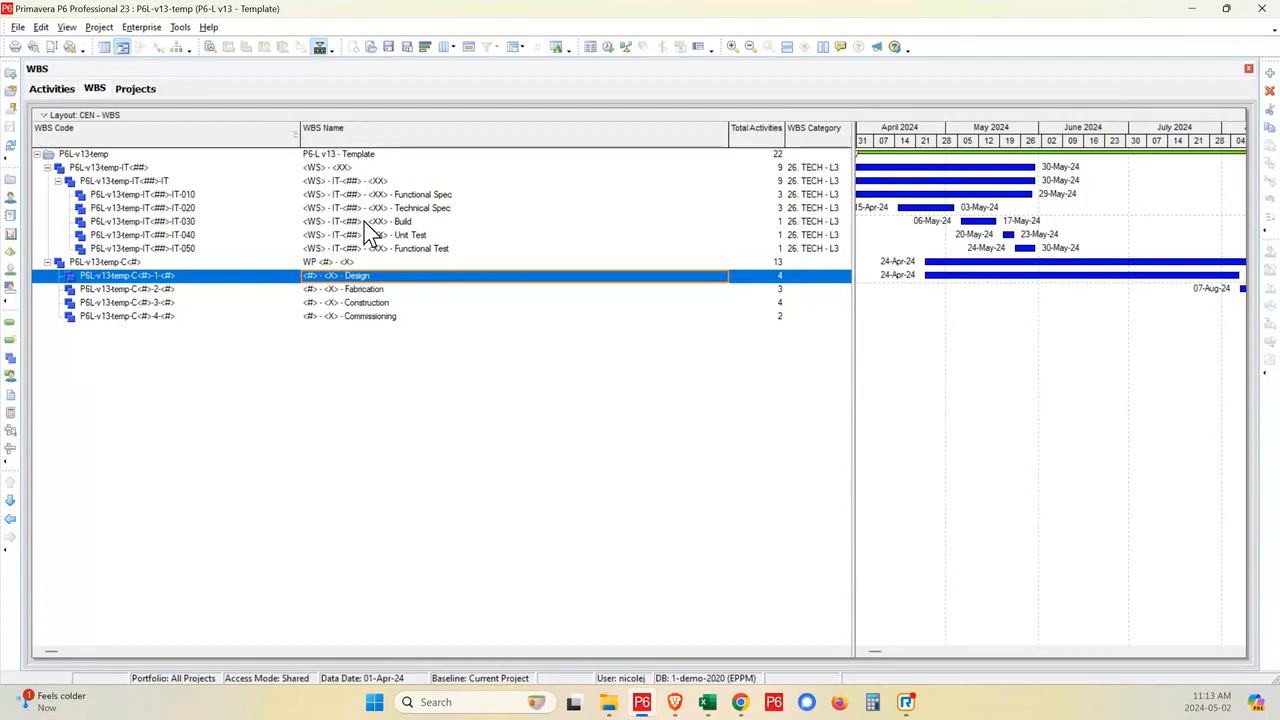
click(64, 92)
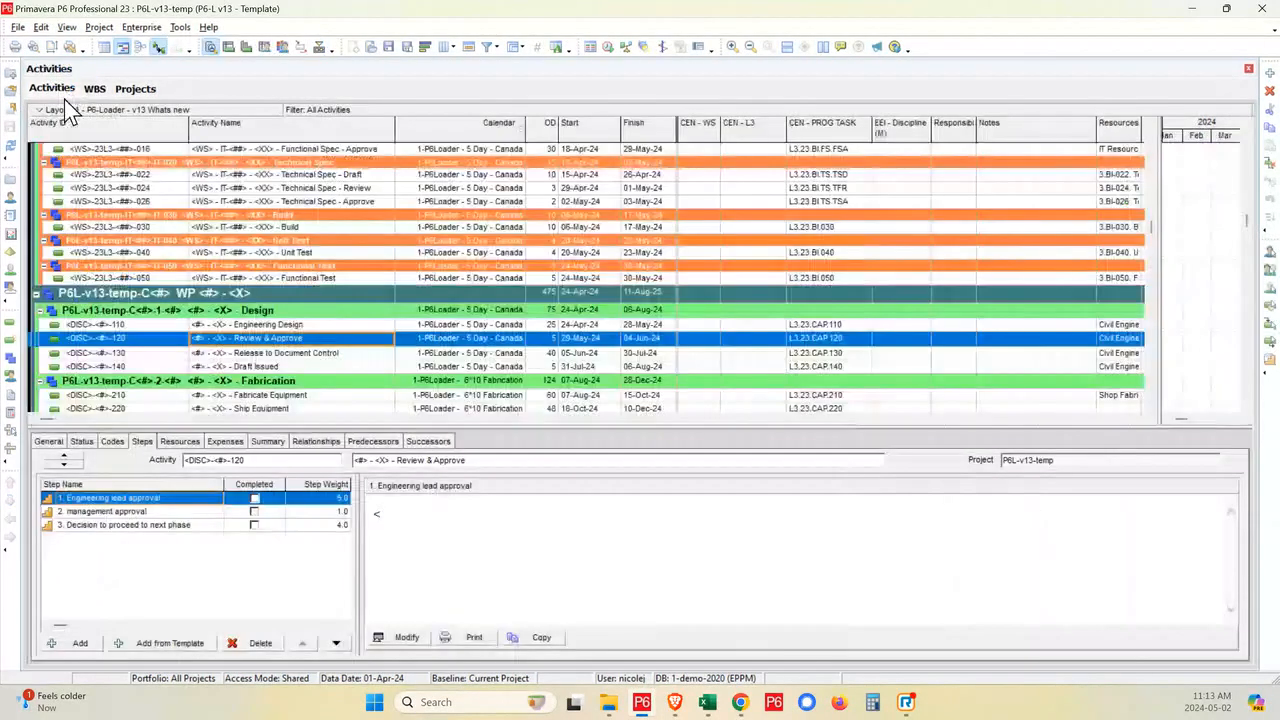
scroll(320, 212, up, 3)
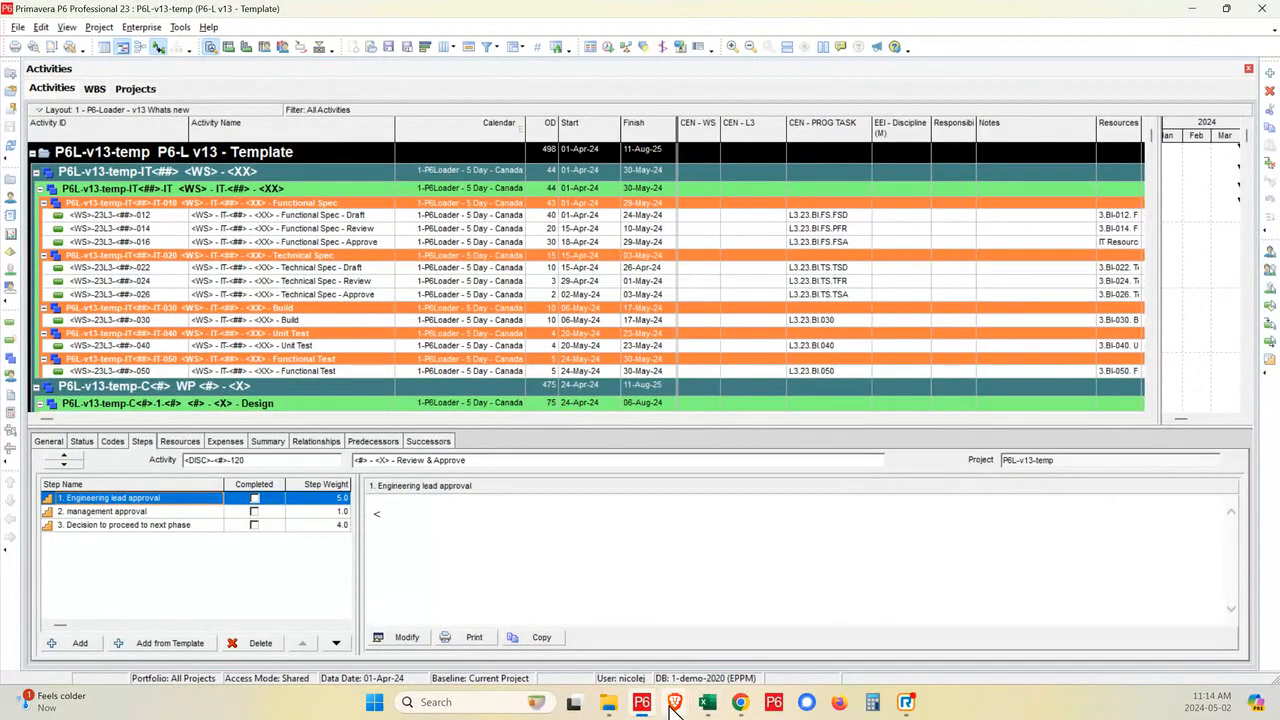
- Open the P6L-v13 demo project in place of the template and hide its activity details
click(140, 88)
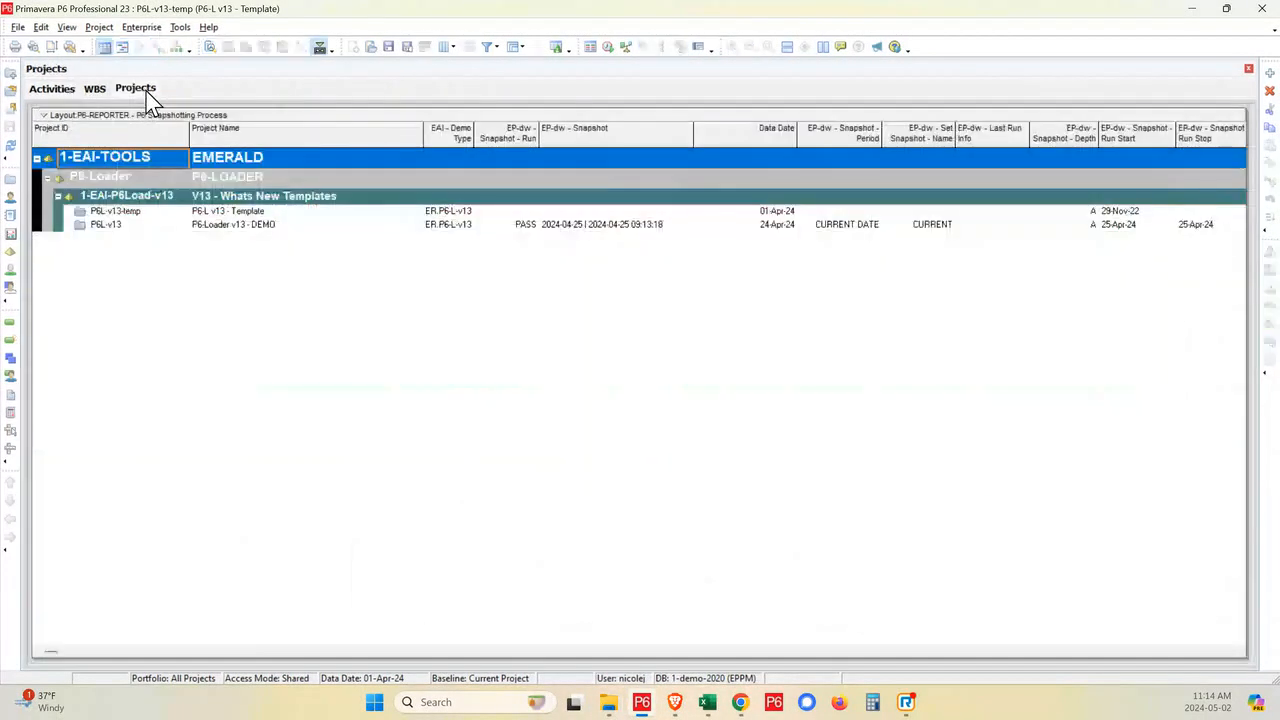
click(130, 226)
right_click(143, 226)
click(163, 229)
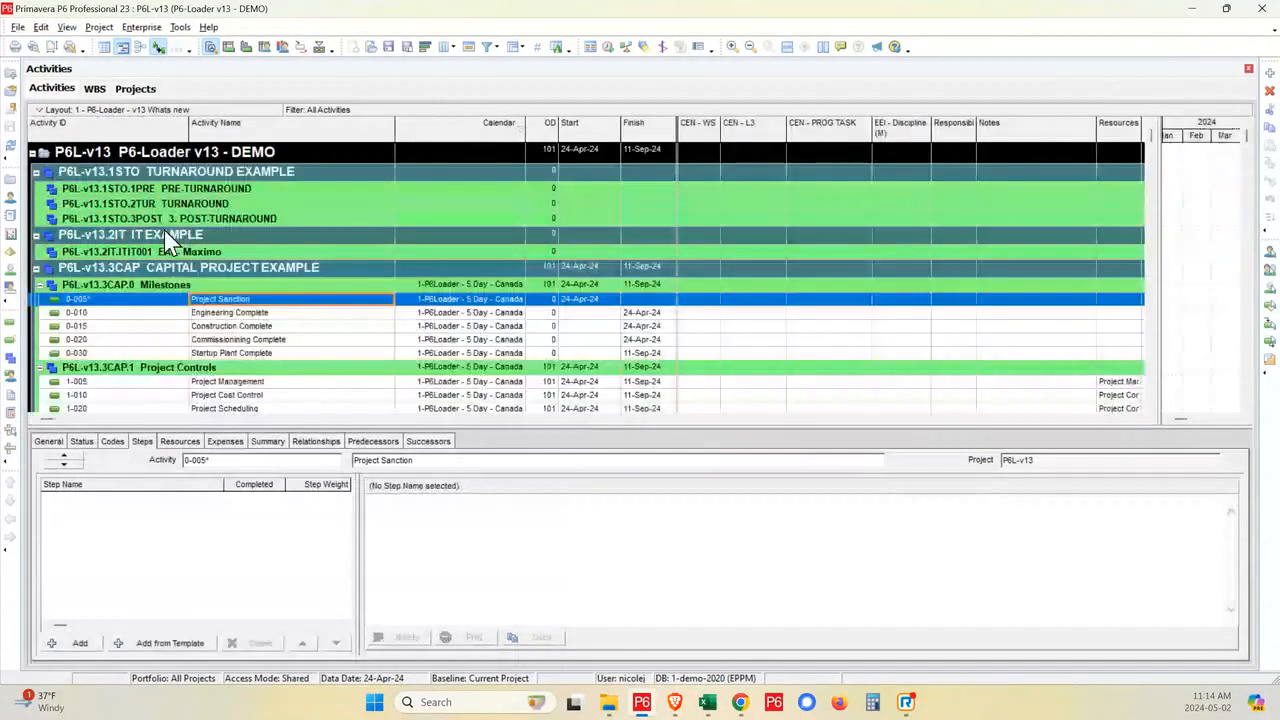
click(319, 47)
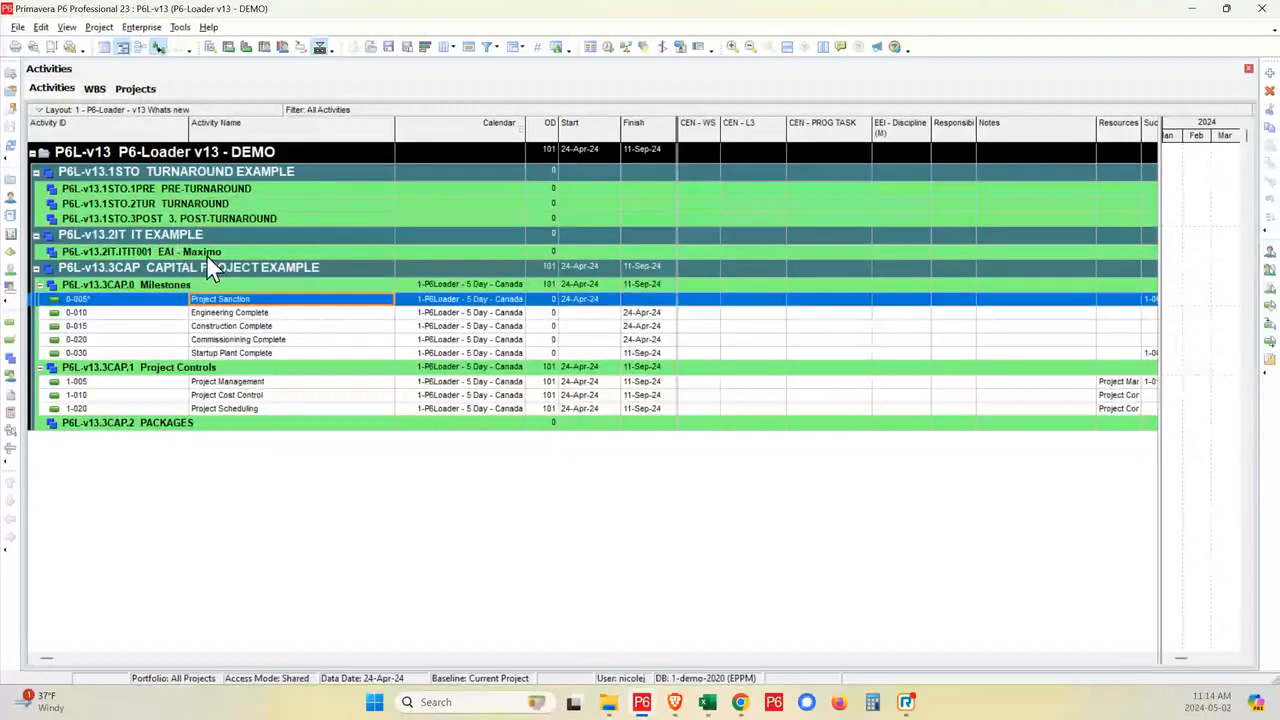
- Delete the EAI - Maximo element under IT EXAMPLE from the project's WBS
click(95, 89)
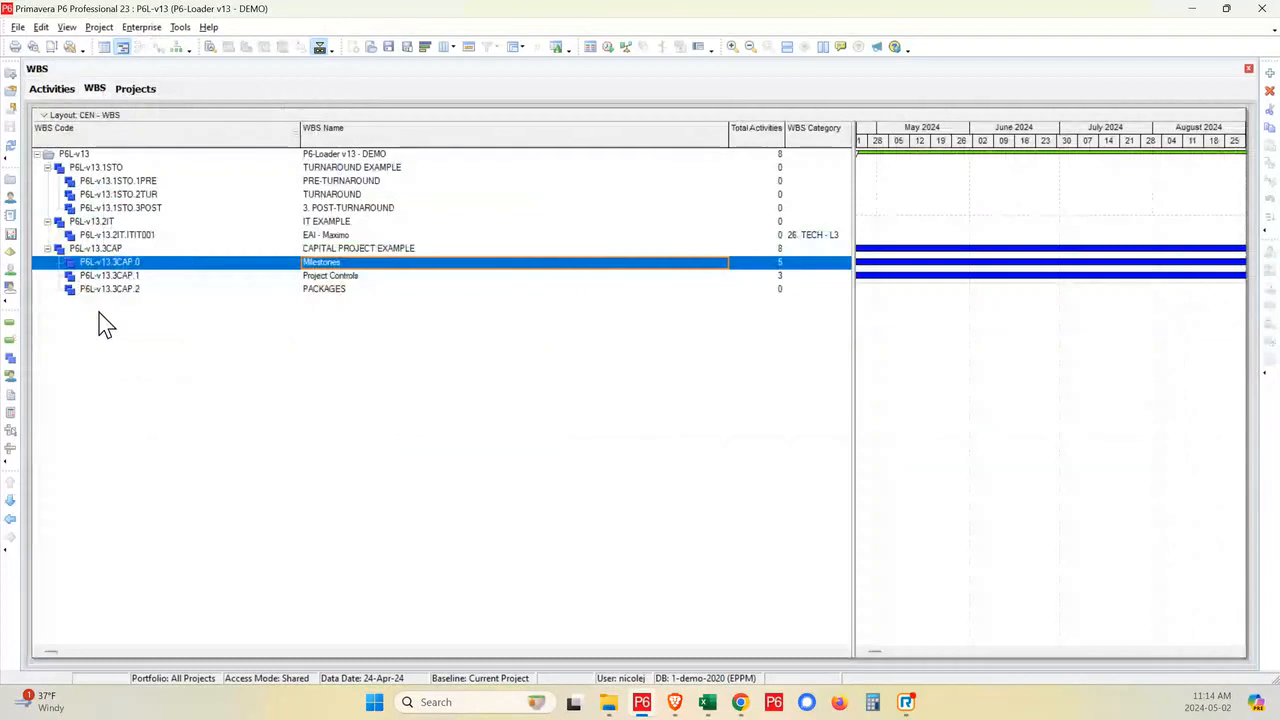
click(146, 234)
key(alt+Tab)
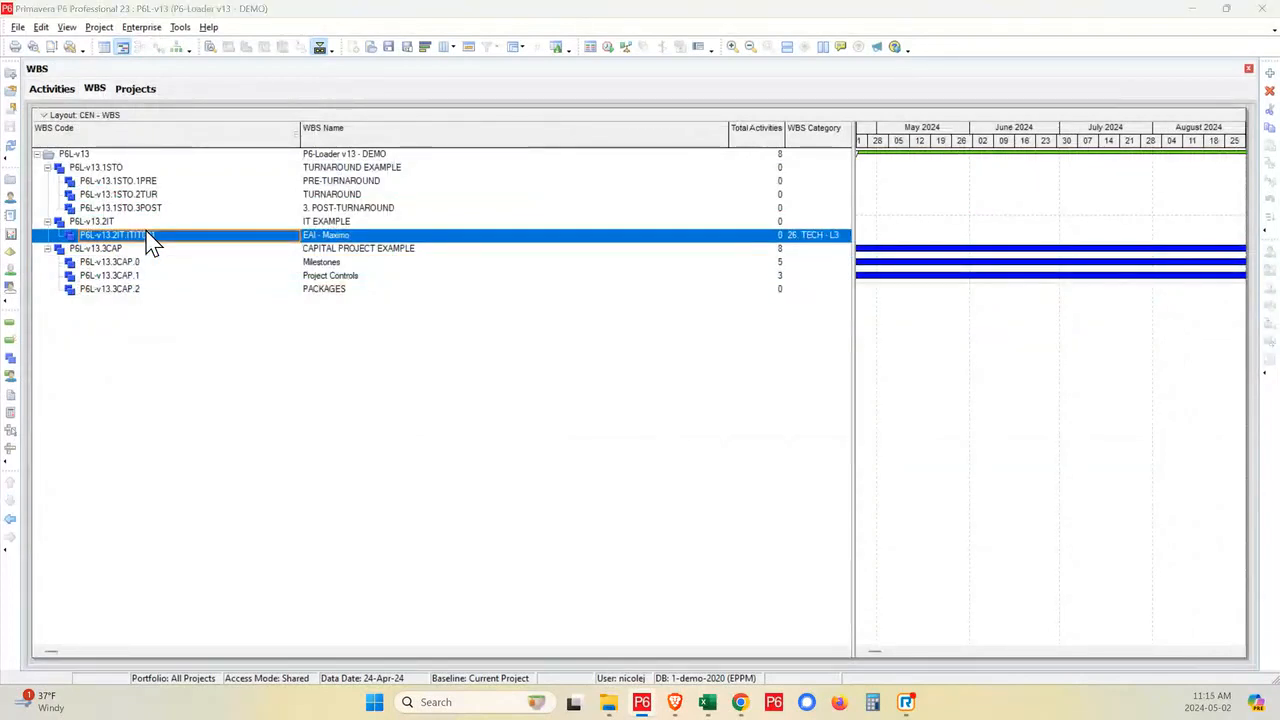
key(Return)
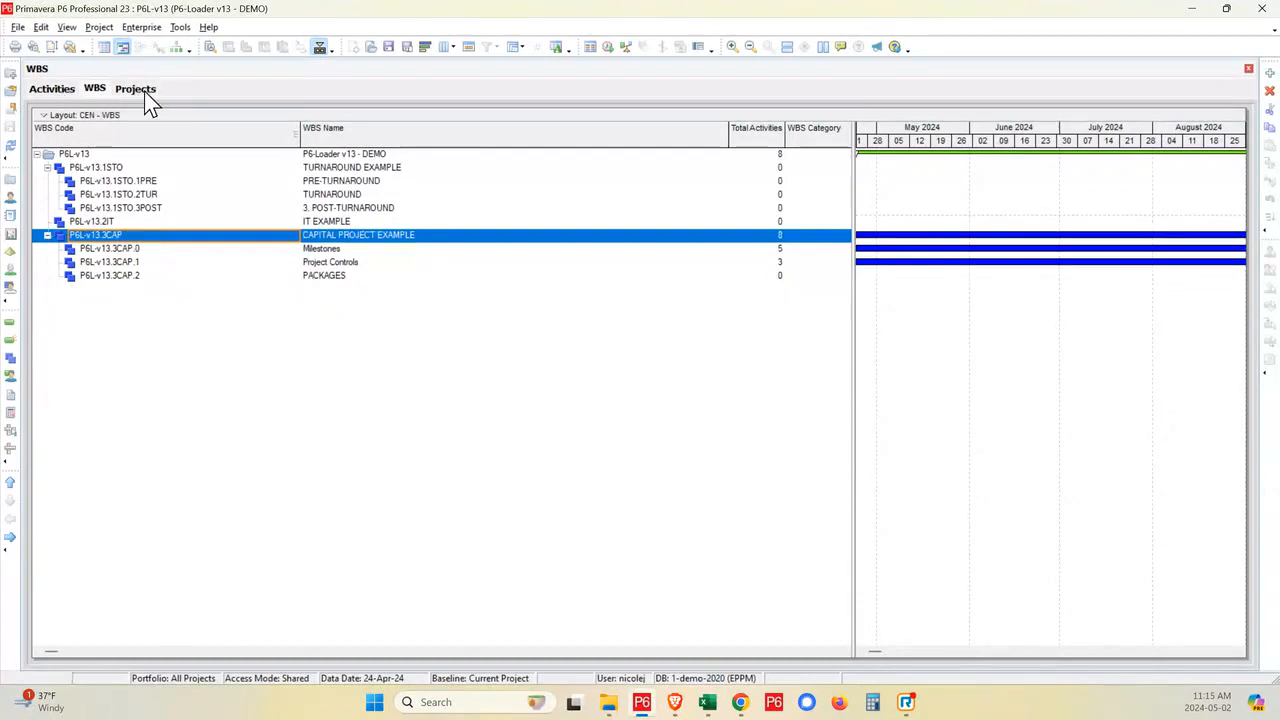
- Return to the activity list and check the PACKAGES and IT EXAMPLE branches
click(52, 88)
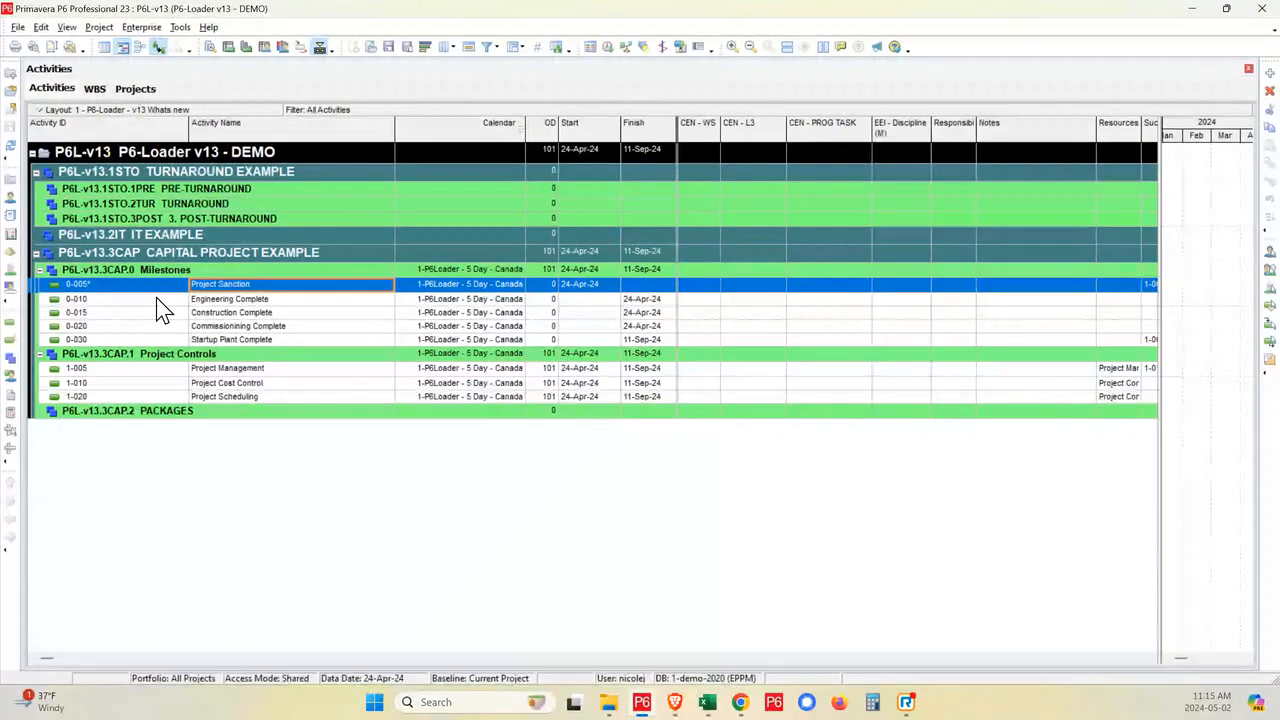
click(151, 416)
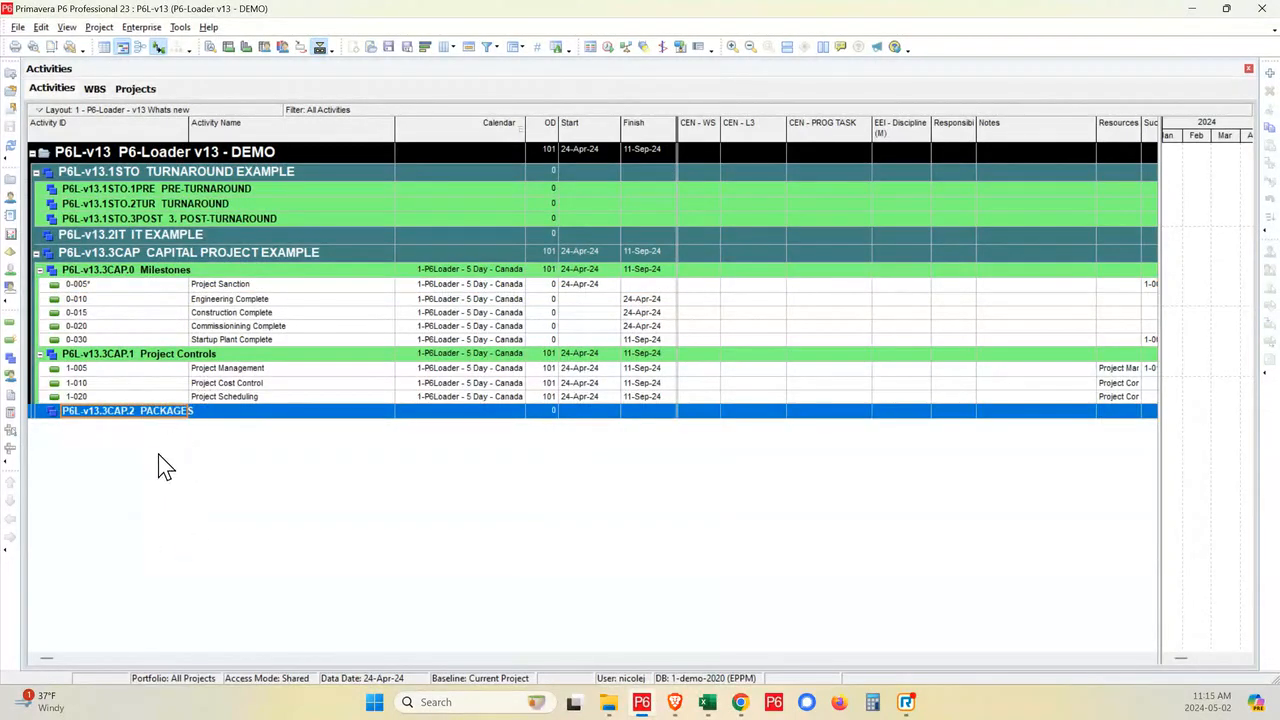
click(205, 236)
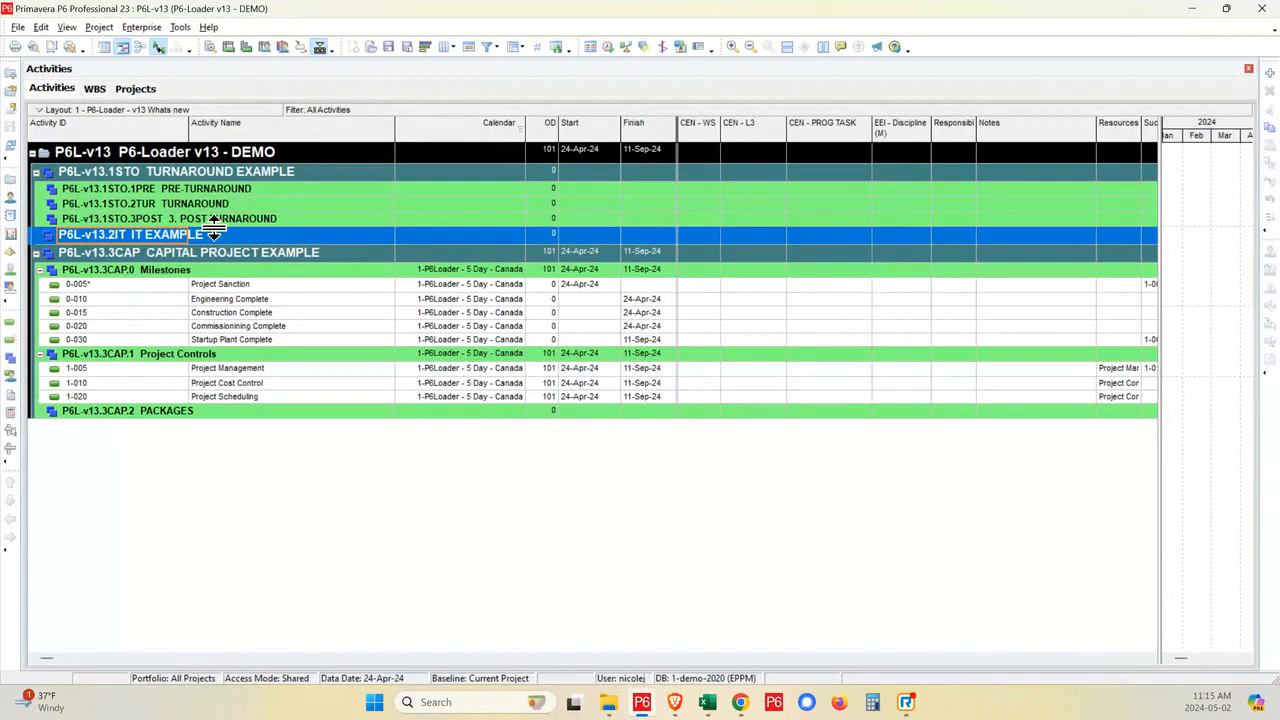
- Switch to P6-Loader in Brave, open its Excel upload page at 100% zoom and review the import options
mouse_move(674, 705)
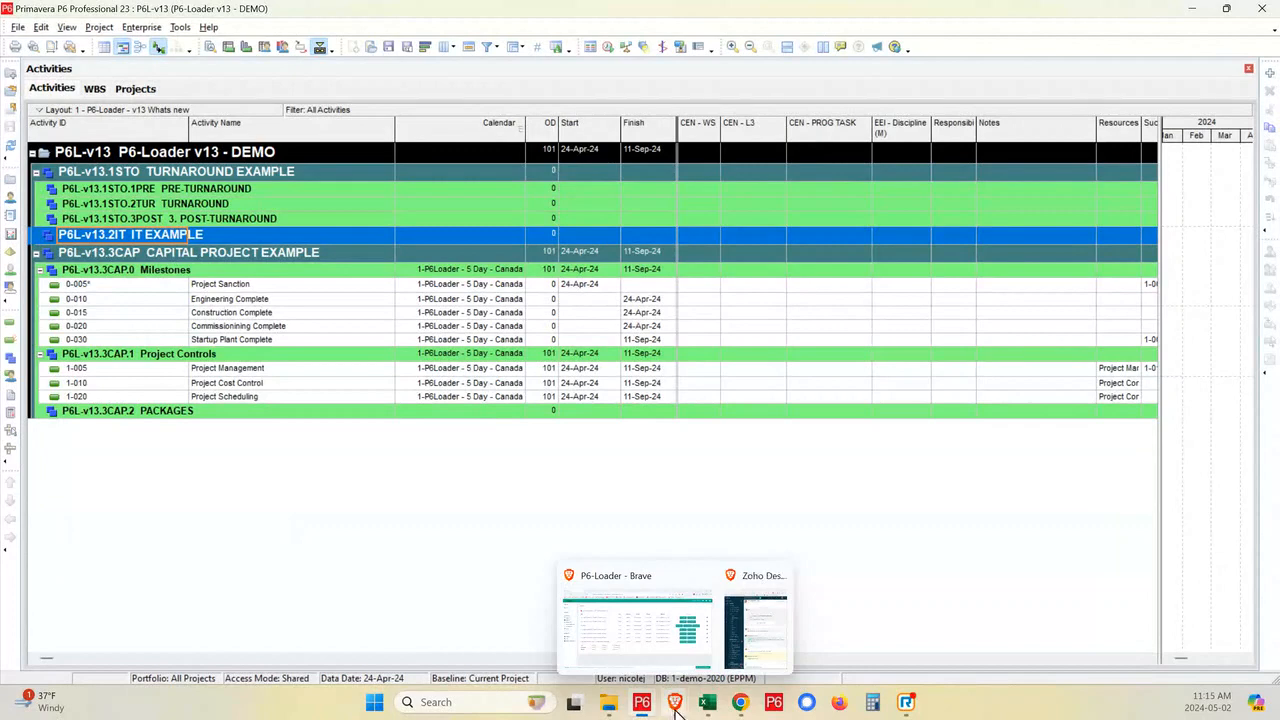
click(623, 626)
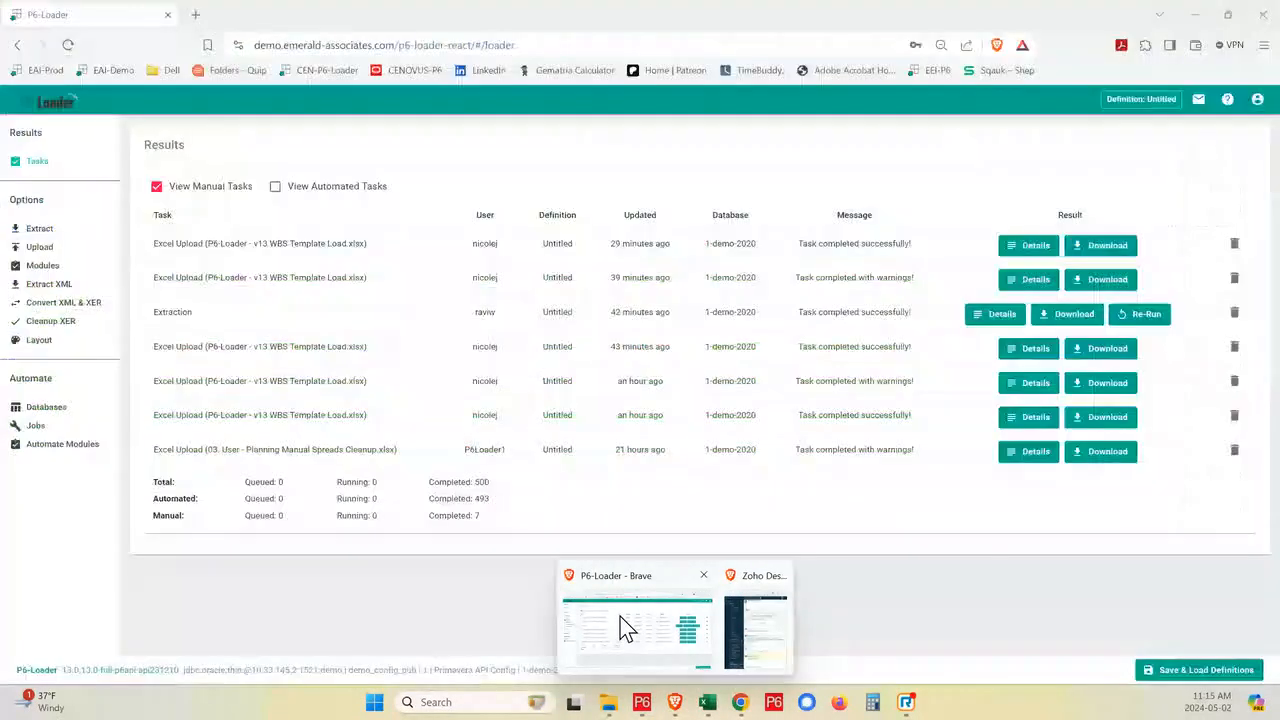
click(42, 248)
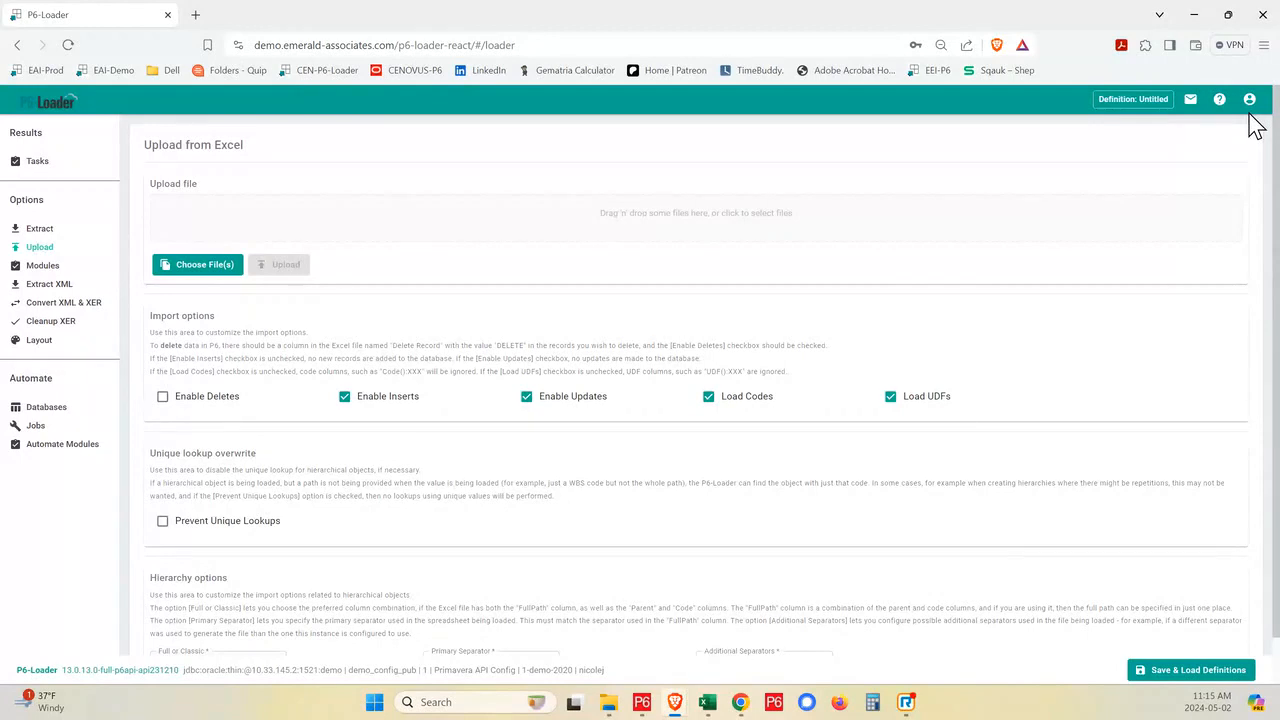
scroll(1256, 125, down, 1)
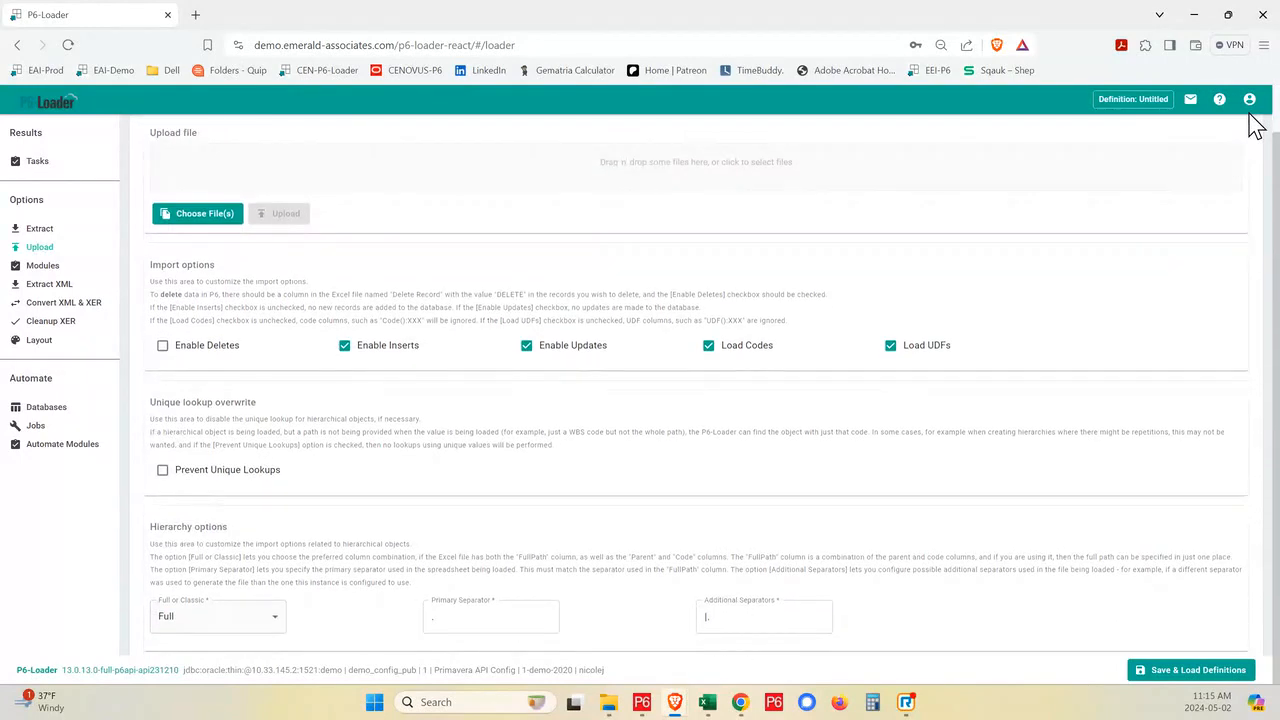
scroll(575, 236, up, 1)
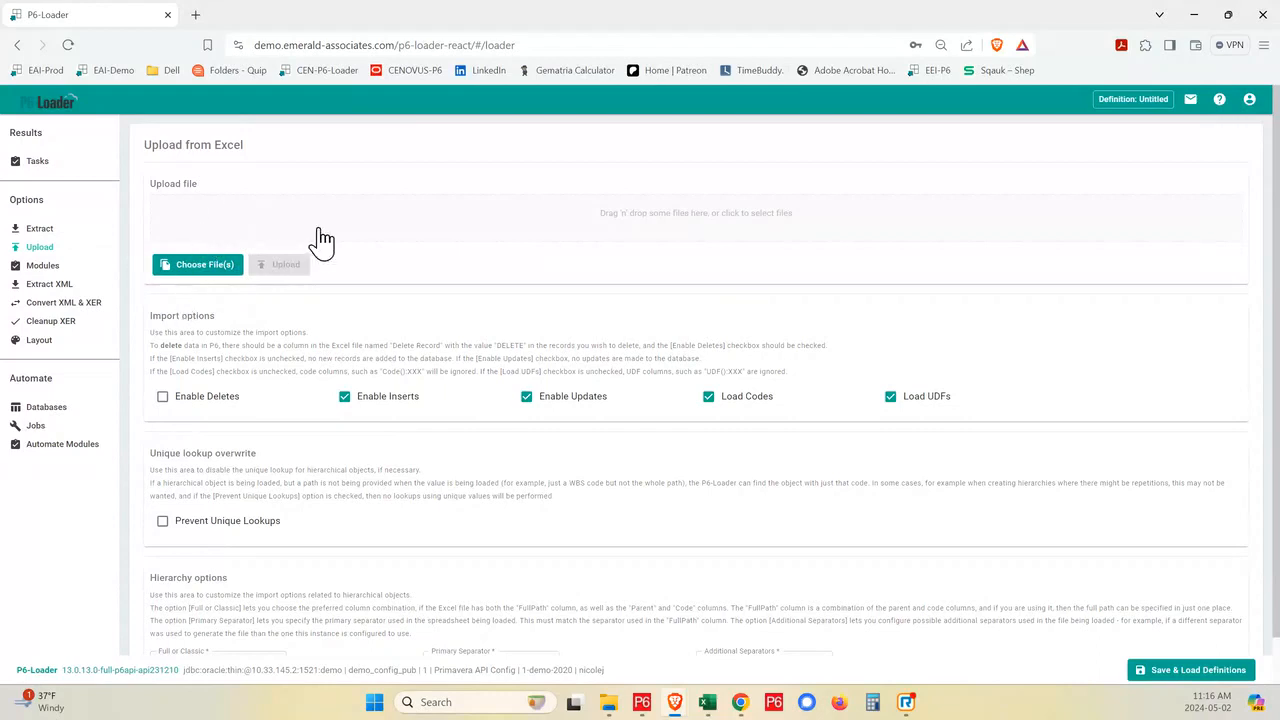
mouse_move(627, 690)
key(ctrl+plus)
key(ctrl+plus)
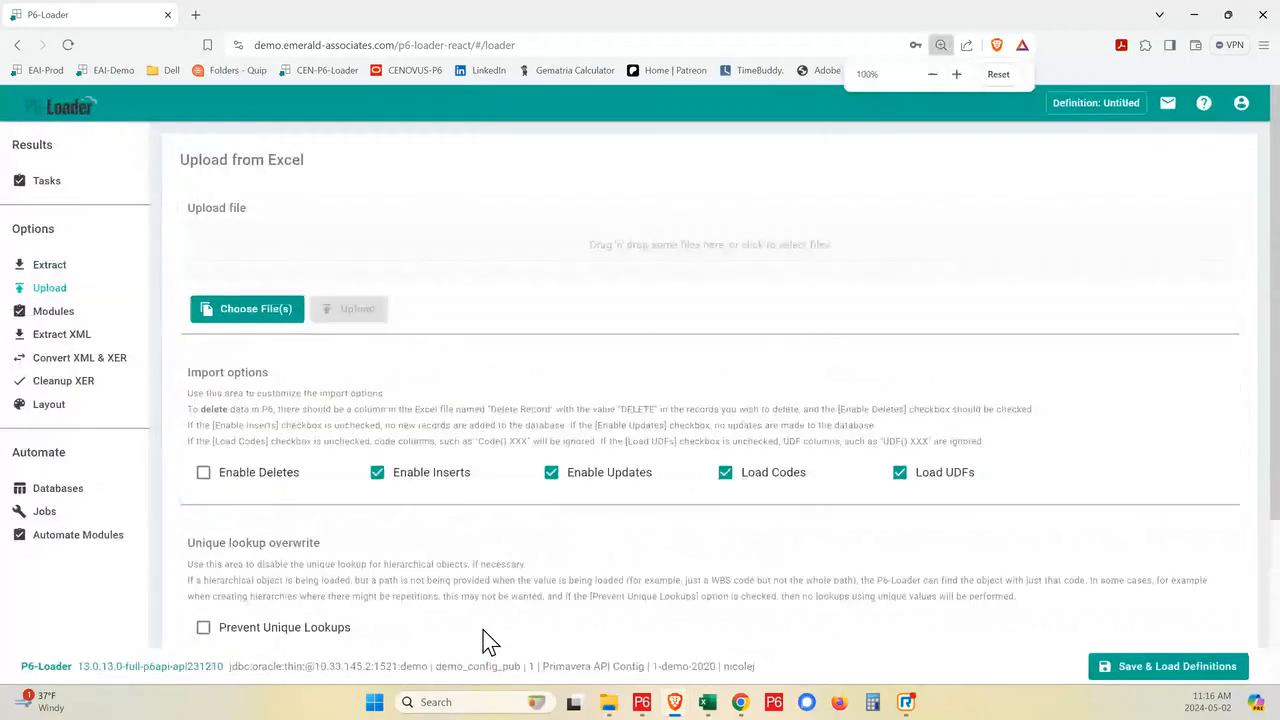
scroll(480, 605, down, 2)
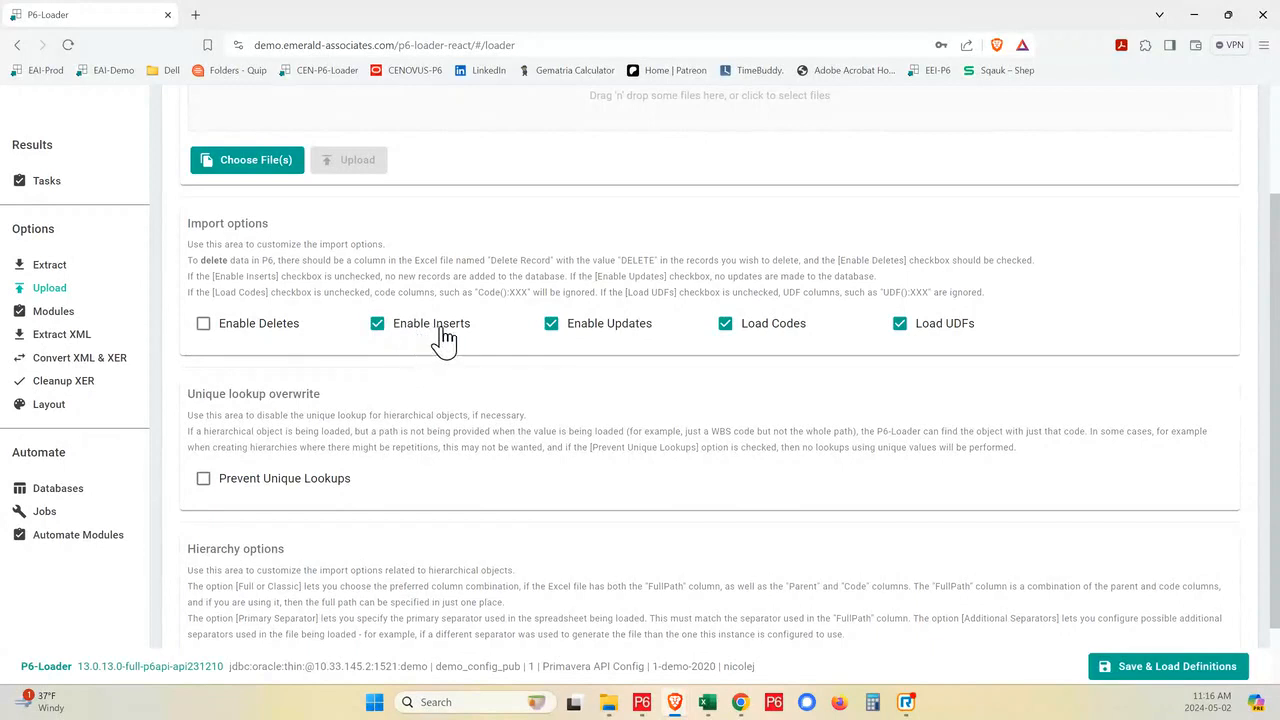
- Toggle Enable Updates, Load Codes, Load UDFs and Enable Deletes, restoring each import option to its original setting
click(551, 323)
click(727, 325)
click(900, 325)
click(725, 326)
click(900, 326)
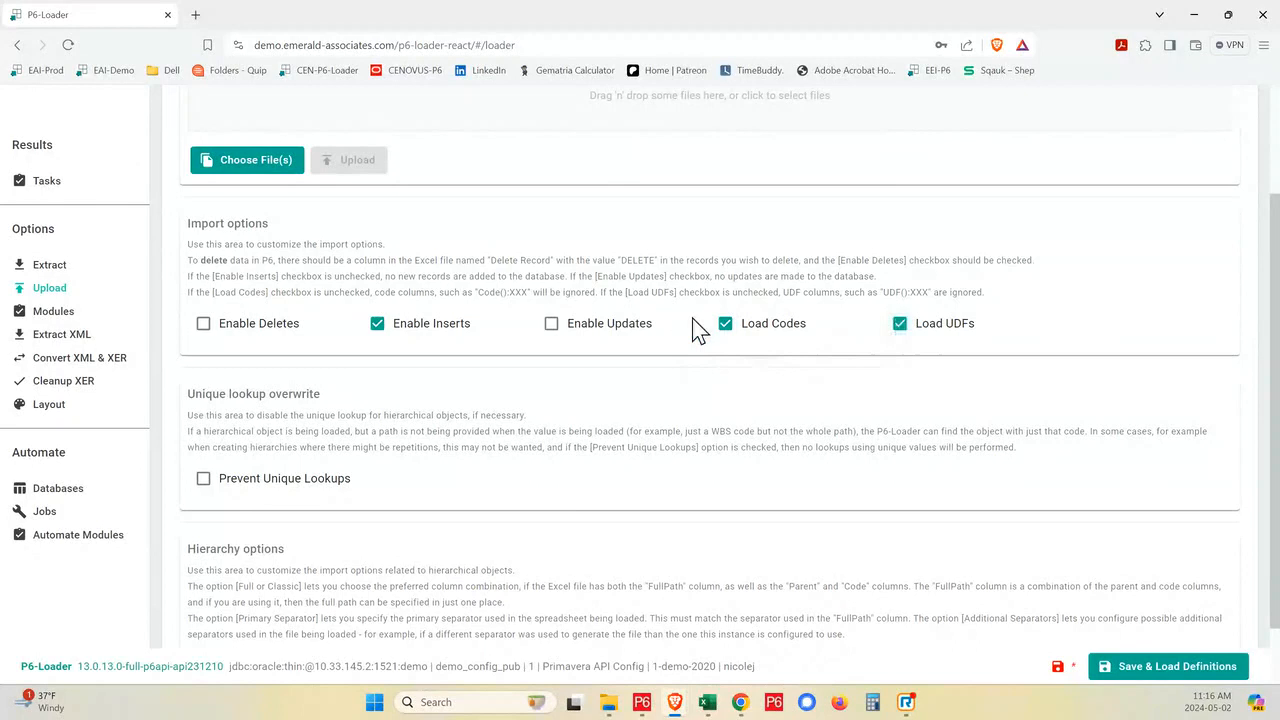
click(549, 326)
click(205, 326)
click(205, 326)
- Check the hierarchy options and upload the file P6-Loader - v13 WBS Template Load
scroll(337, 338, down, 1)
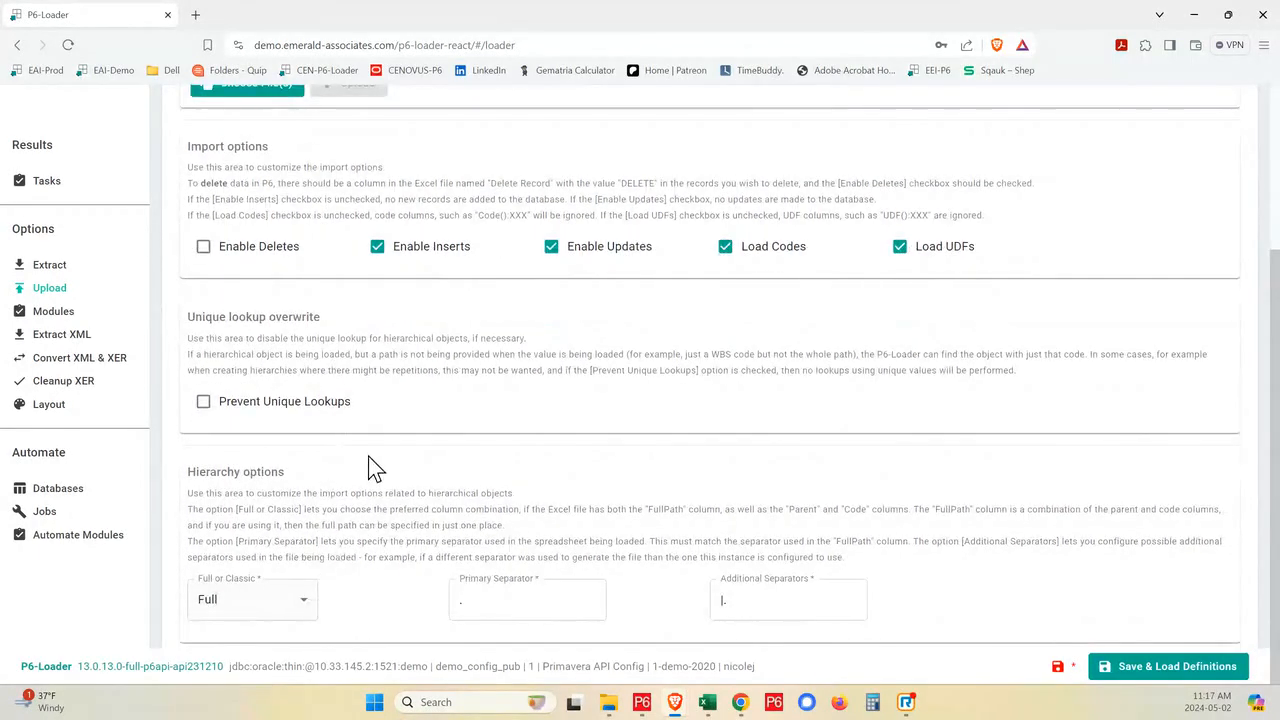
scroll(370, 466, up, 3)
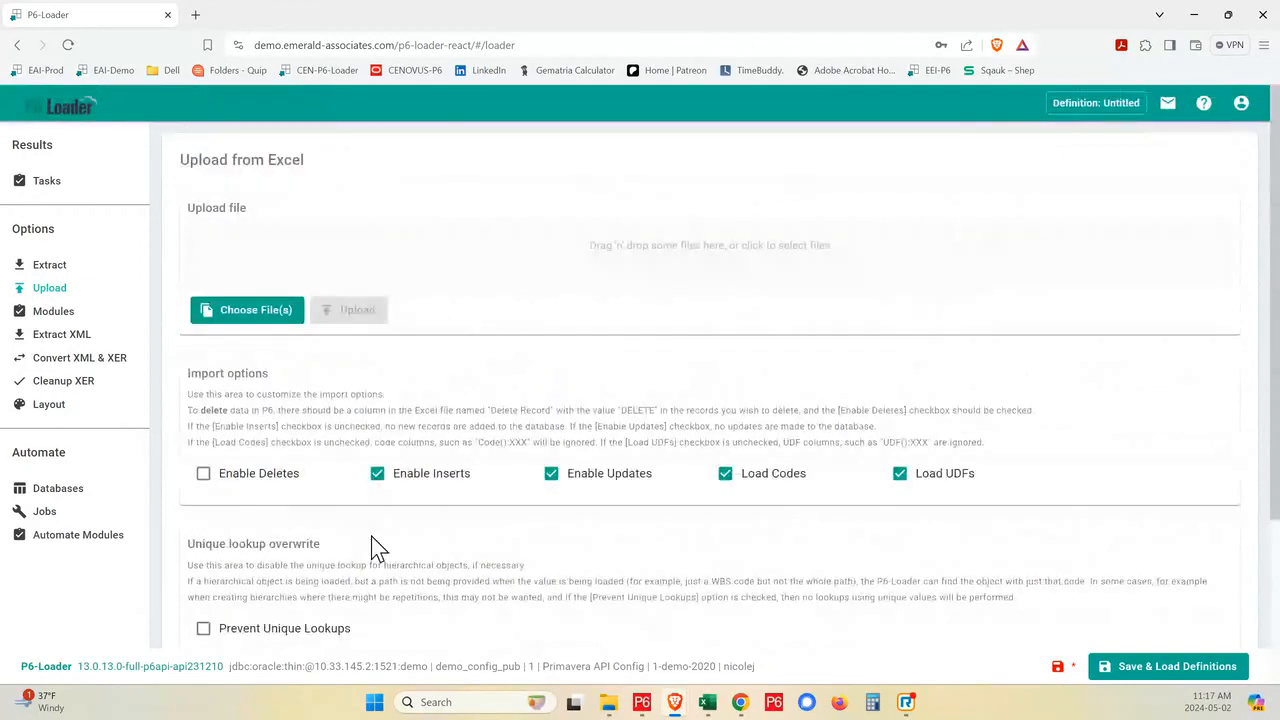
click(333, 252)
click(246, 141)
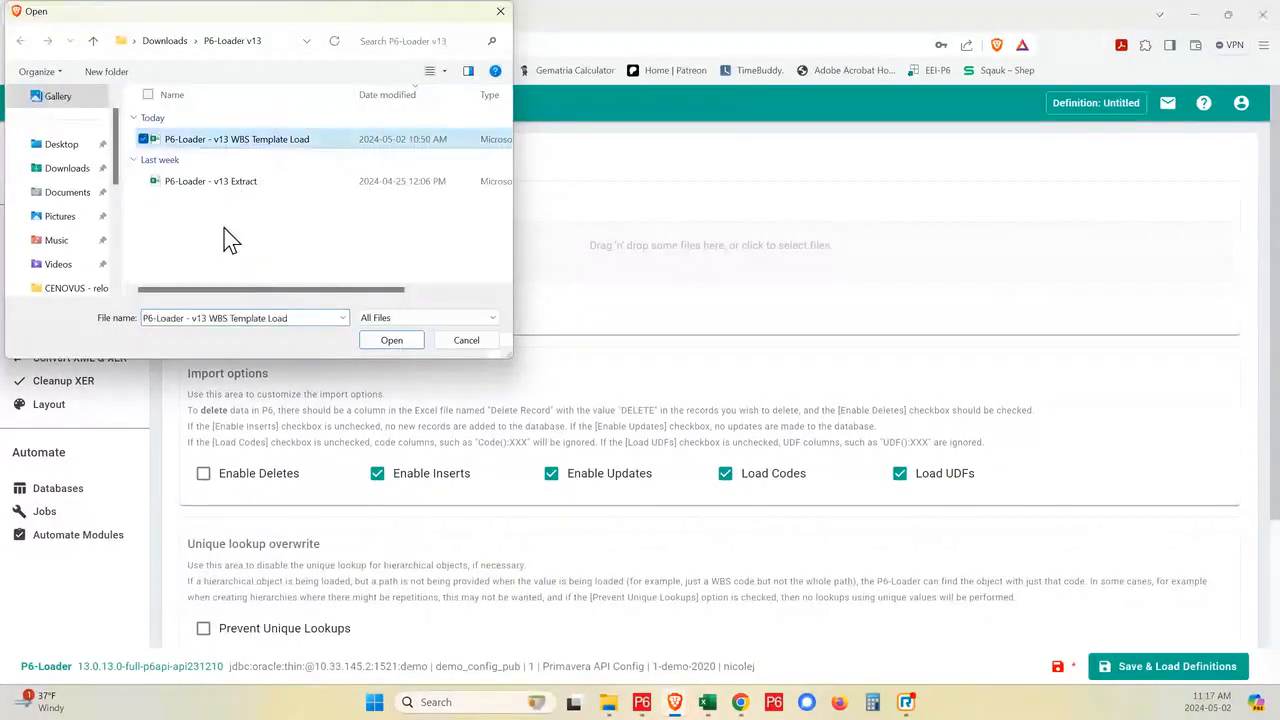
click(389, 341)
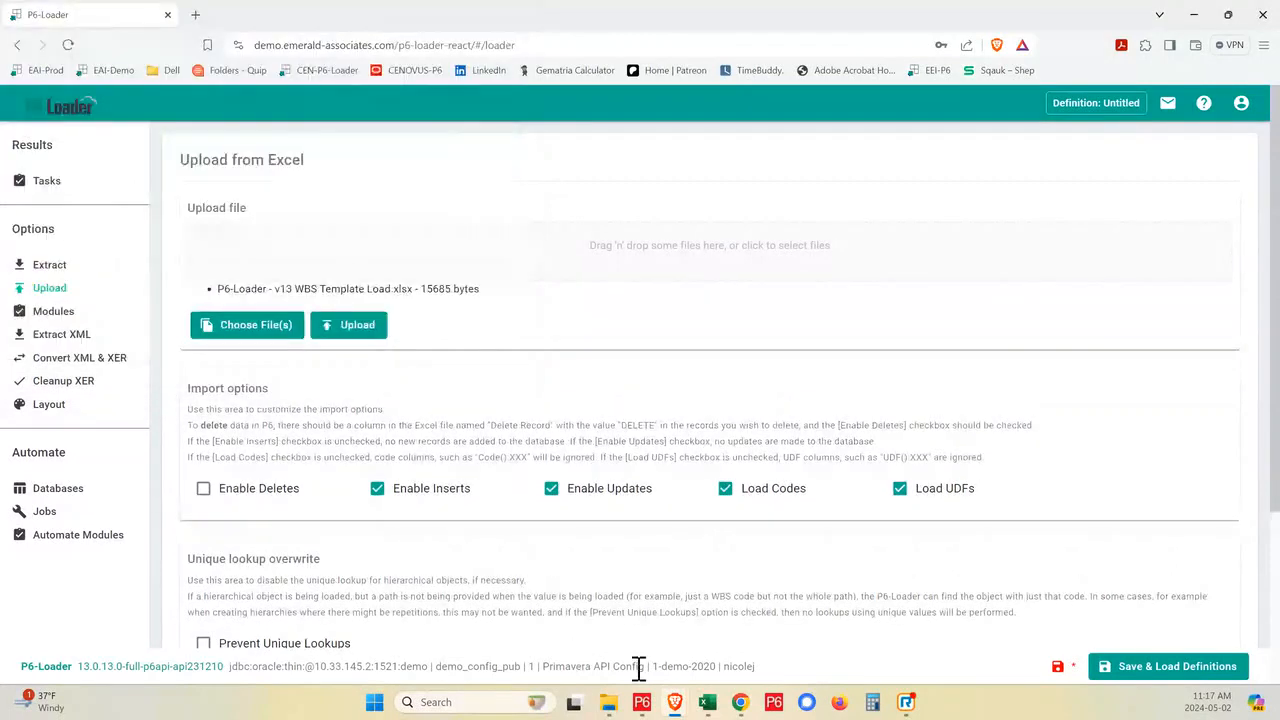
click(357, 330)
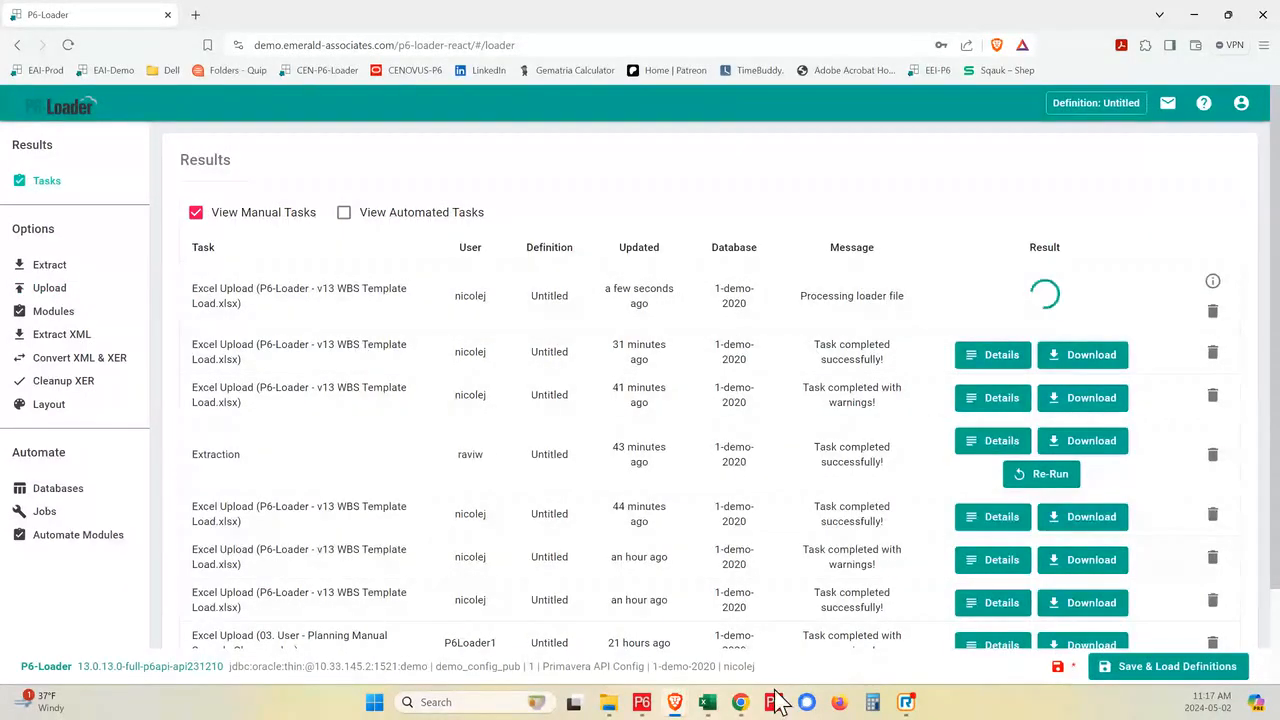
- Switch to the Excel workbook and select the blank row 11 separating the two row groups on the WBSTemplateCopy sheet
click(707, 704)
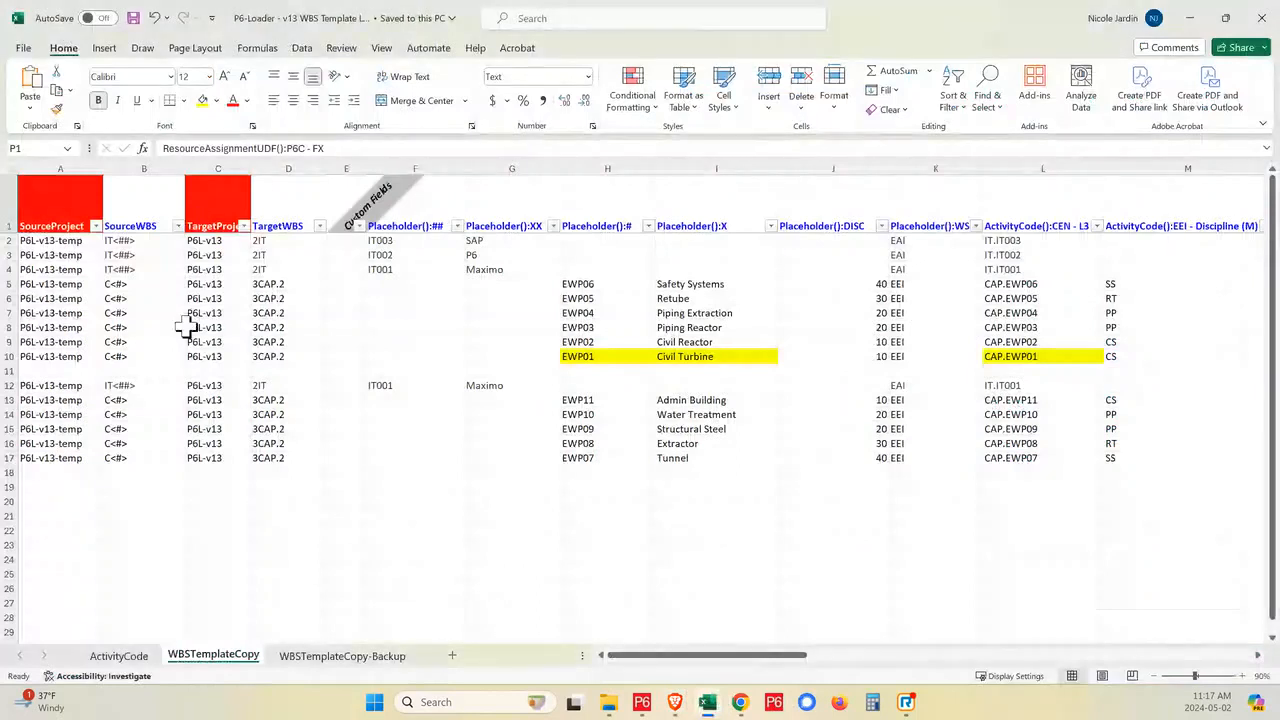
click(12, 371)
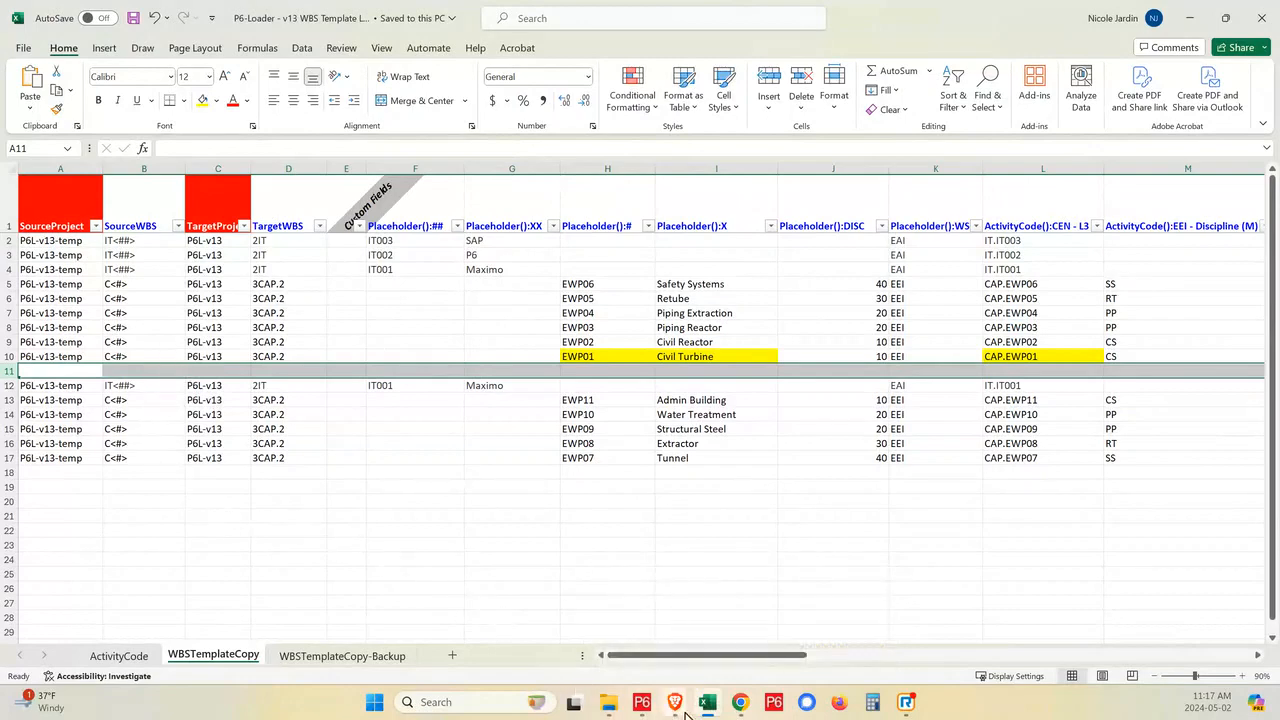
- Switch back to P6-Loader and check the result of the latest Excel upload task
mouse_move(680, 705)
click(645, 652)
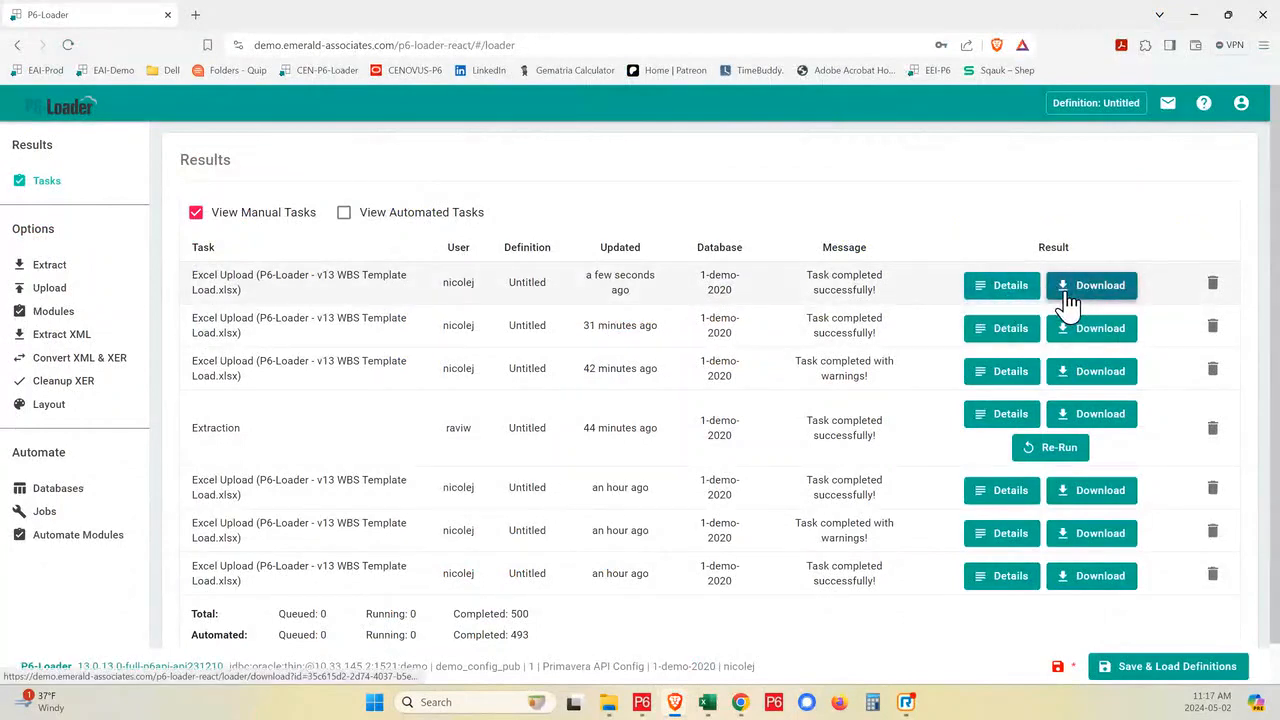
scroll(1055, 304, down, 1)
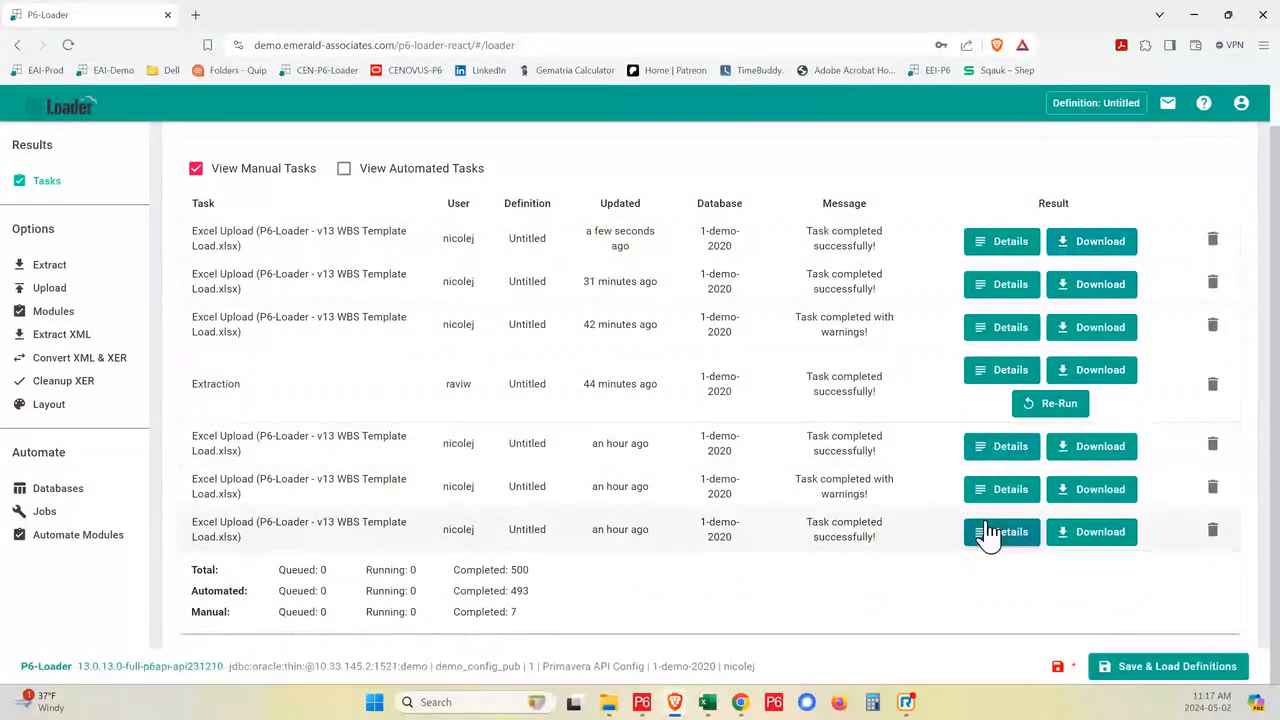
scroll(1000, 450, up, 1)
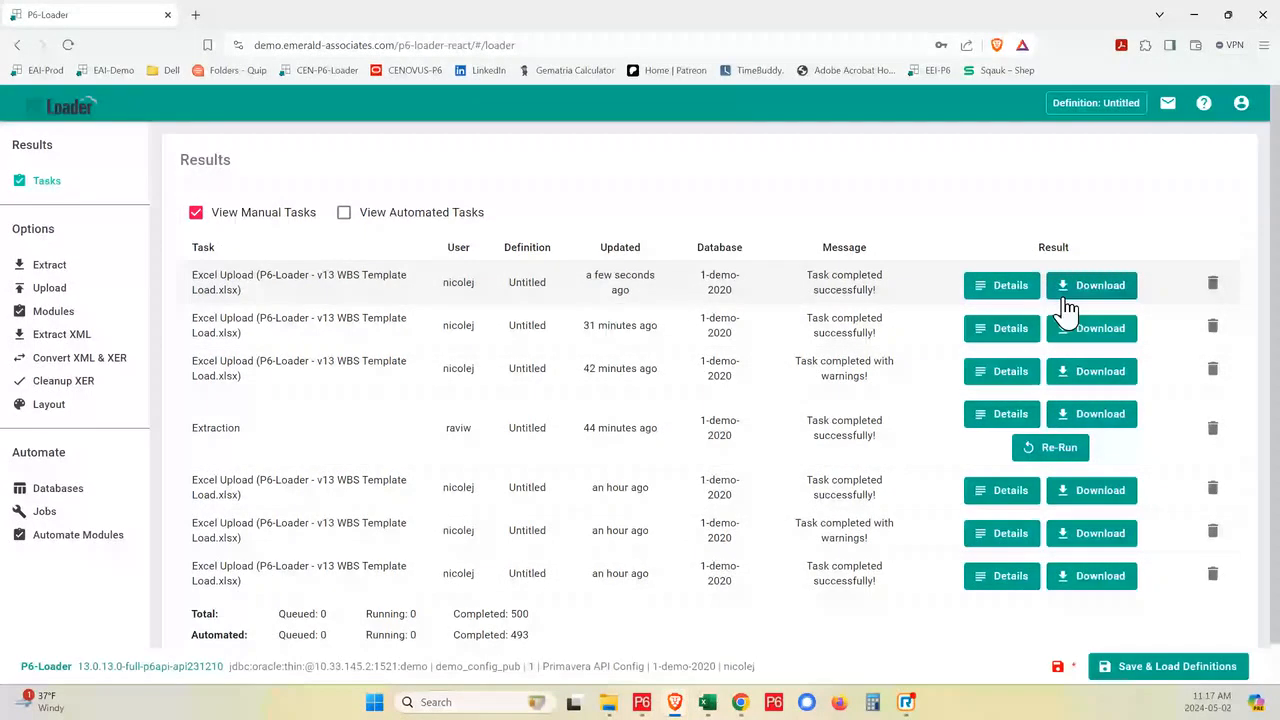
- Switch to Primavera P6 and examine the Maximo, P6 and SAP branches loaded under IT EXAMPLE
click(641, 708)
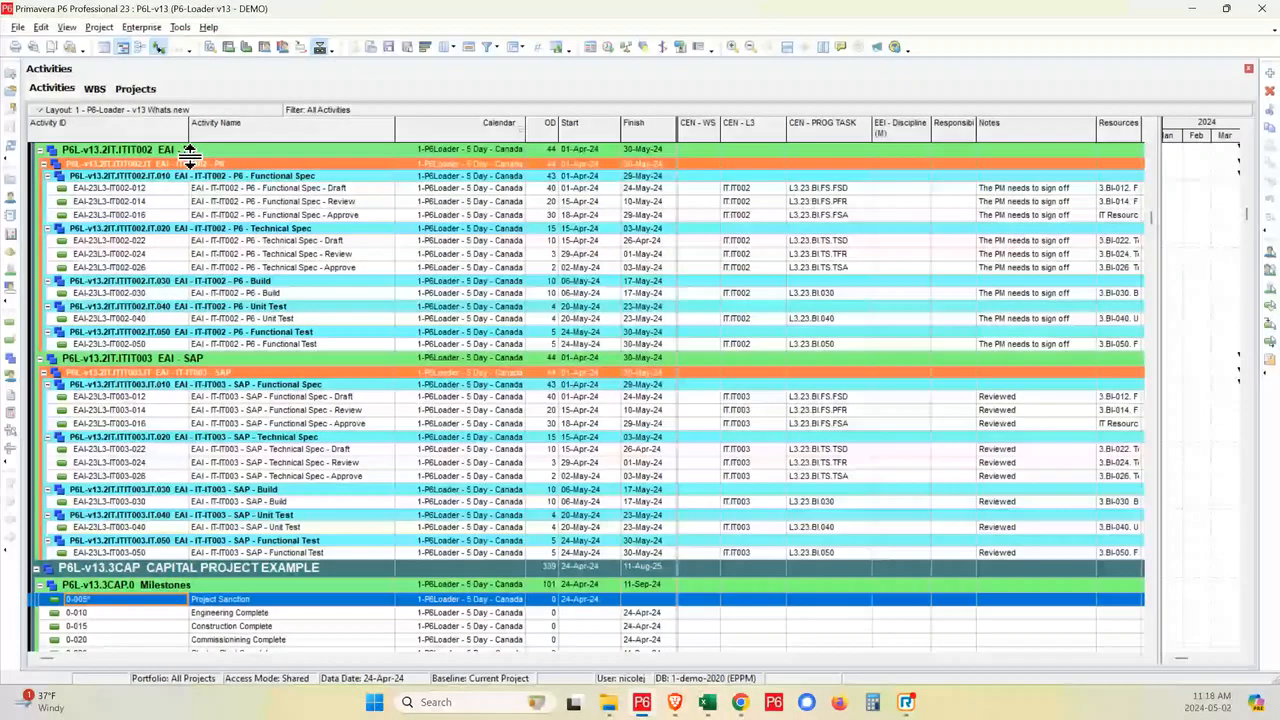
scroll(190, 152, up, 5)
scroll(190, 152, up, 3)
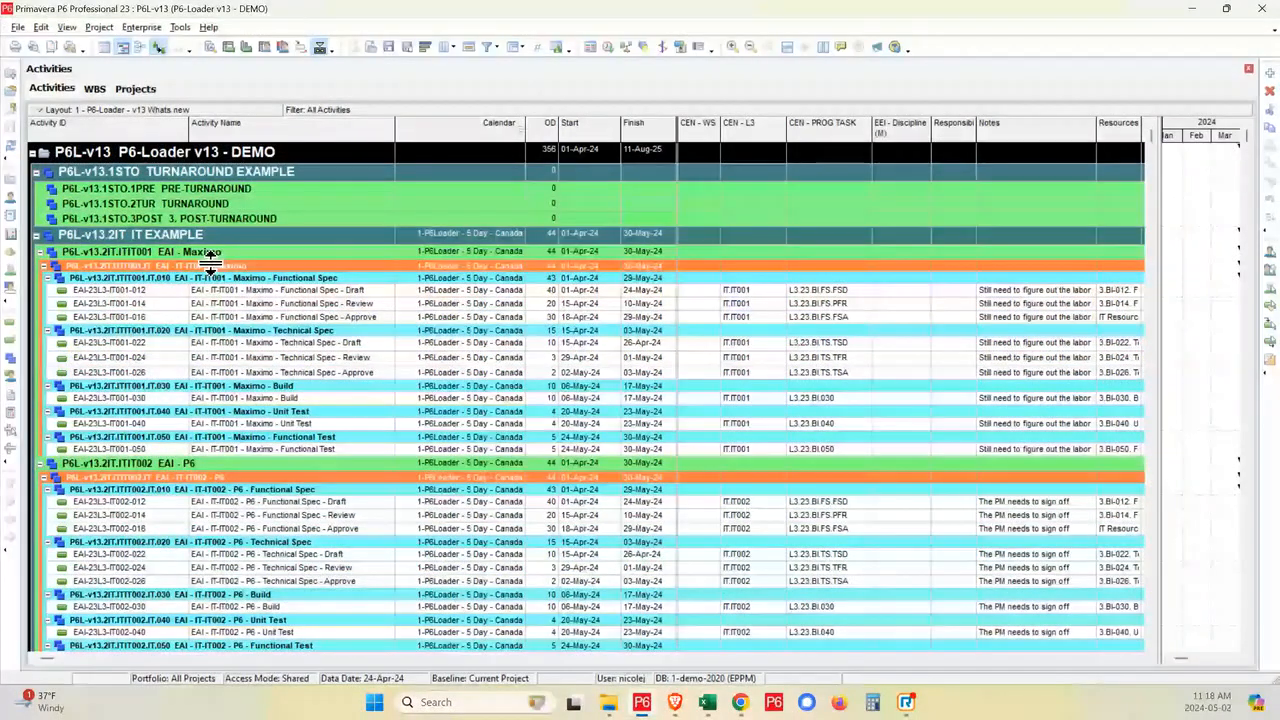
scroll(212, 470, down, 4)
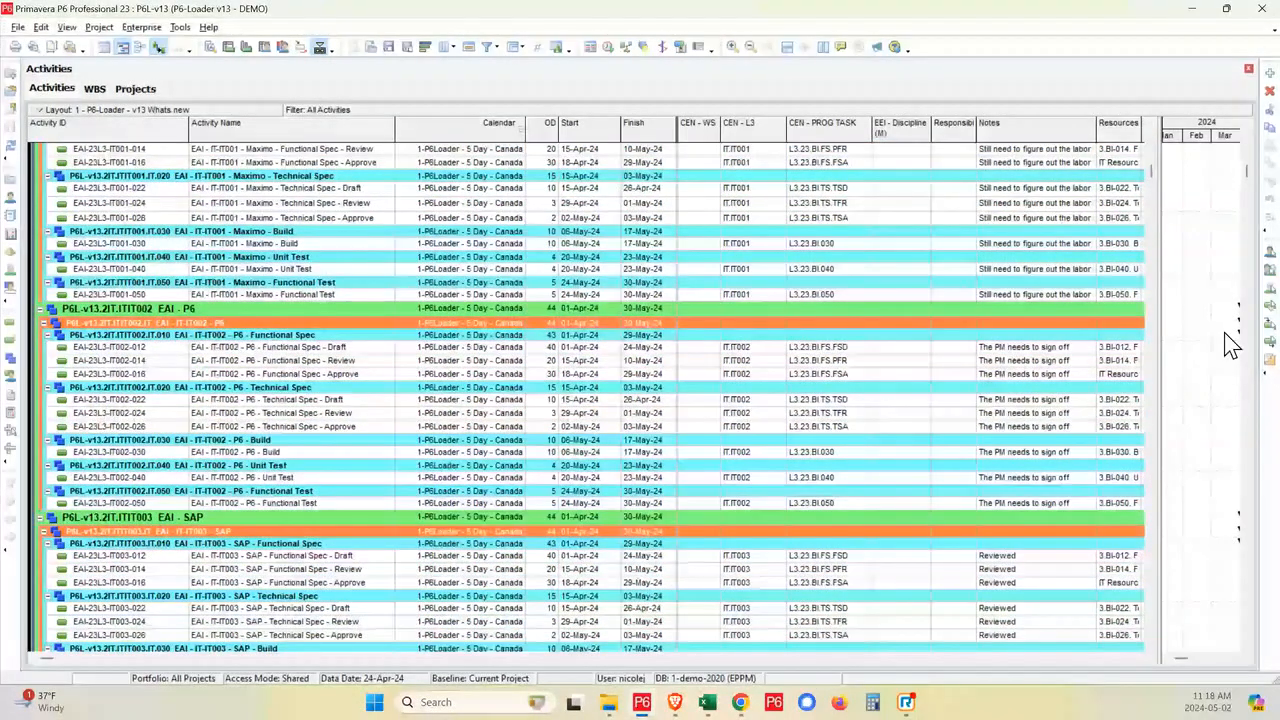
scroll(393, 273, up, 2)
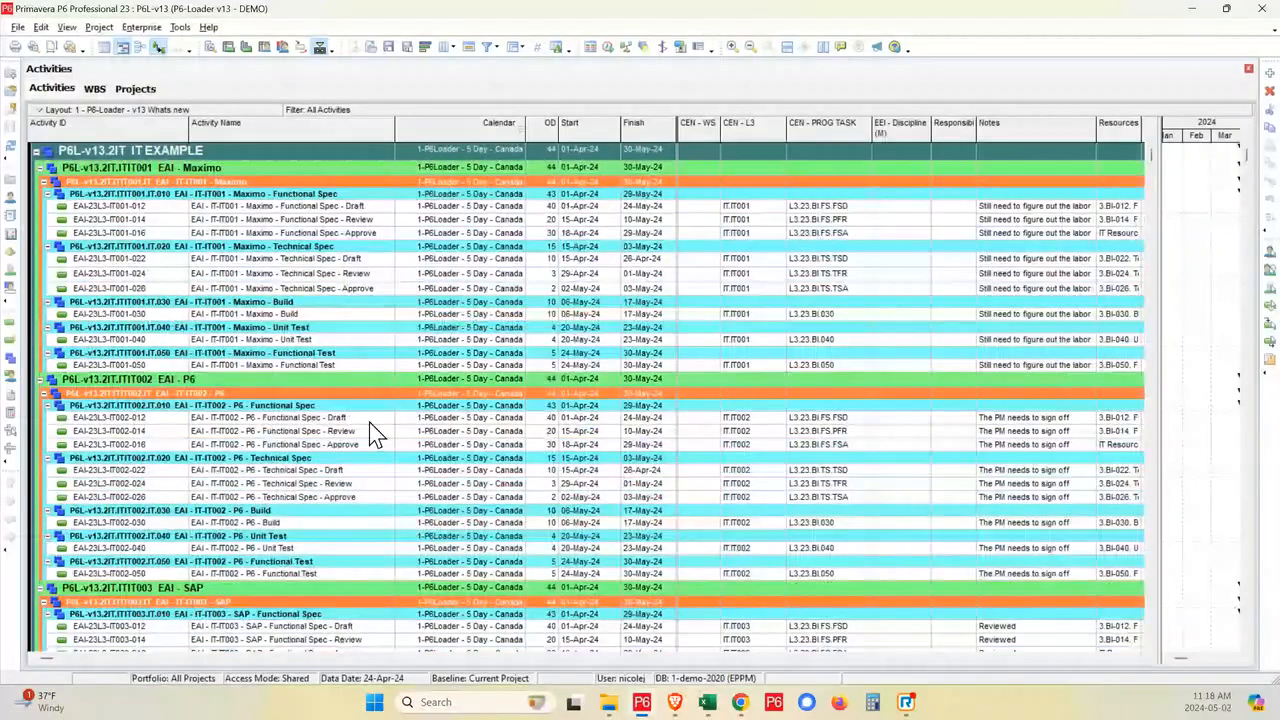
- Widen the Gantt chart area and show the activity details for the Maximo Functional Spec - Draft activity
click(322, 206)
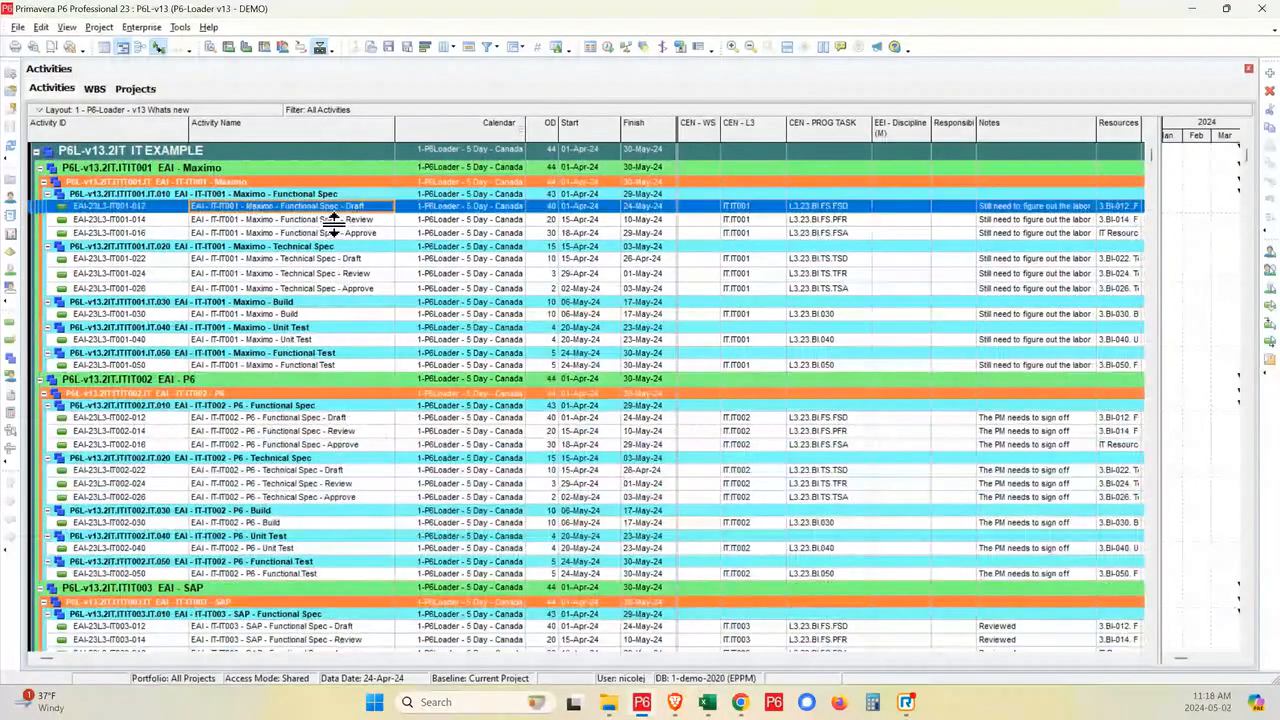
drag(1158, 282, 991, 270)
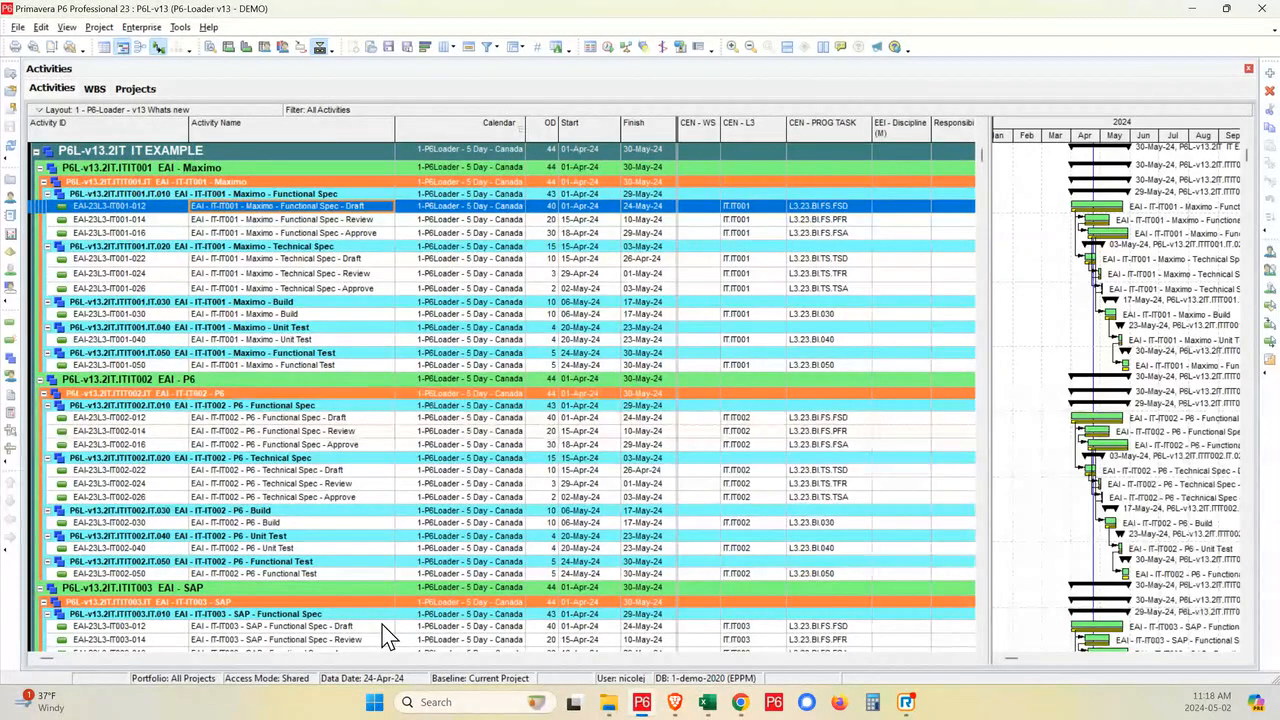
click(210, 47)
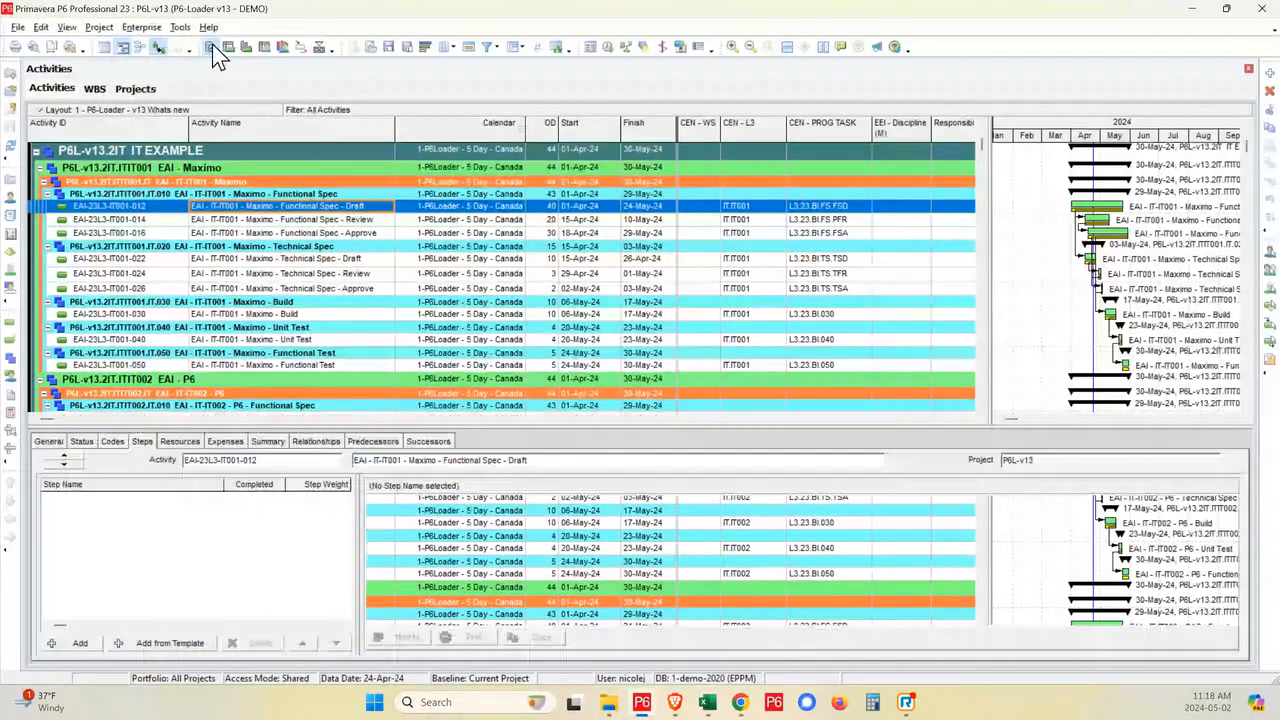
- View the resource assignments of the Maximo Functional Spec - Review activity and look over the activities below it
click(323, 220)
click(188, 442)
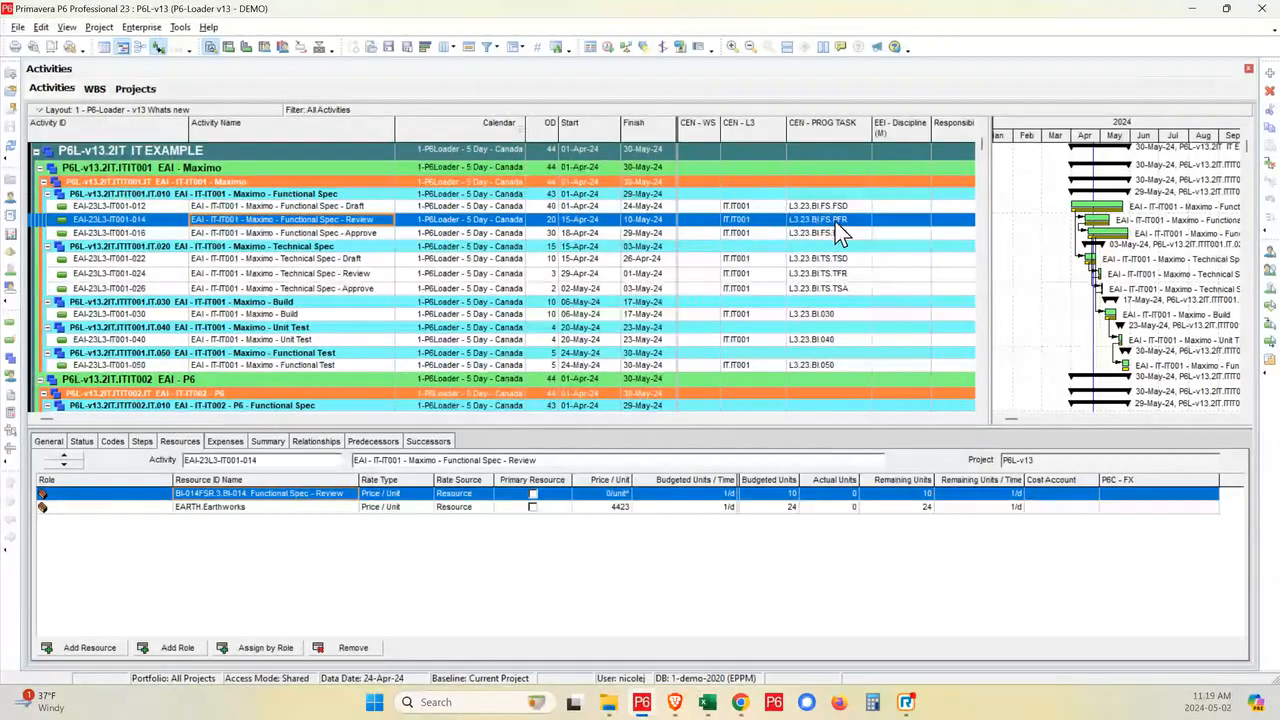
scroll(885, 320, down, 1)
scroll(900, 335, down, 1)
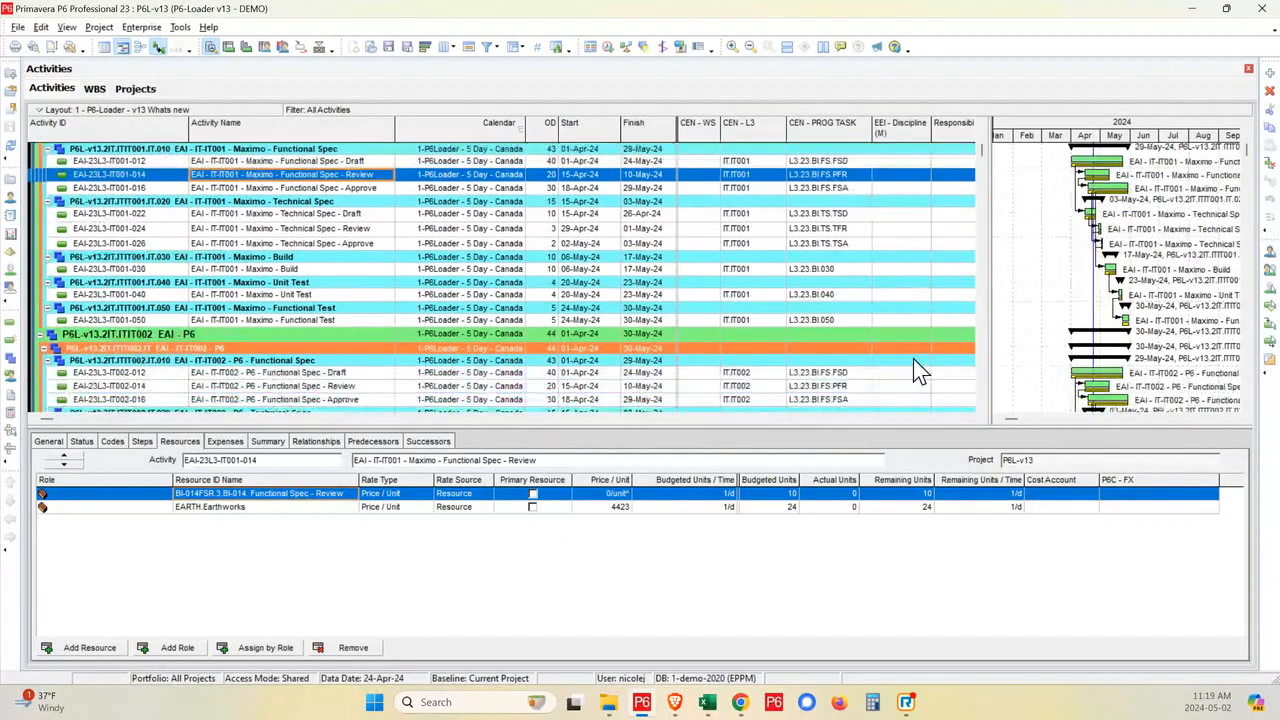
- Widen the activity table to show the Notes column and look over the notes down to the Civil Turbine package
scroll(960, 398, up, 3)
drag(990, 325, 1047, 325)
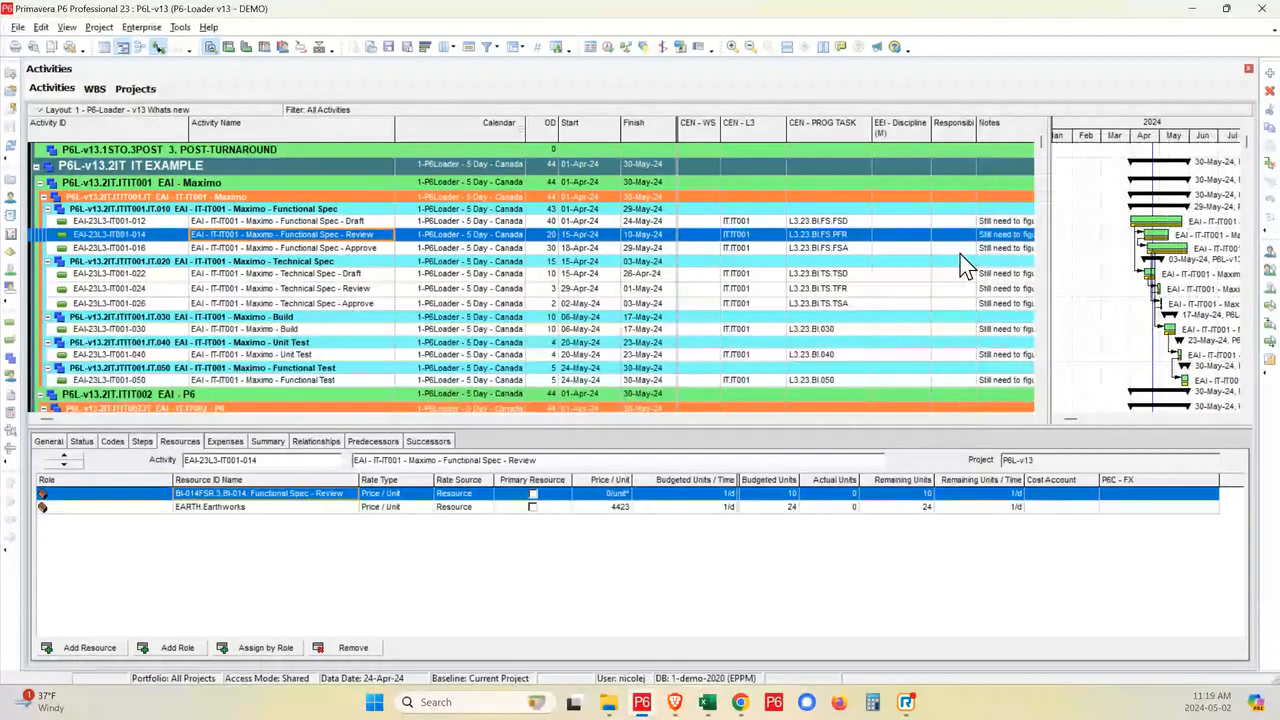
scroll(886, 240, down, 3)
scroll(880, 290, down, 5)
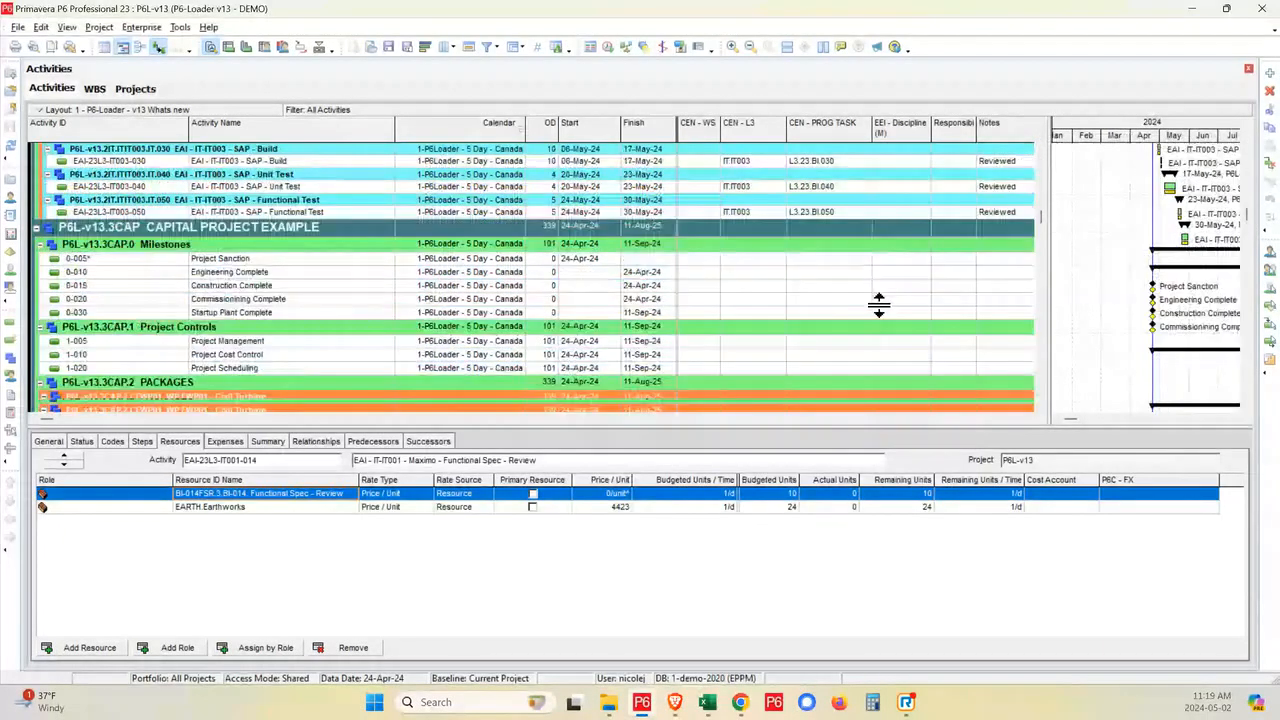
scroll(880, 300, down, 6)
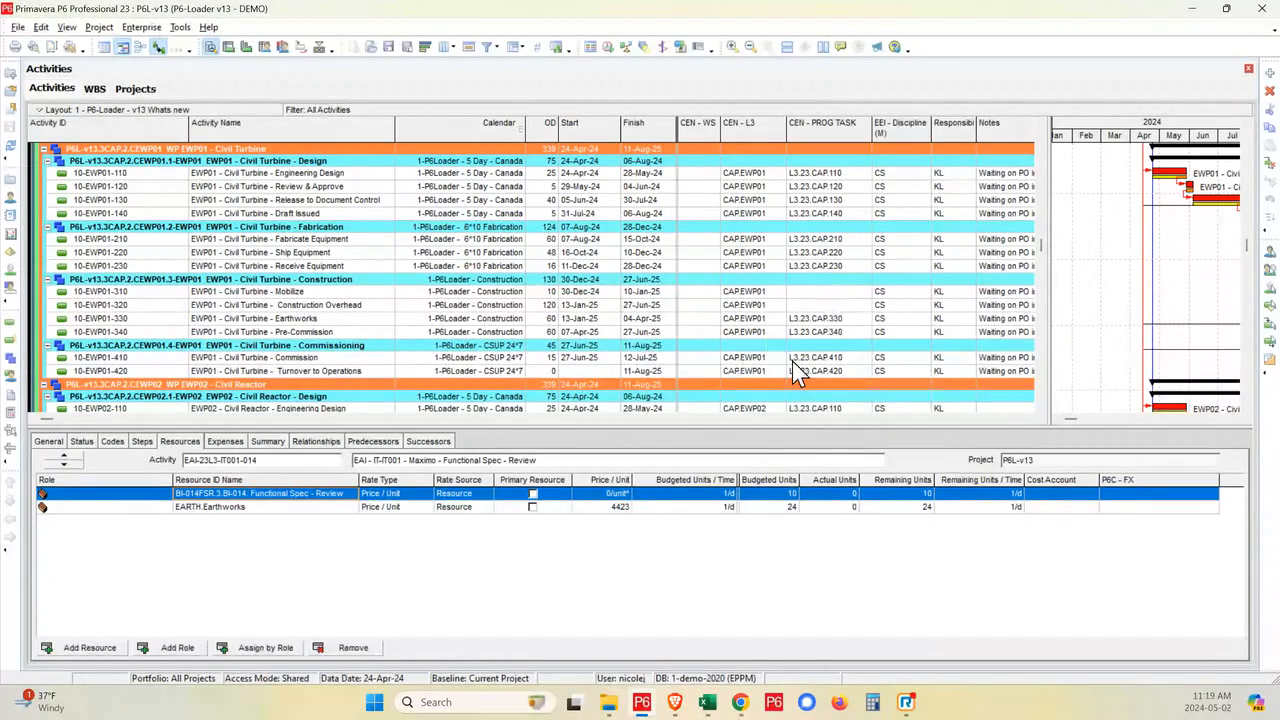
- Examine the activities and their code and Notes values from the capital project packages back up to the EAI - P6 branch
scroll(797, 372, up, 6)
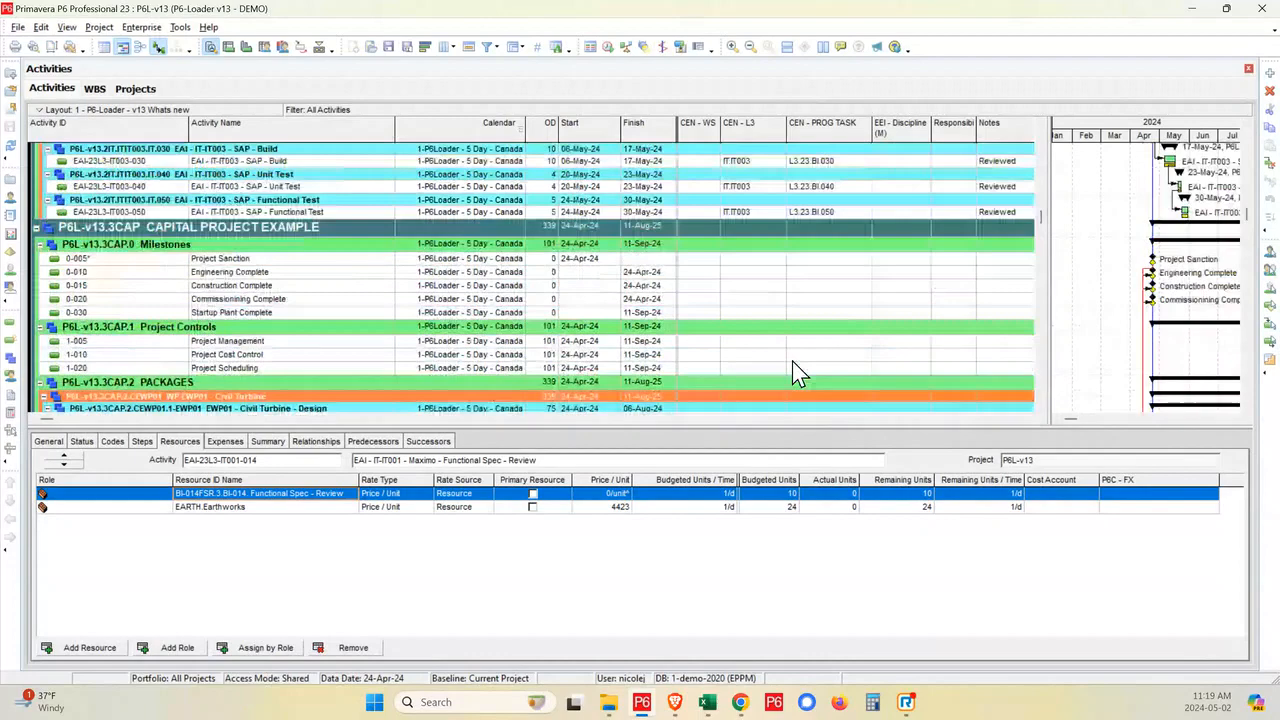
scroll(900, 410, down, 2)
scroll(1045, 421, down, 1)
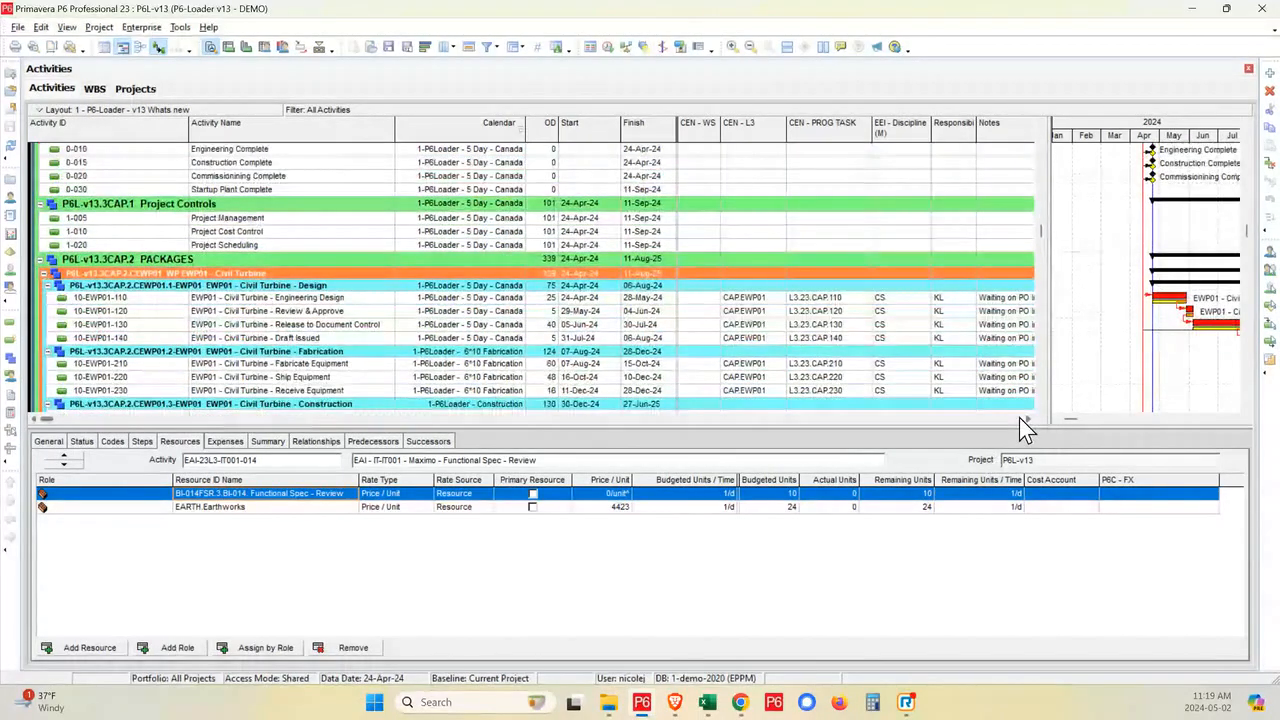
scroll(1019, 417, up, 1)
scroll(1019, 417, up, 2)
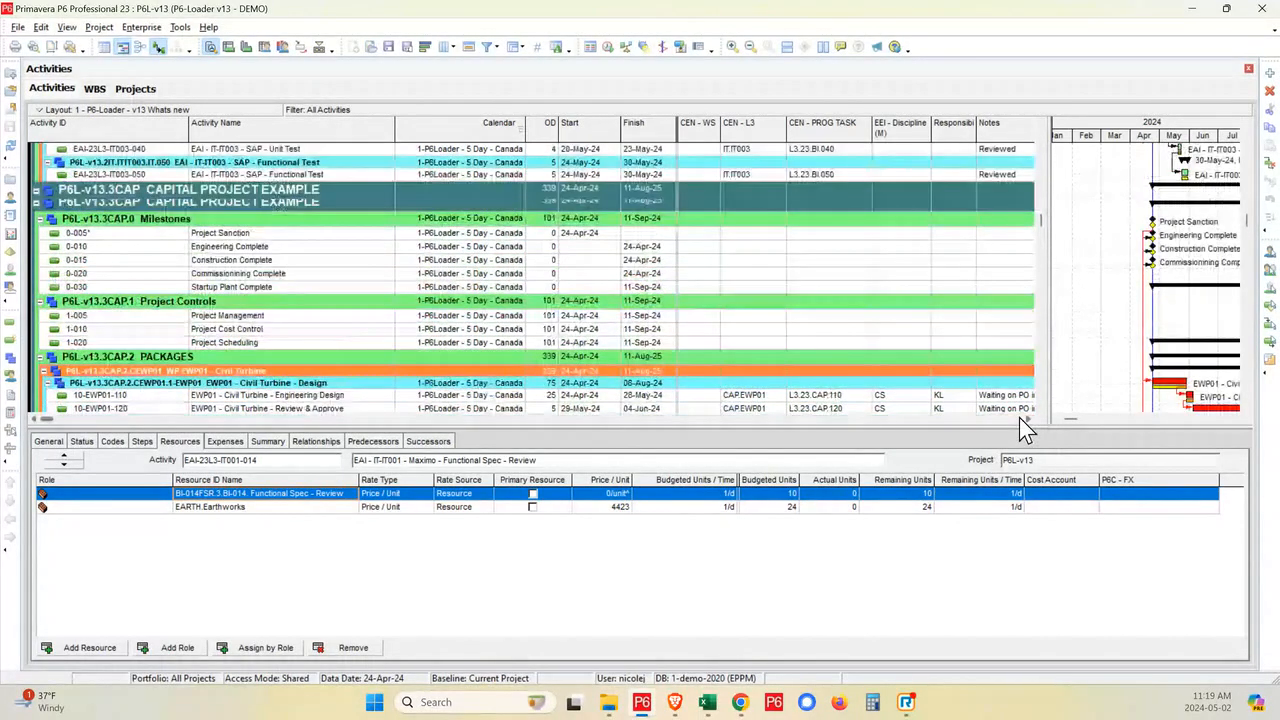
scroll(398, 383, up, 5)
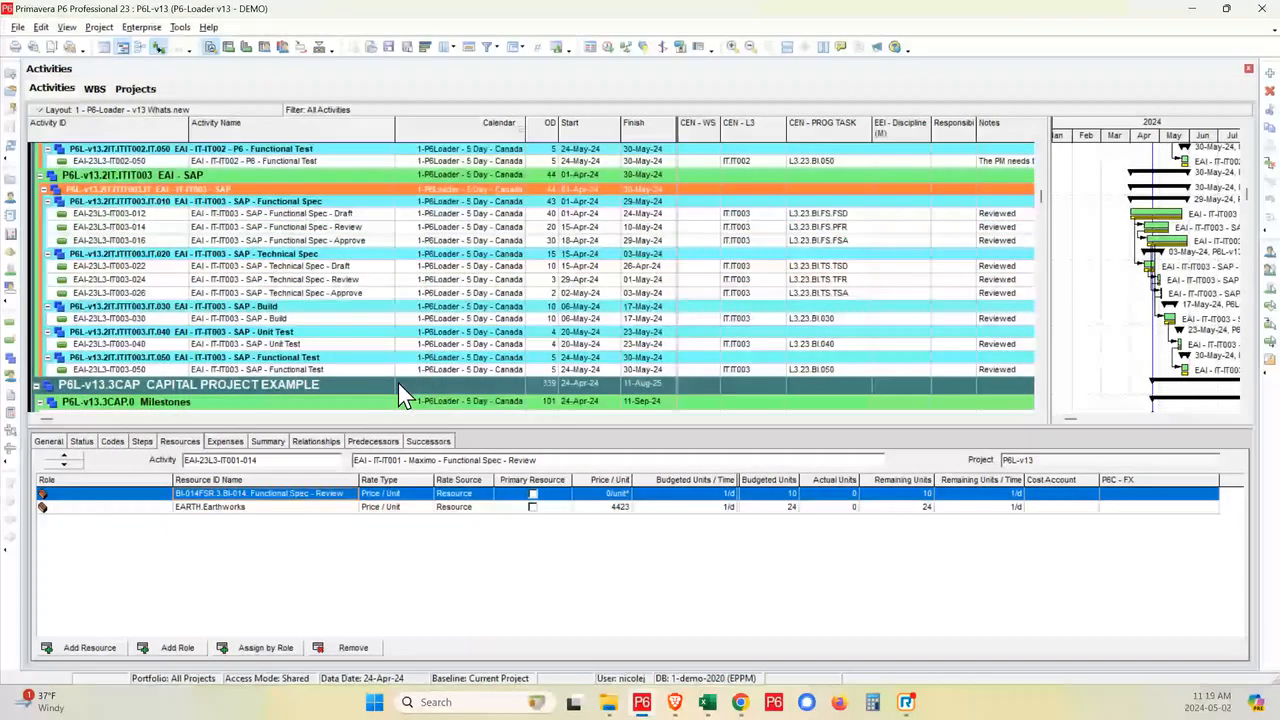
scroll(398, 383, up, 3)
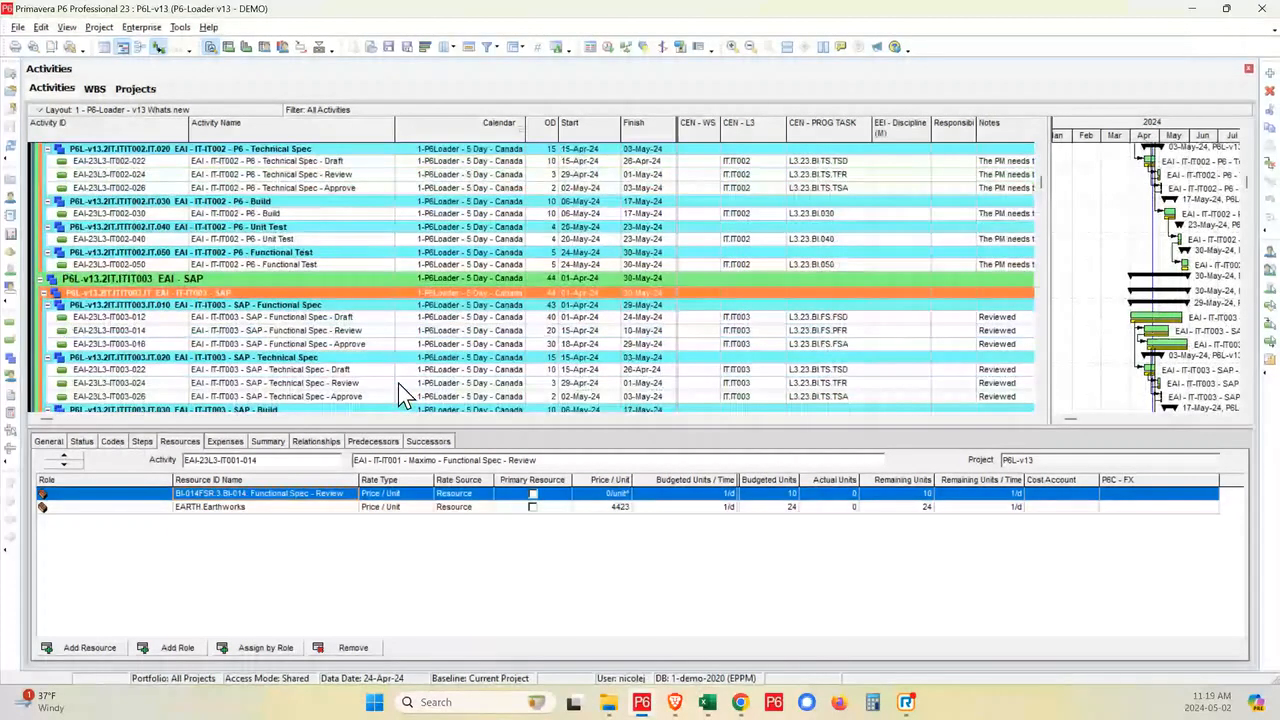
scroll(408, 320, up, 2)
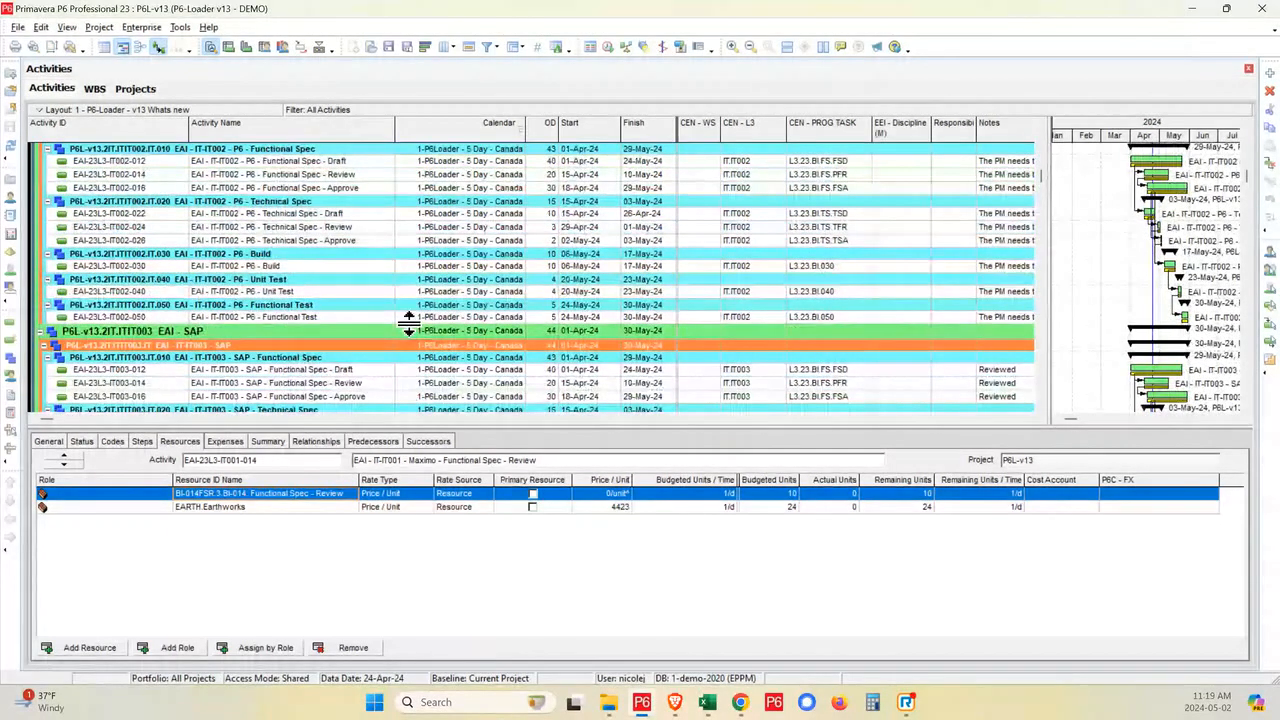
- View the resource assignments of the P6 Functional Spec - Draft and Review activities, including the Earthworks resource on Review
click(300, 161)
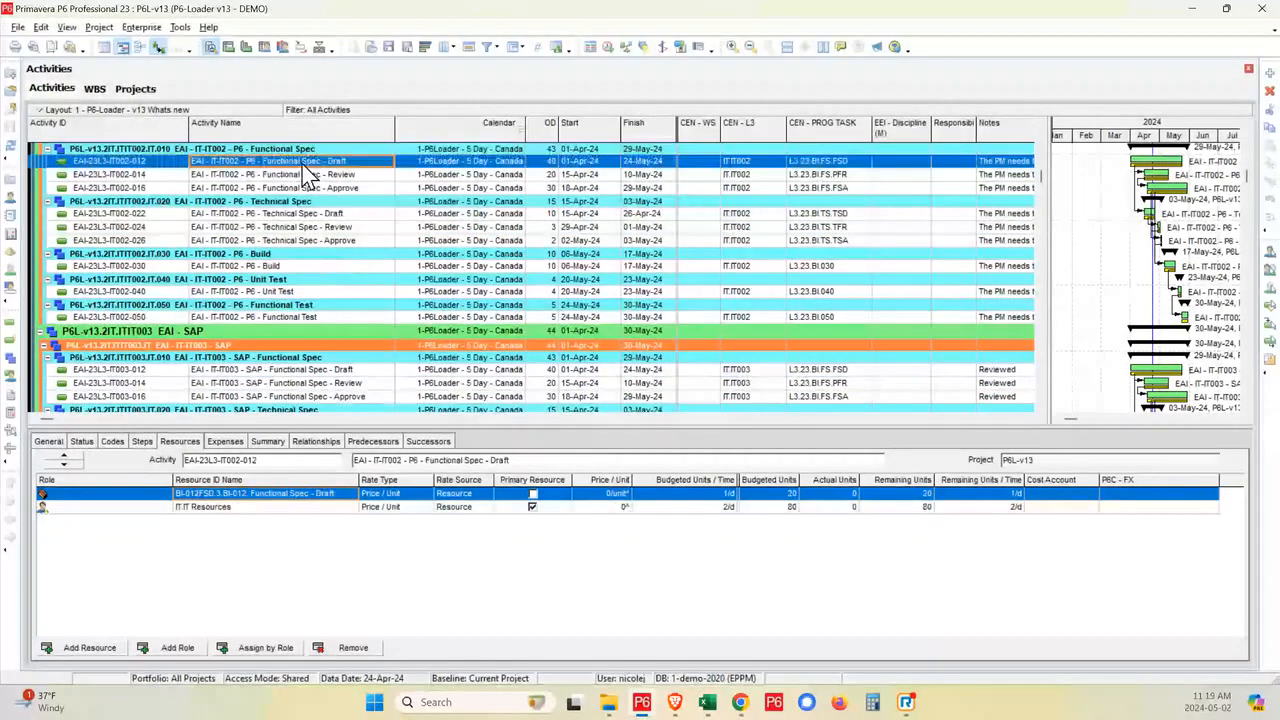
click(367, 175)
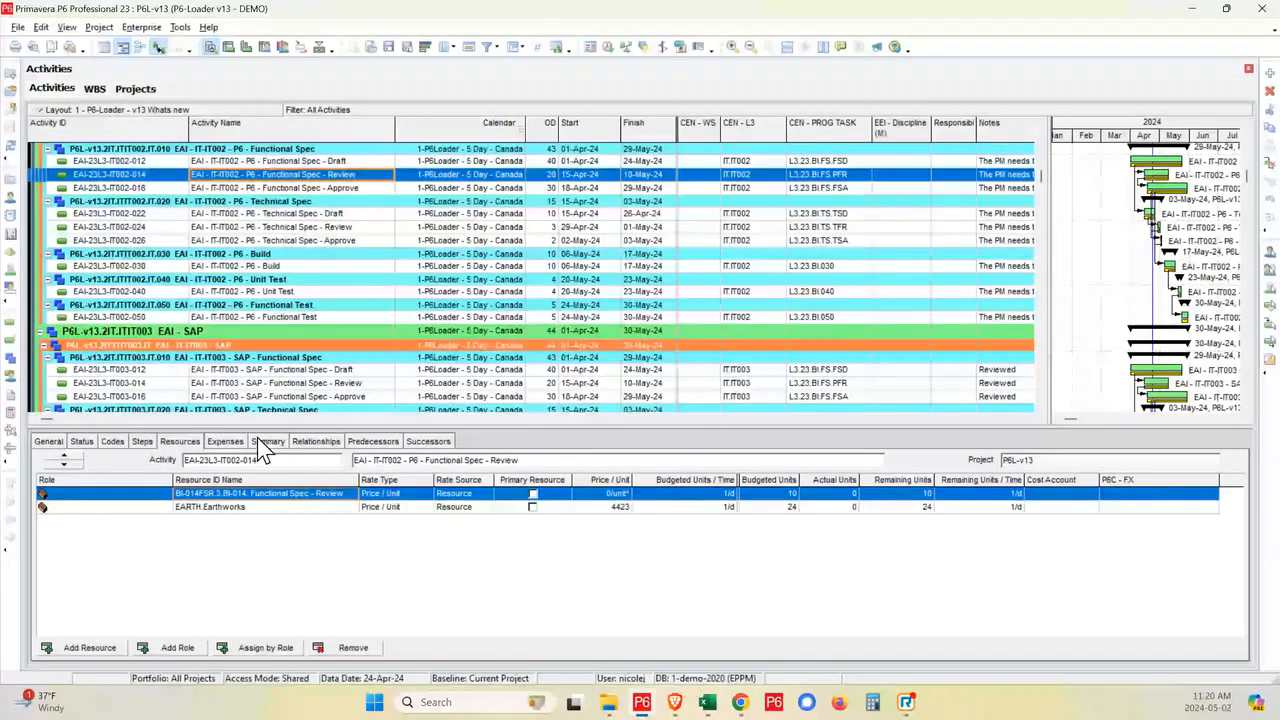
click(258, 507)
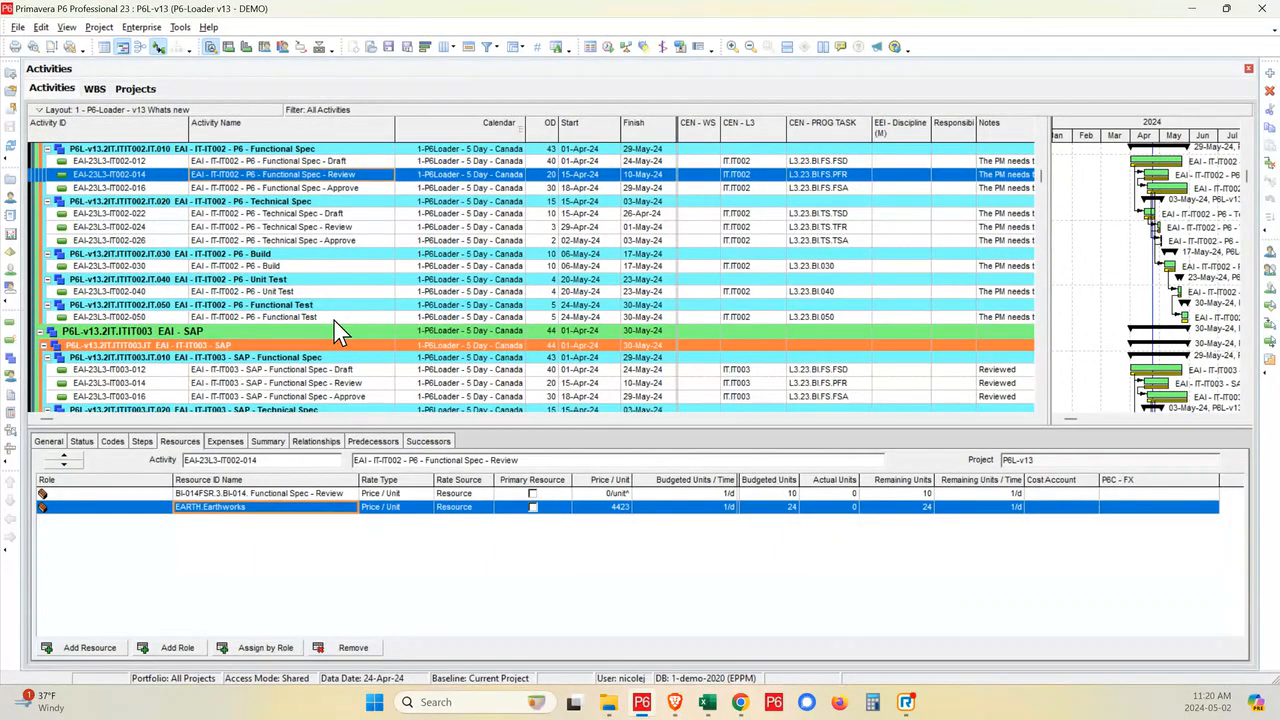
- Switch to the Excel workbook and examine the relationship and resource assignment update flags for the SAP, P6 and Maximo rows
click(708, 704)
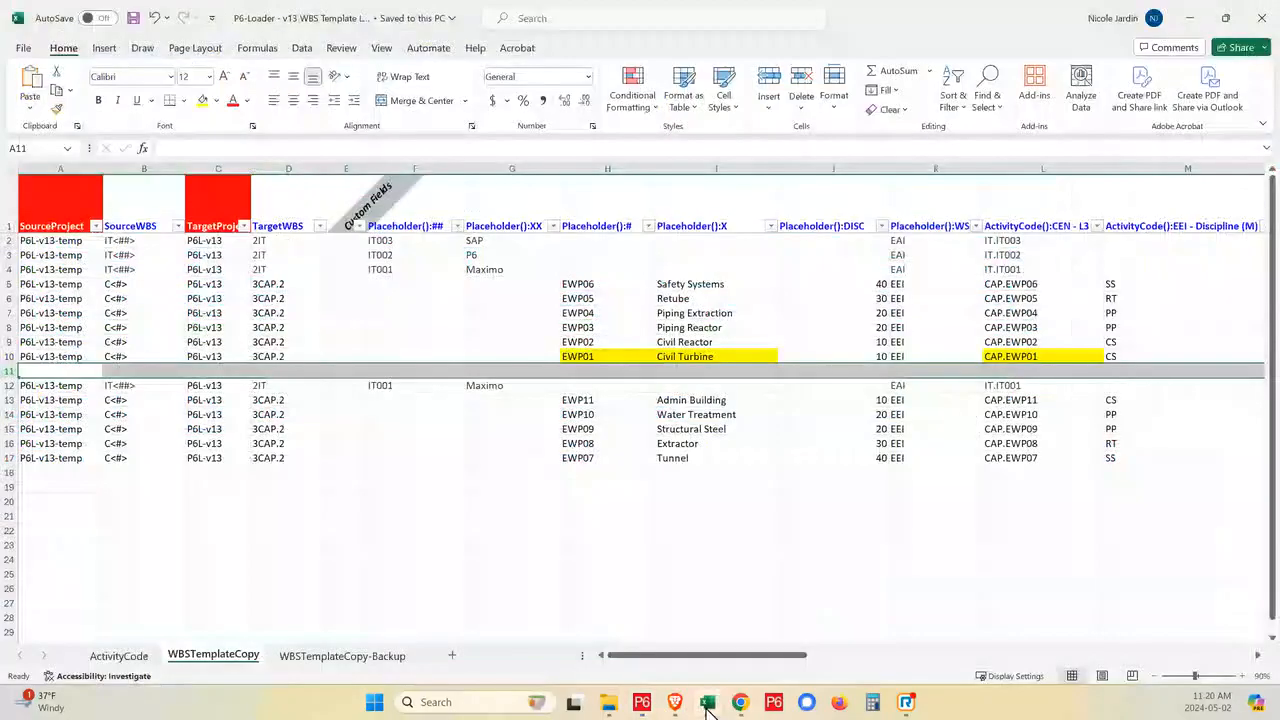
drag(782, 660, 1010, 678)
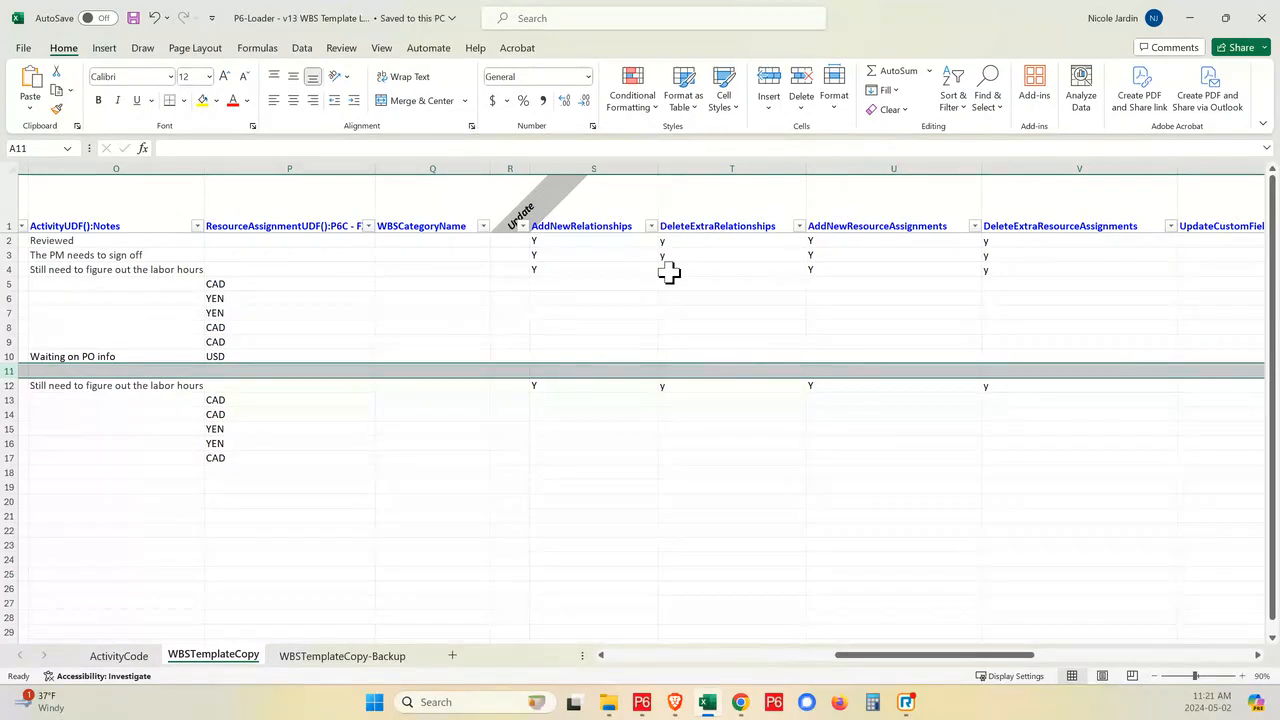
drag(666, 243, 672, 266)
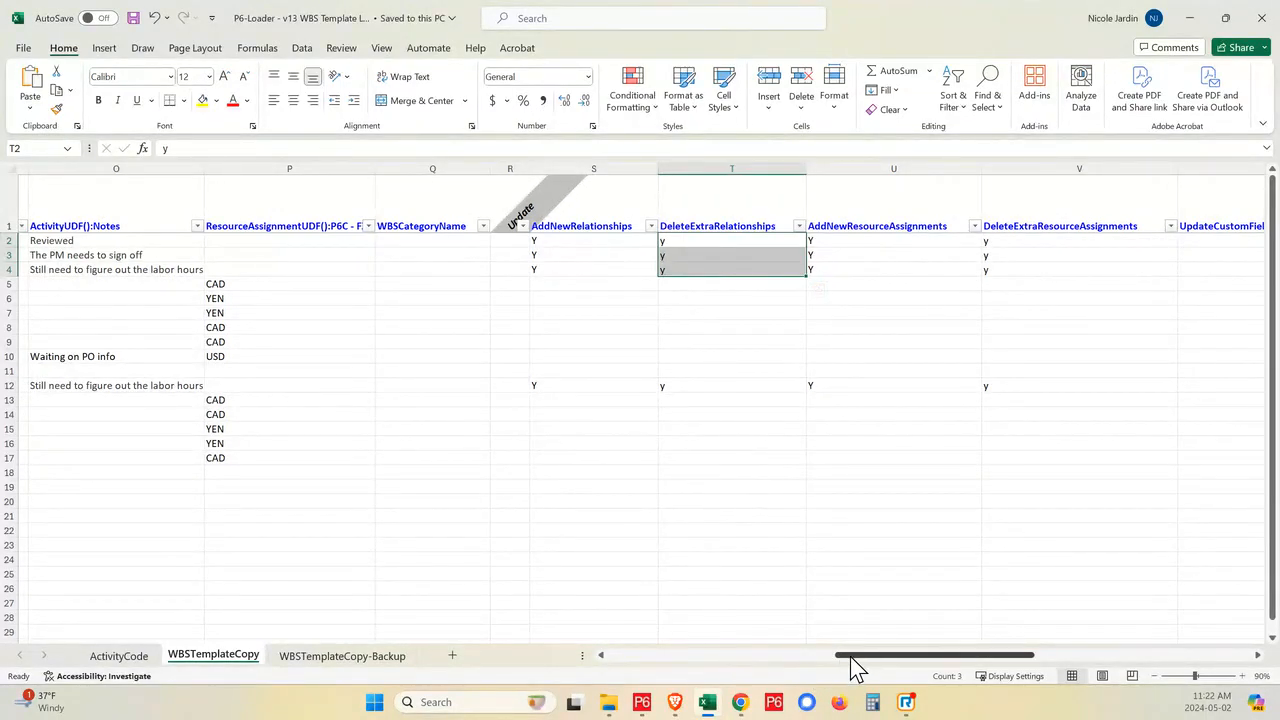
drag(850, 656, 120, 680)
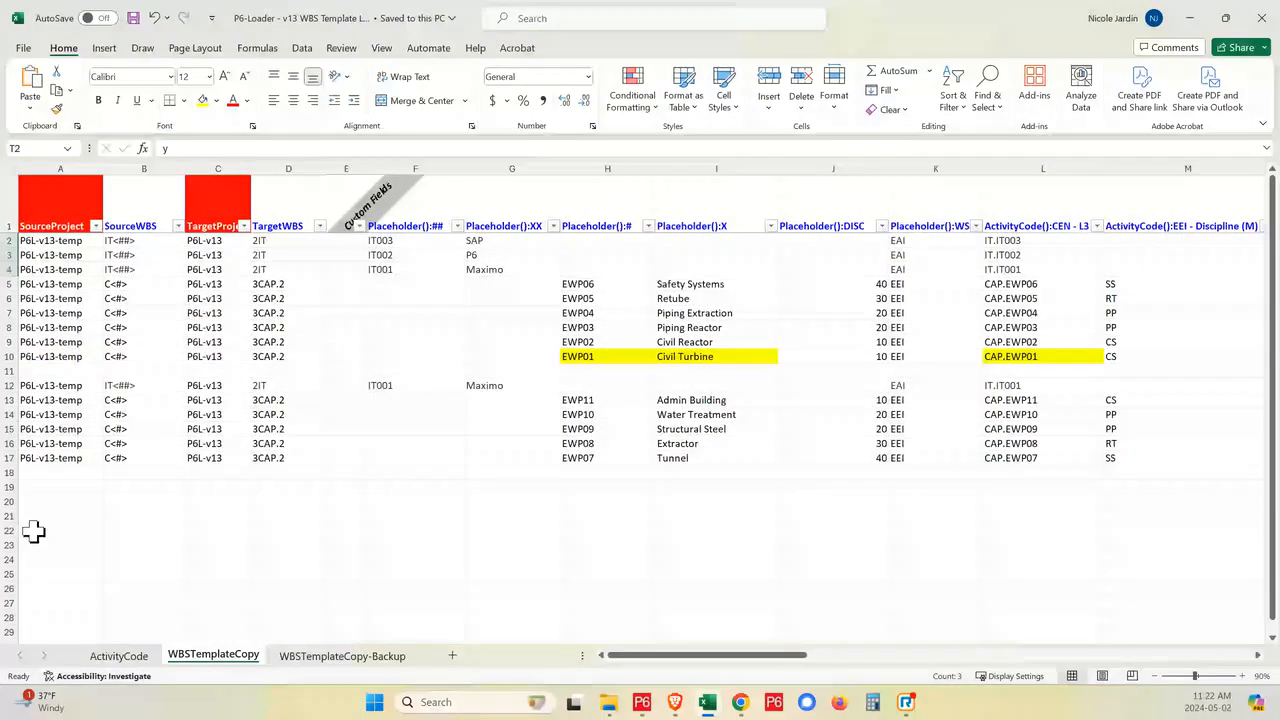
- Move rows 12 to 17 of the WBSTemplateCopy sheet above row 2 and insert a blank row between them and the SAP row
click(5, 385)
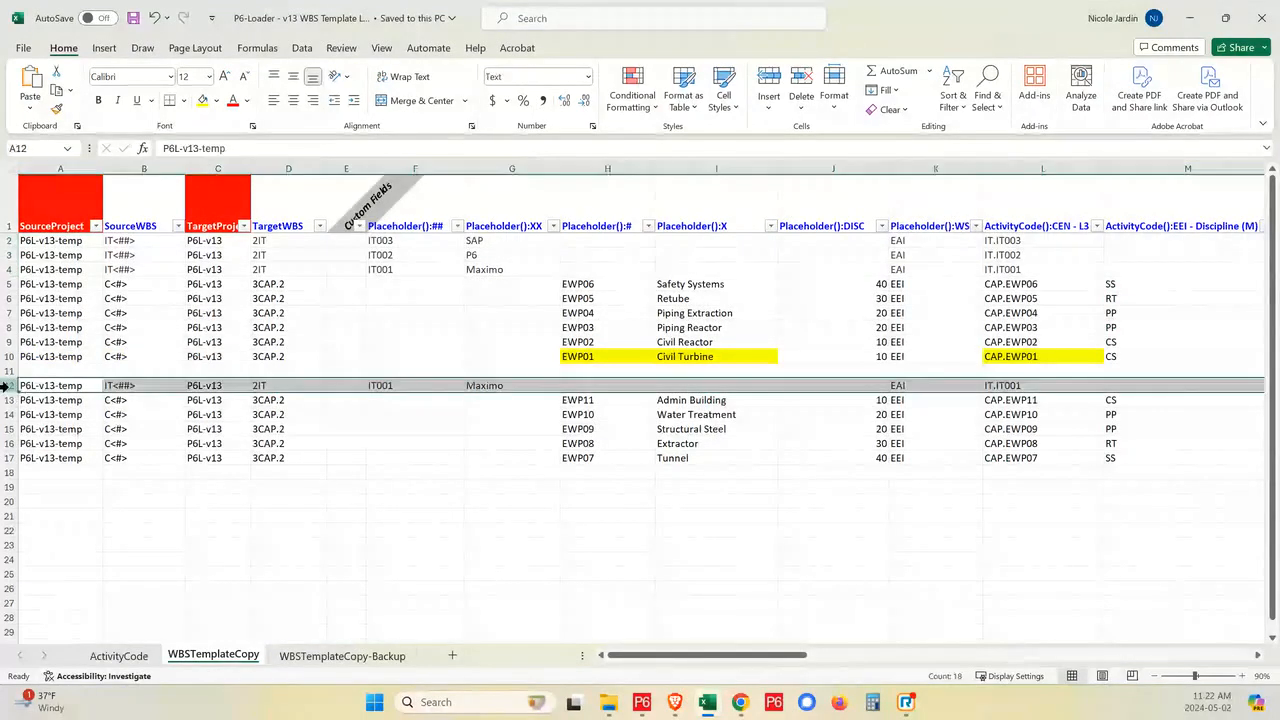
right_click(5, 385)
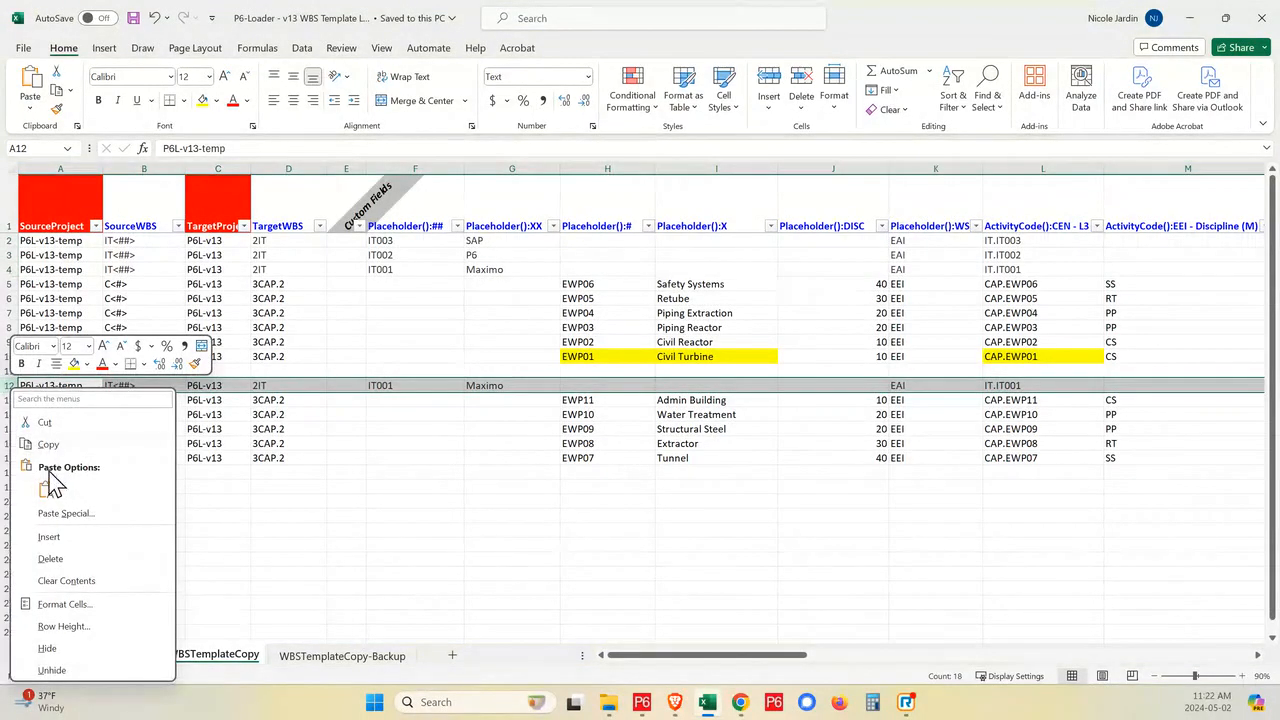
click(262, 460)
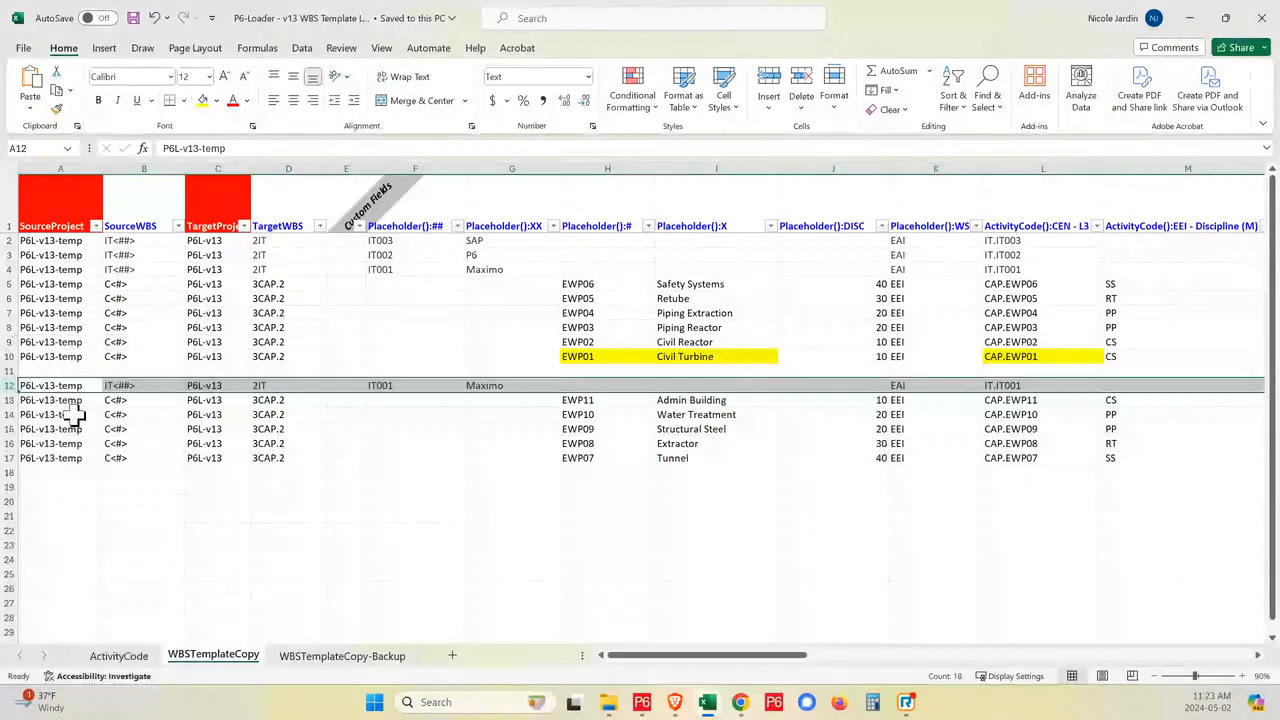
shift+click(6, 458)
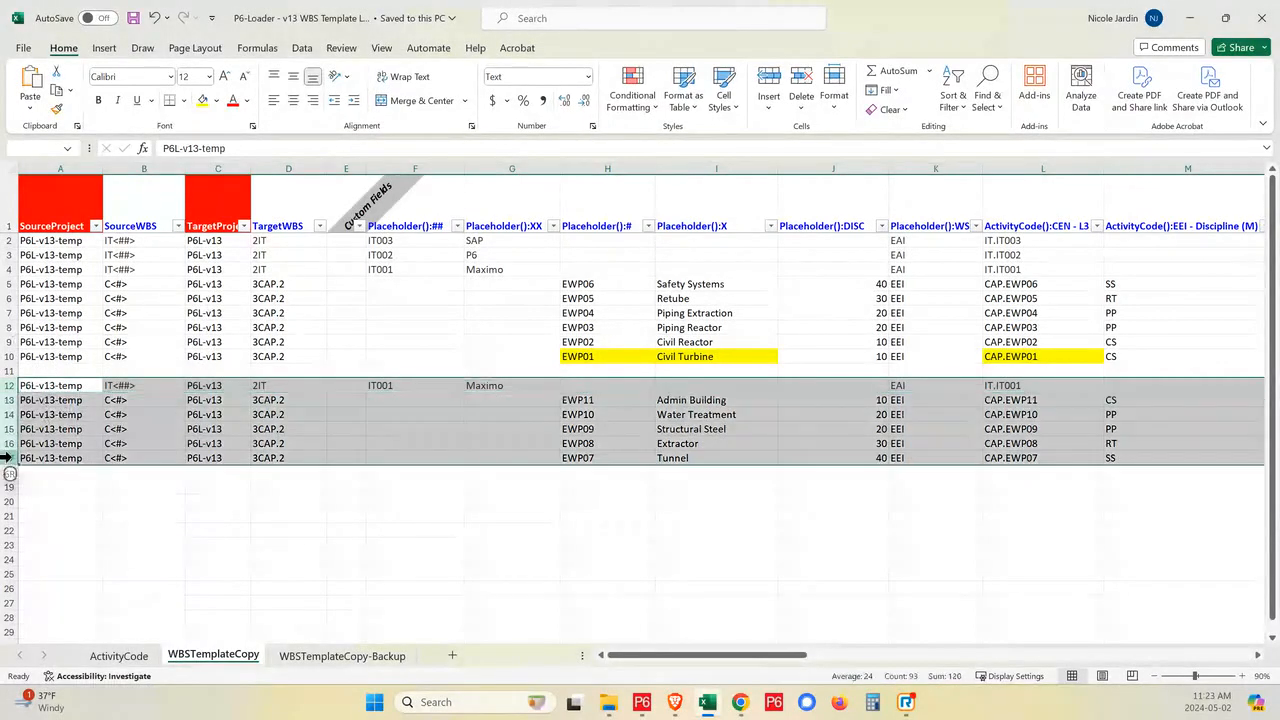
key(ctrl+c)
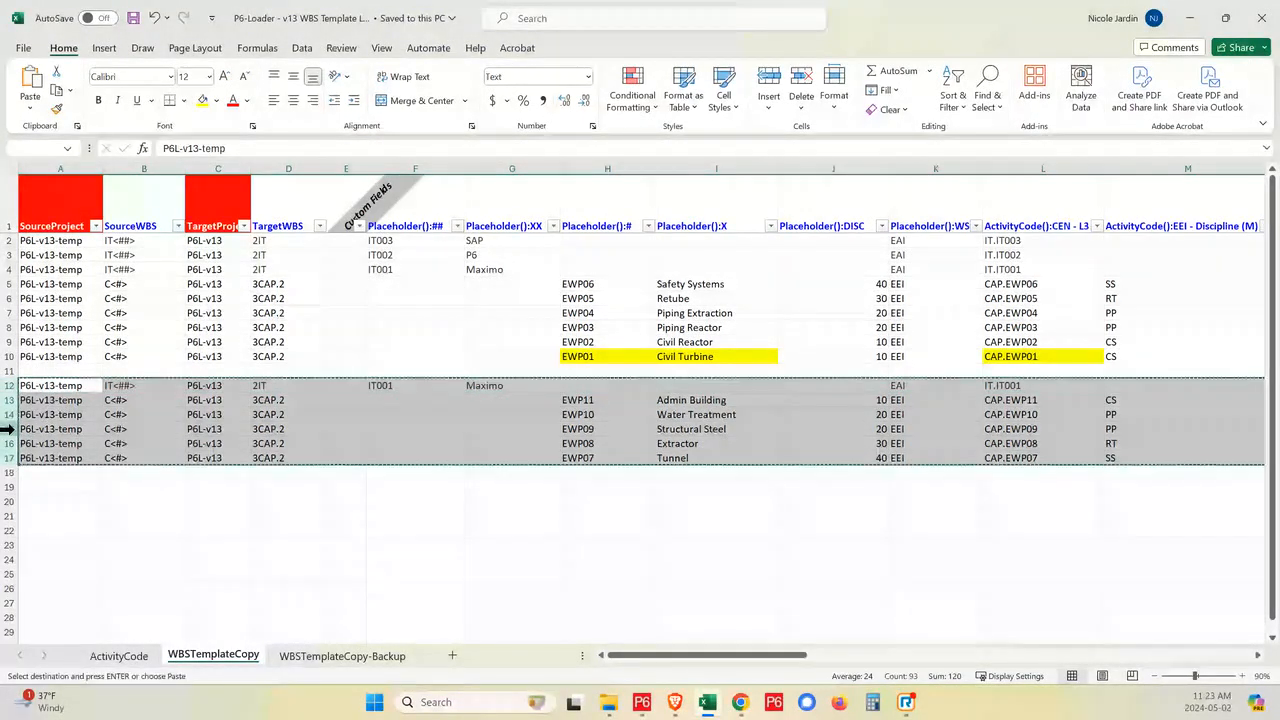
click(10, 241)
right_click(10, 241)
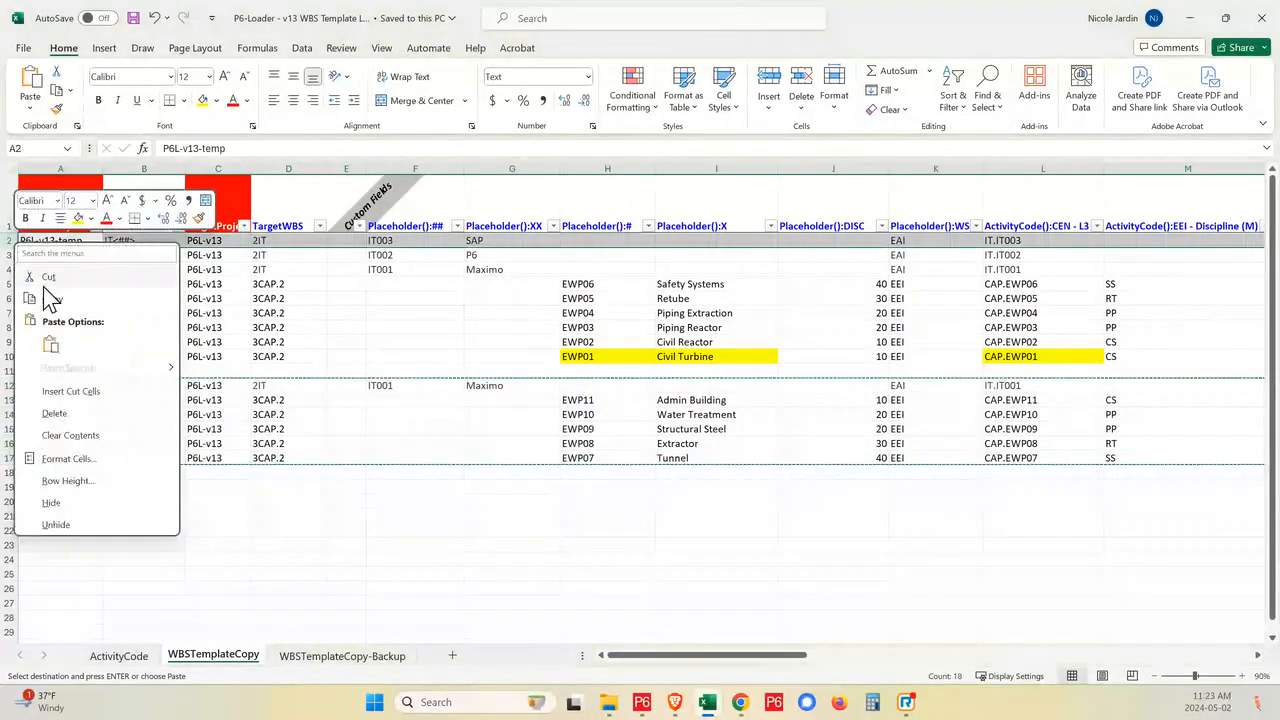
click(88, 400)
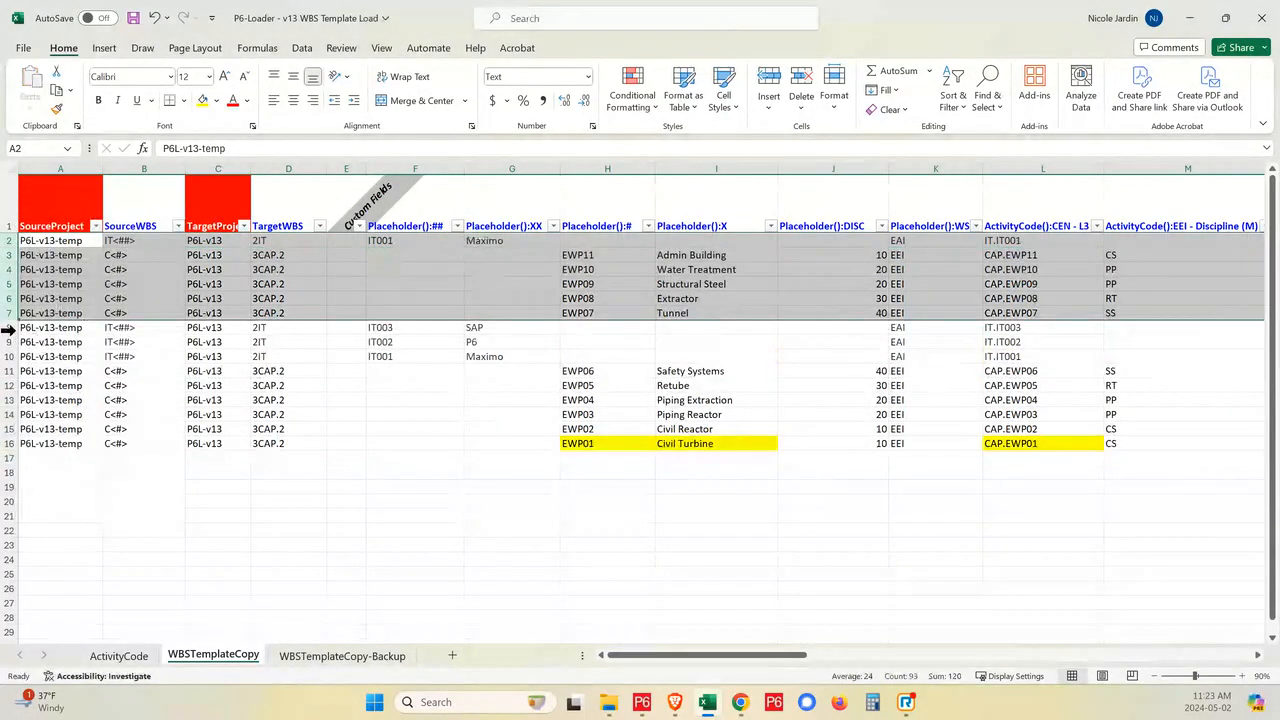
right_click(12, 328)
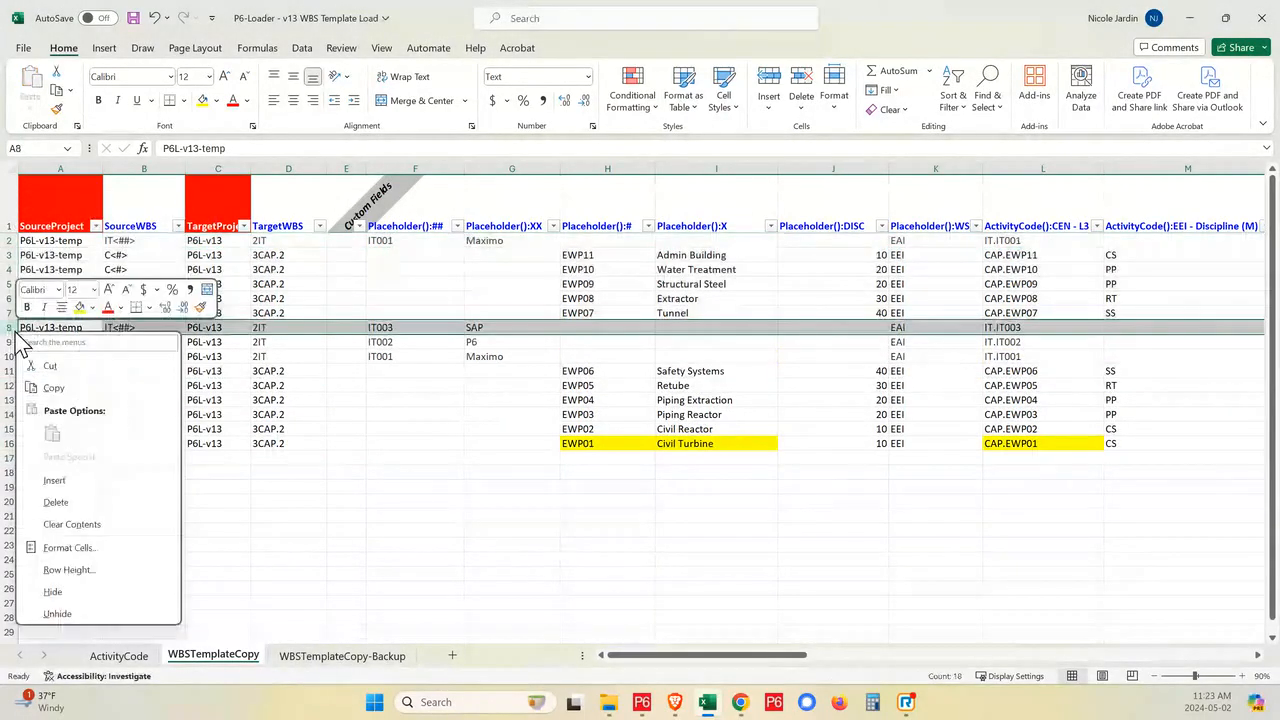
click(72, 484)
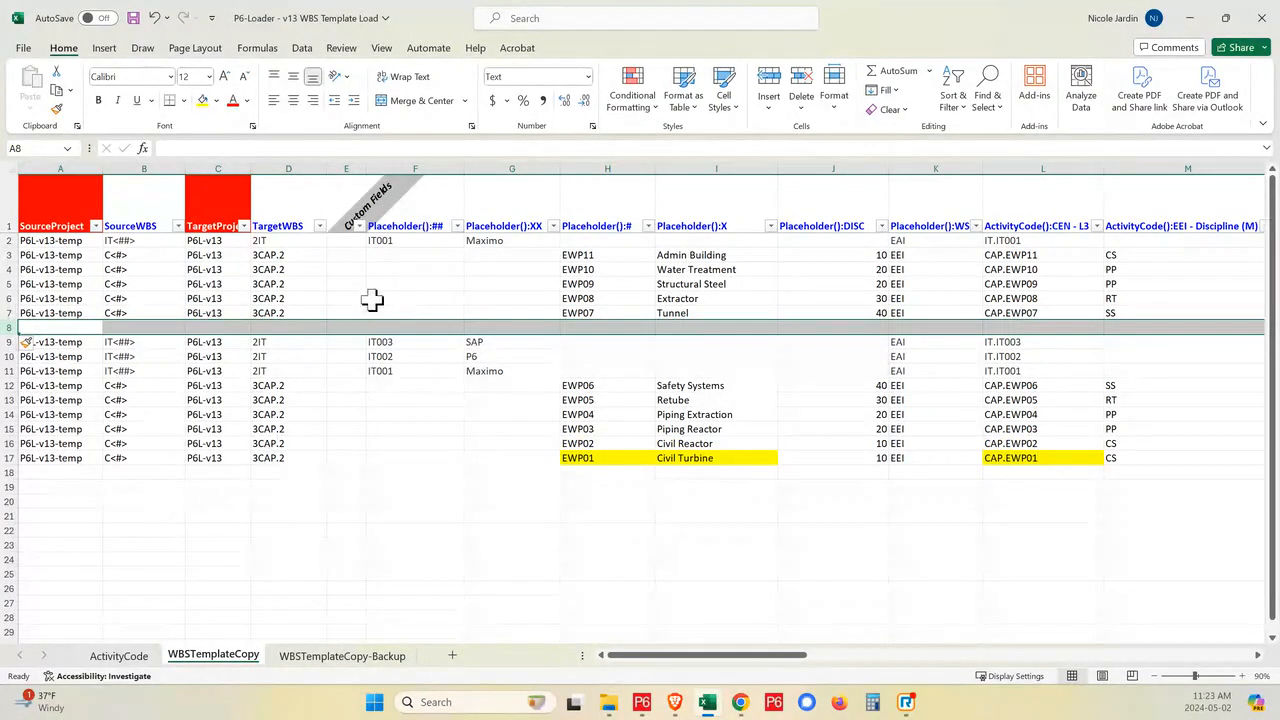
- Review the Maximo row and compare the placeholders of packages EWP07 to EWP11 with those of EWP01 to EWP06
click(9, 241)
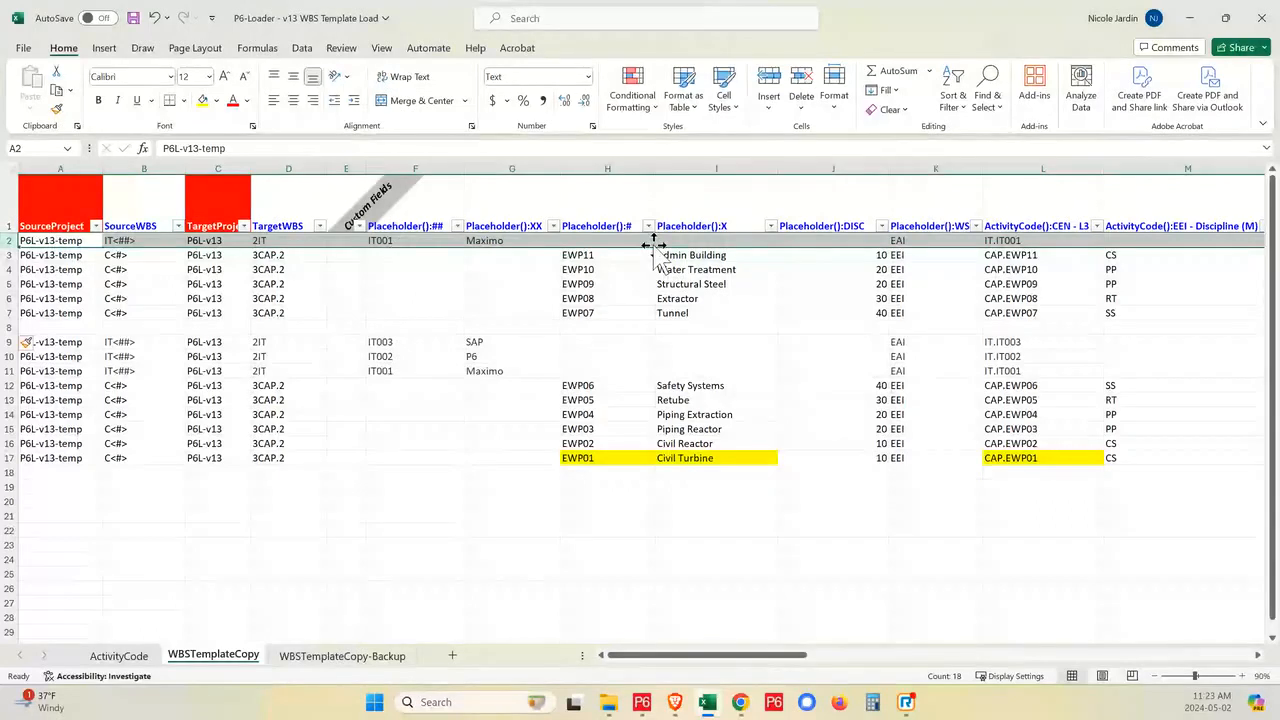
drag(651, 255, 716, 316)
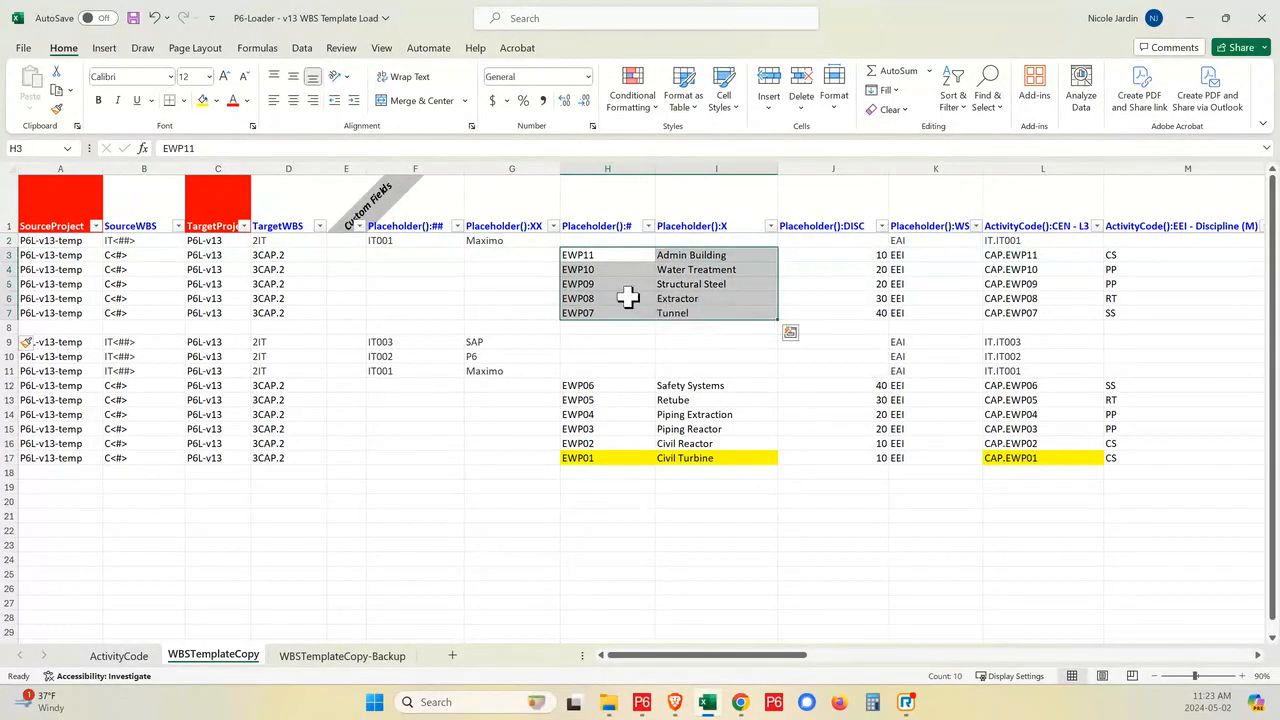
click(697, 386)
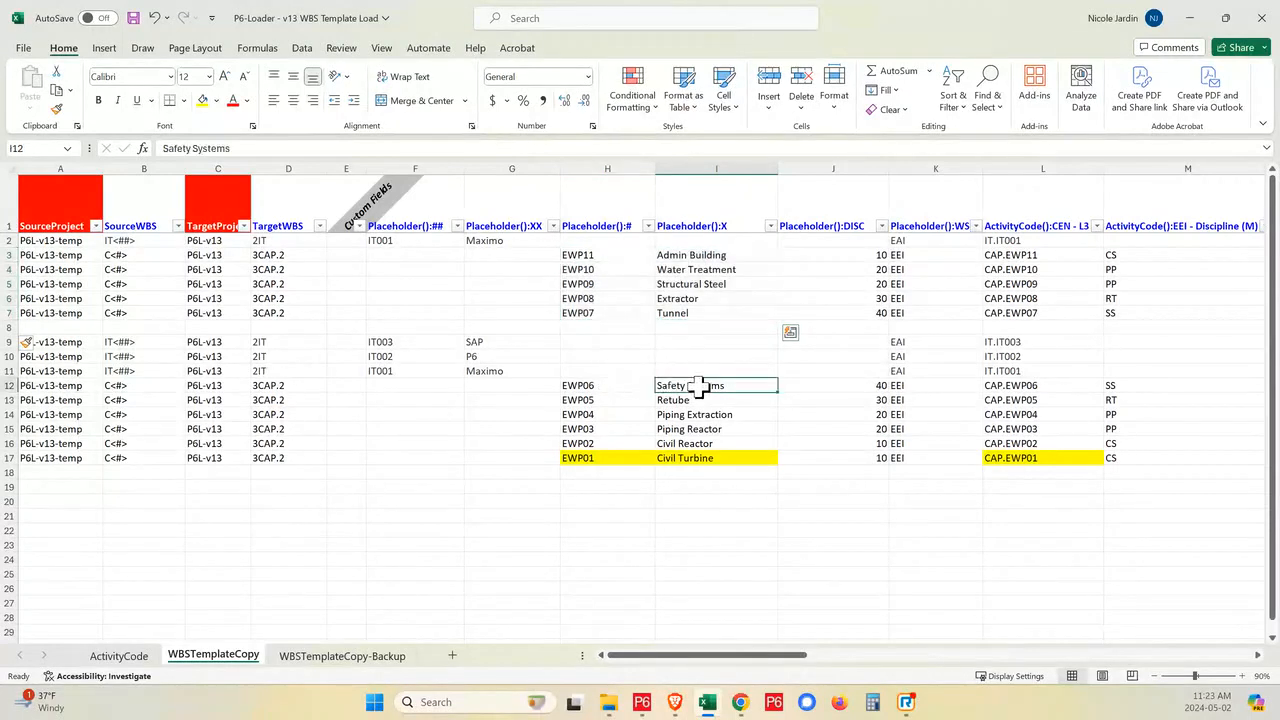
drag(621, 386, 723, 457)
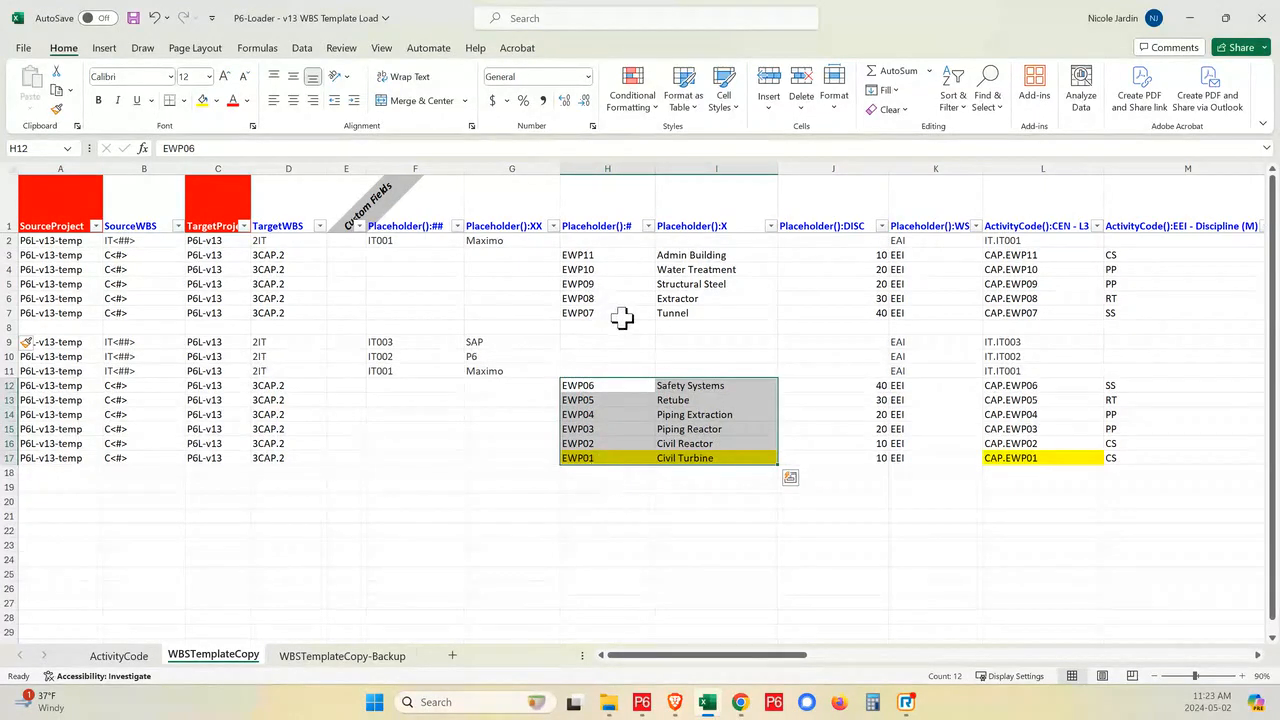
drag(618, 313, 662, 258)
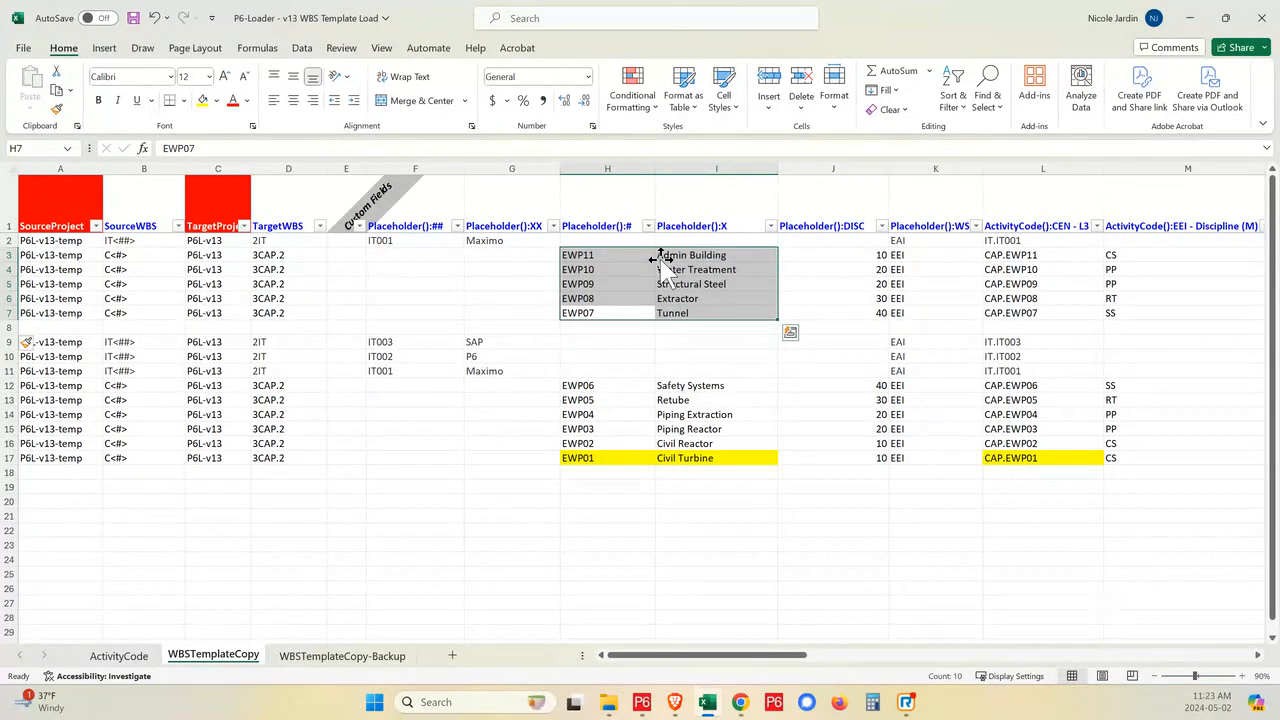
- Check the EWP07 to EWP11 placeholder codes in the Excel sheet against the project, ending in Primavera P6
click(643, 711)
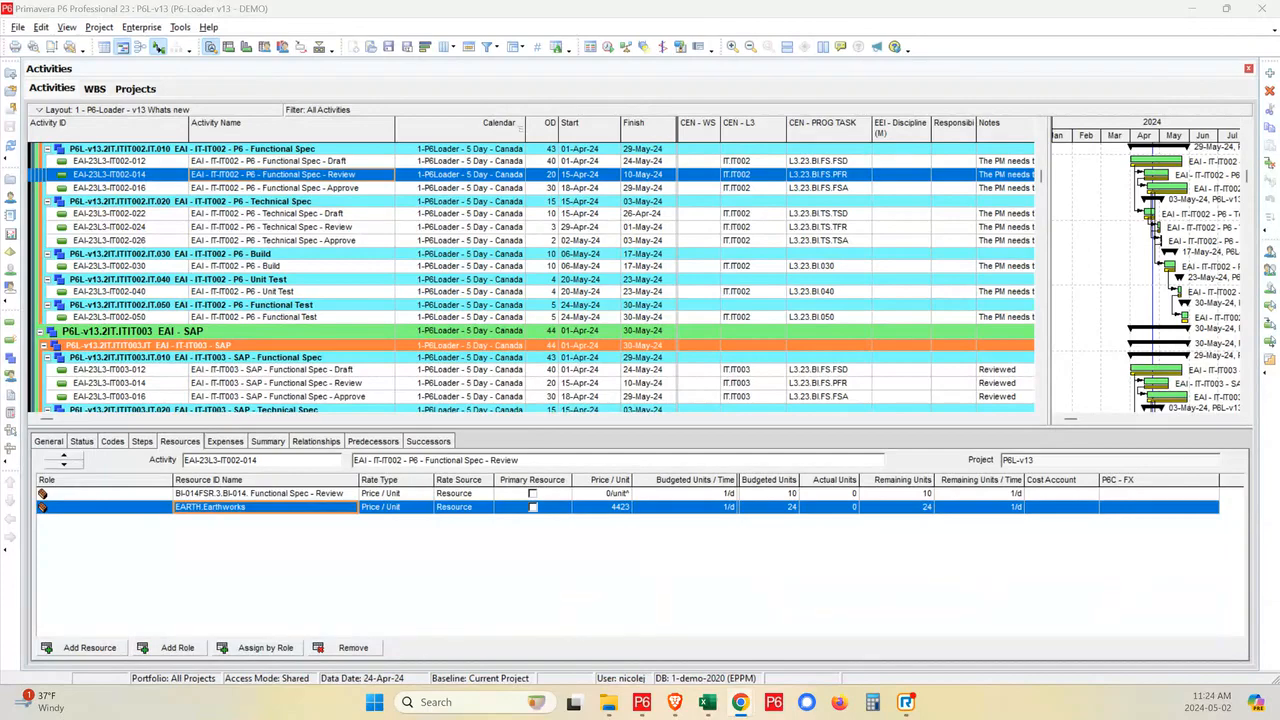
click(709, 703)
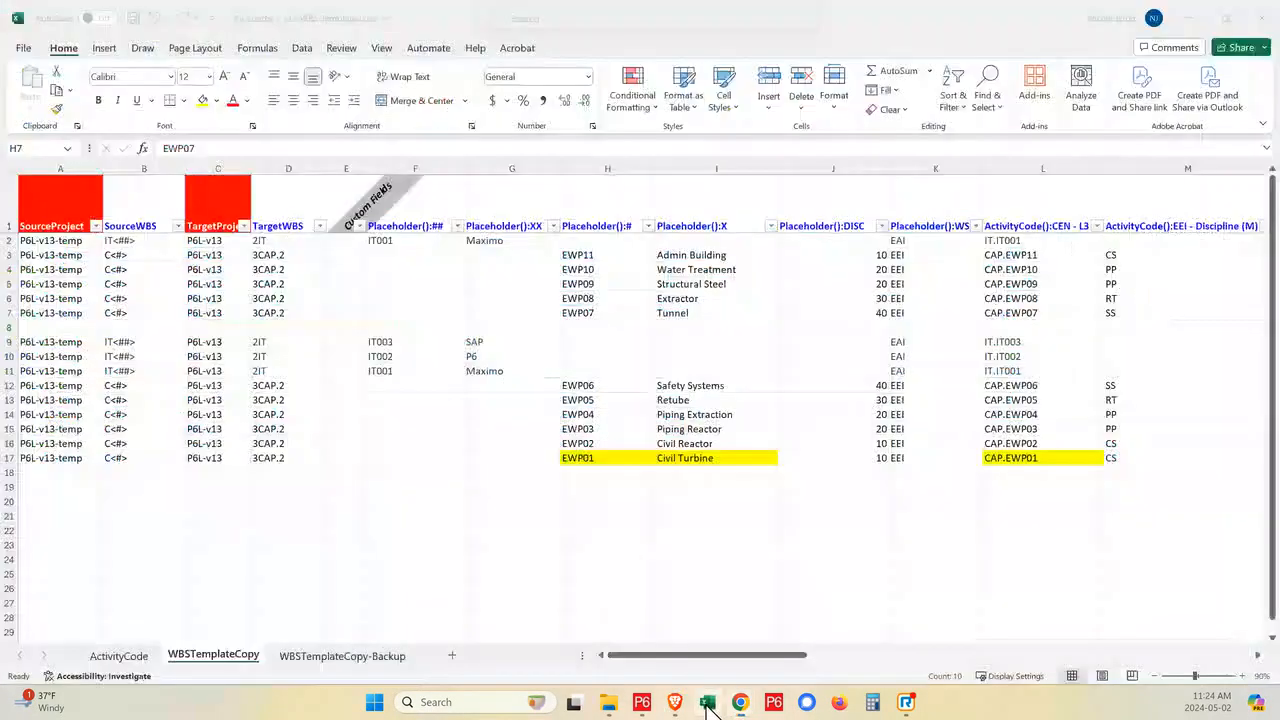
click(577, 255)
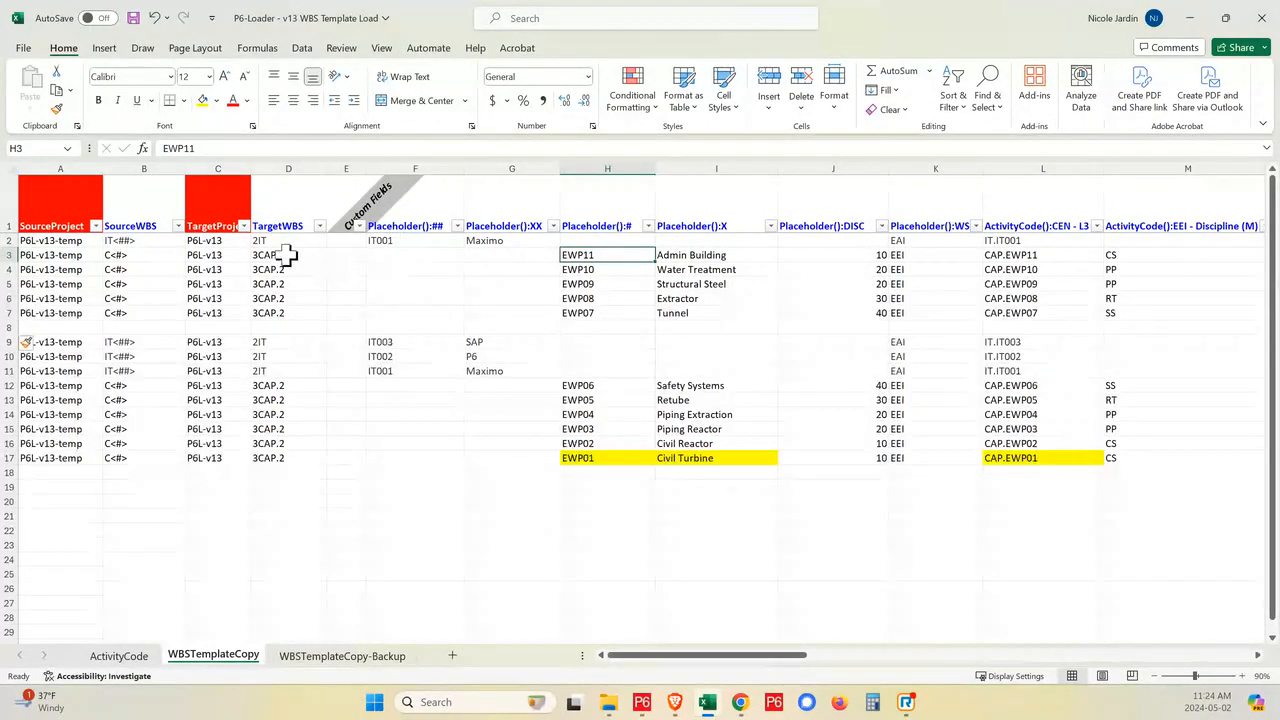
shift+click(587, 315)
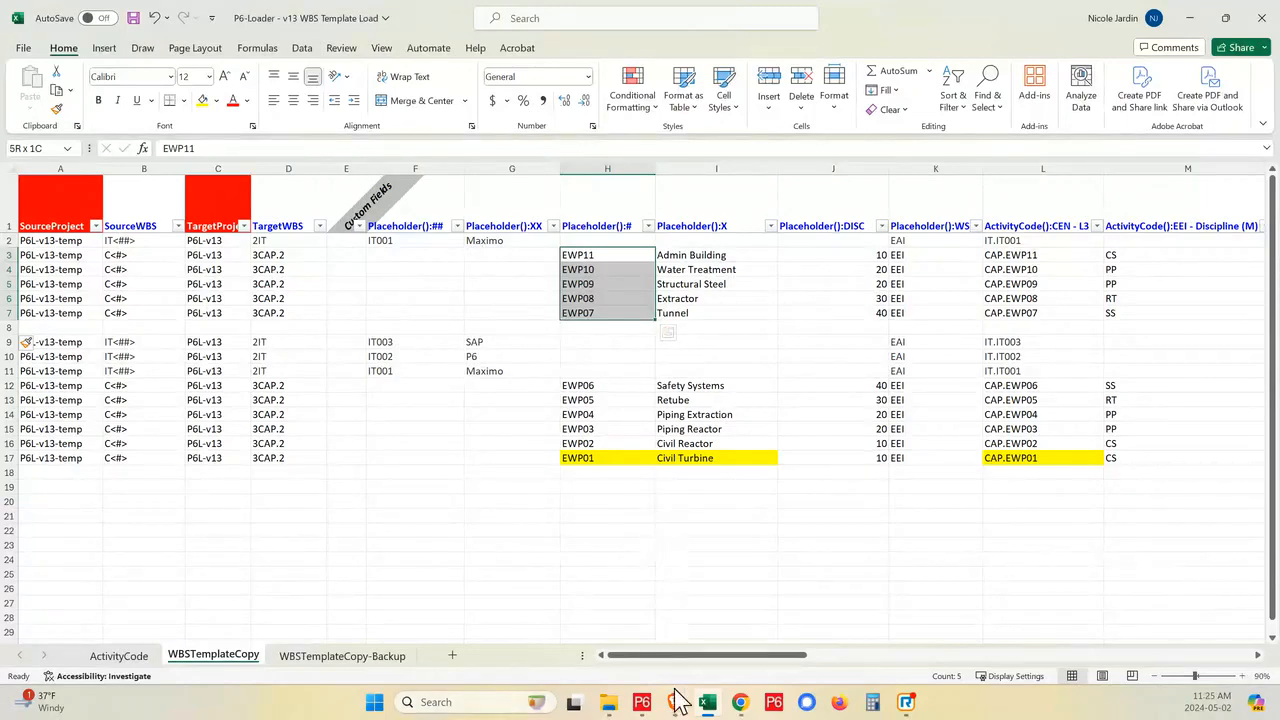
click(641, 702)
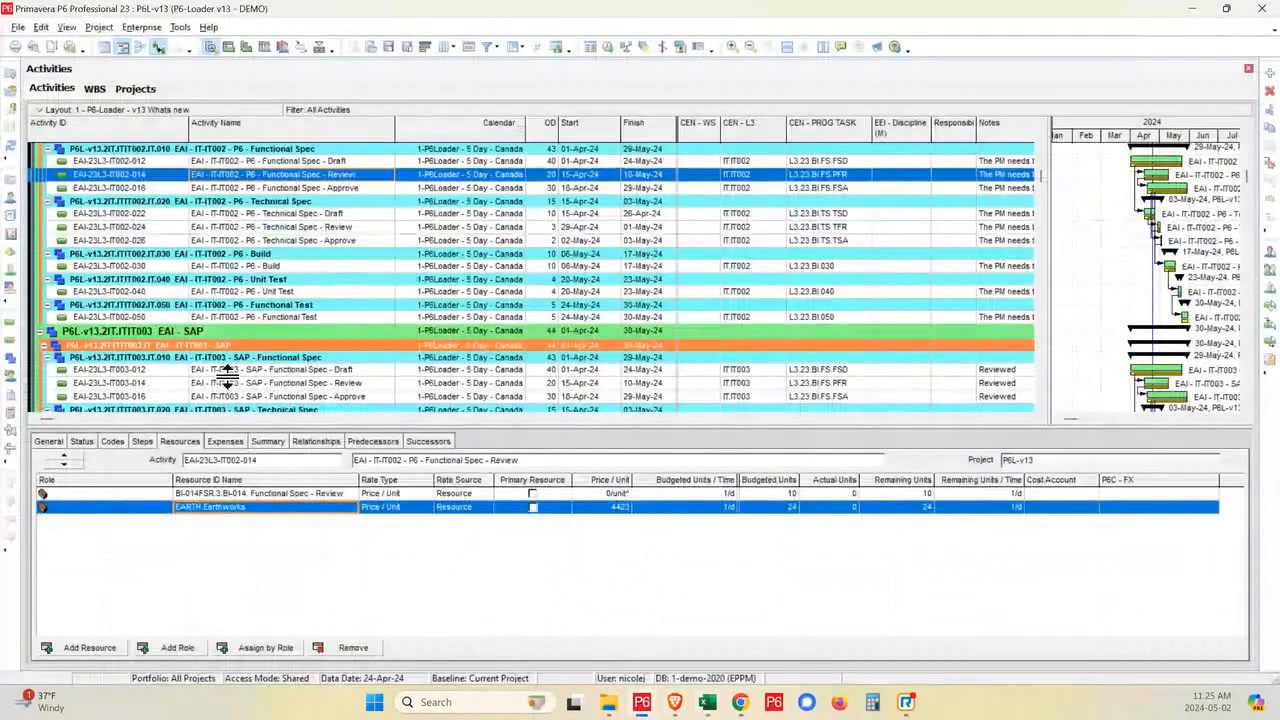
- Open the template project P6L-v13-temp in place of the P6L-v13 demo project
scroll(228, 375, up, 2)
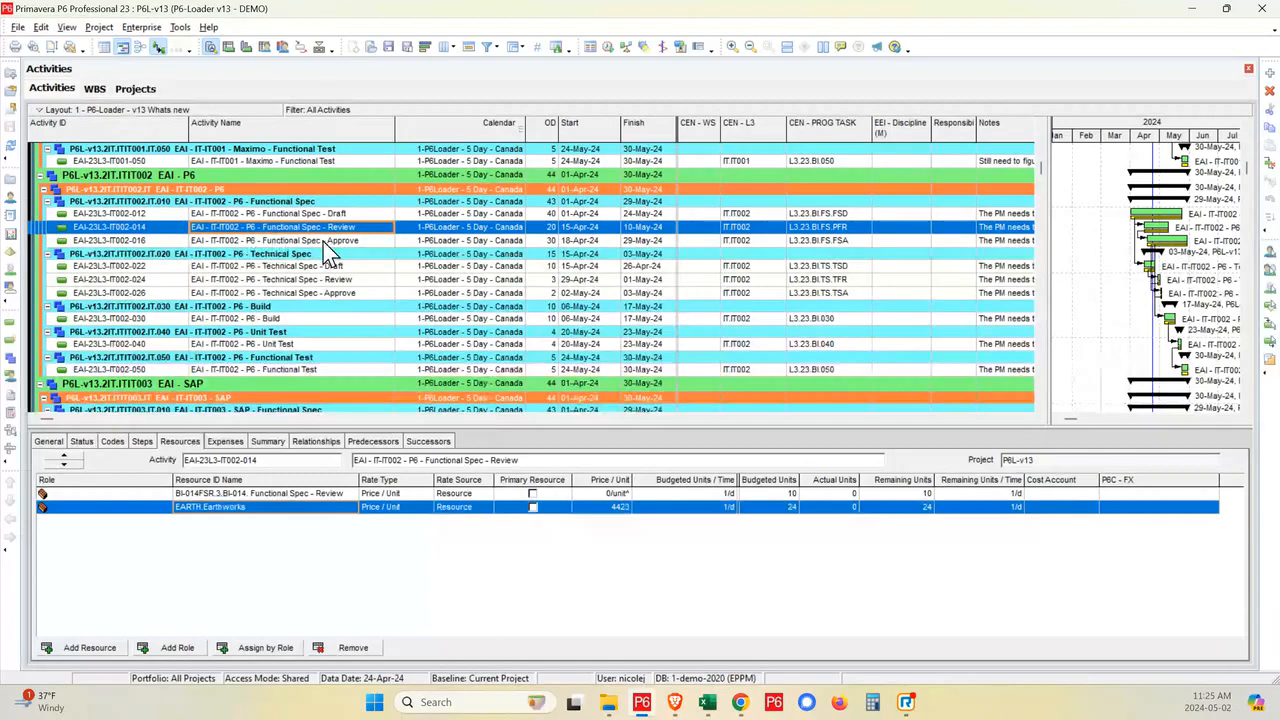
scroll(323, 250, up, 1)
scroll(320, 257, up, 5)
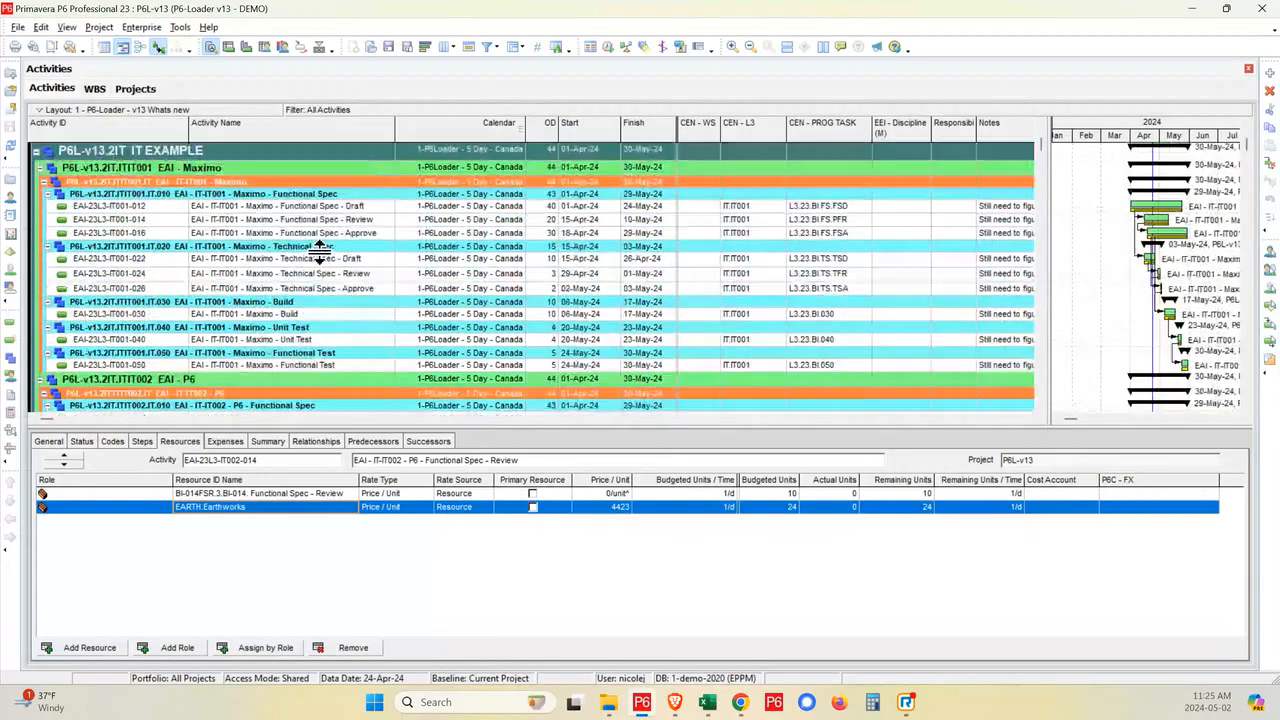
click(135, 90)
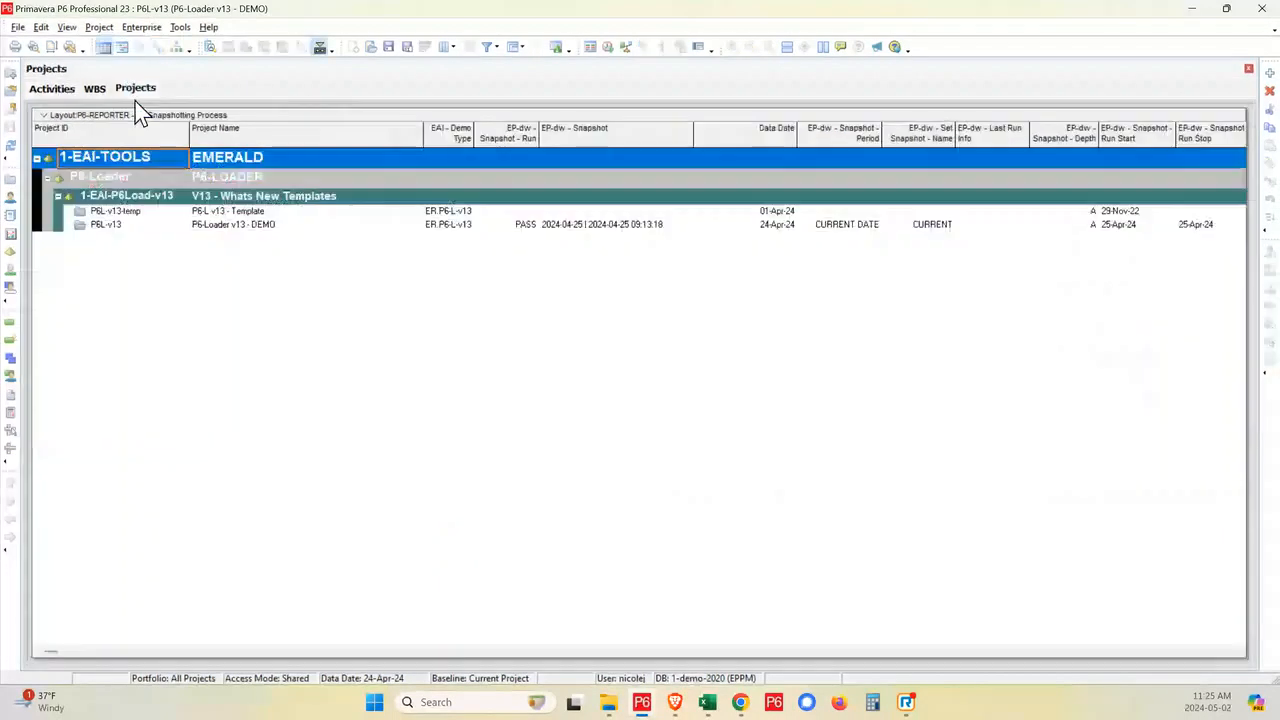
click(128, 213)
right_click(146, 215)
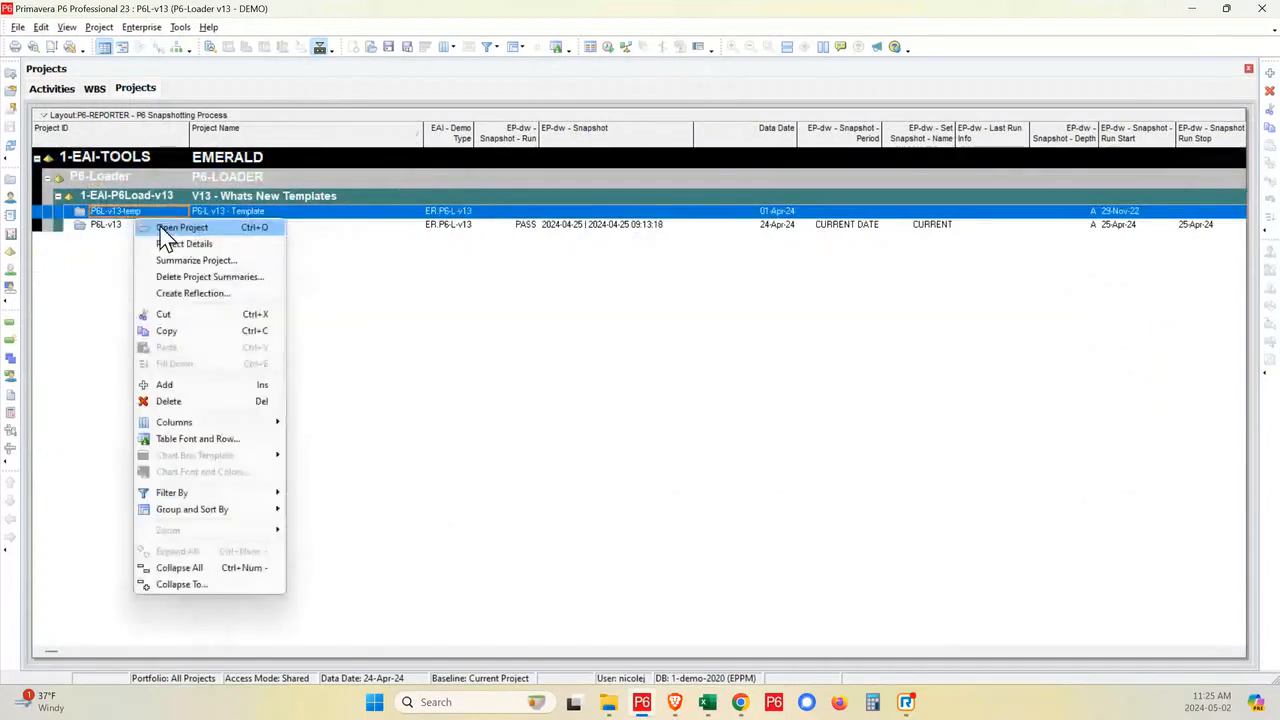
click(200, 228)
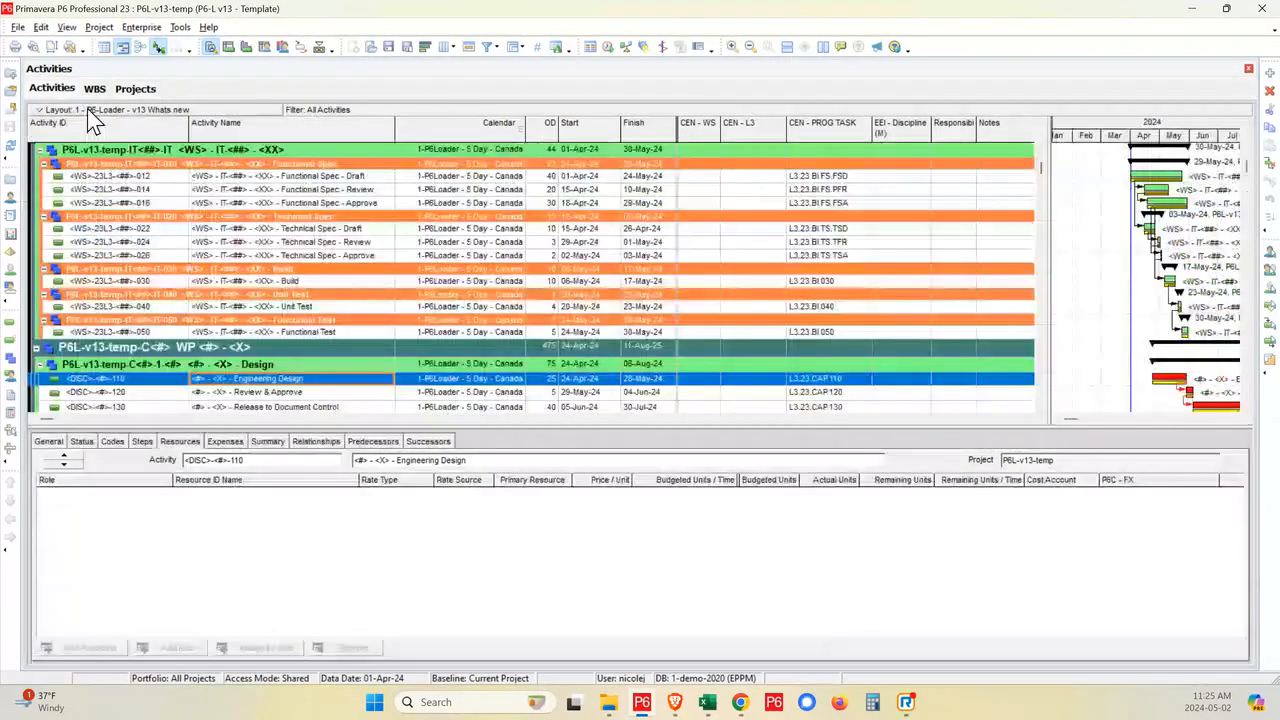
- Remove the Earthworks resource from the template's Functional Spec - Review activity
click(356, 192)
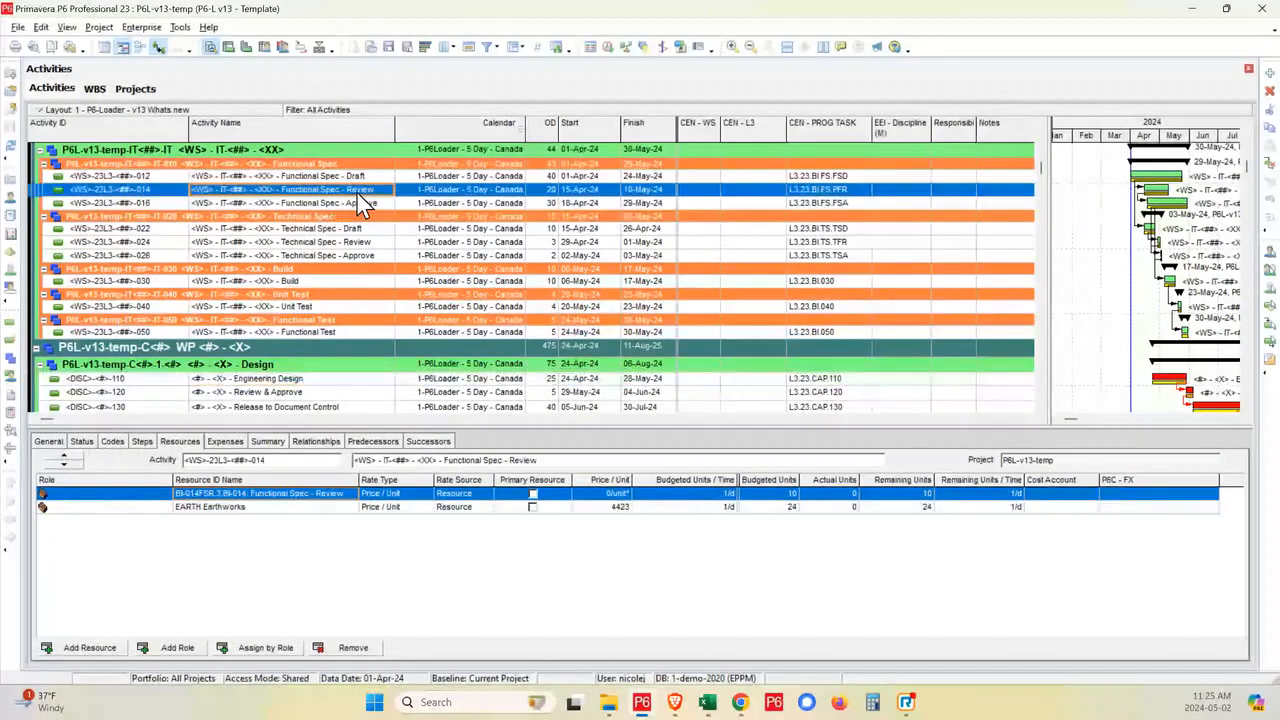
click(256, 507)
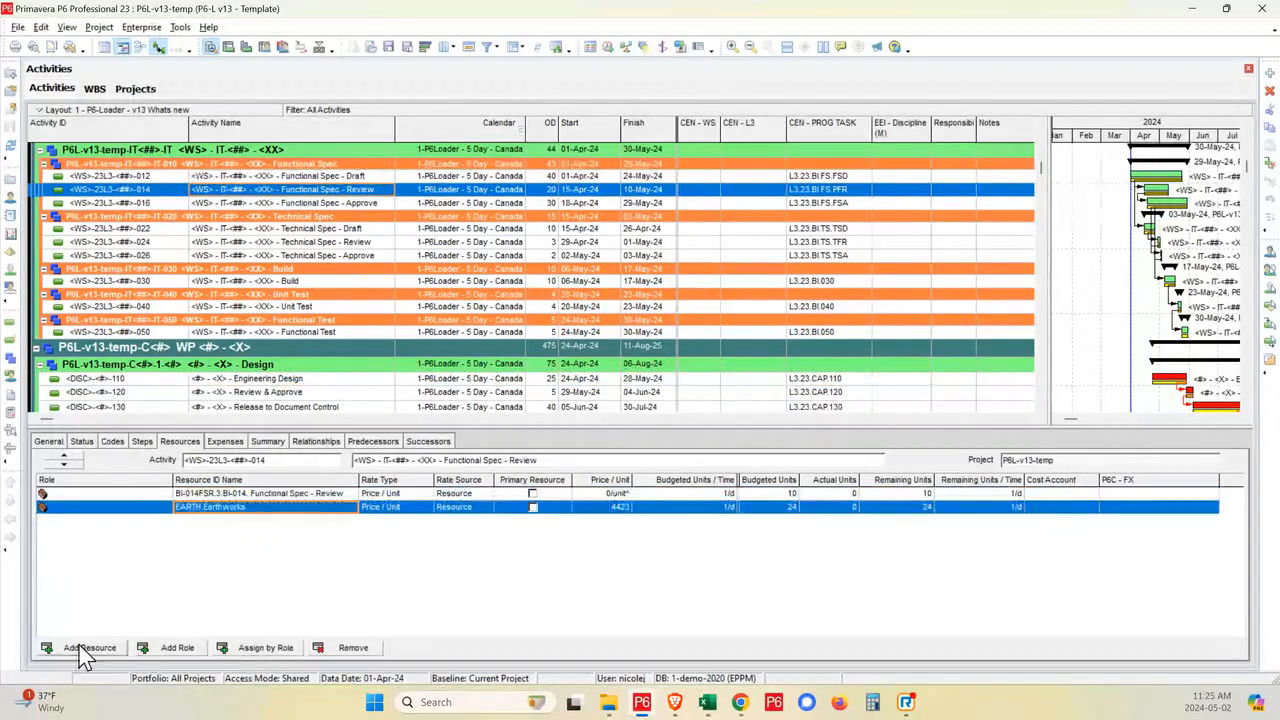
click(366, 654)
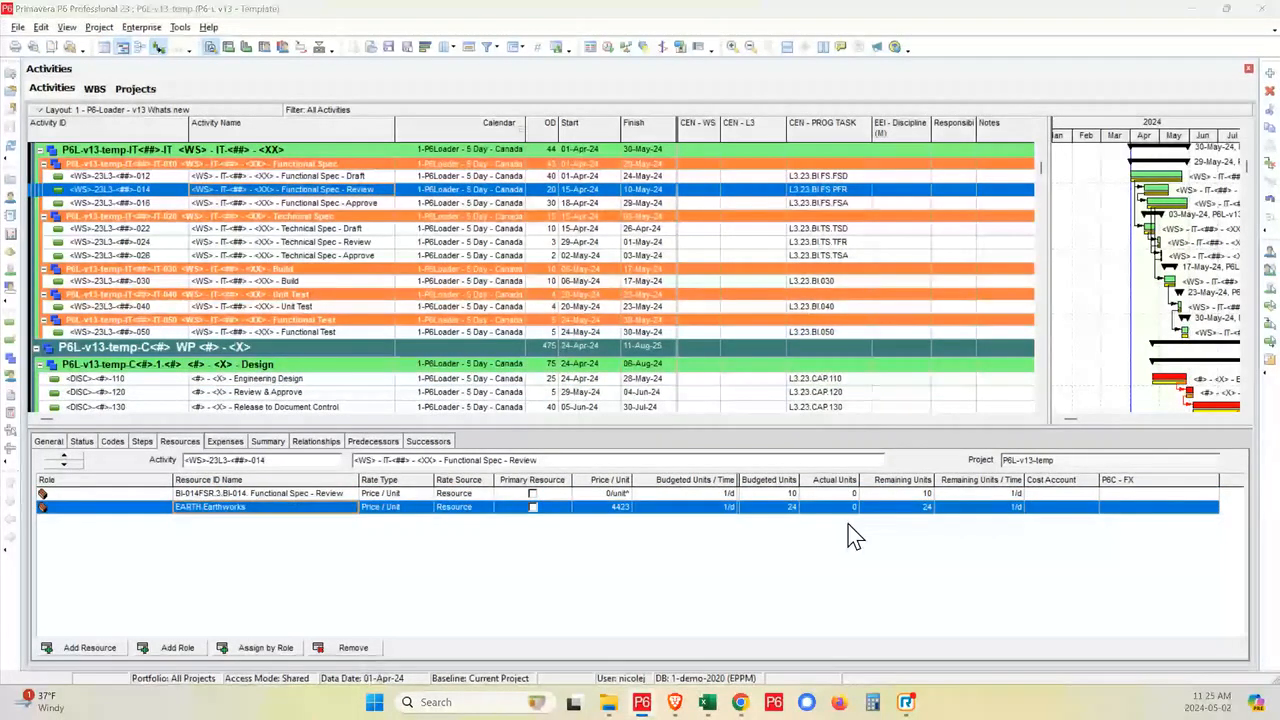
click(848, 524)
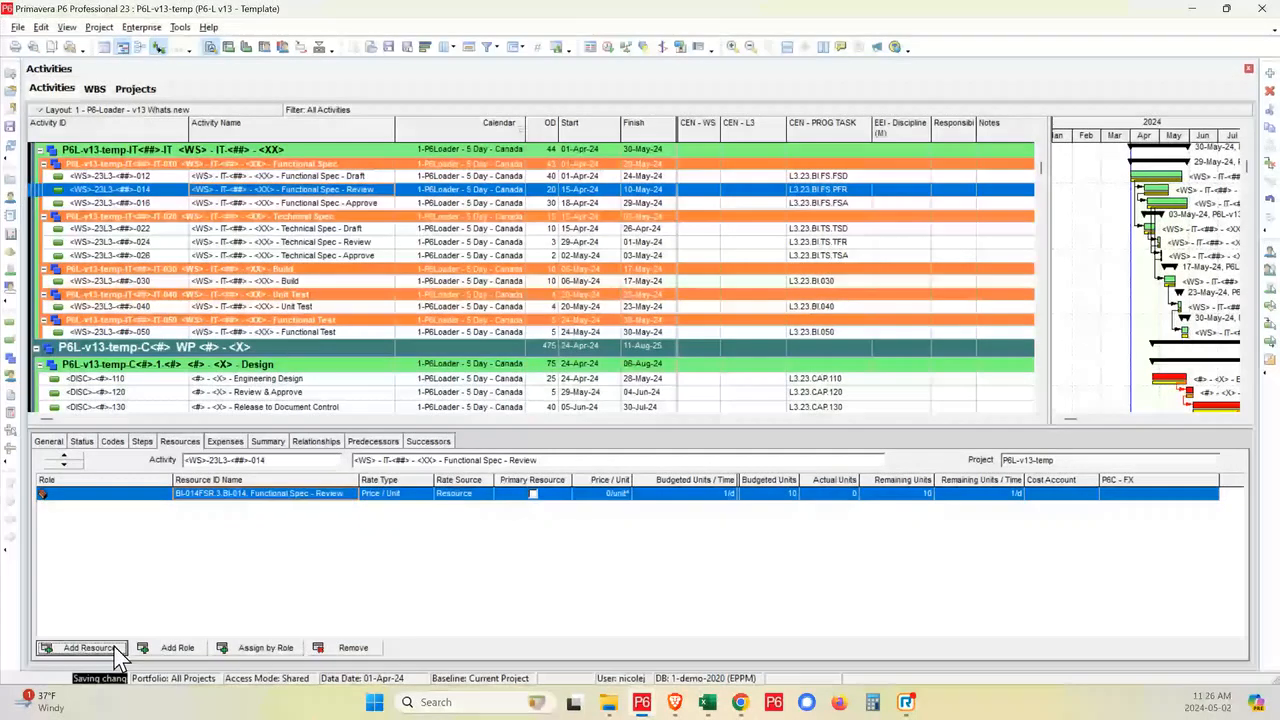
- Assign the IT Resources labor resource to the Functional Spec - Review activity
click(115, 648)
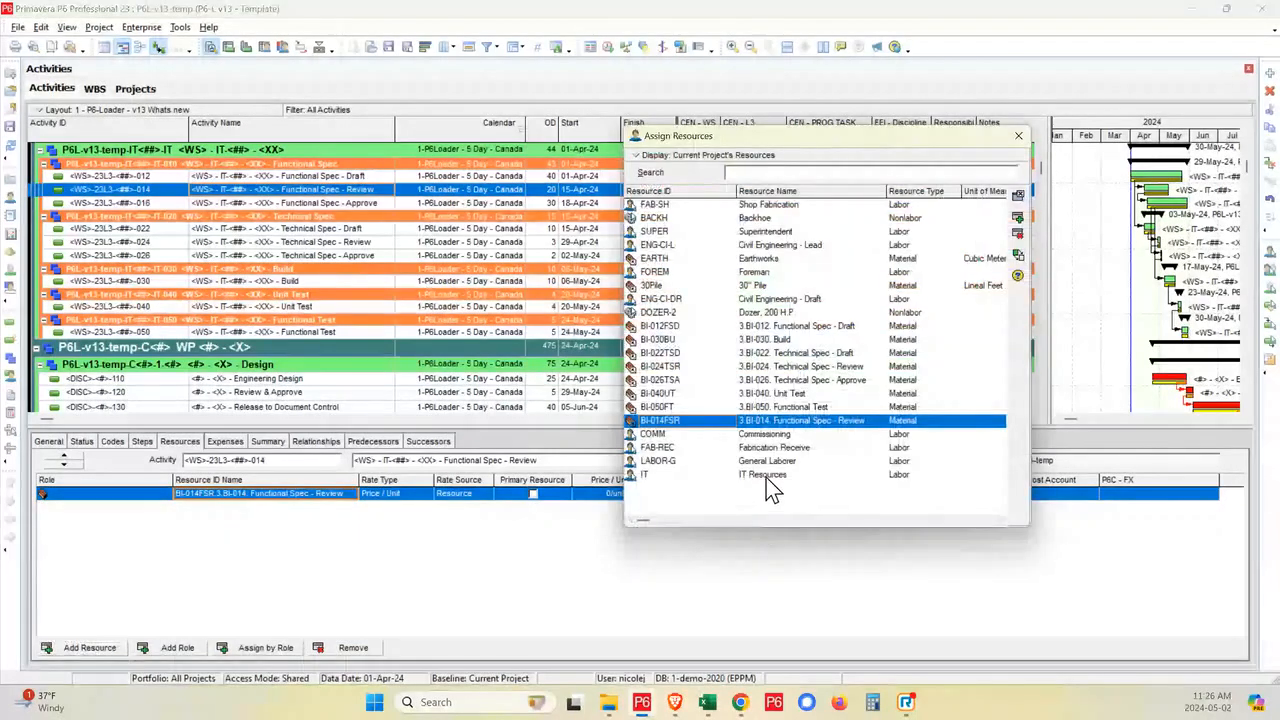
click(766, 474)
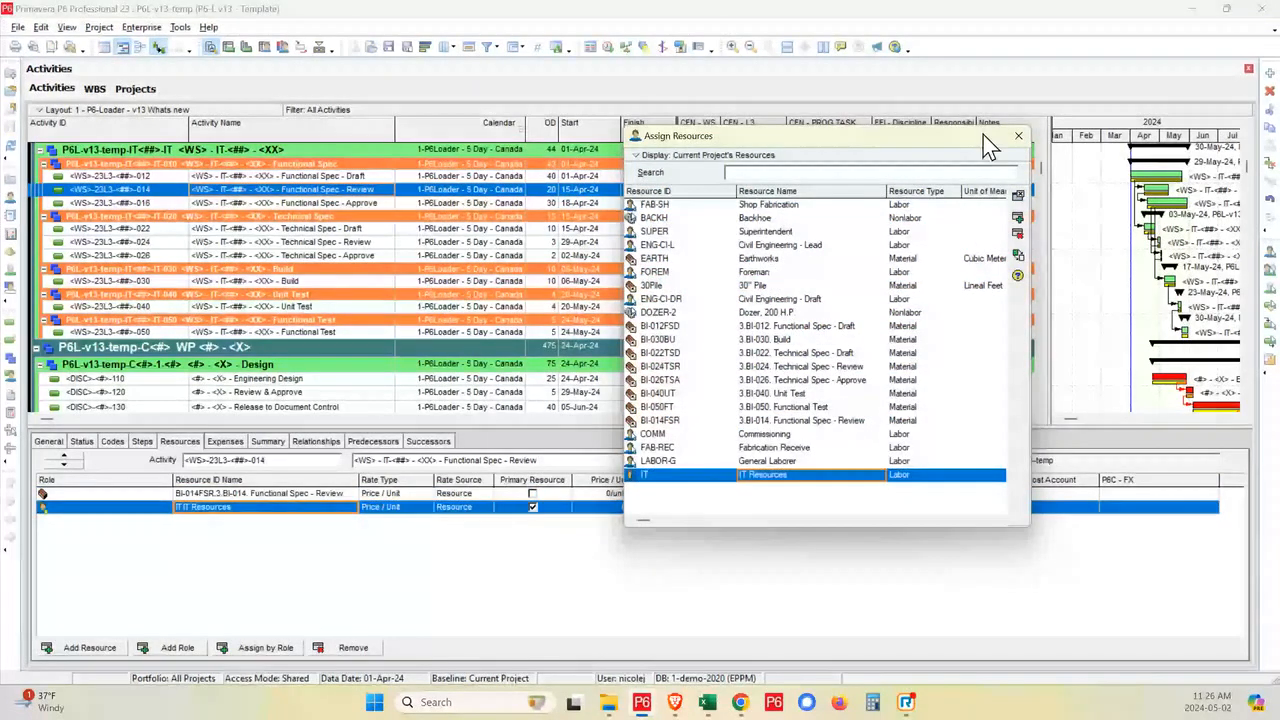
drag(983, 135, 1127, 172)
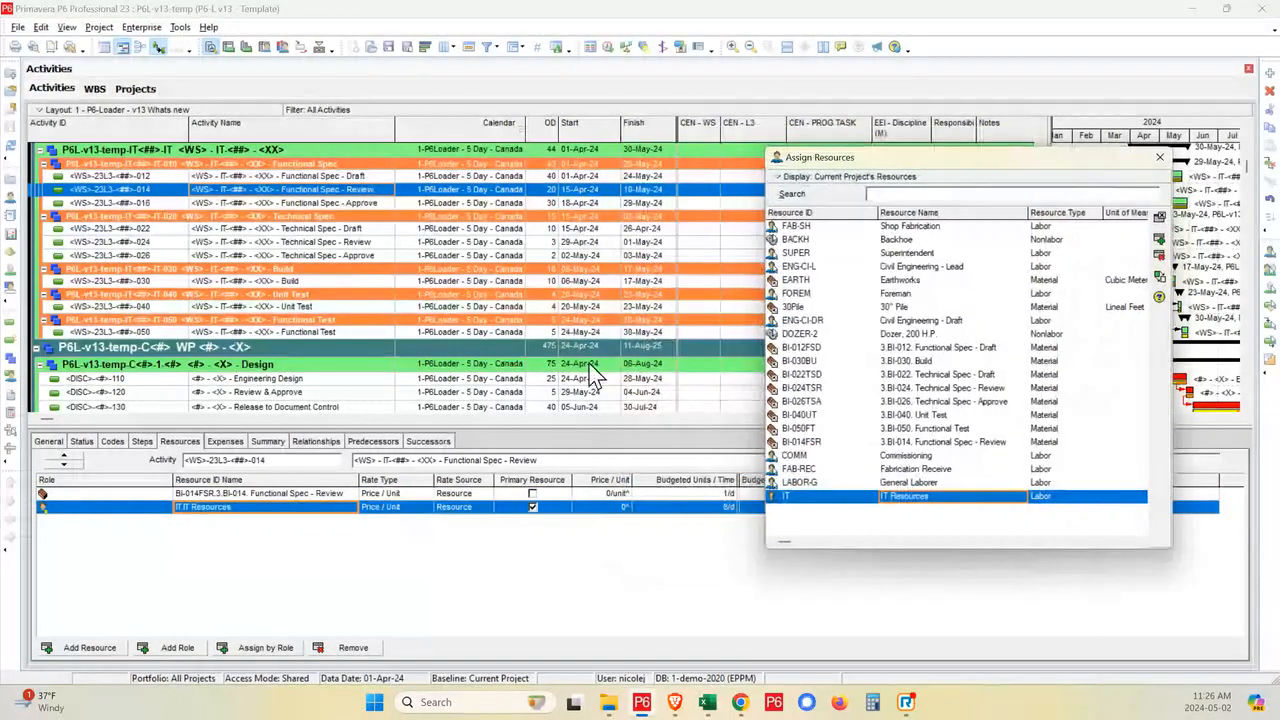
click(1159, 158)
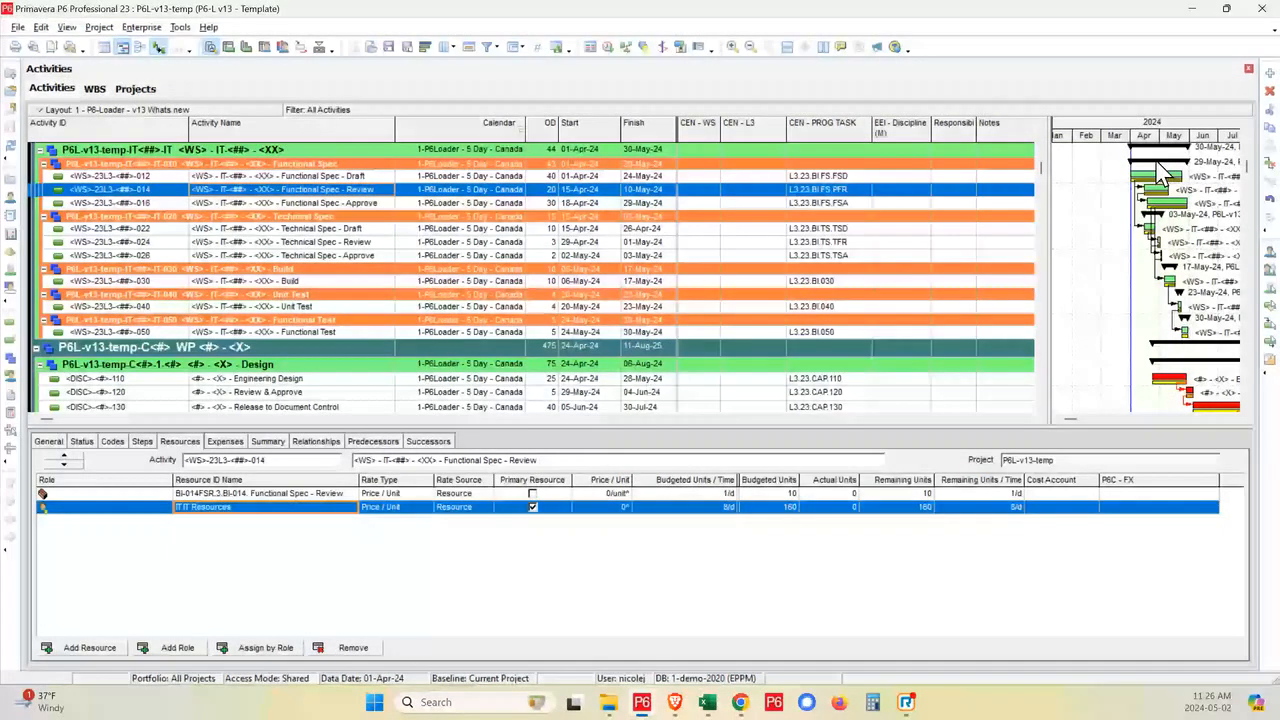
- Review the relationships of the Functional Spec activities and remove the Technical Spec - Draft successor from Functional Spec - Draft
click(352, 177)
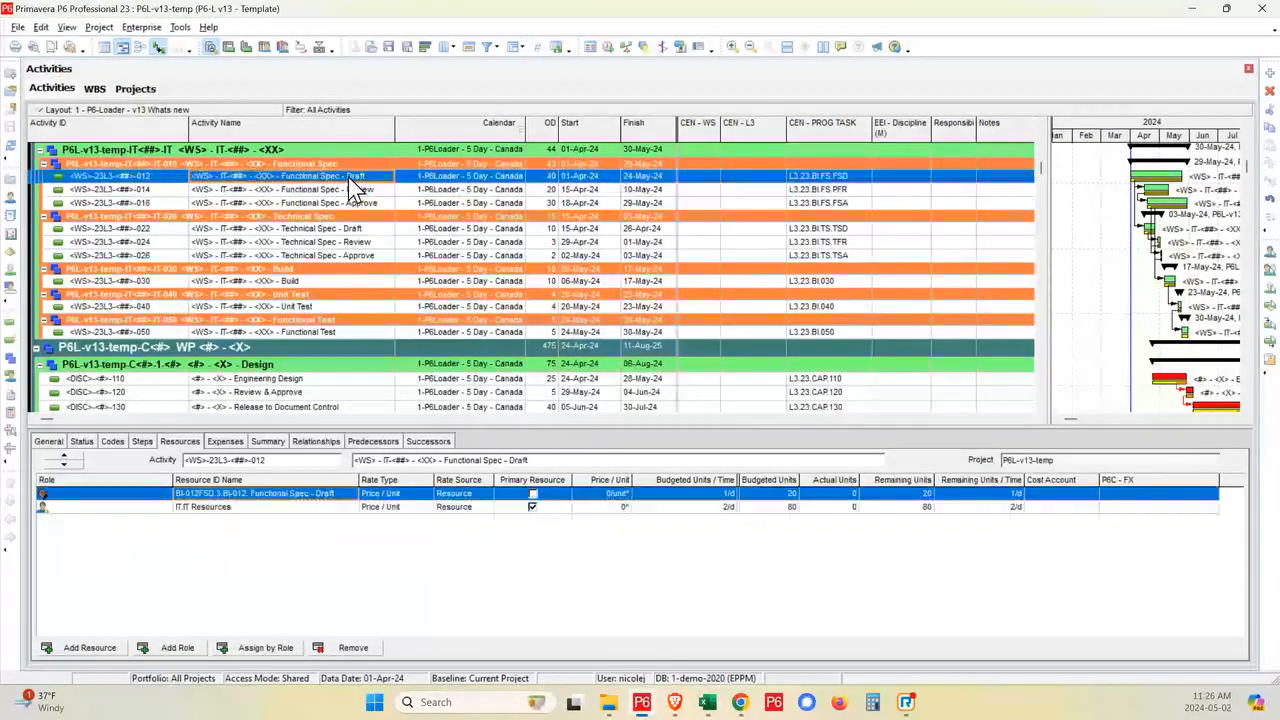
click(316, 441)
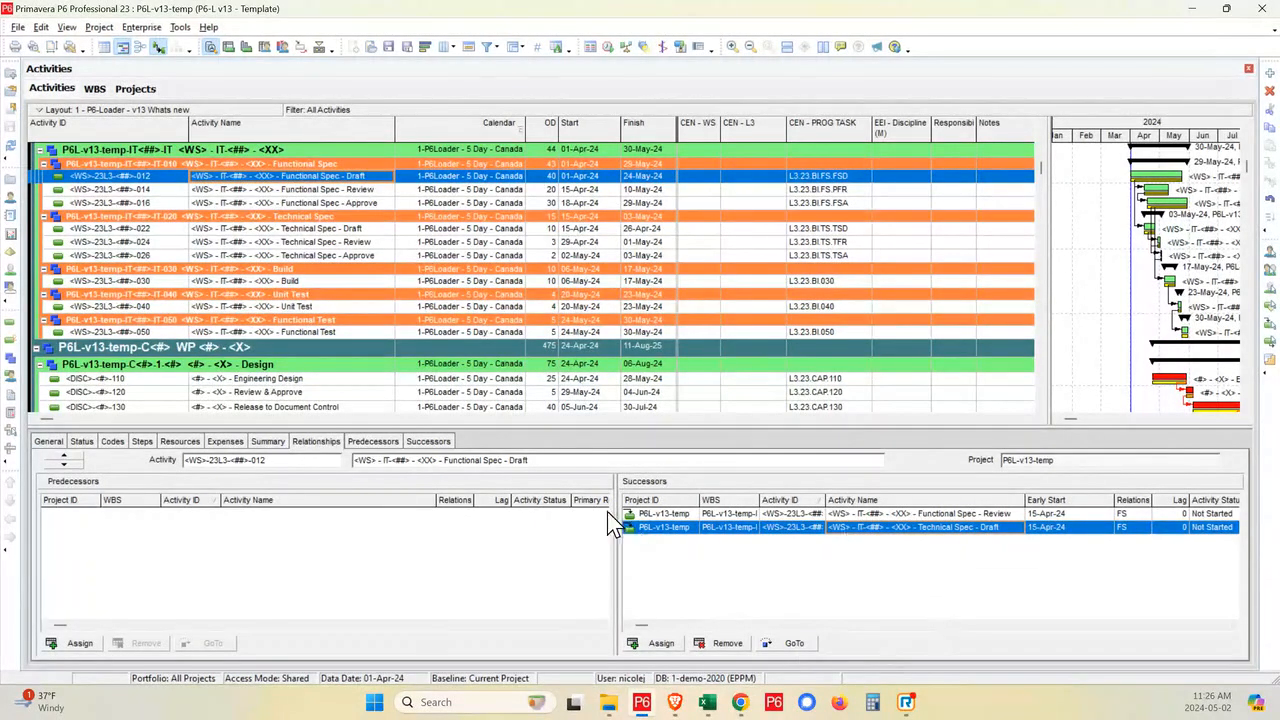
click(351, 192)
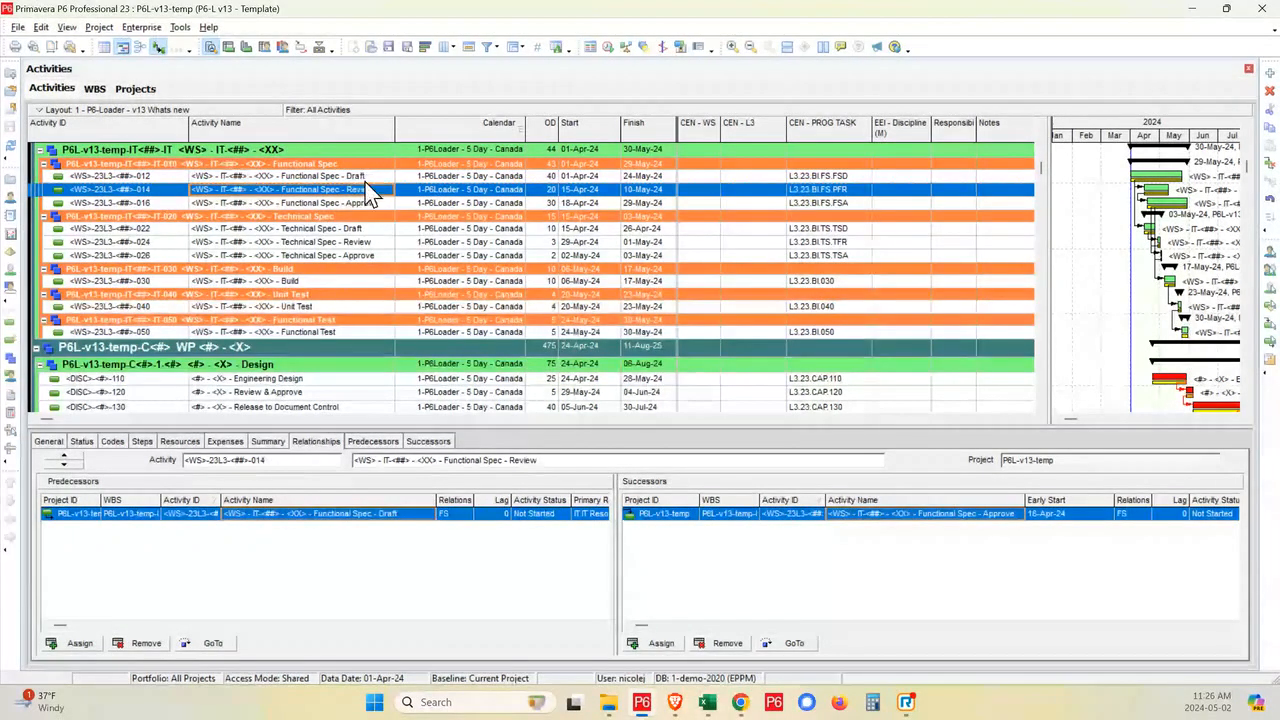
click(368, 179)
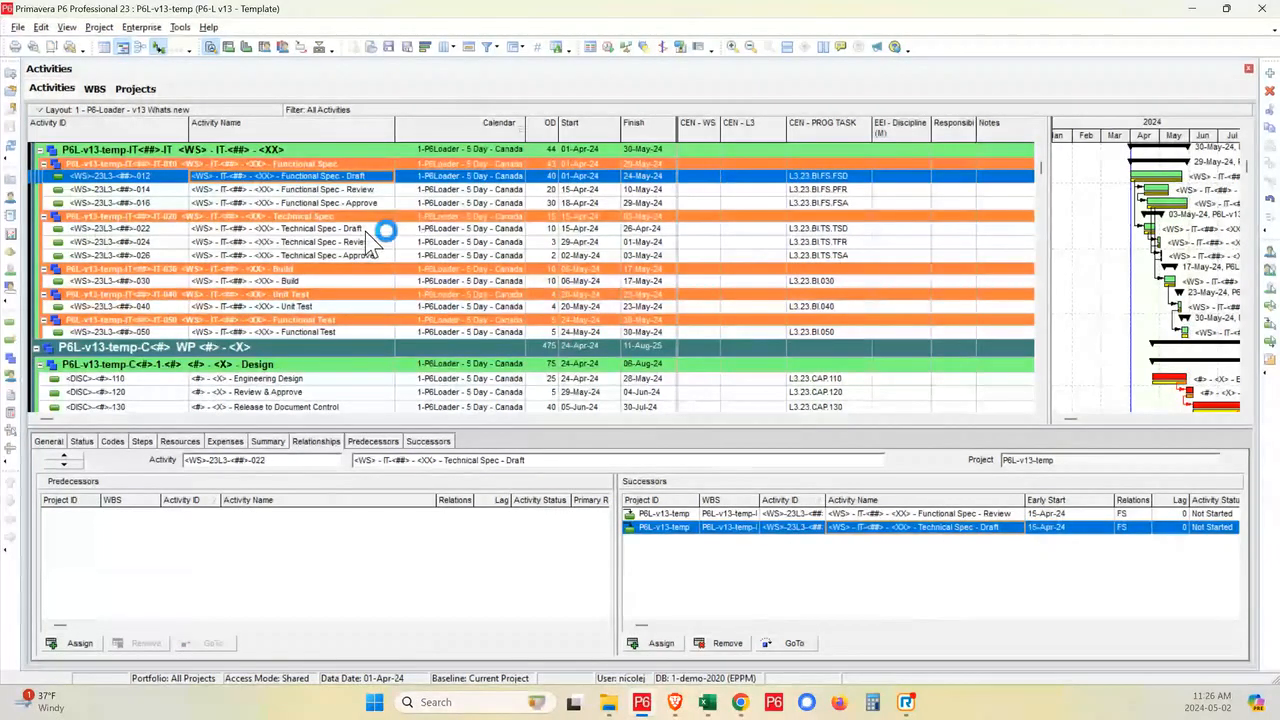
click(370, 229)
click(372, 177)
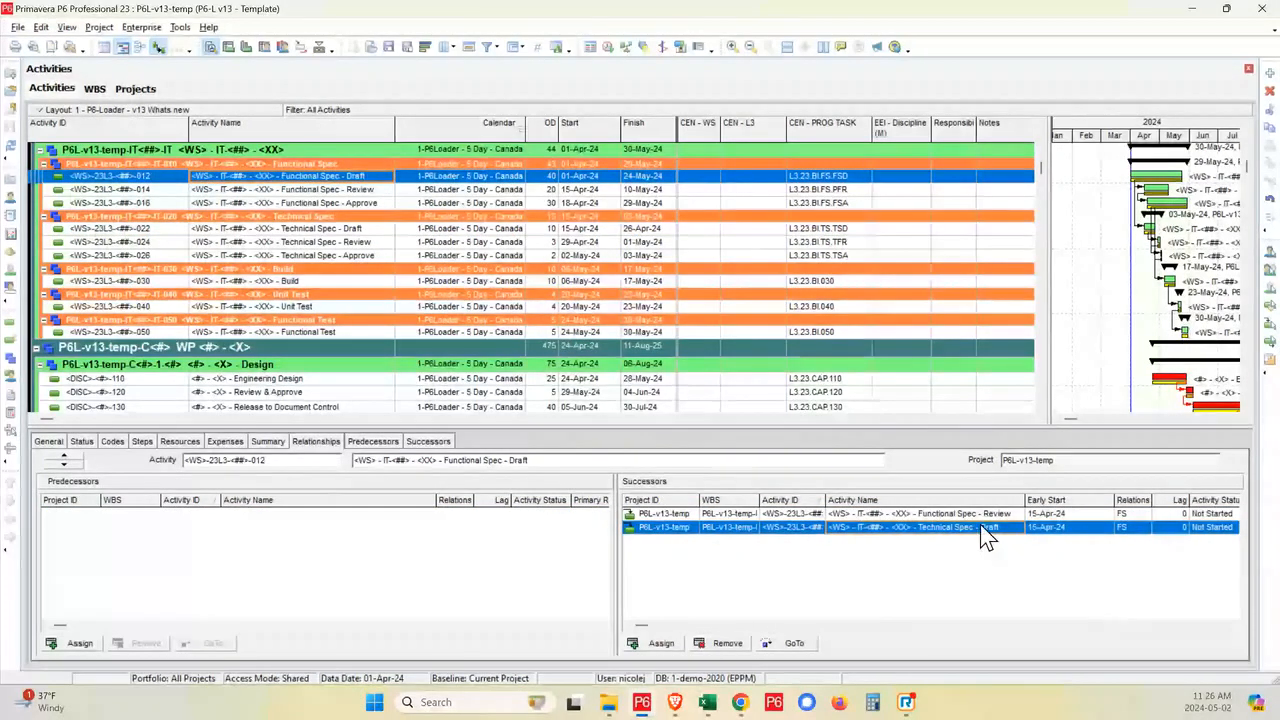
click(735, 644)
click(628, 373)
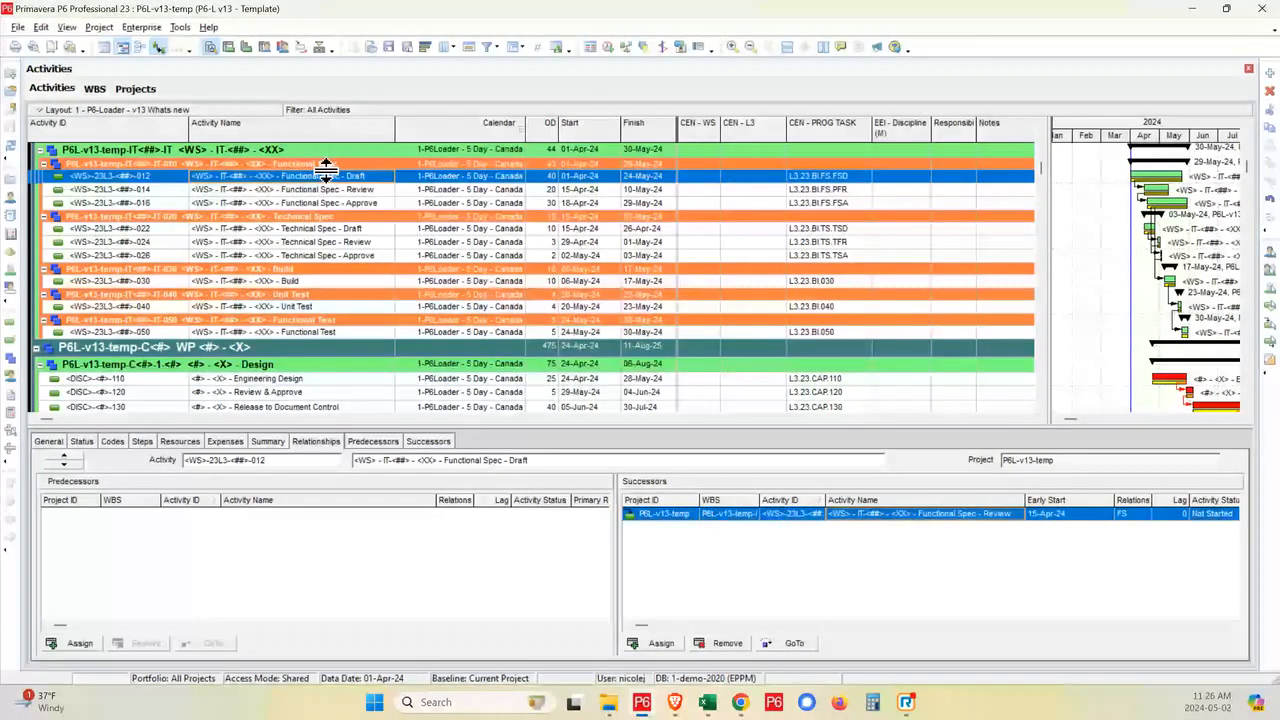
- Link Functional Spec - Review to Technical Spec - Draft as its successor and check the new relationship
click(372, 189)
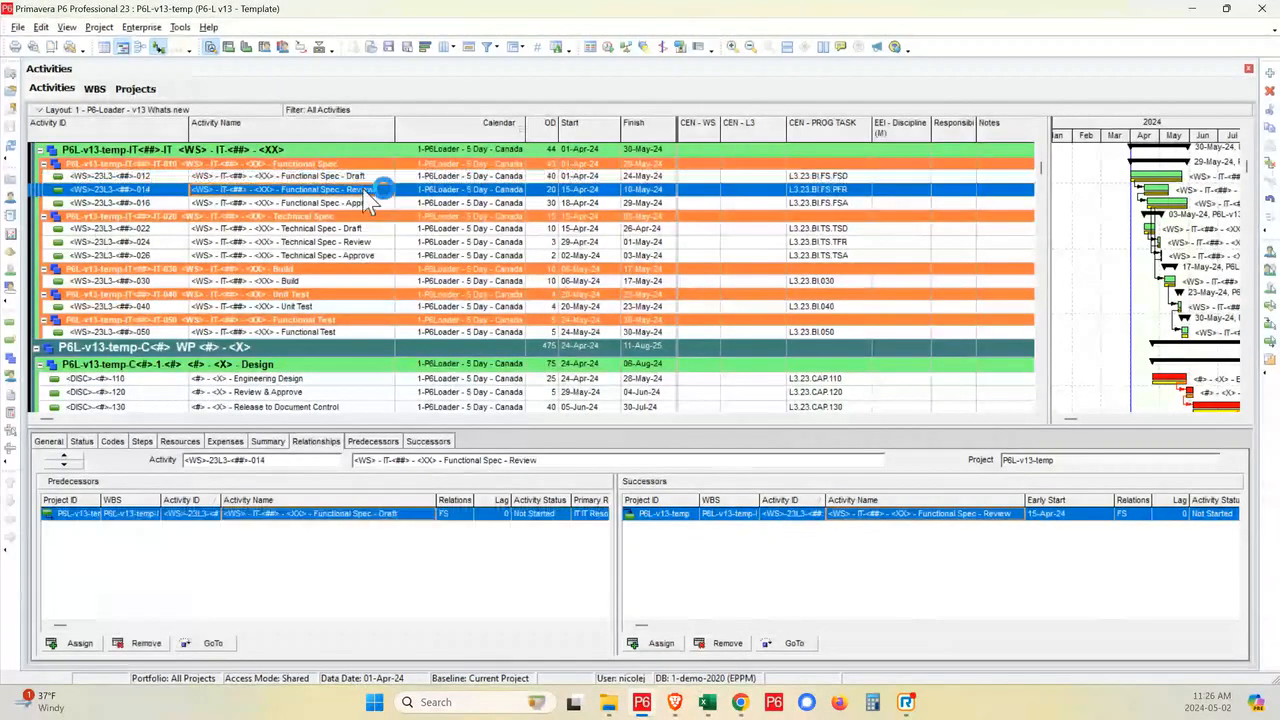
ctrl+click(355, 228)
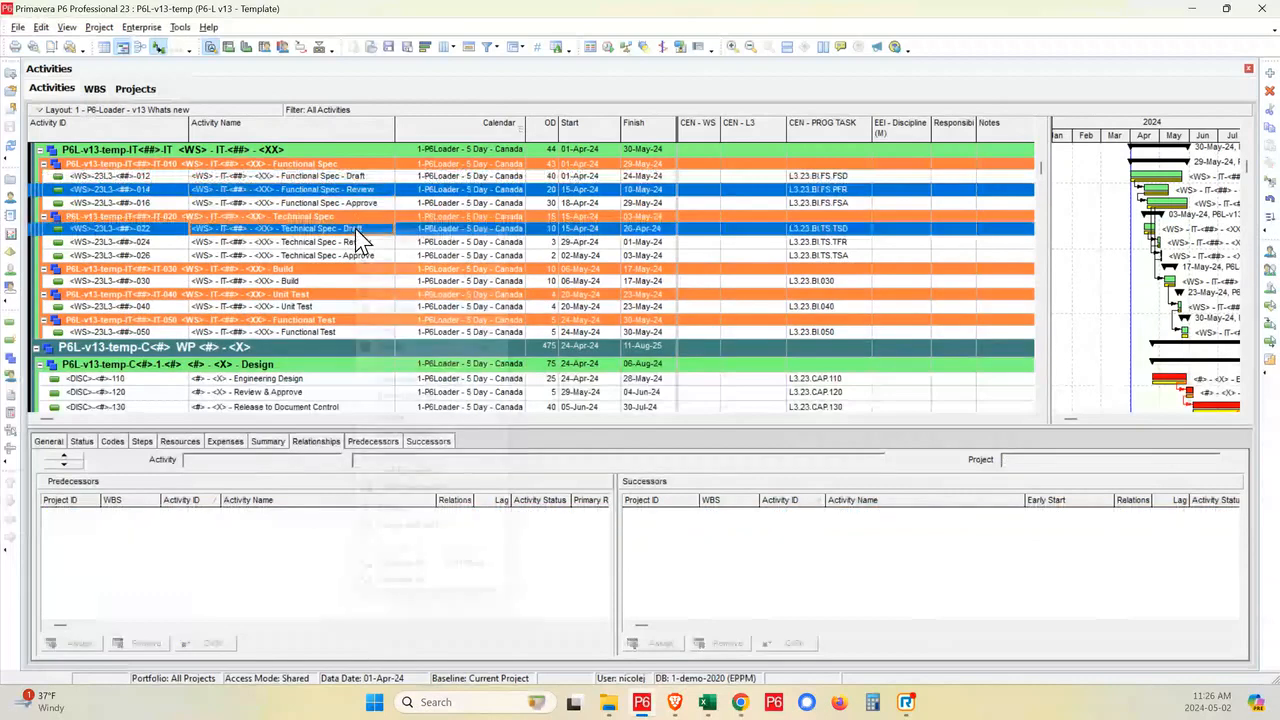
right_click(355, 228)
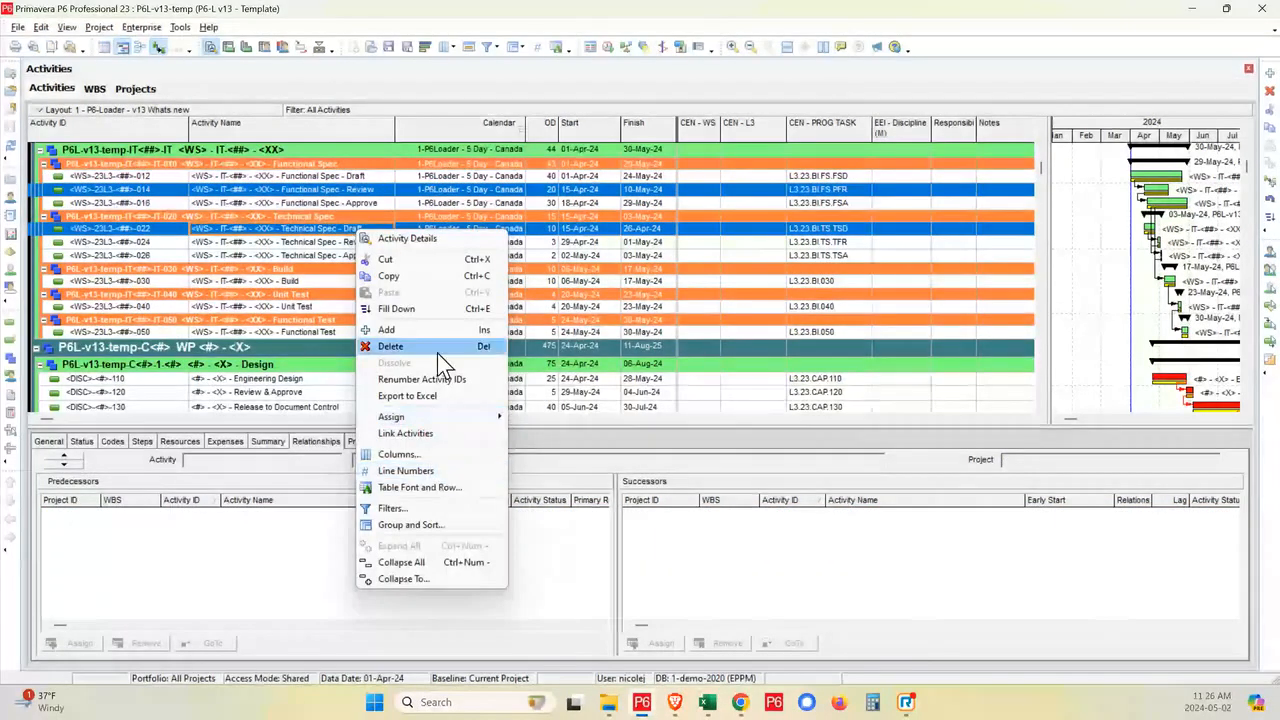
click(432, 447)
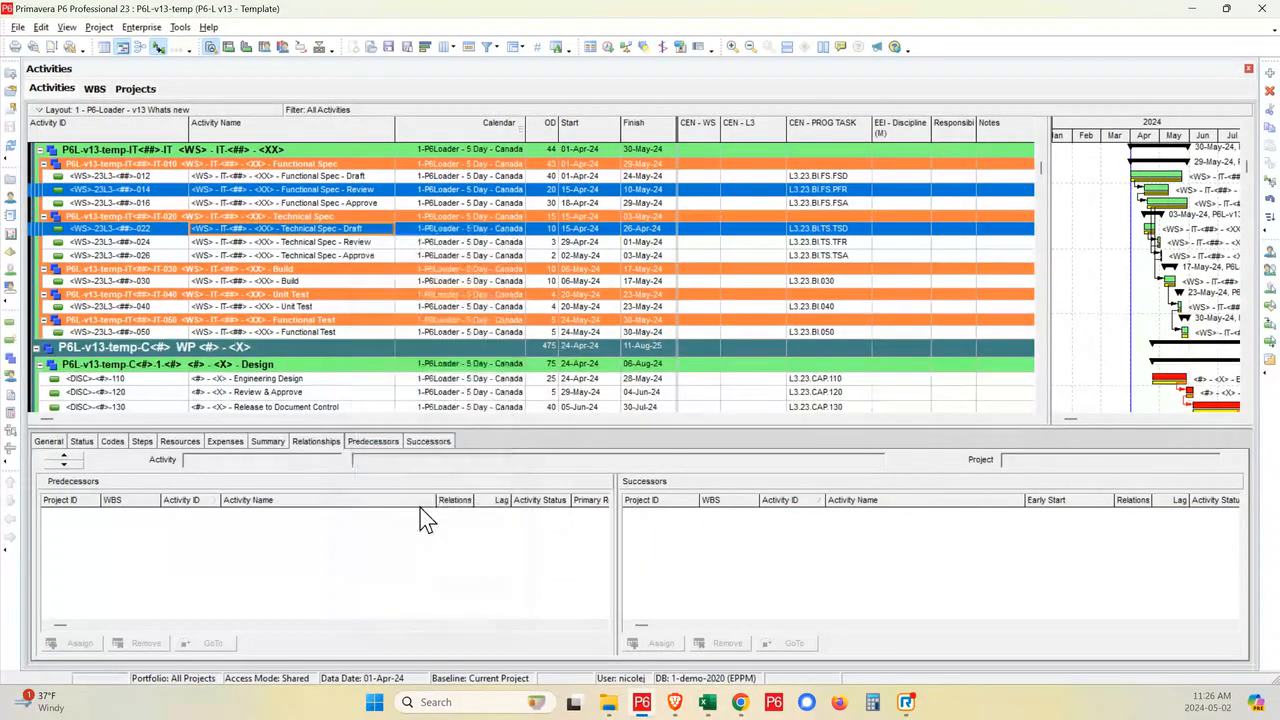
ctrl+click(385, 189)
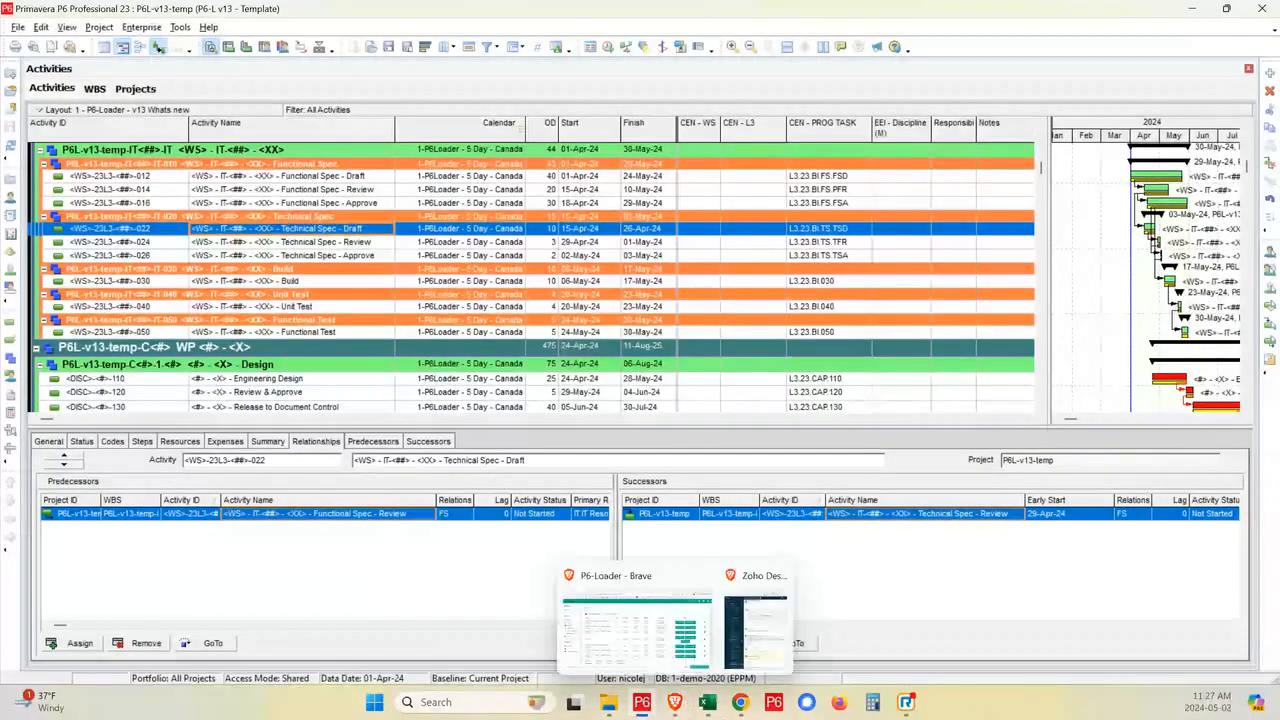
- Switch to the Excel workbook, check the Maximo IT001 row in row 2 of WBSTemplateCopy and save the workbook
click(707, 706)
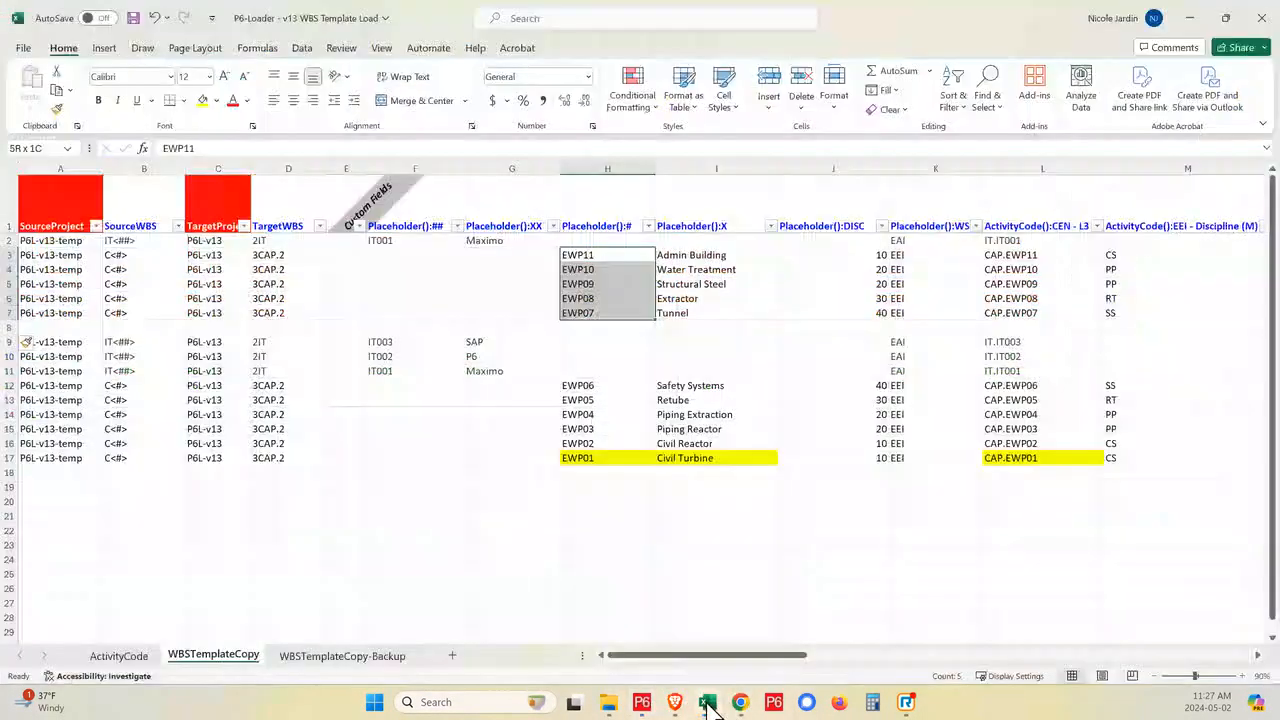
click(455, 241)
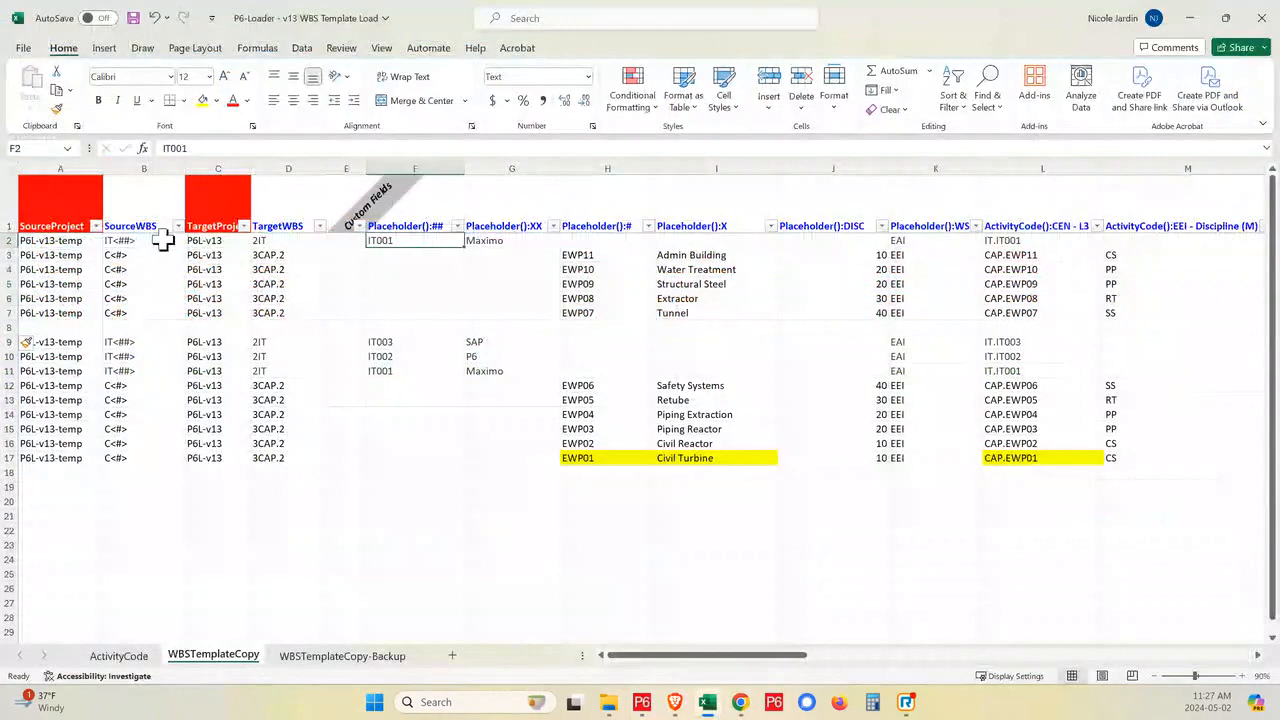
click(42, 240)
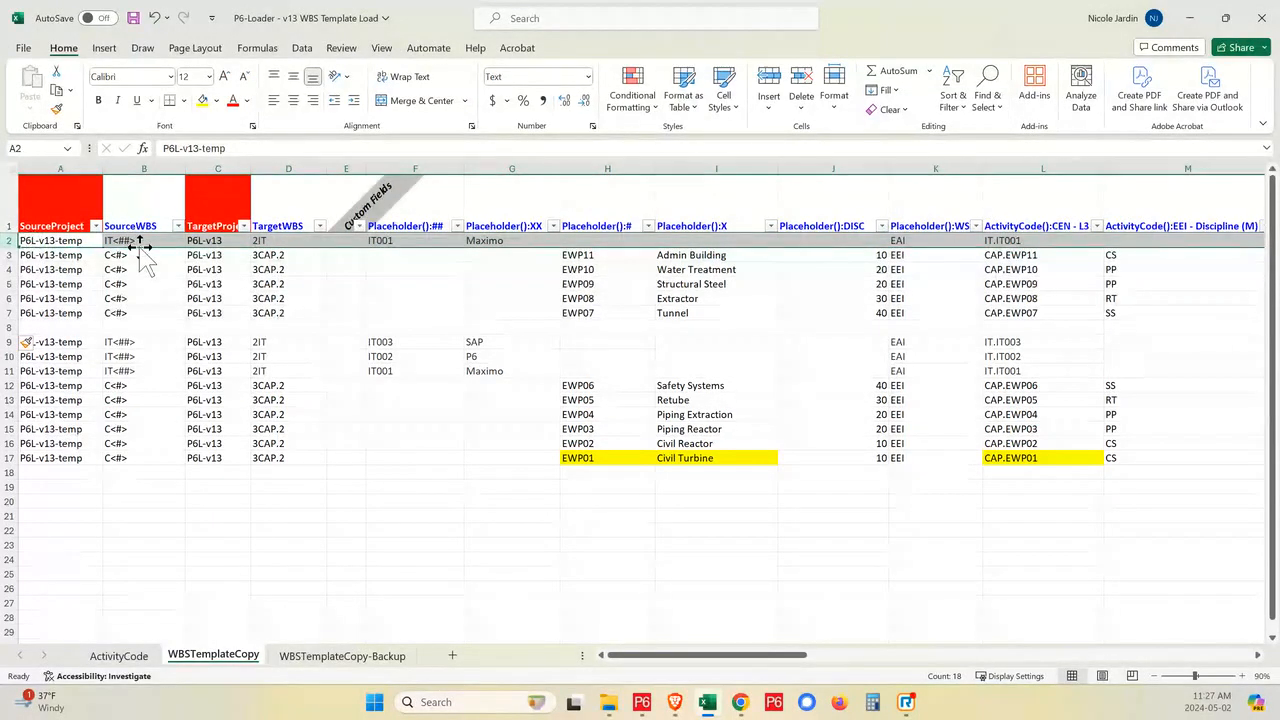
click(133, 18)
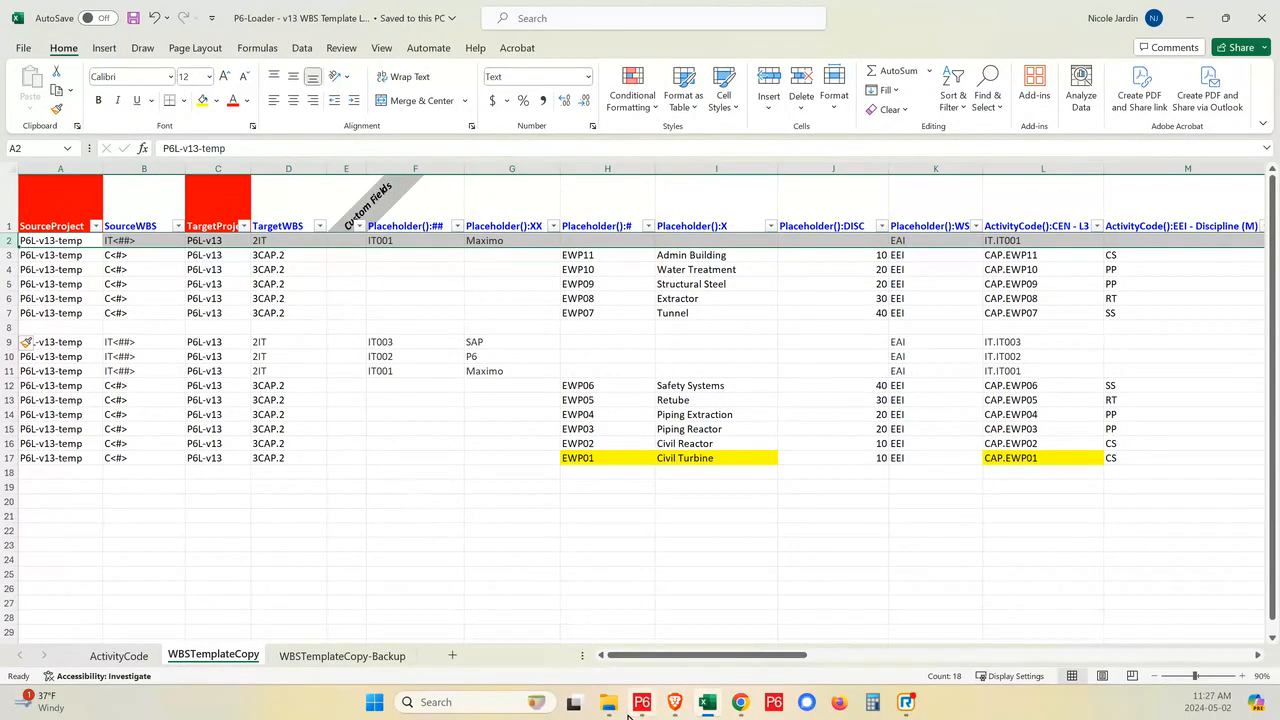
- Return to Primavera P6 and reopen the P6L-v13 demo project
click(670, 605)
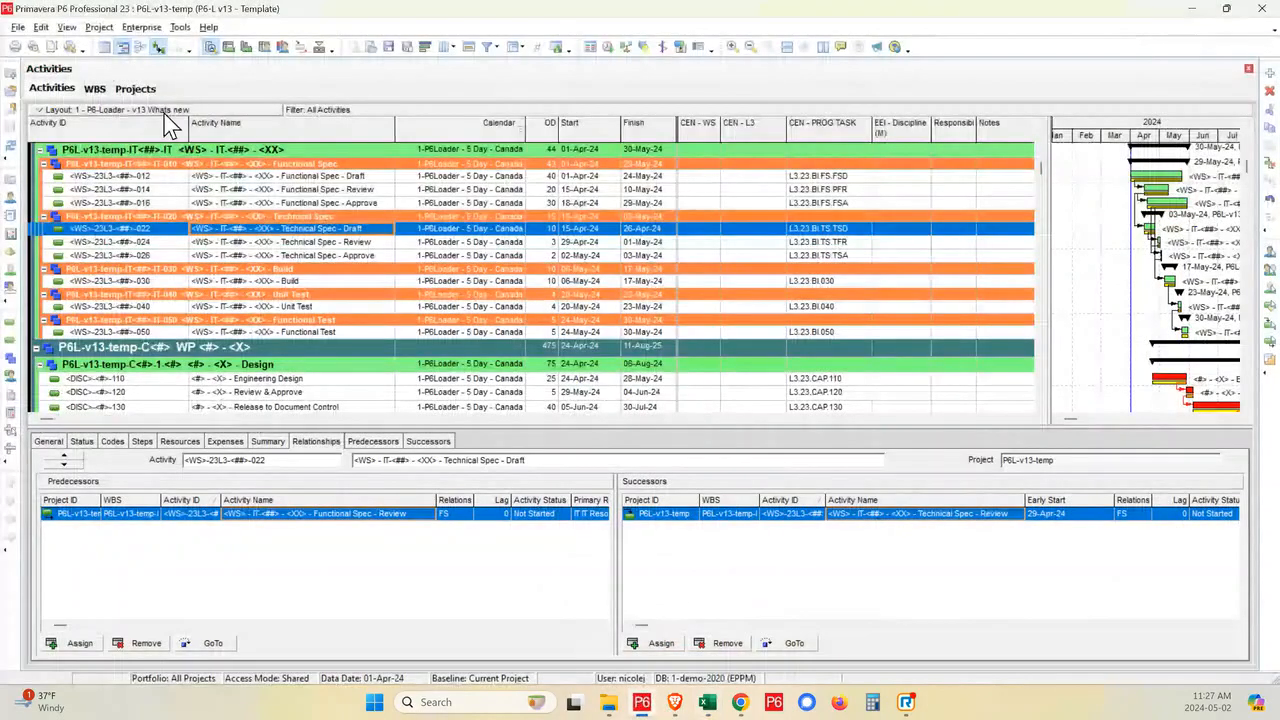
click(135, 89)
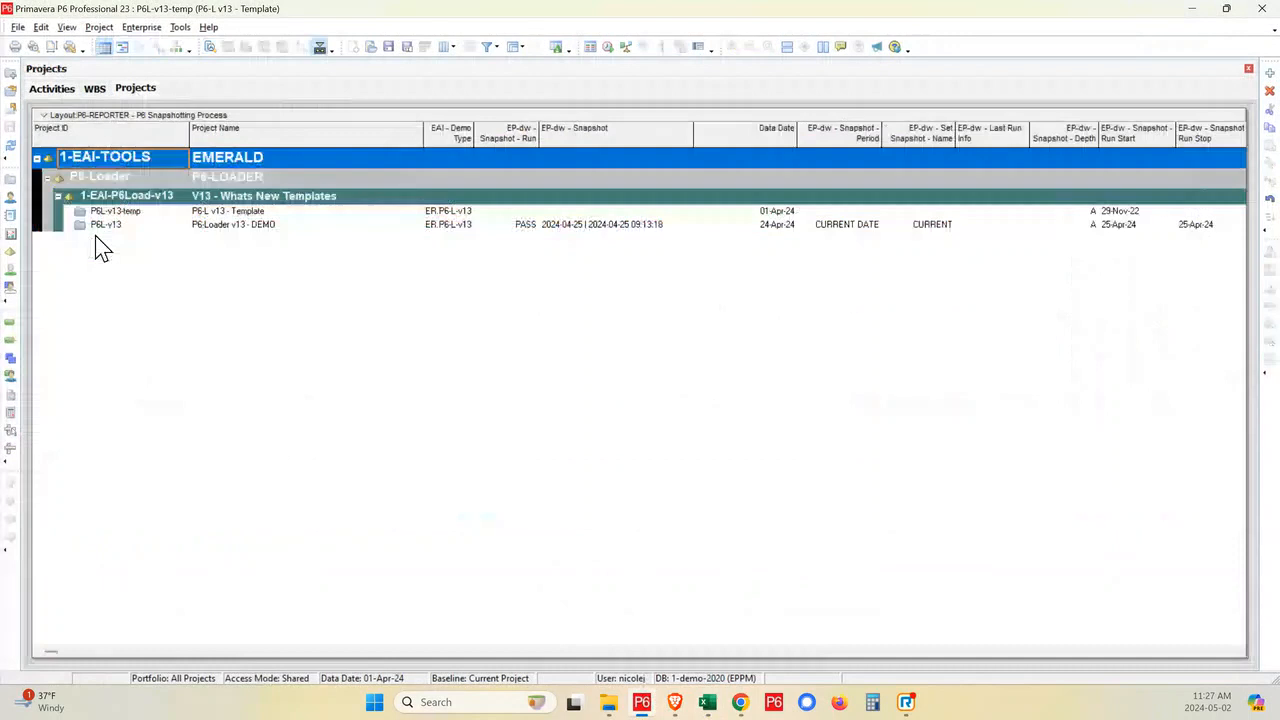
click(109, 229)
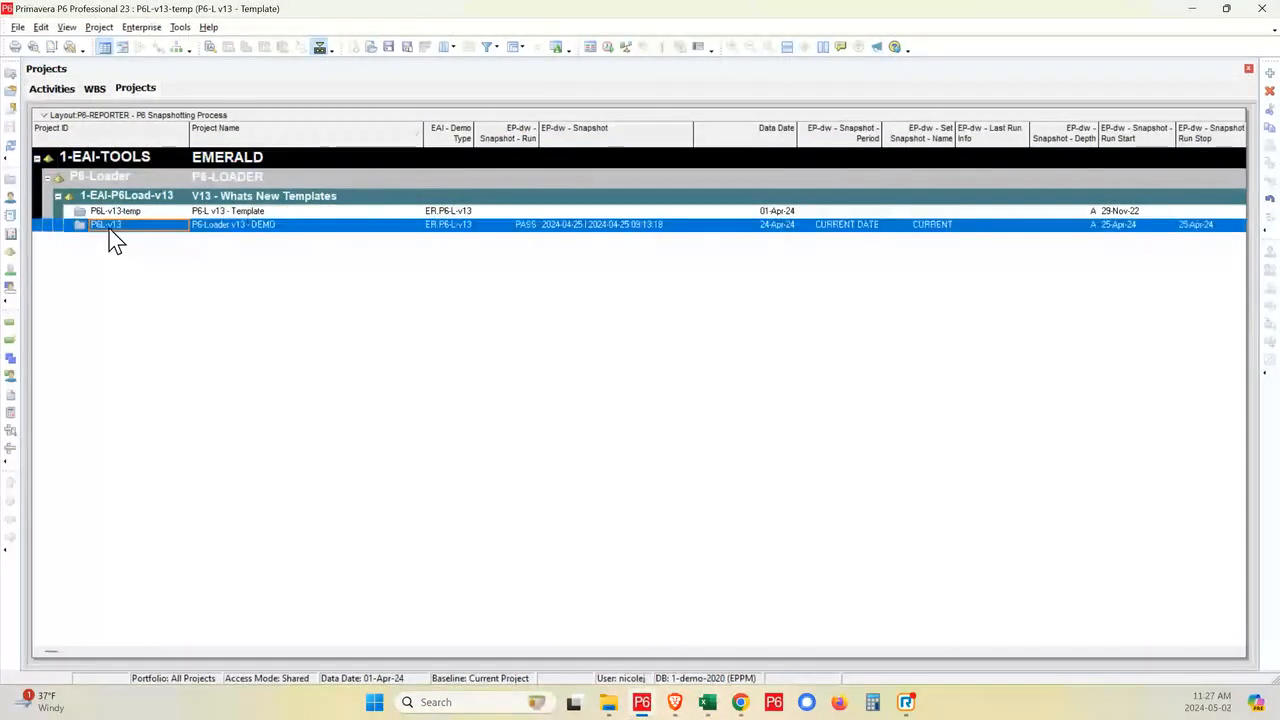
right_click(109, 229)
click(150, 239)
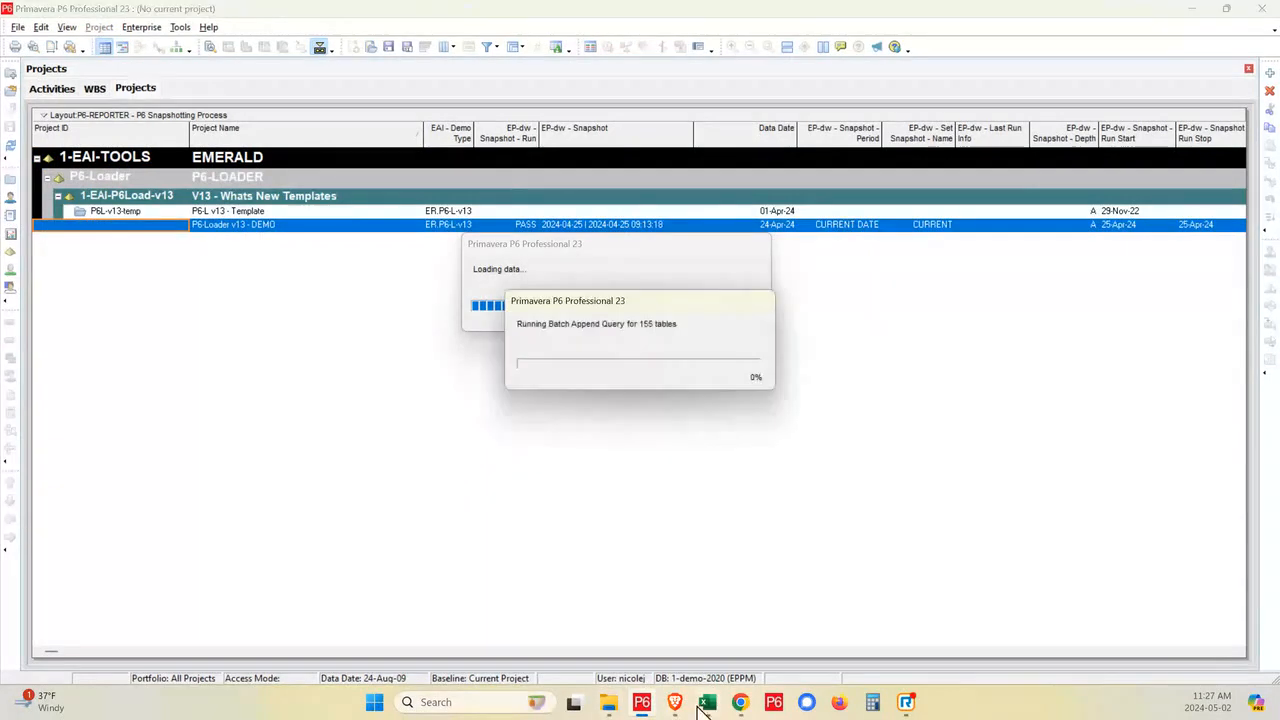
- Switch to P6-Loader and upload the P6-Loader - v13 WBS Template Load workbook
mouse_move(674, 703)
mouse_move(648, 650)
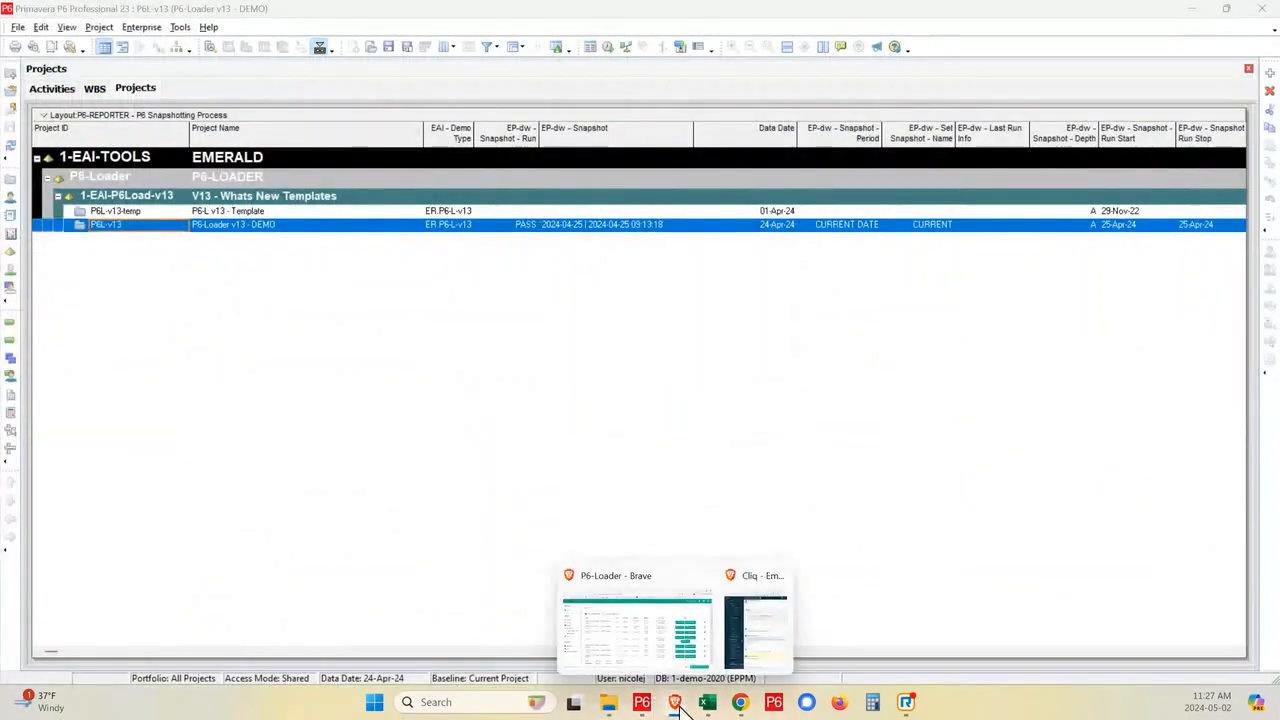
click(640, 652)
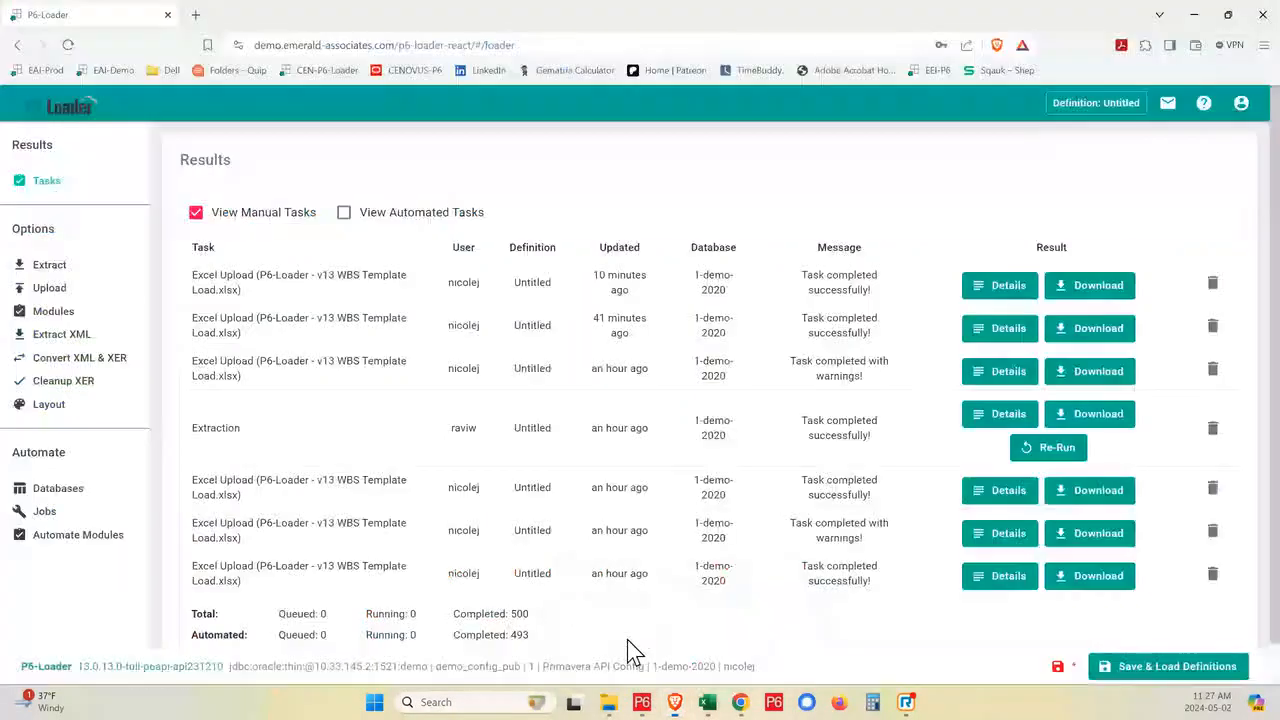
click(55, 290)
click(335, 260)
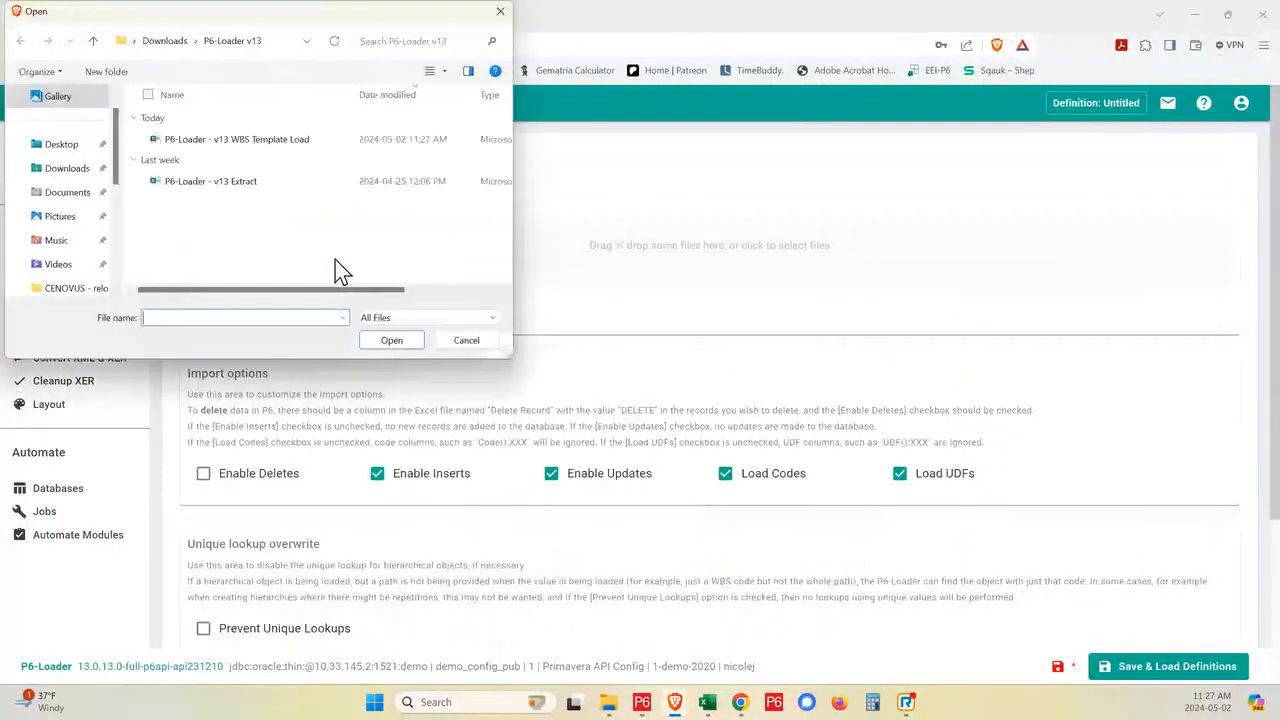
click(270, 150)
click(405, 342)
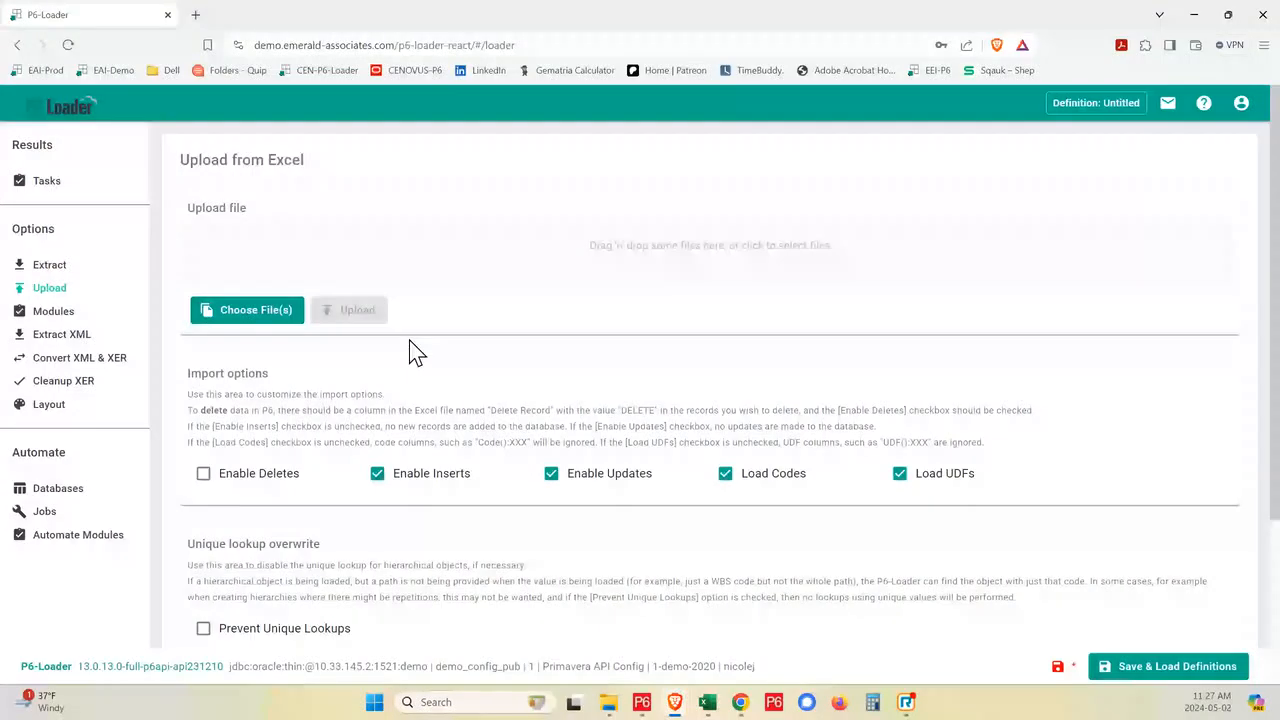
click(357, 328)
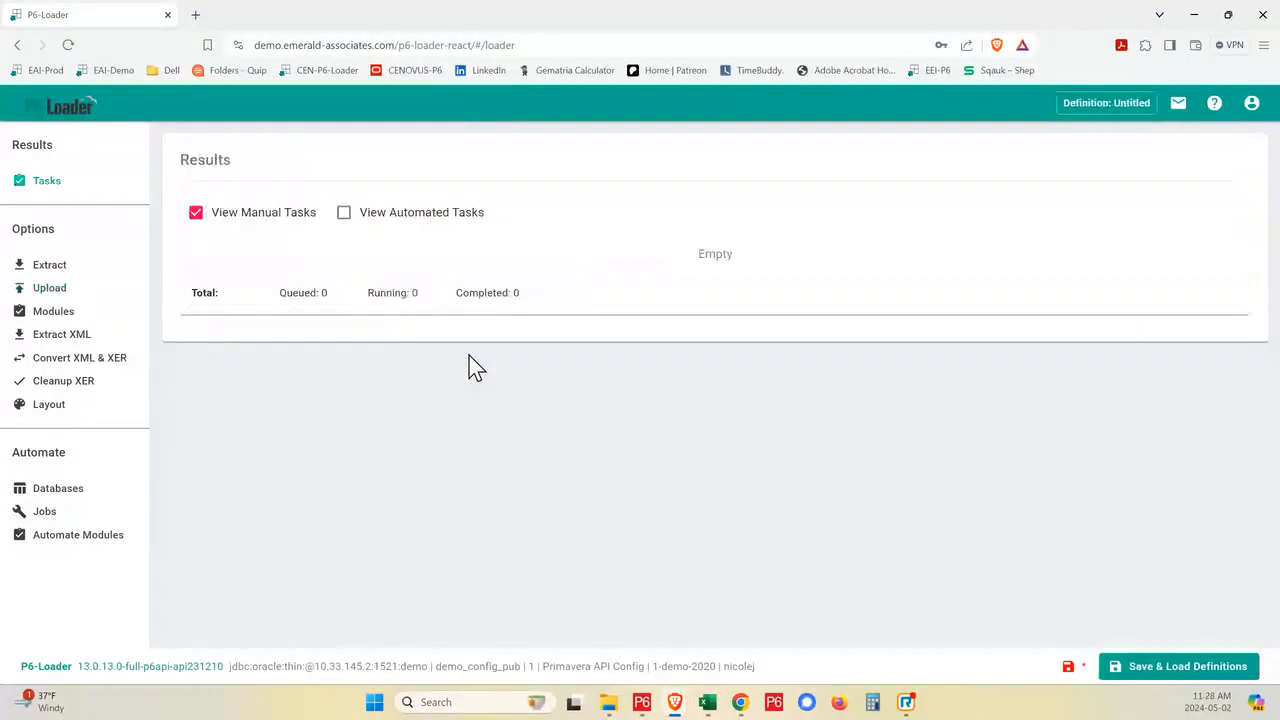
- Return to Primavera P6 and look over the SAP, P6 and Maximo activities under IT EXAMPLE in P6L-v13
click(645, 704)
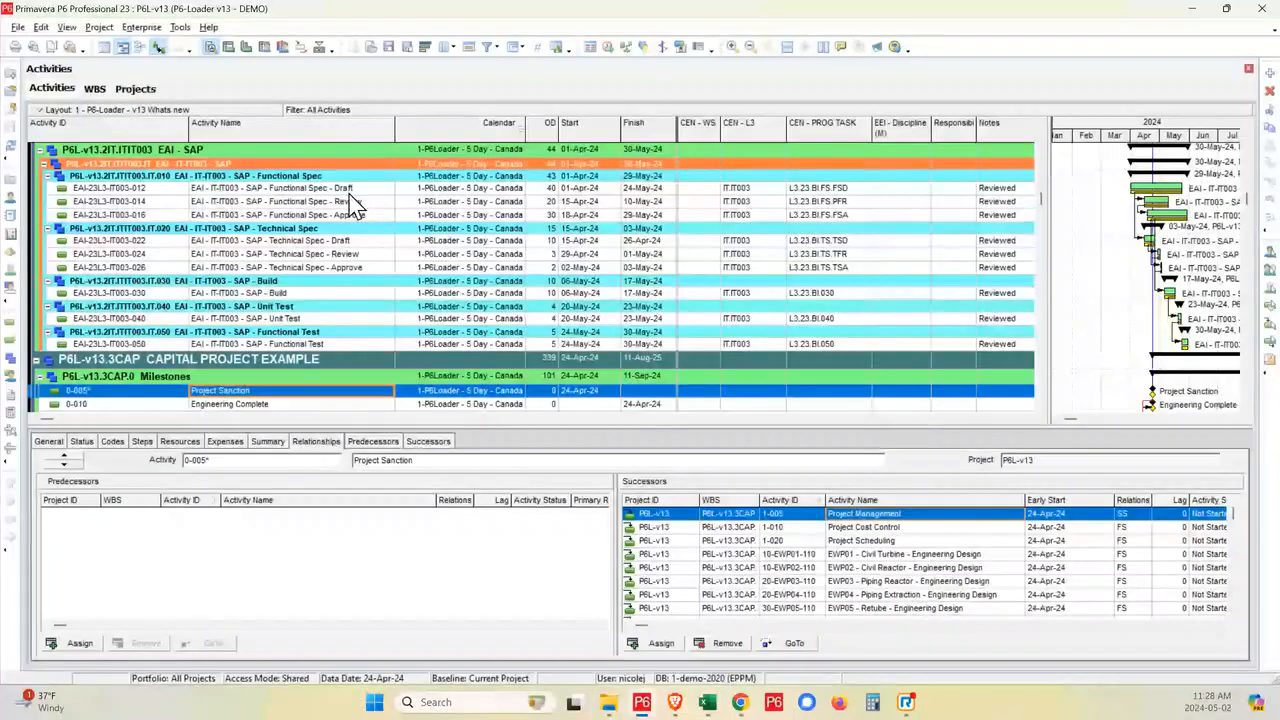
scroll(340, 207, up, 1)
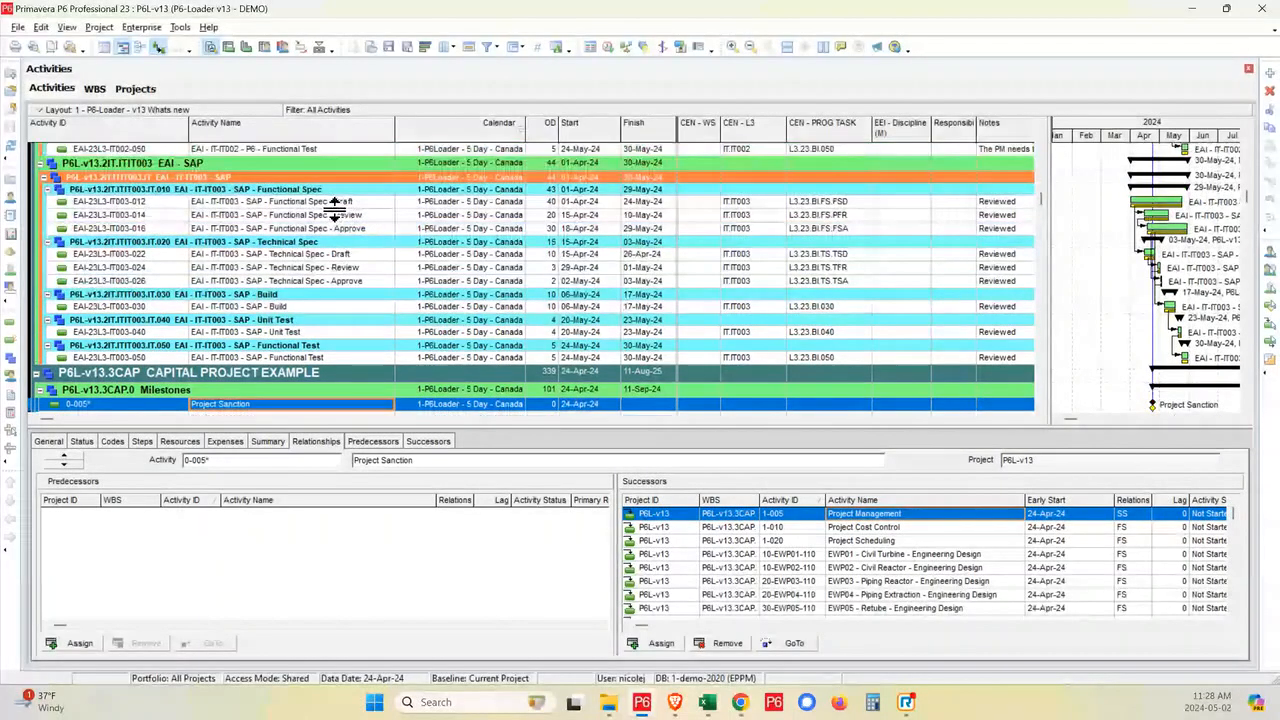
scroll(335, 207, up, 5)
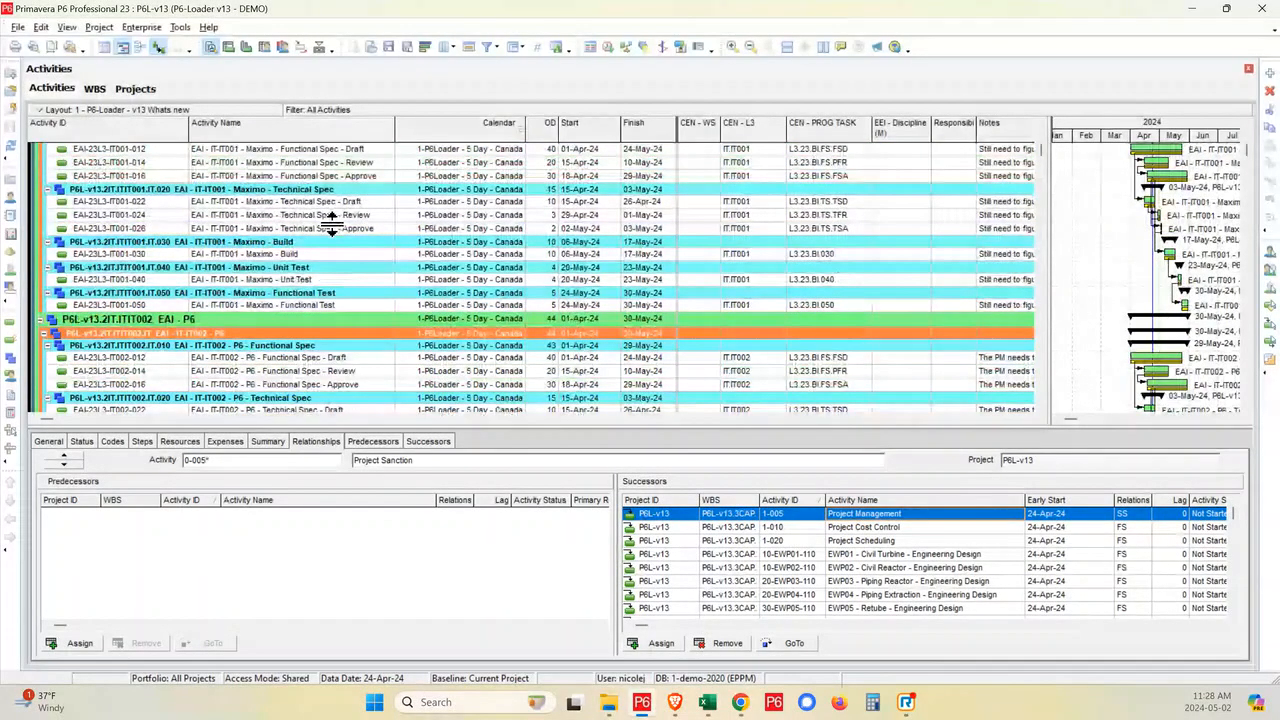
scroll(270, 300, up, 5)
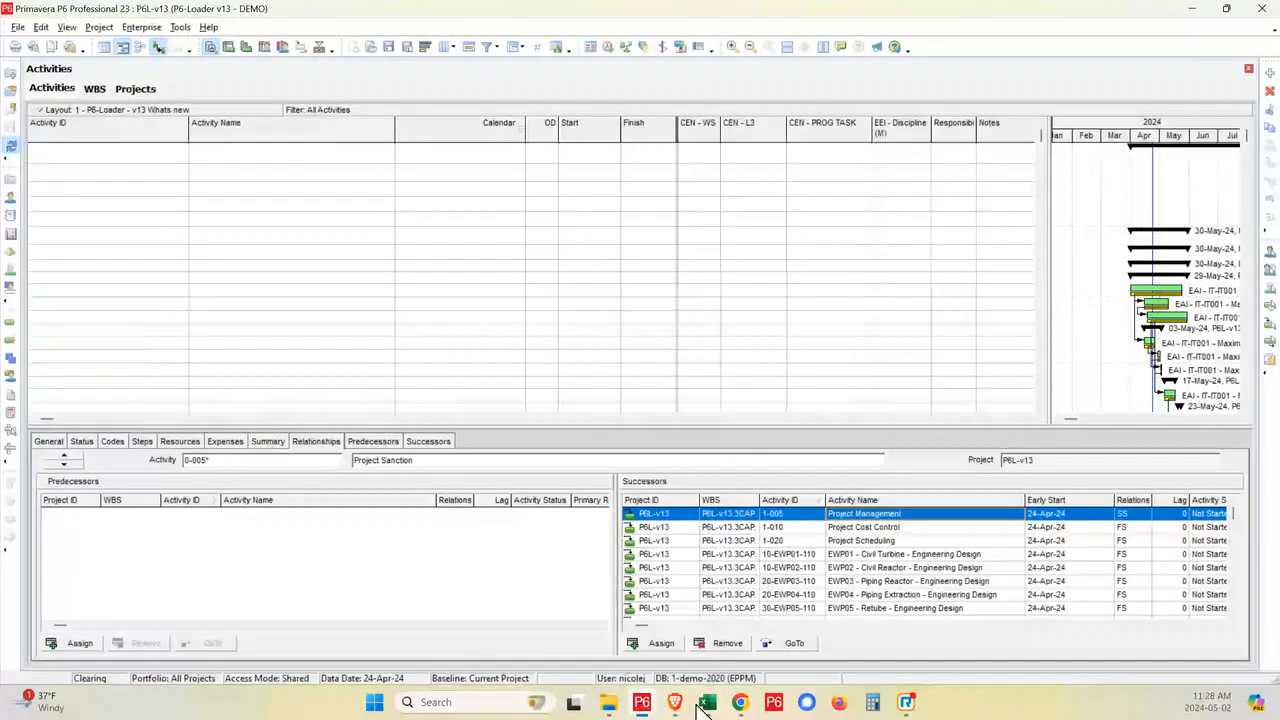
- Check the upload task's result in P6-Loader and review the WBSTemplateCopy rows in the Excel workbook
mouse_move(676, 704)
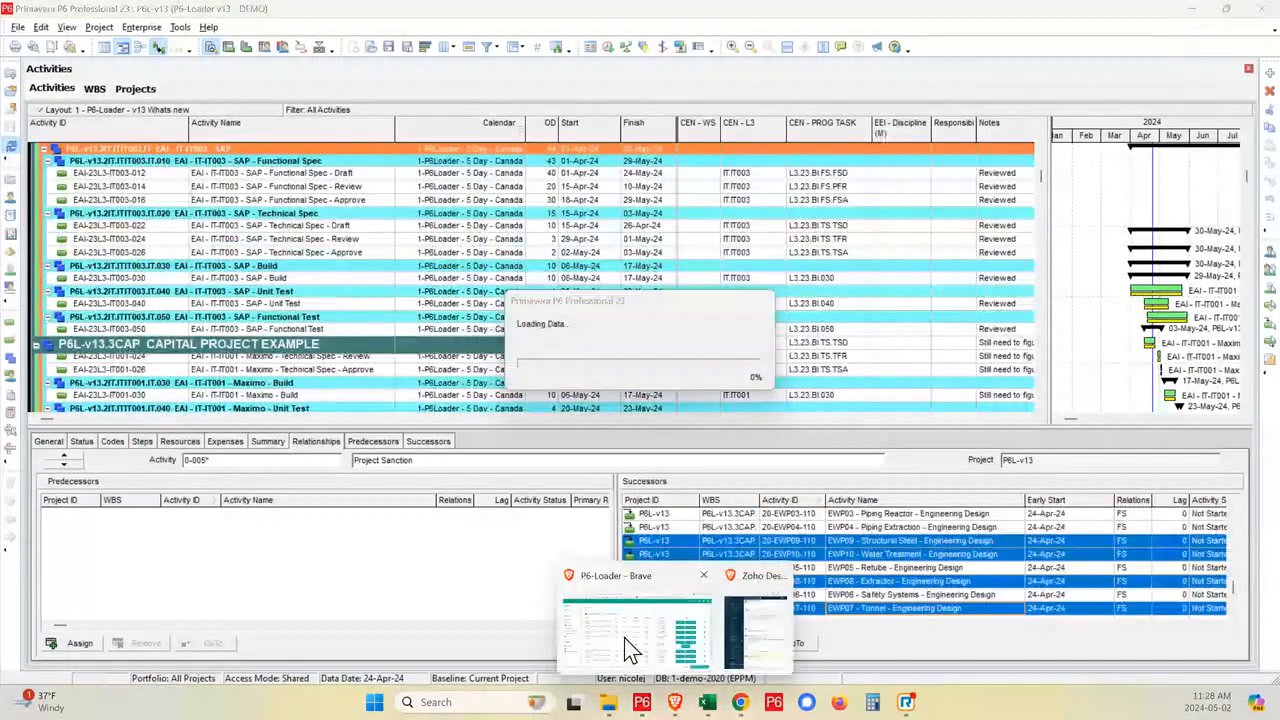
click(632, 648)
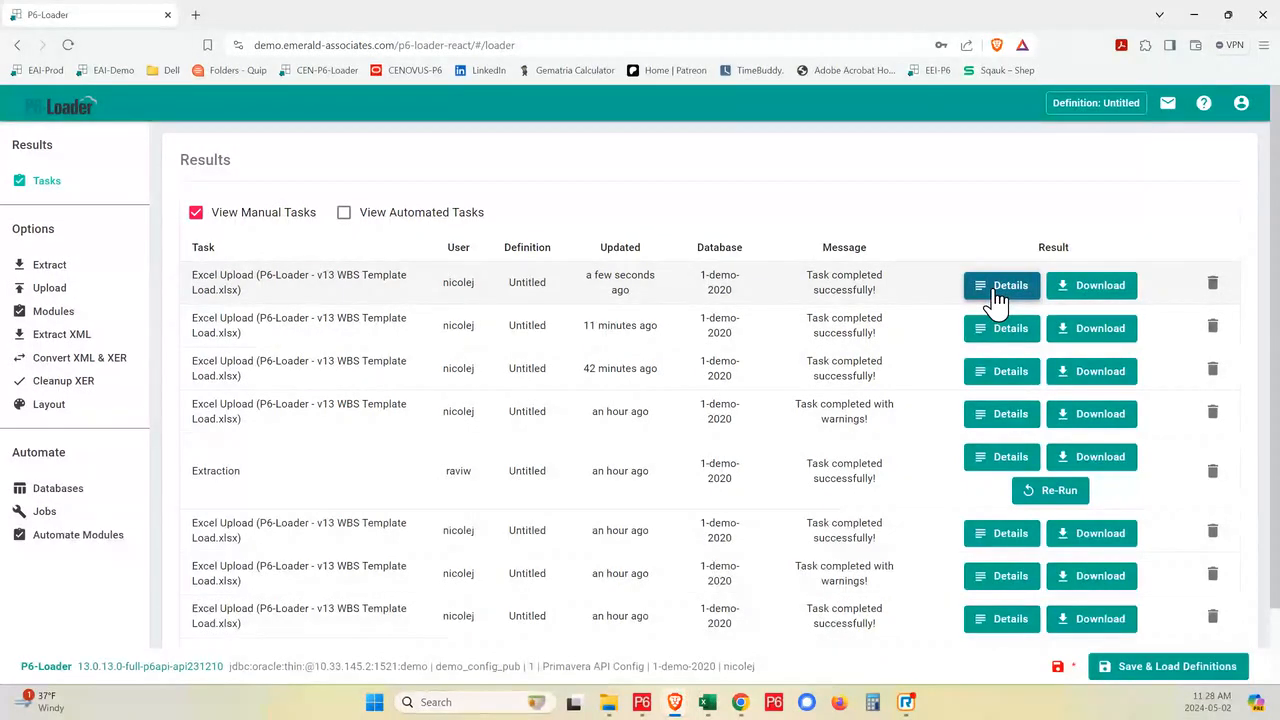
click(709, 705)
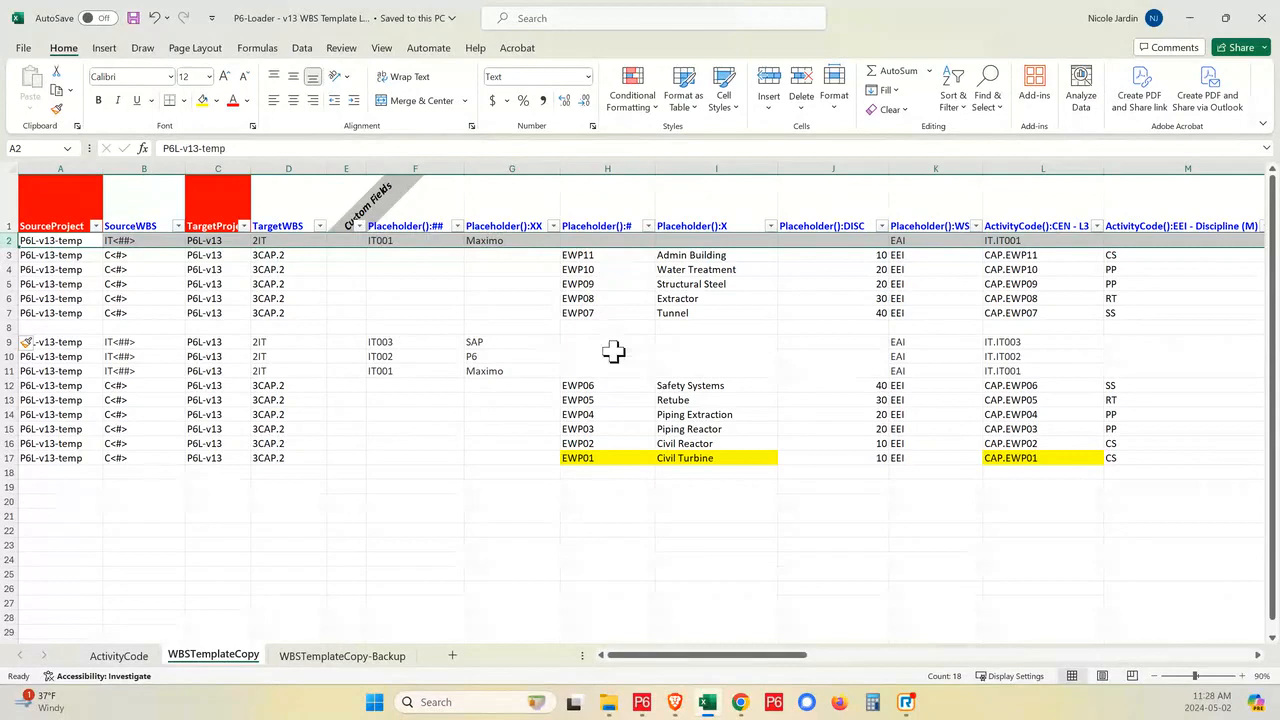
- Return to Primavera P6, hide the activity details and refresh the P6L-v13 data
click(641, 704)
scroll(500, 370, down, 1)
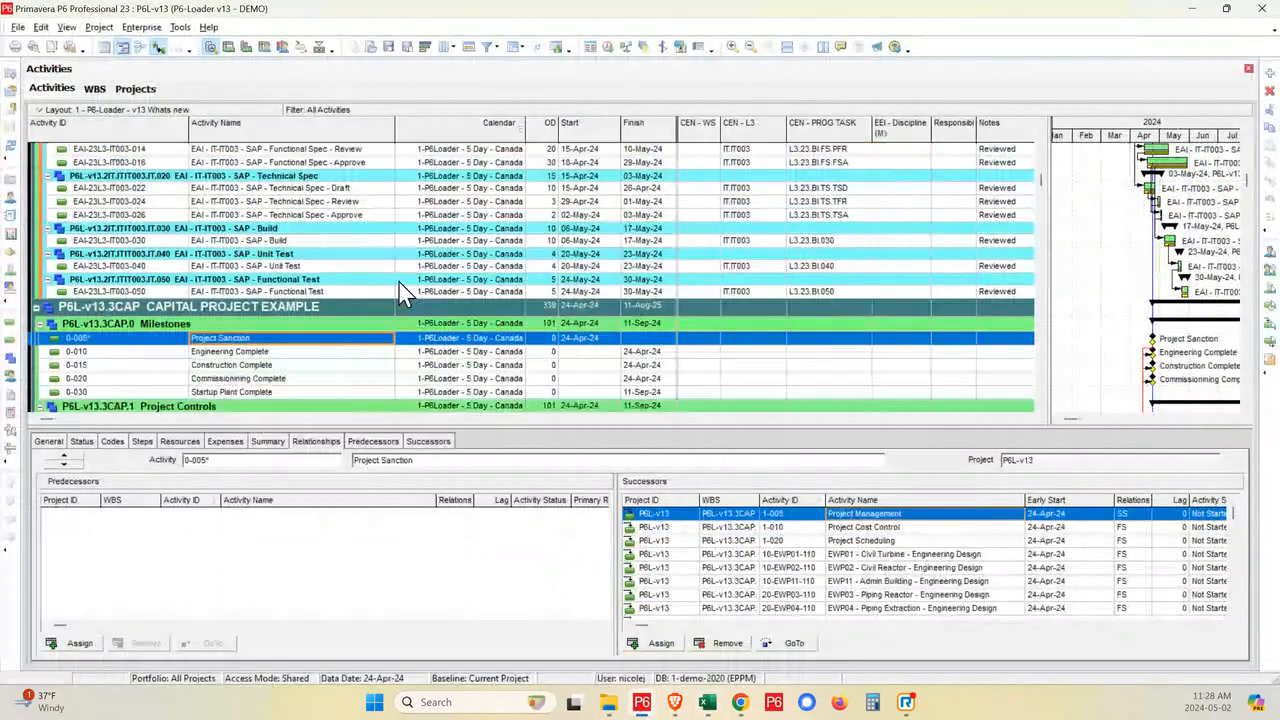
click(321, 49)
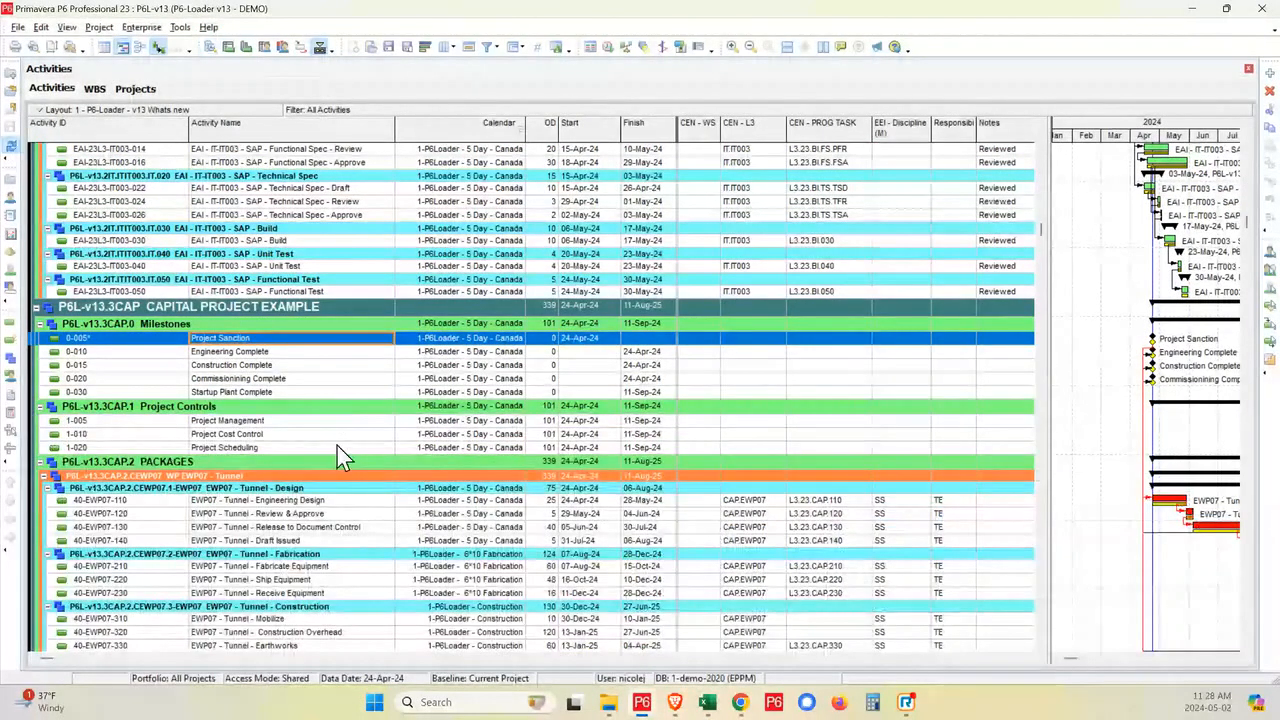
key(F5)
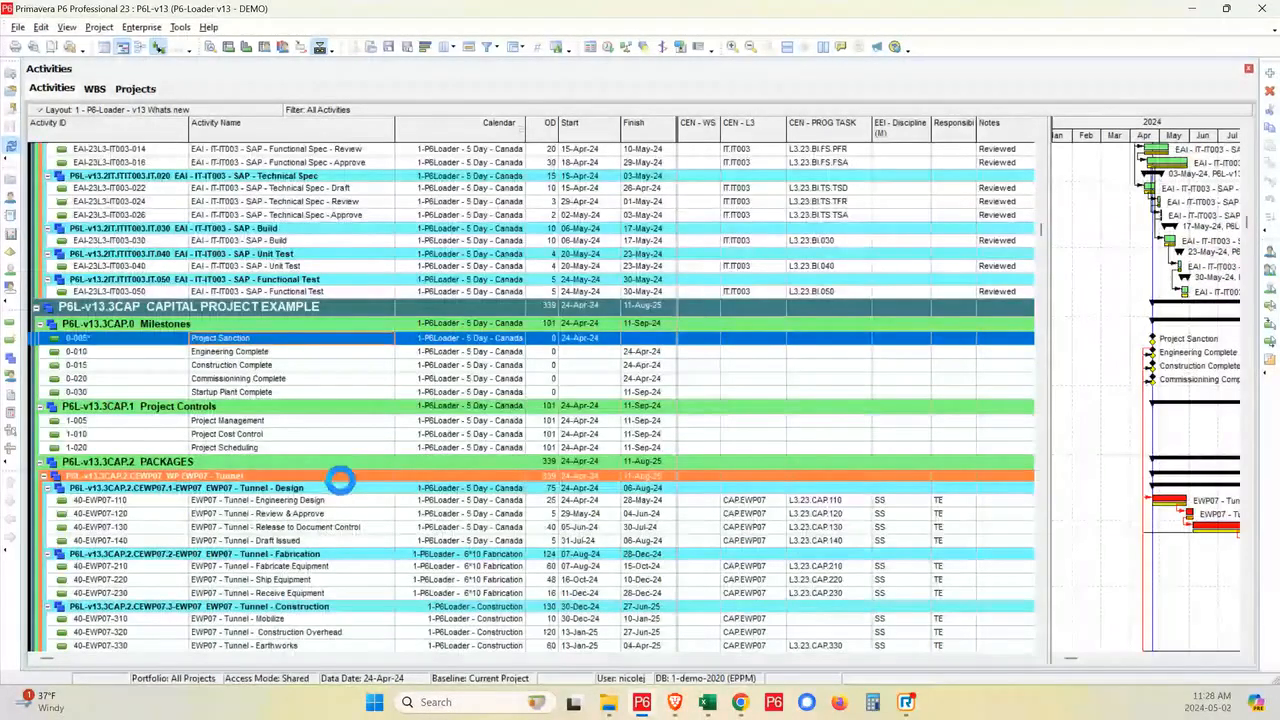
- Examine the activities, calendars and codes of packages EWP07 to EWP11 under CAPITAL PROJECT EXAMPLE, through to EWP01 - Civil Turbine
scroll(243, 455, down, 2)
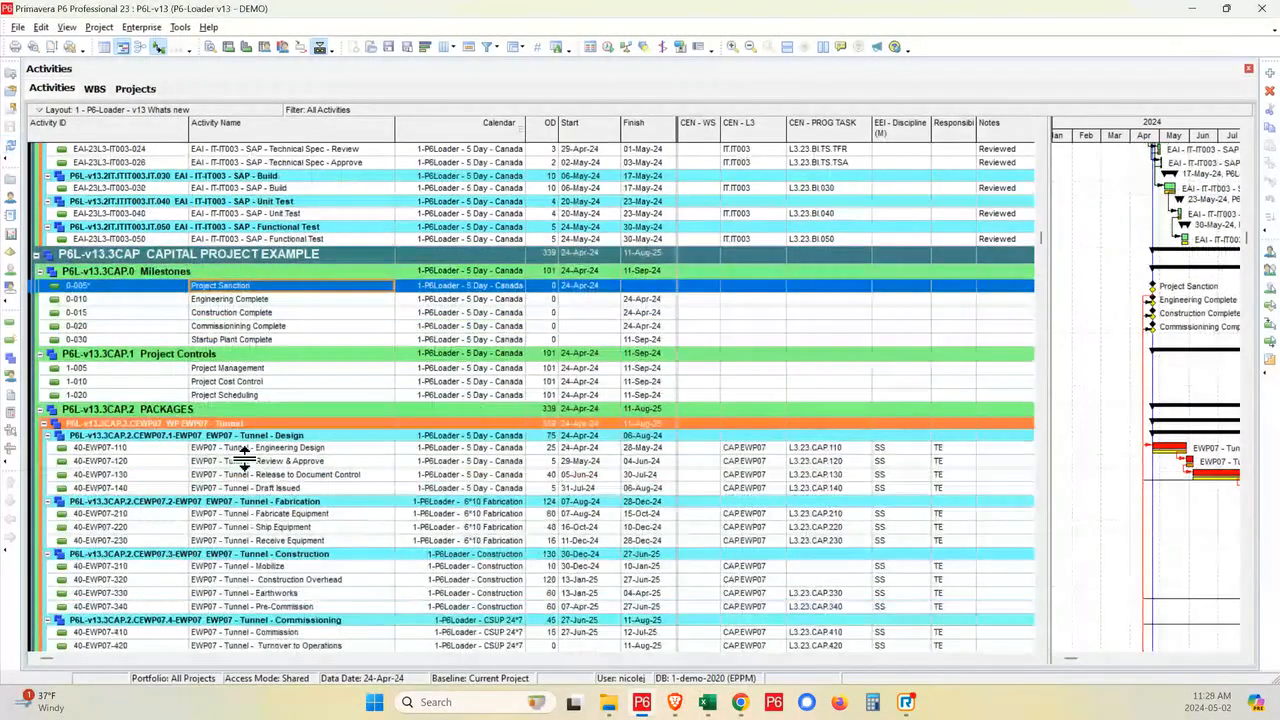
scroll(243, 455, down, 5)
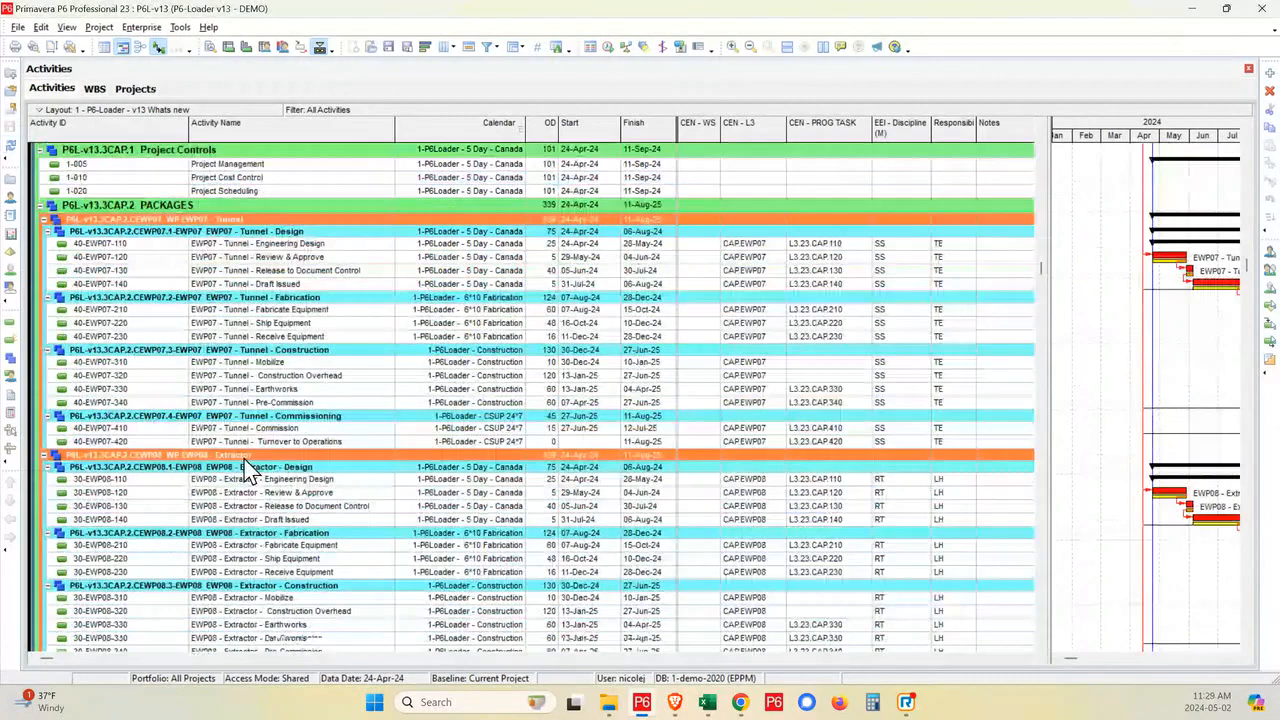
scroll(247, 473, down, 5)
scroll(247, 473, down, 7)
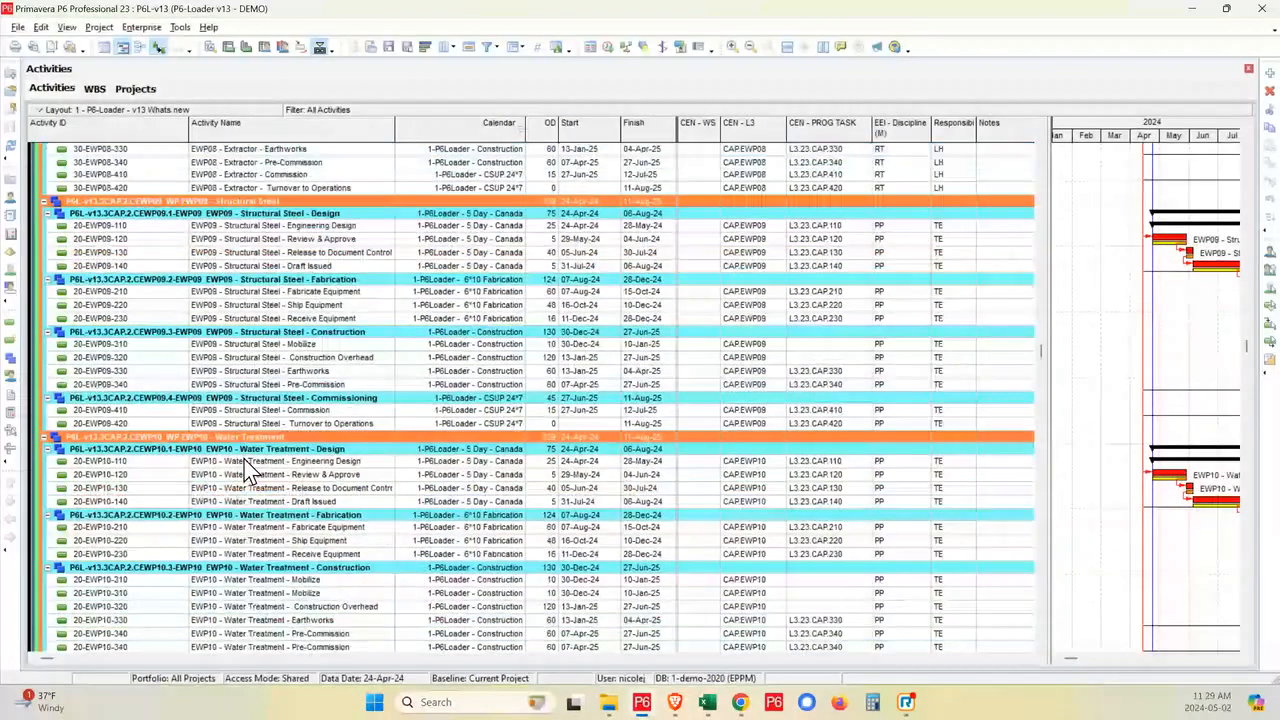
scroll(247, 473, down, 4)
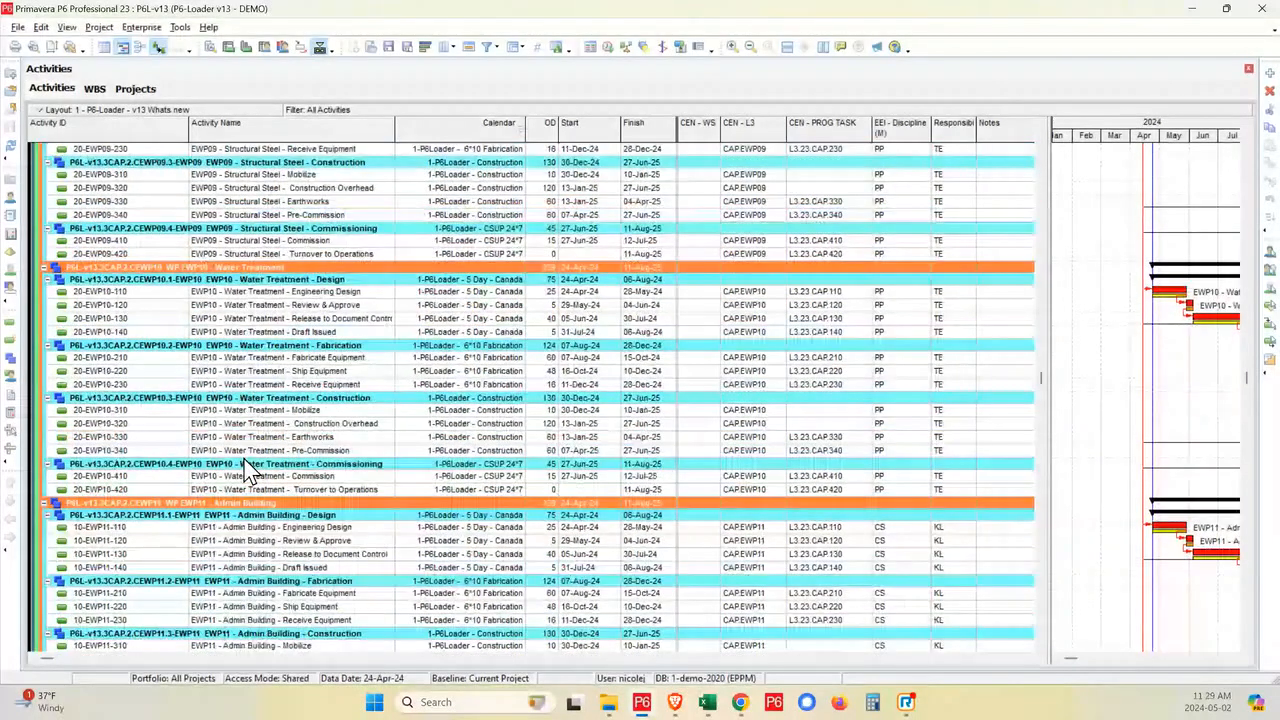
scroll(247, 473, down, 4)
scroll(247, 473, down, 2)
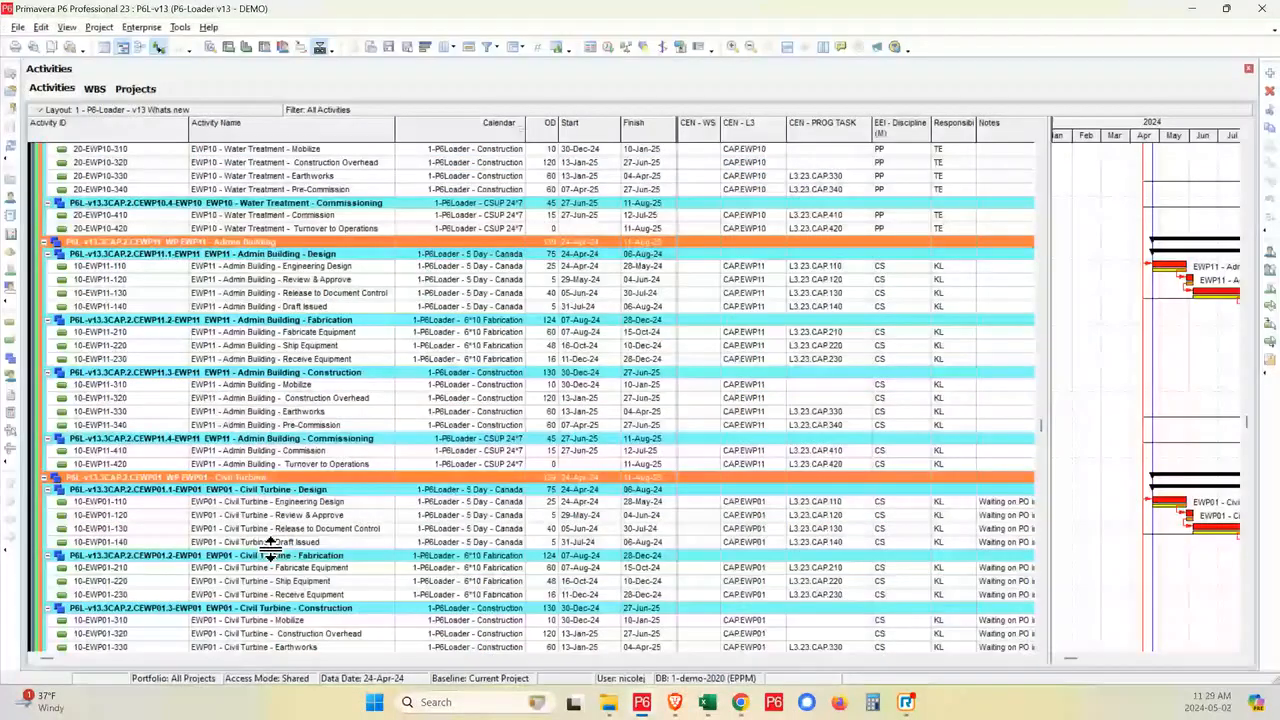
scroll(288, 497, down, 1)
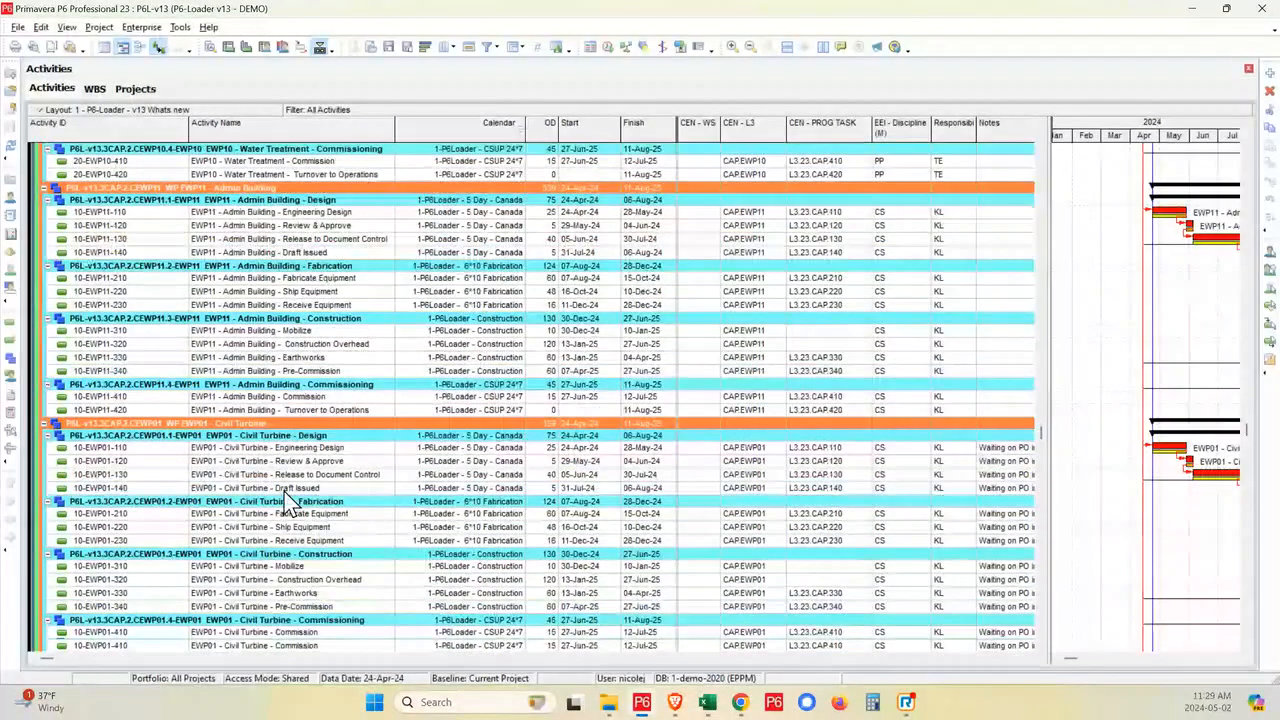
scroll(288, 497, down, 3)
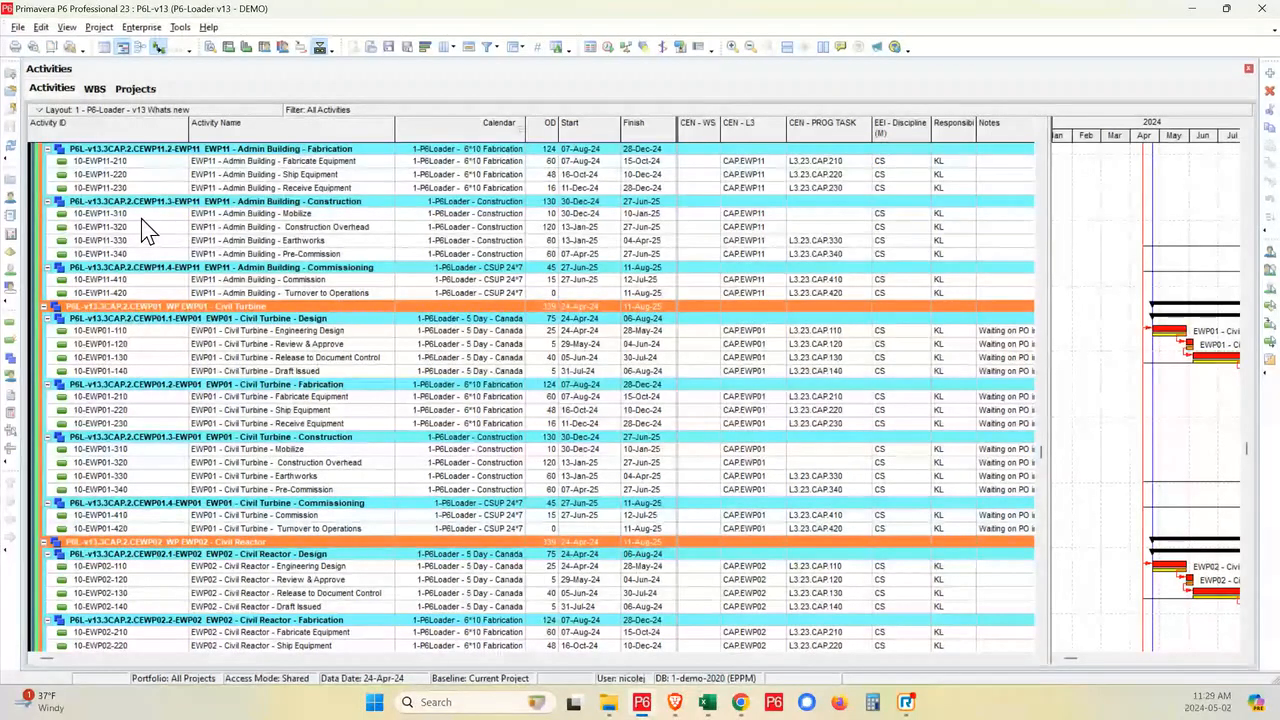
- In the WBS view, move WP EWP07 - Tunnel down the PACKAGES order to below WP EWP10 - Water Treatment
click(10, 352)
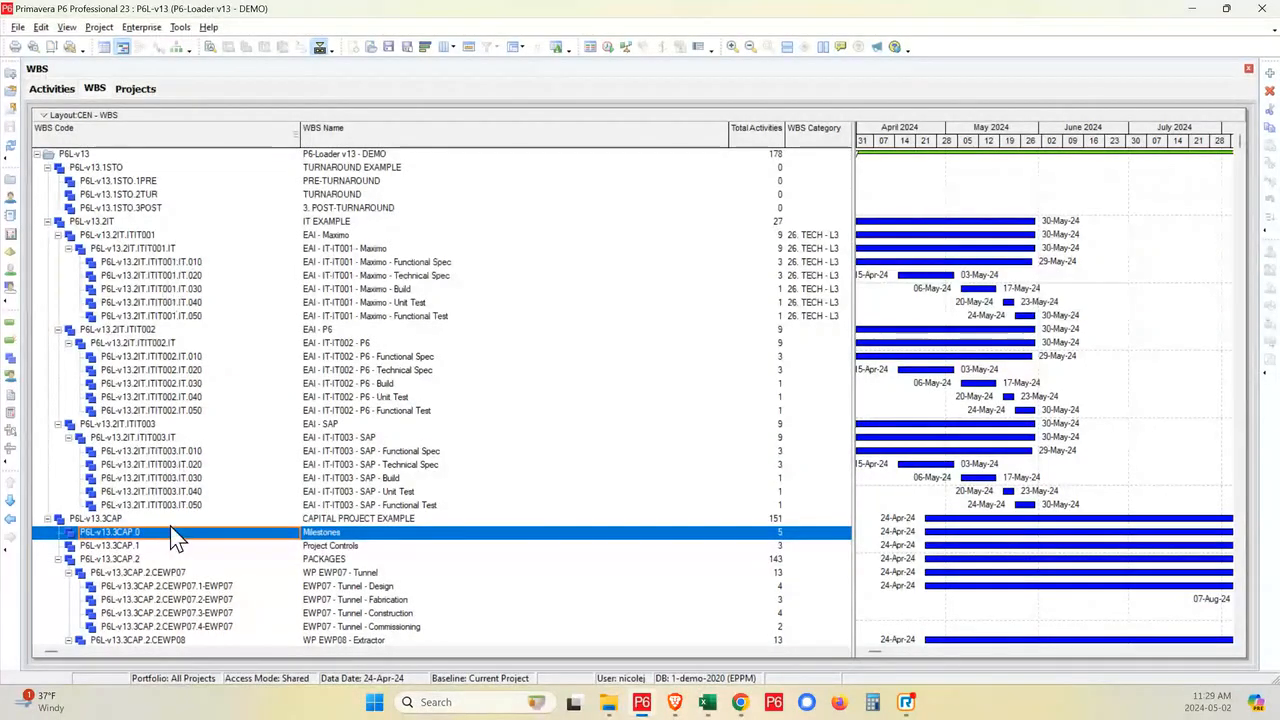
scroll(183, 550, down, 3)
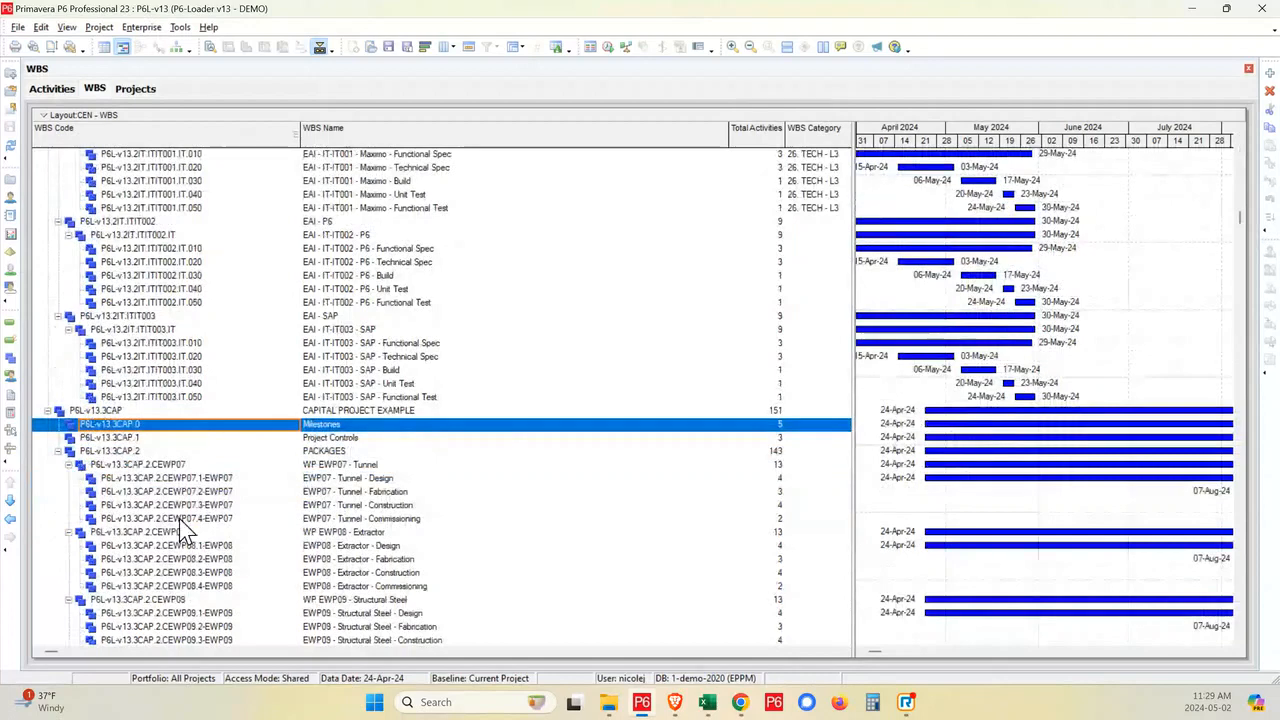
click(212, 466)
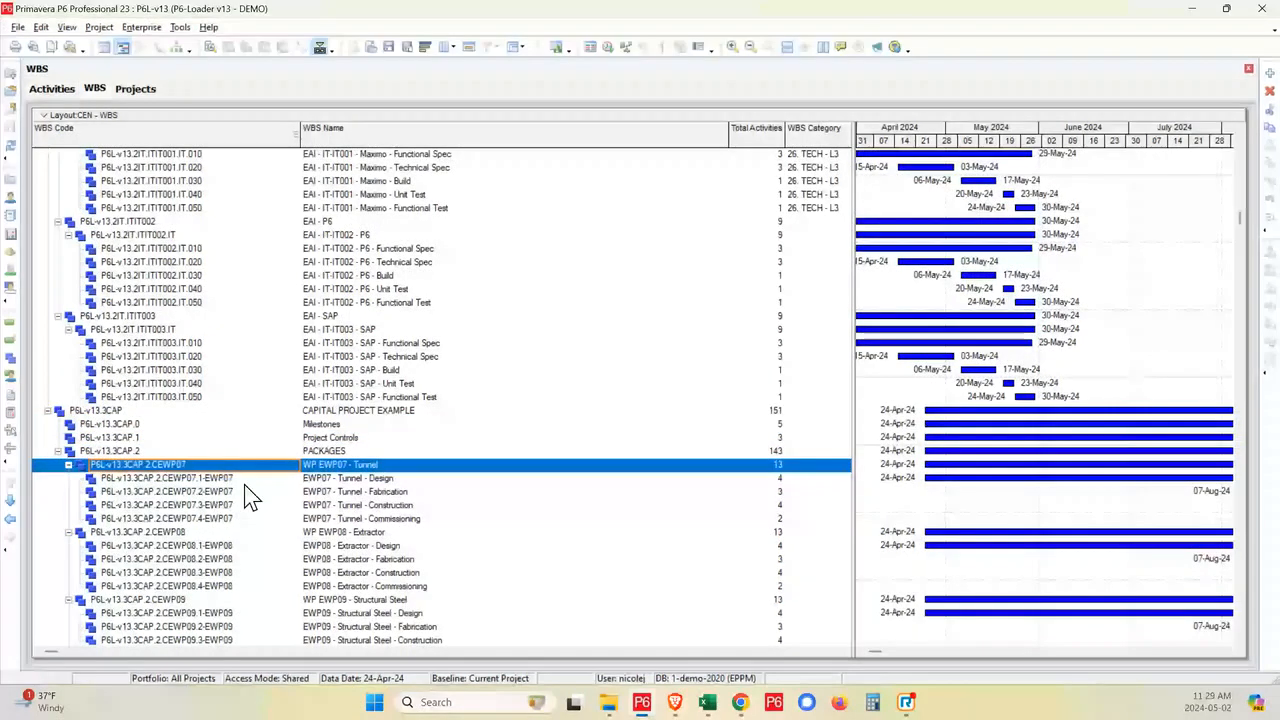
click(10, 502)
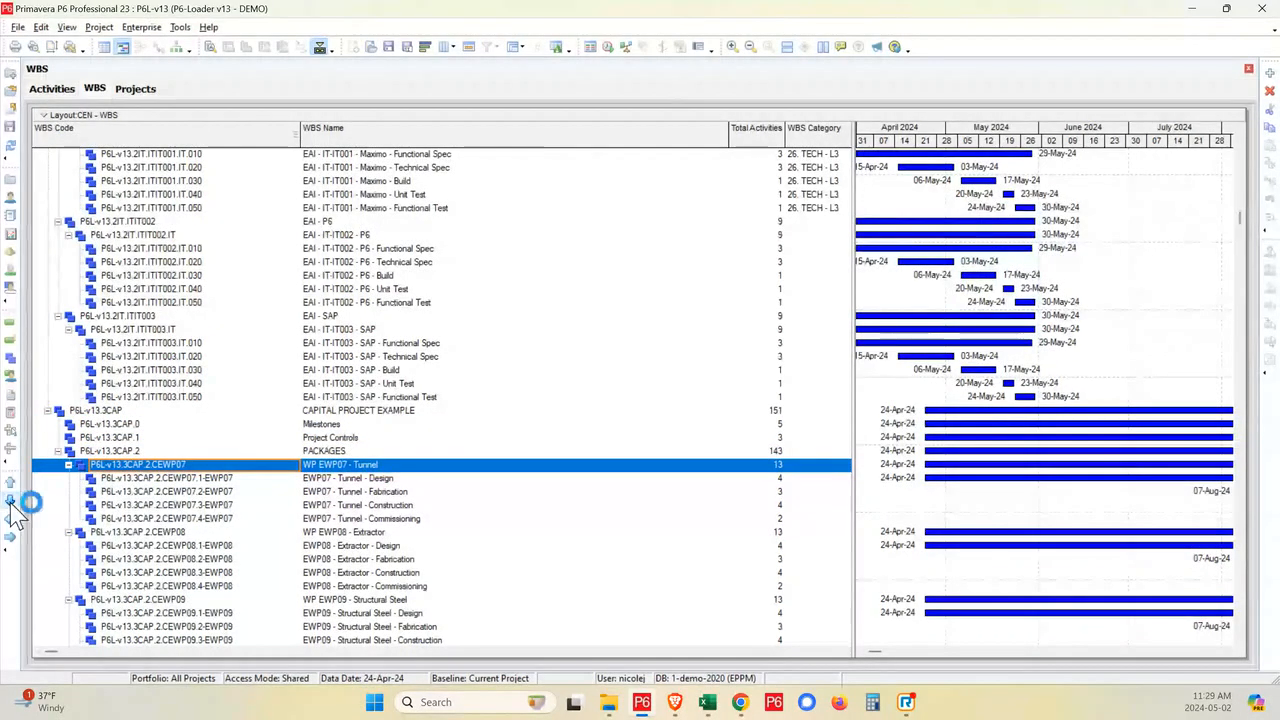
click(10, 502)
click(10, 502)
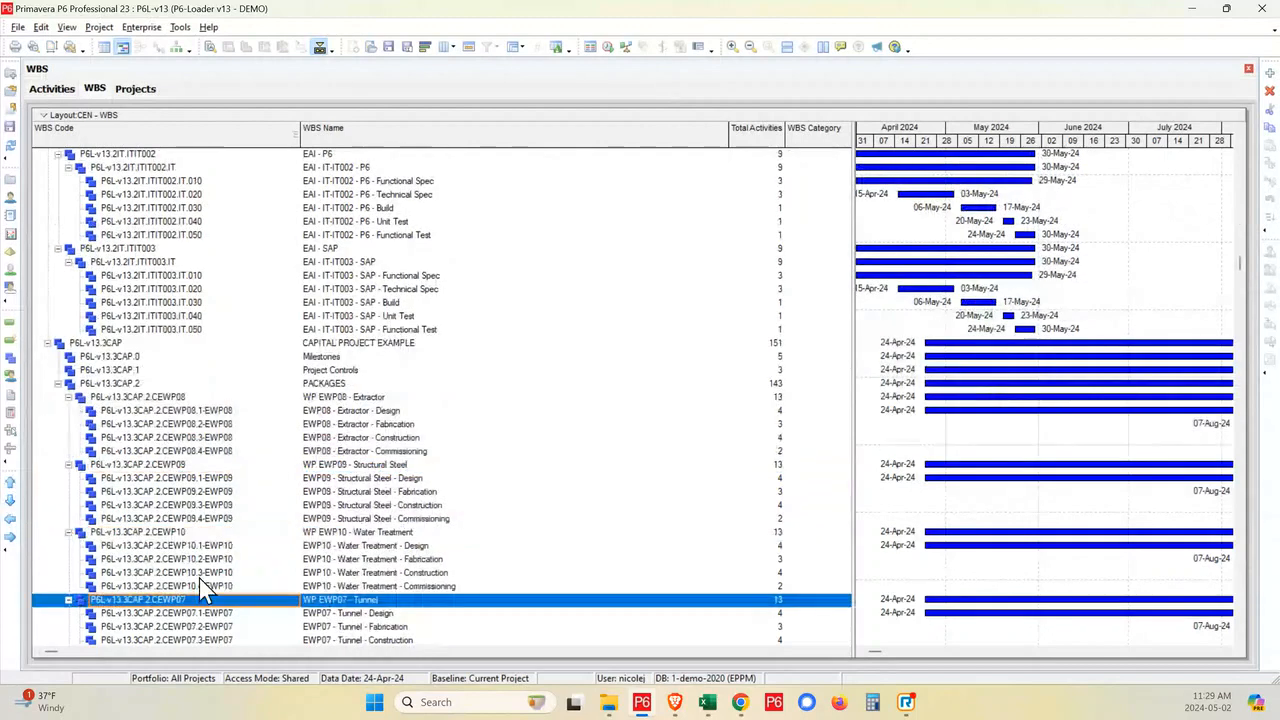
scroll(426, 486, up, 4)
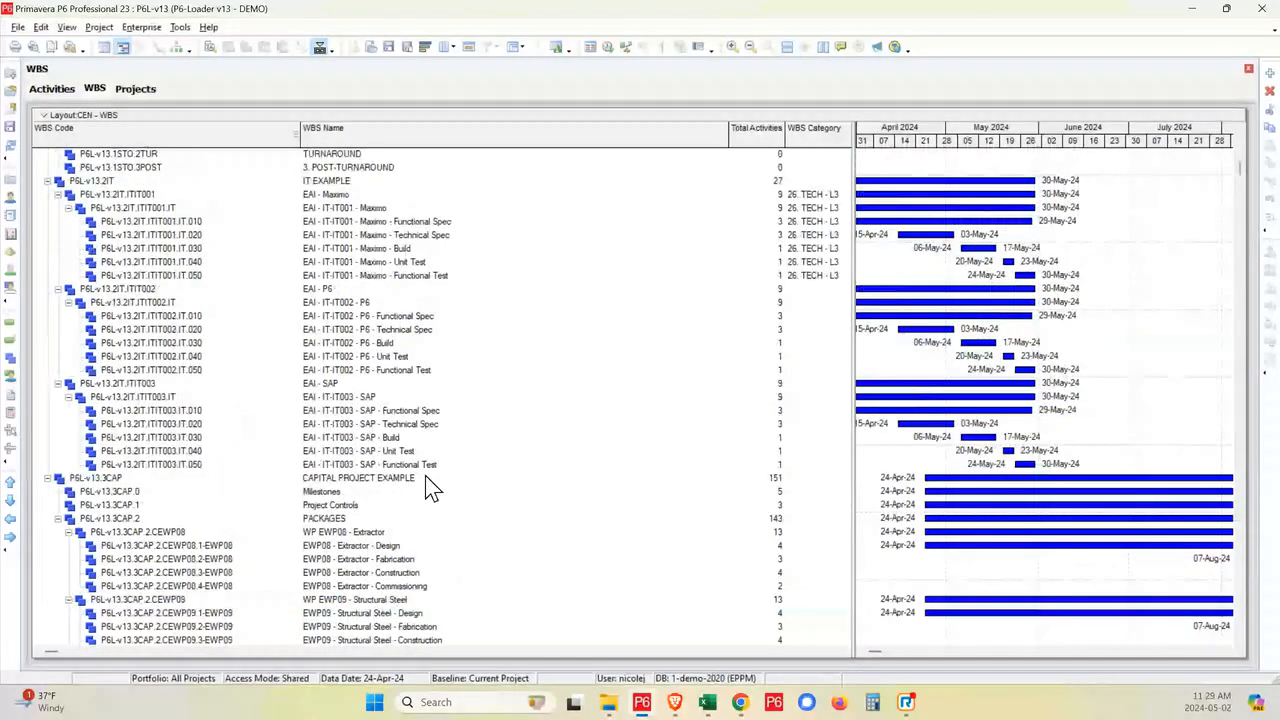
scroll(426, 487, up, 1)
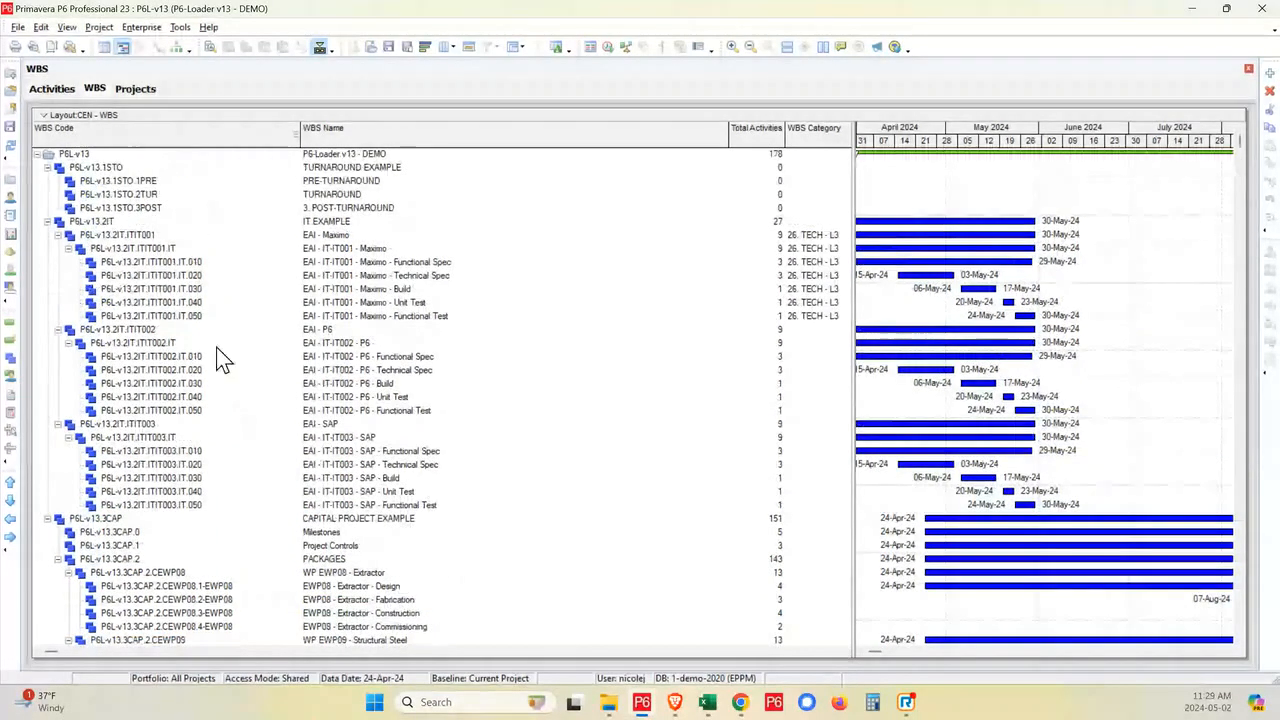
- Return to the activities, show the details and check the relationships of Maximo Functional Spec - Draft and Functional Spec - Review
click(64, 89)
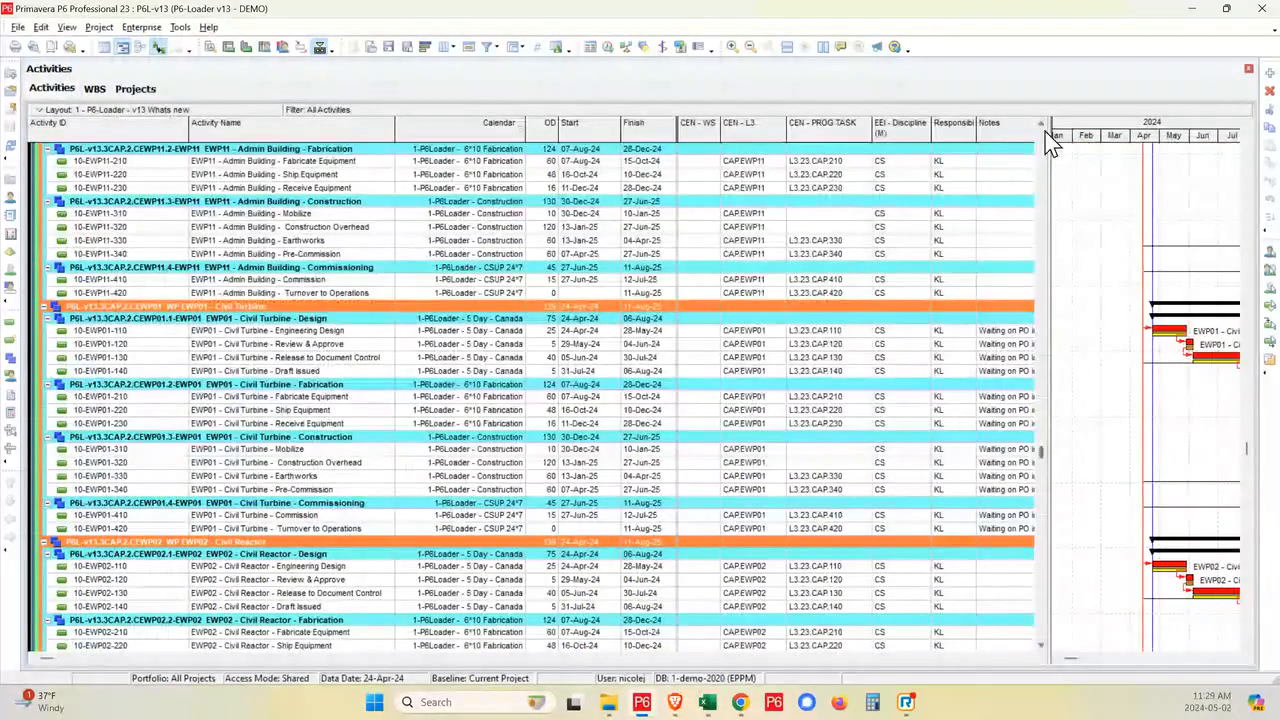
drag(1041, 452, 1045, 131)
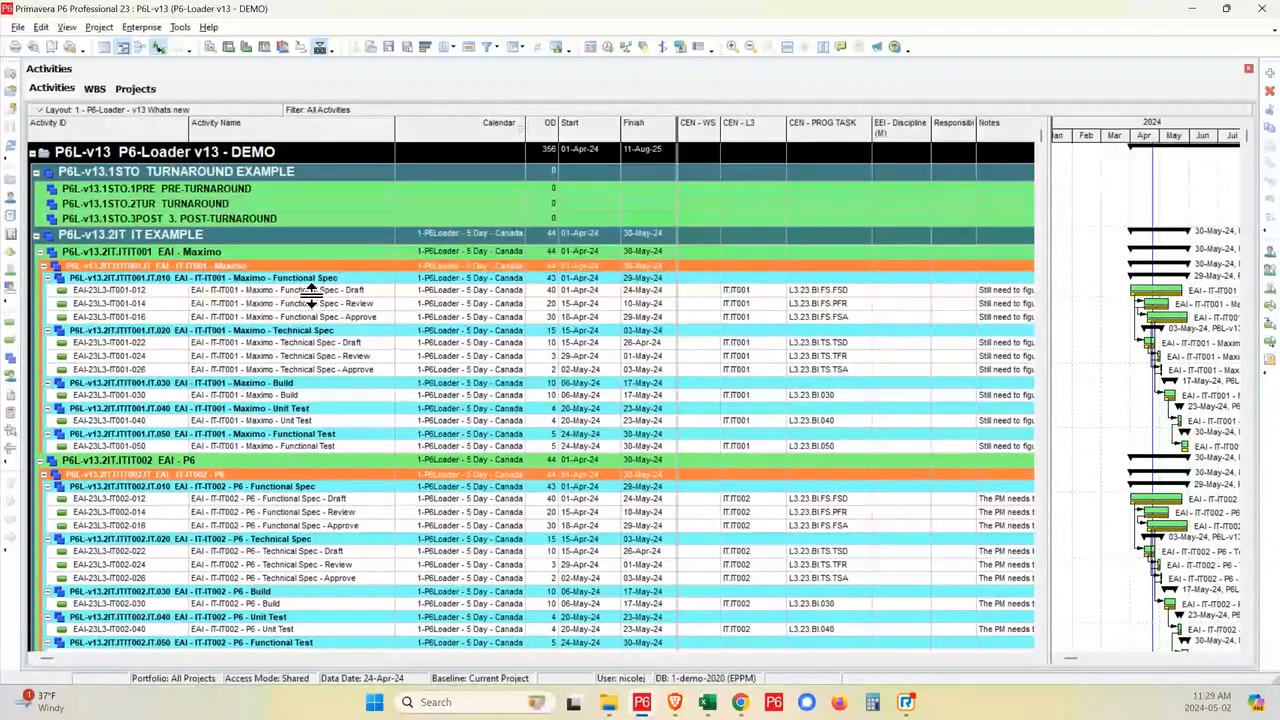
click(383, 290)
click(209, 47)
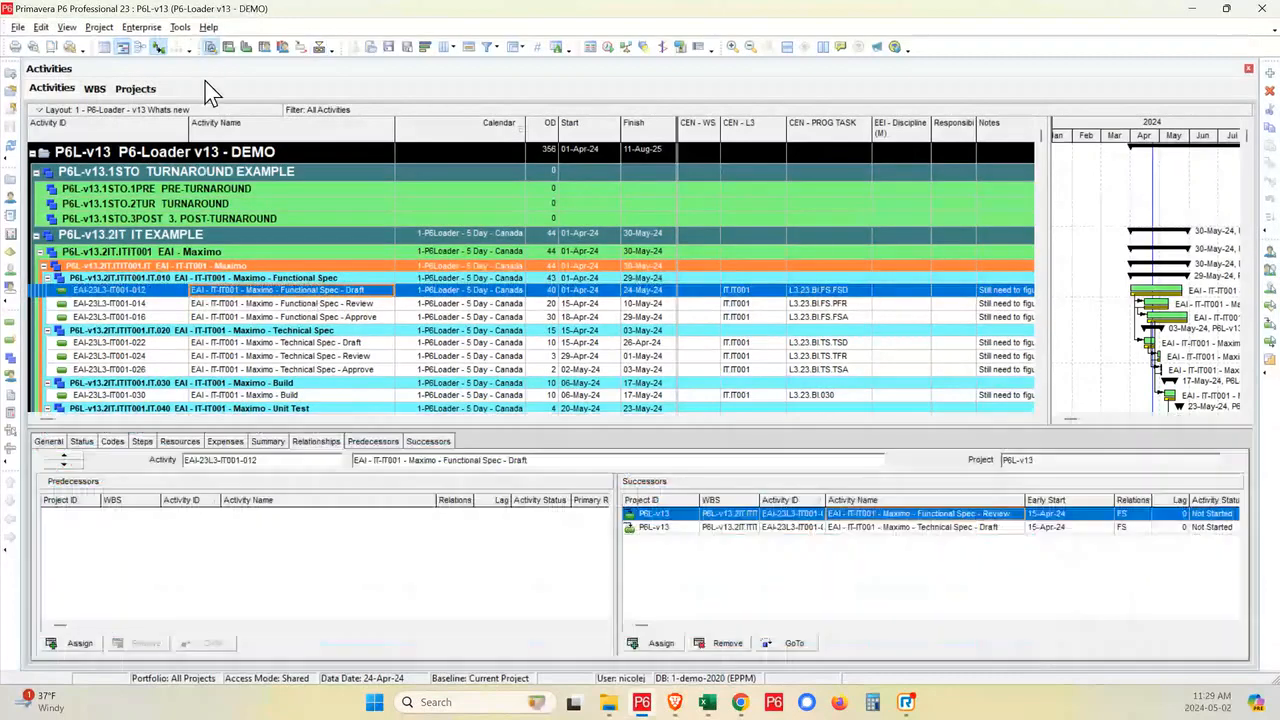
click(305, 303)
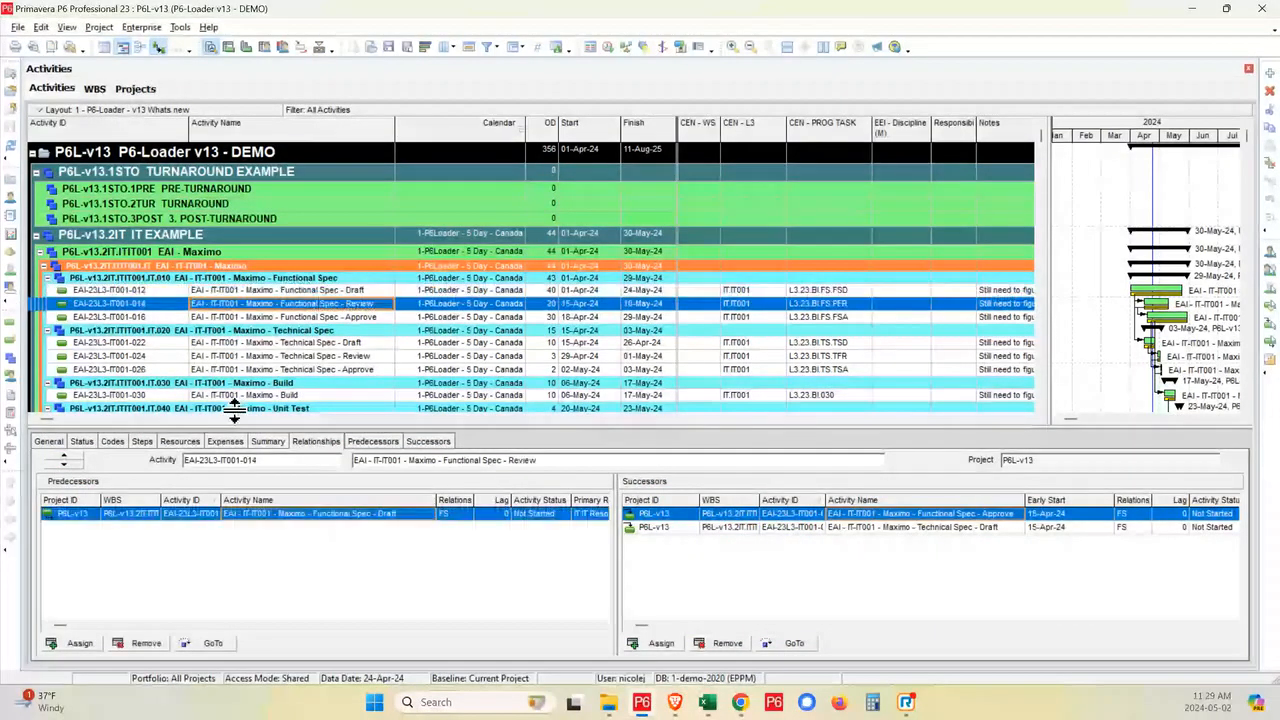
- Check the resources assigned to Maximo Functional Spec - Review and Technical Spec - Review
click(180, 443)
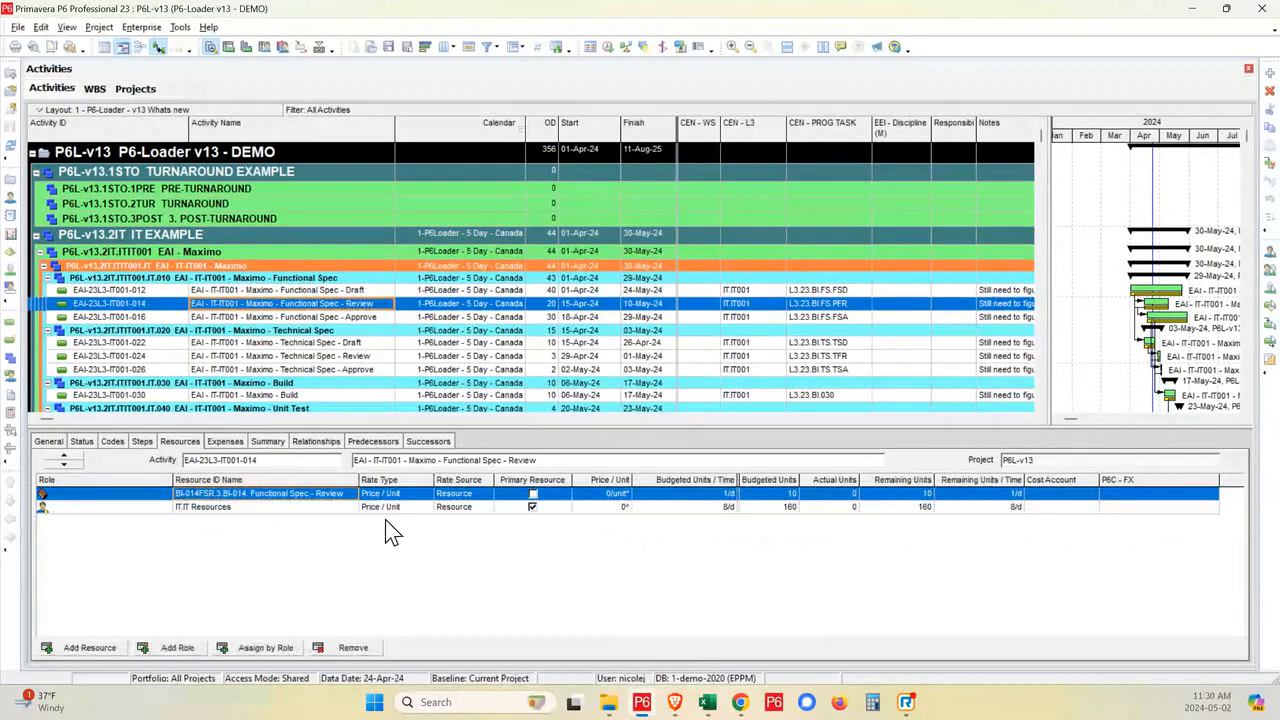
click(355, 356)
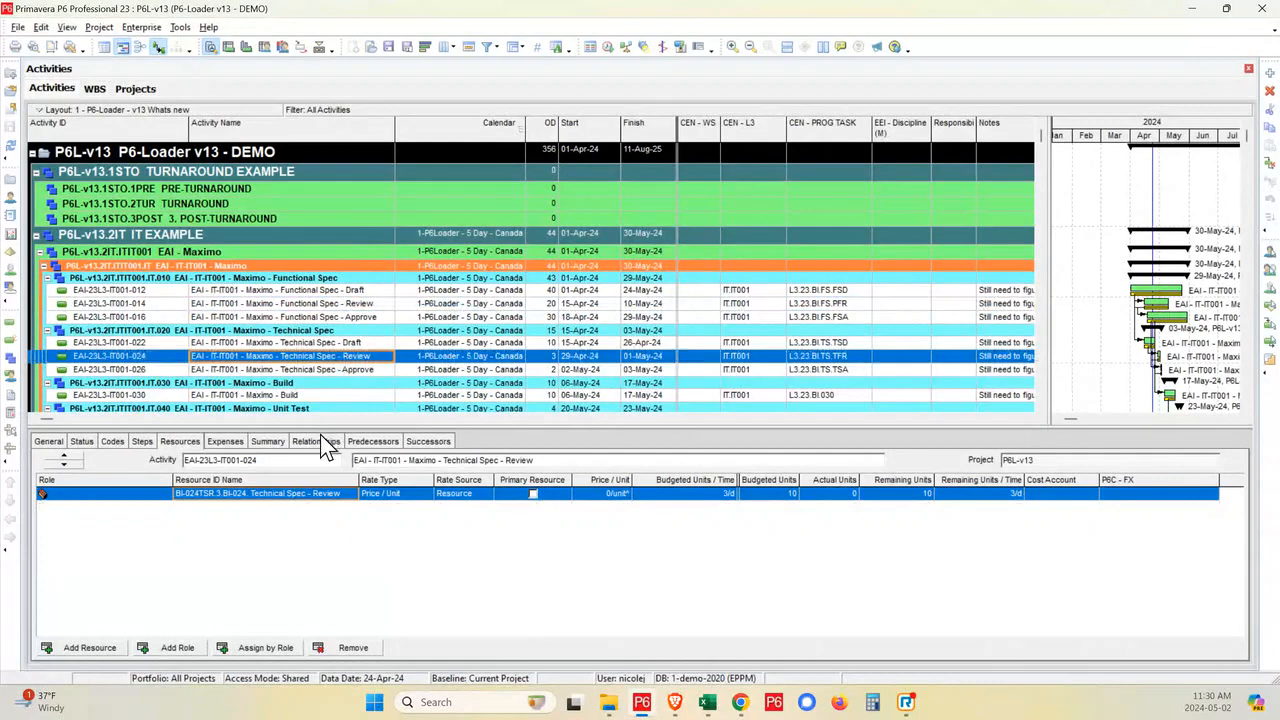
- Check the resources of Maximo Functional Spec - Review and compare its relationships with those of Functional Spec - Draft
click(341, 304)
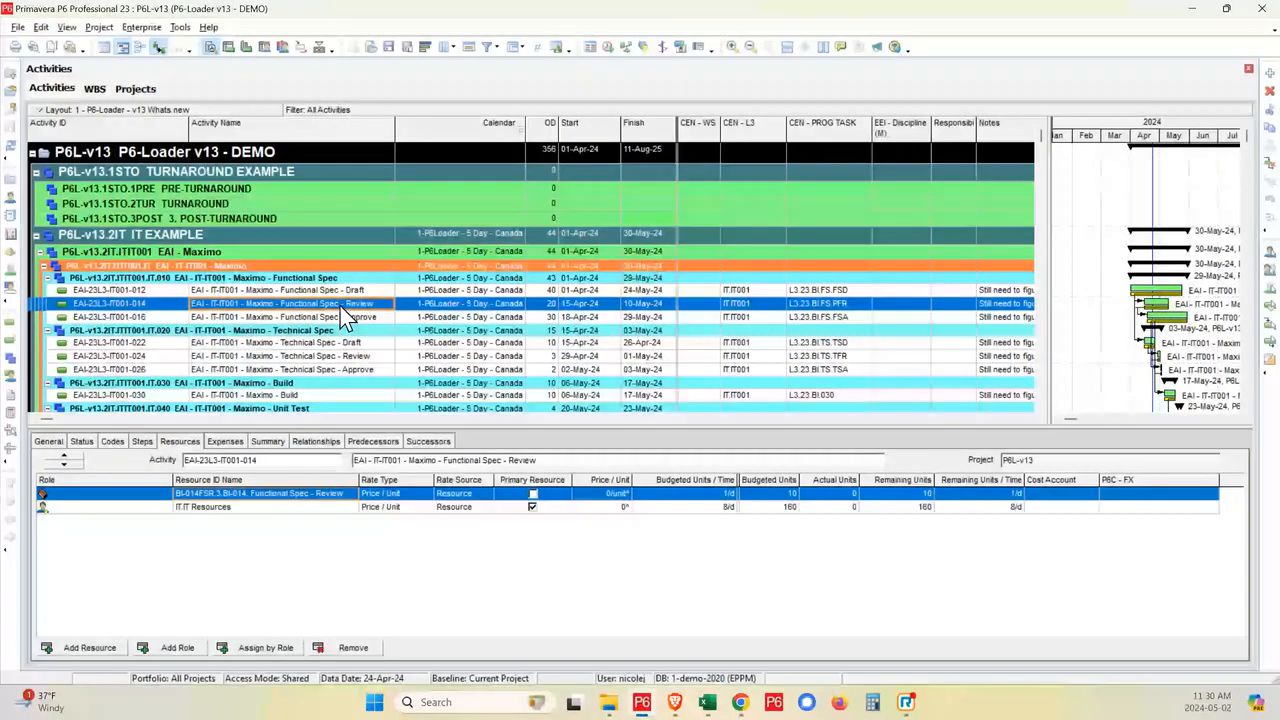
click(241, 508)
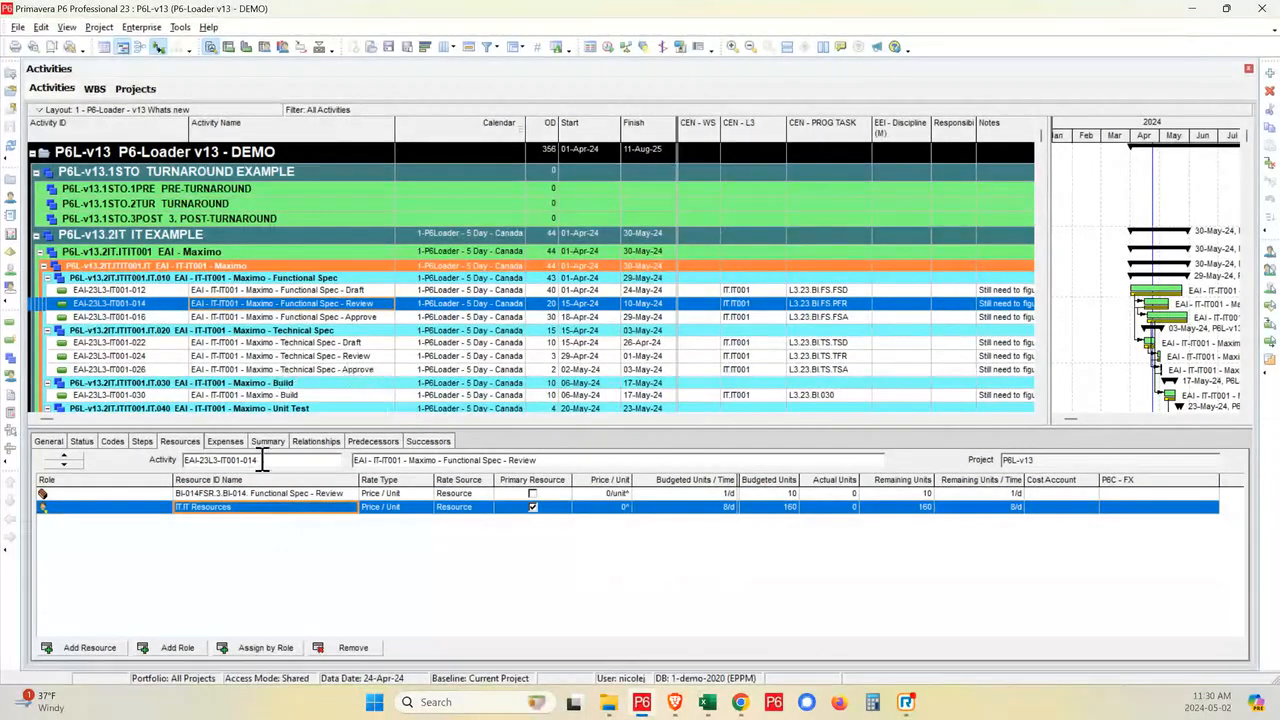
click(318, 443)
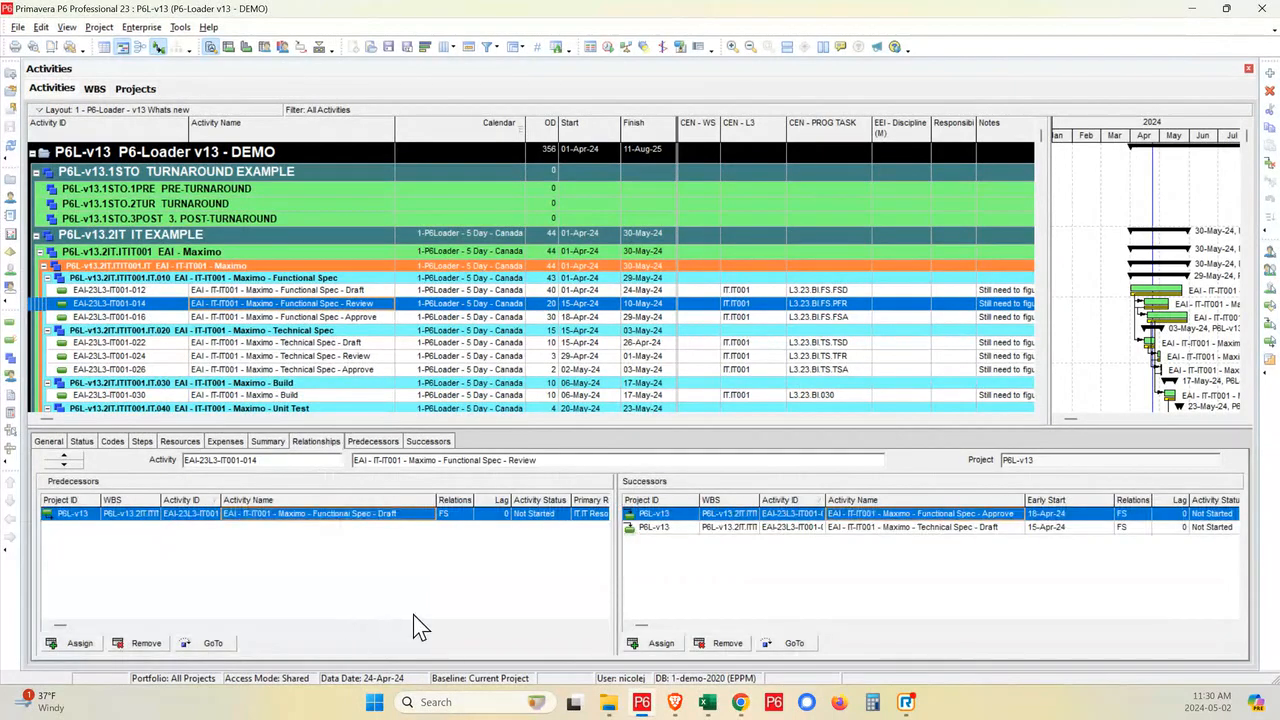
click(360, 292)
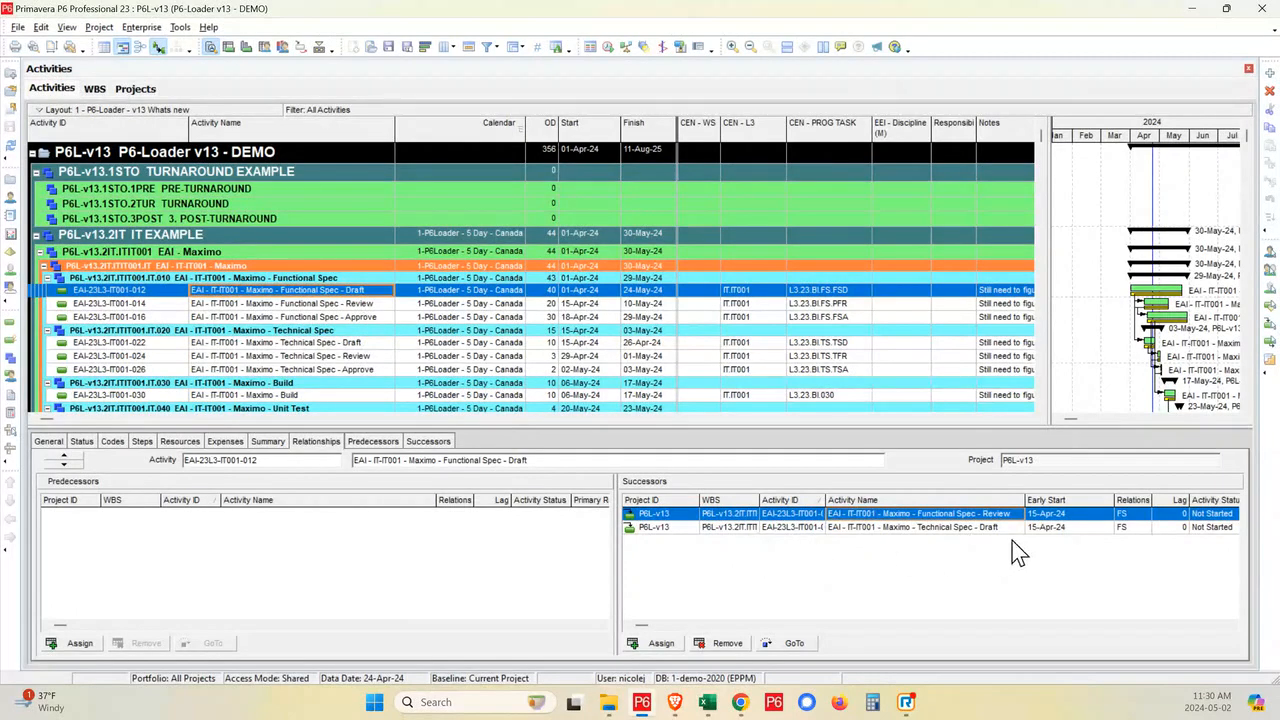
click(913, 530)
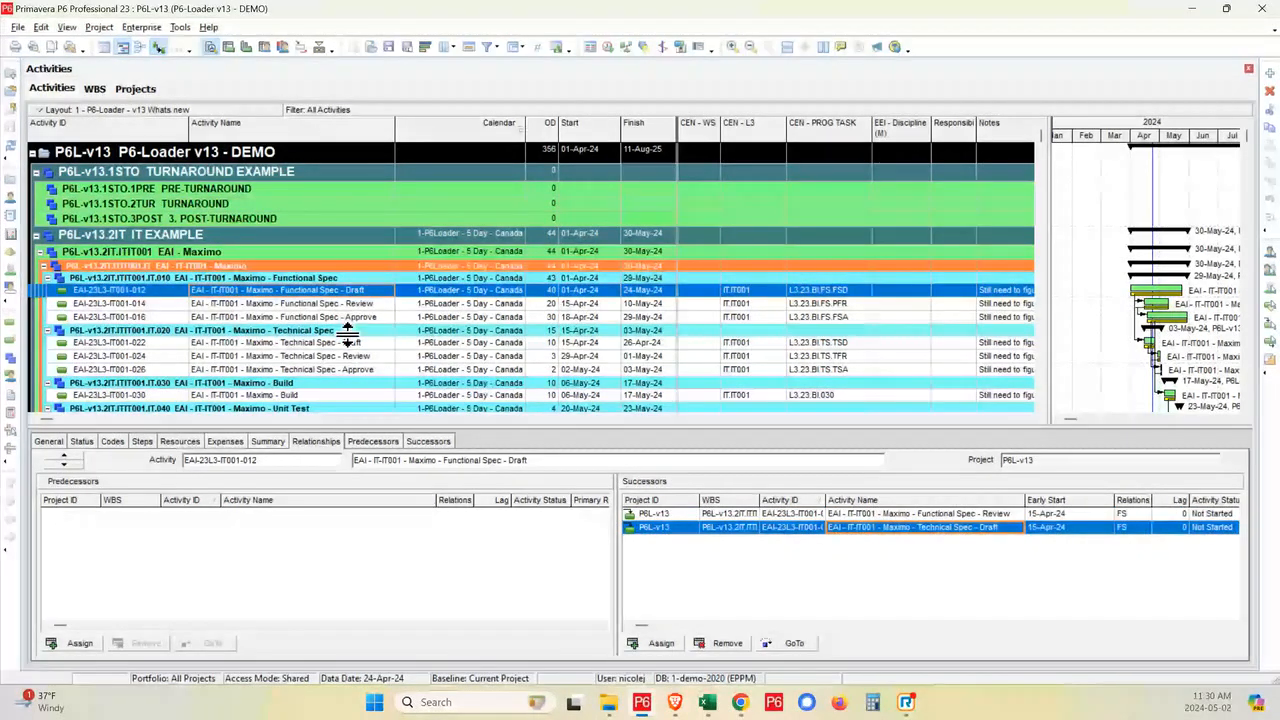
click(364, 306)
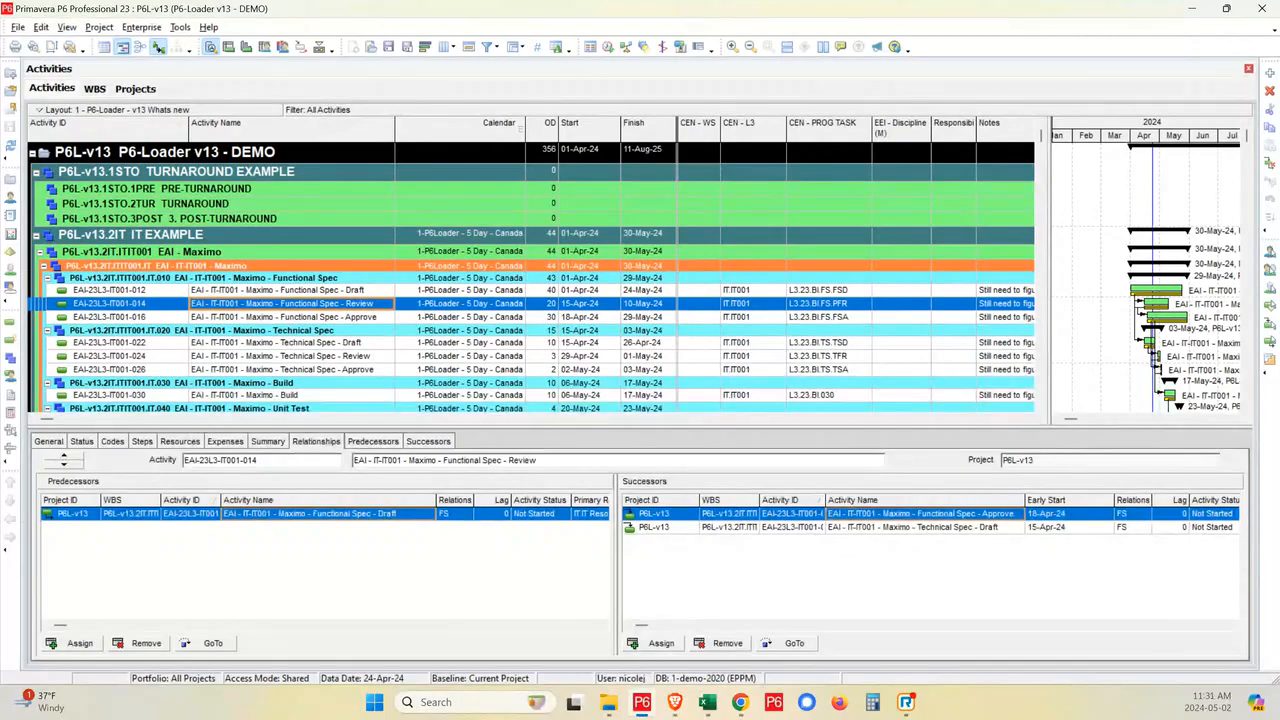
- Switch to the WBS Template Load workbook and insert a blank row between the Maximo IT001 row and the EWP11 Admin Building row
click(710, 705)
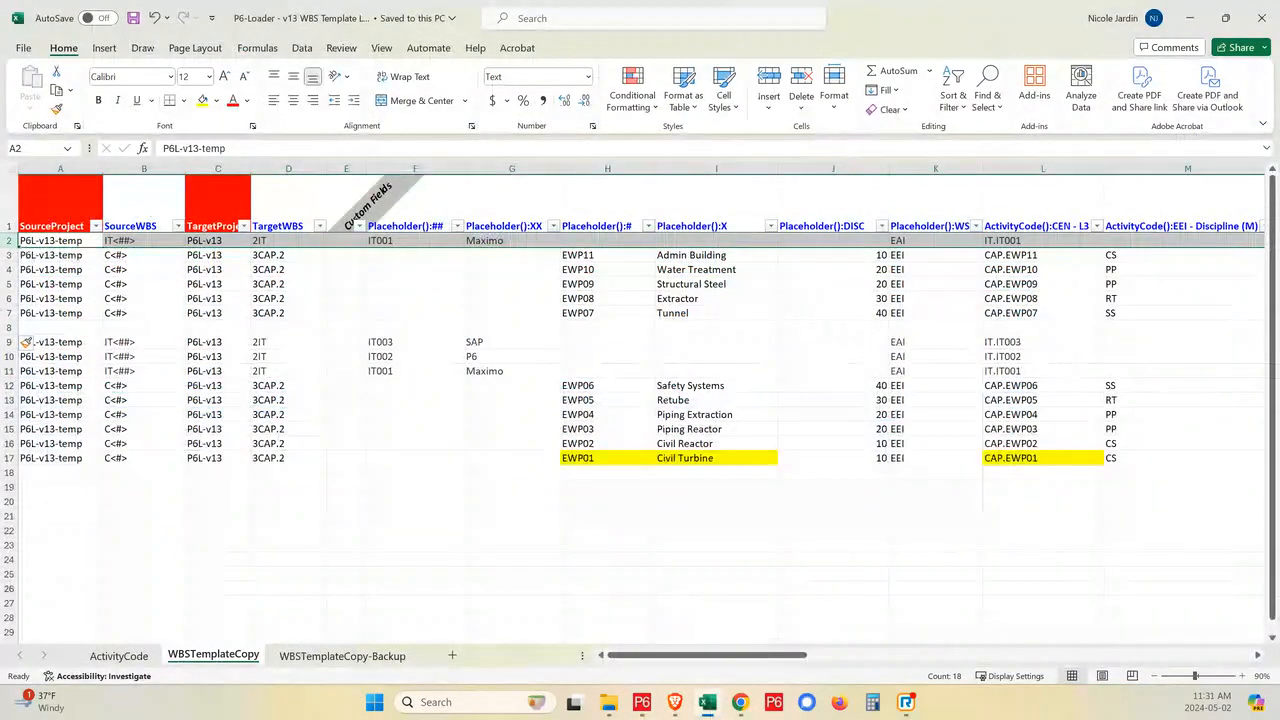
click(9, 255)
right_click(9, 255)
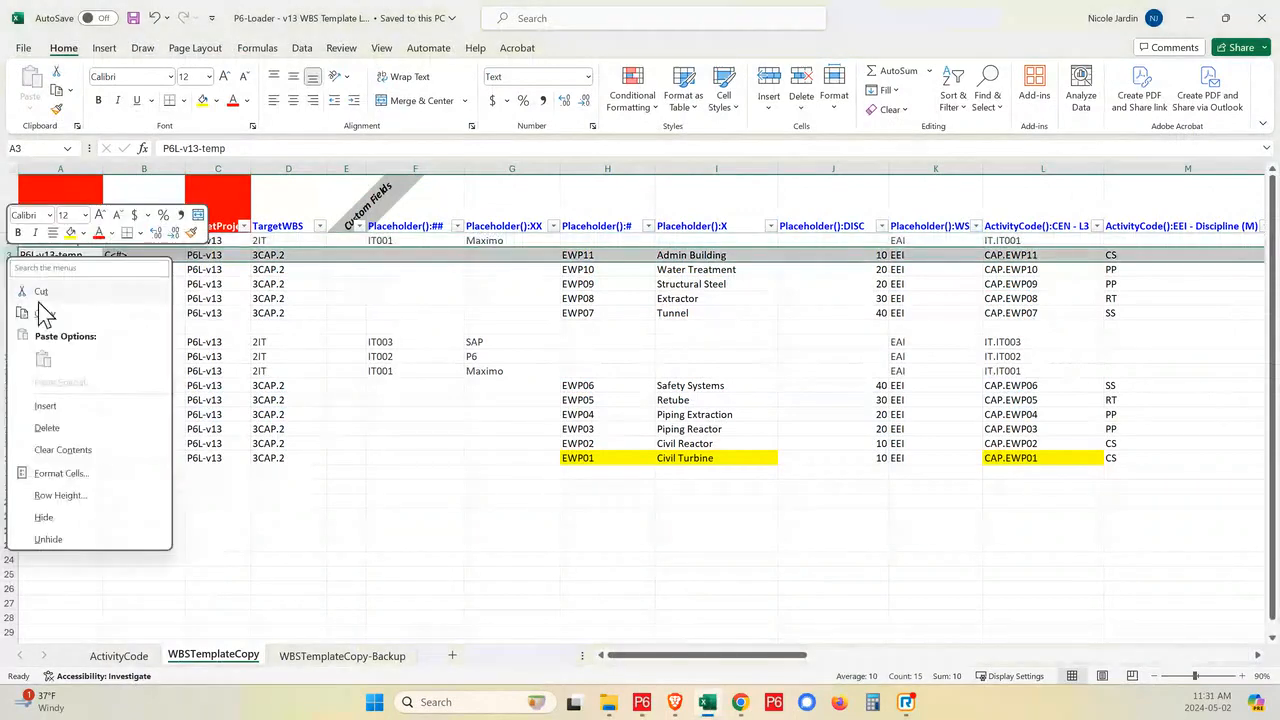
click(46, 406)
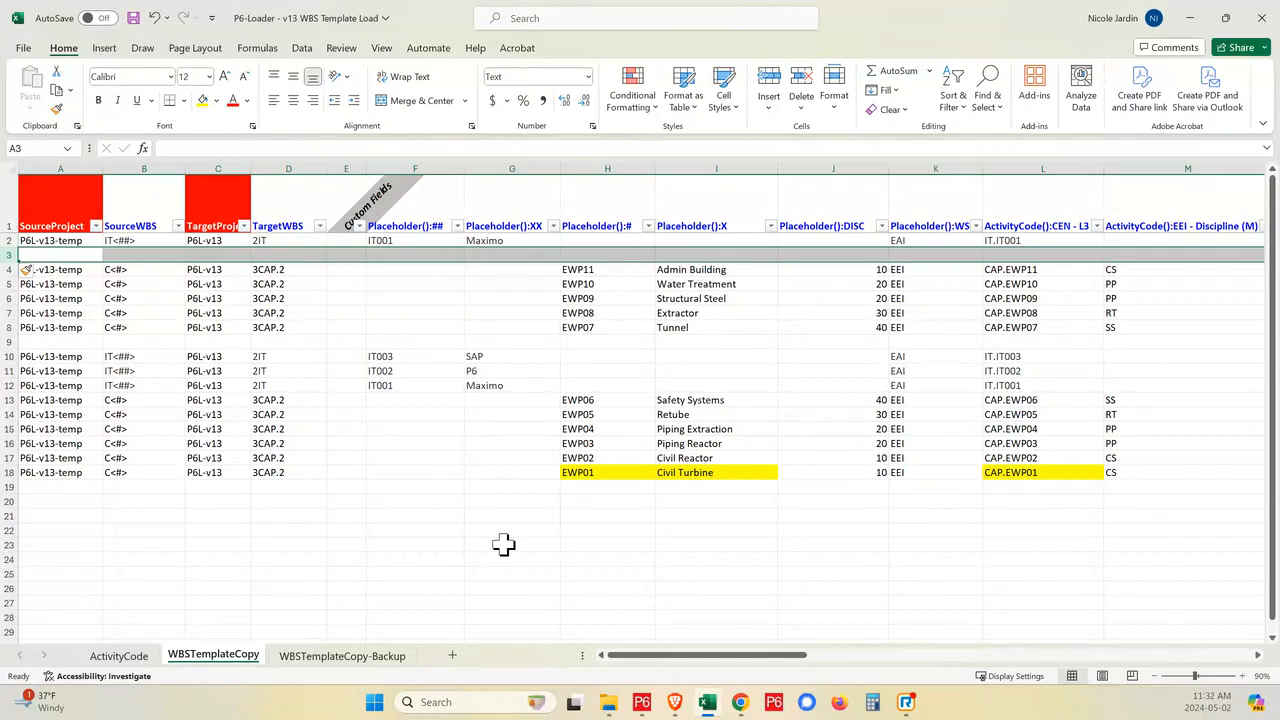
- Open the P6-Loader - v13 Extract workbook from the P6-Loader v13 folder in Downloads
mouse_move(648, 708)
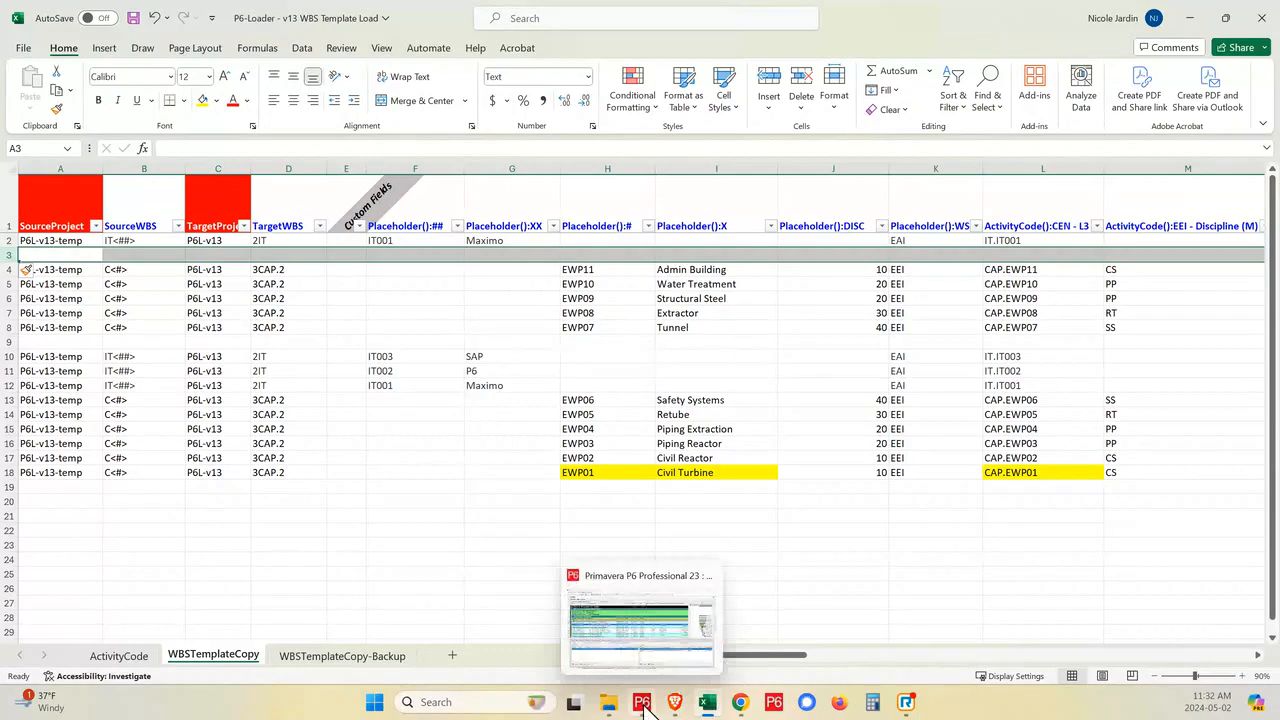
click(648, 708)
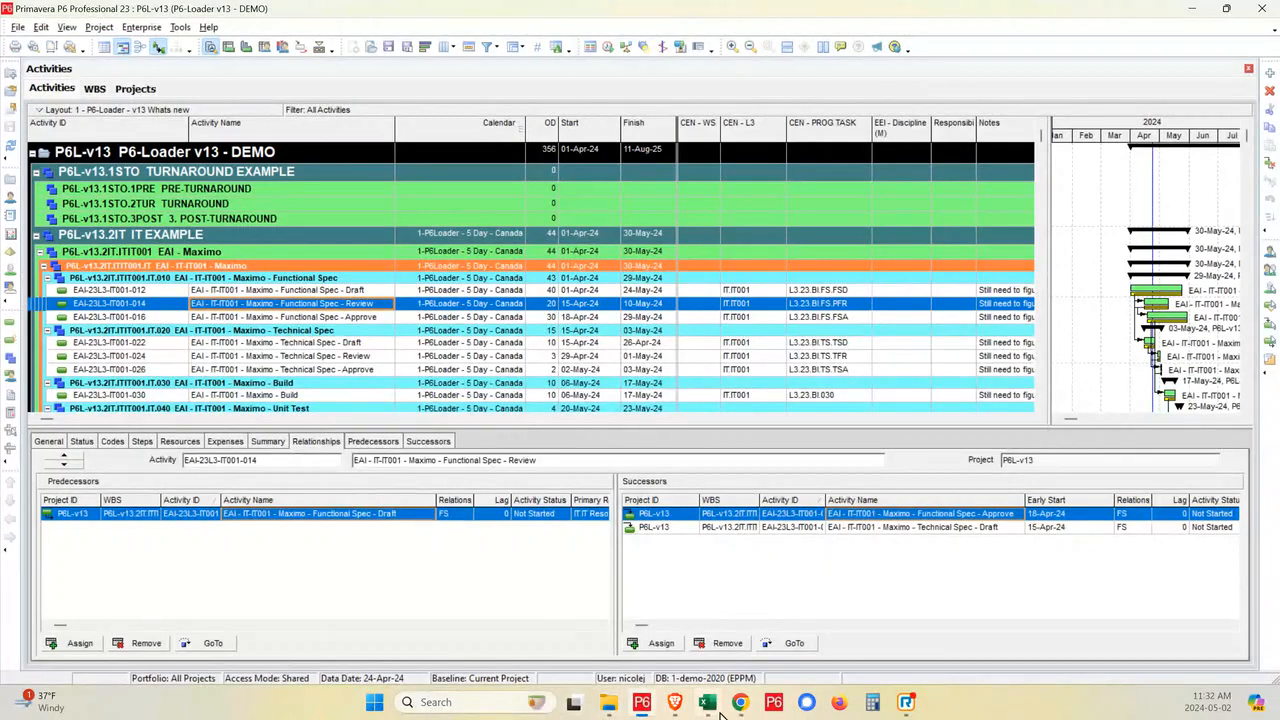
mouse_move(712, 706)
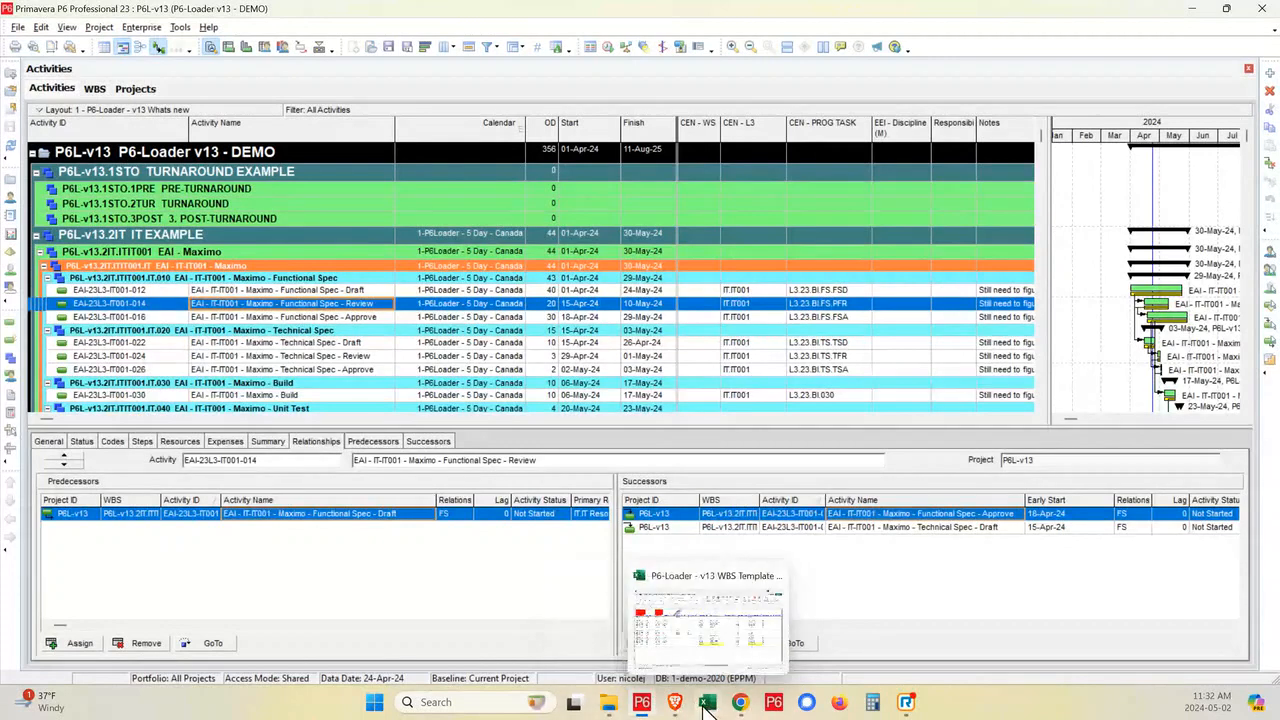
click(608, 702)
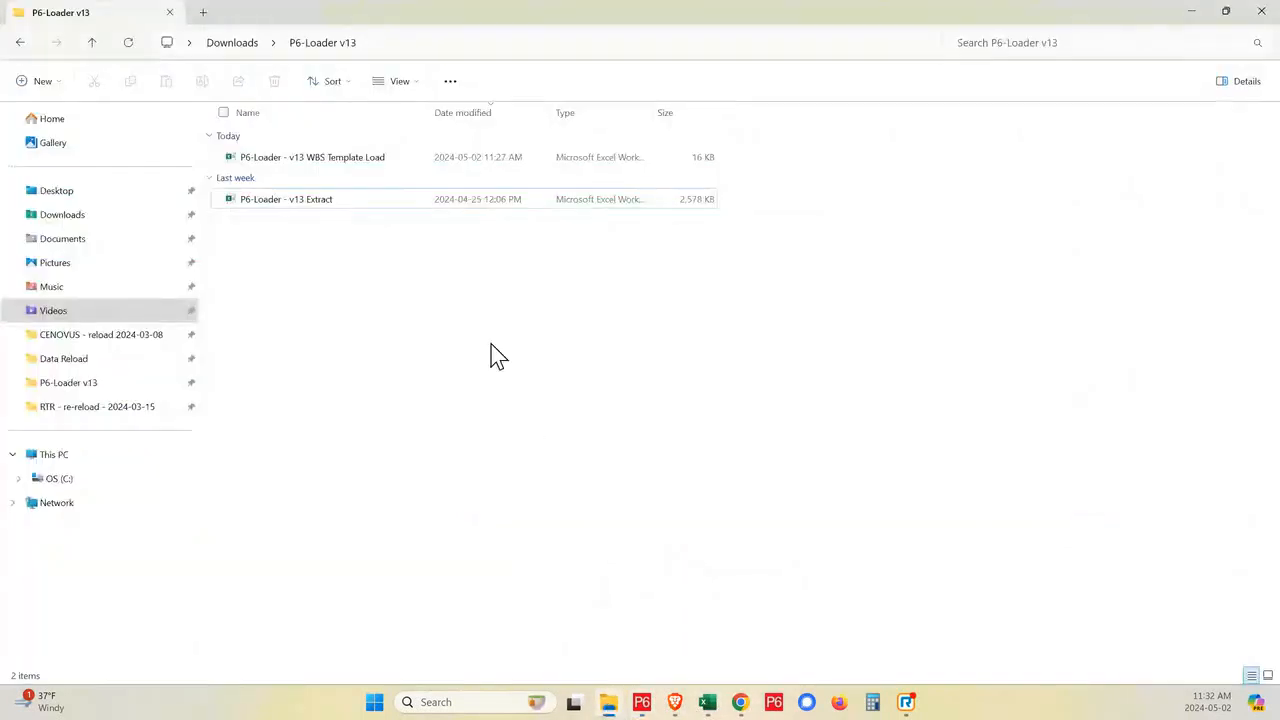
double_click(332, 200)
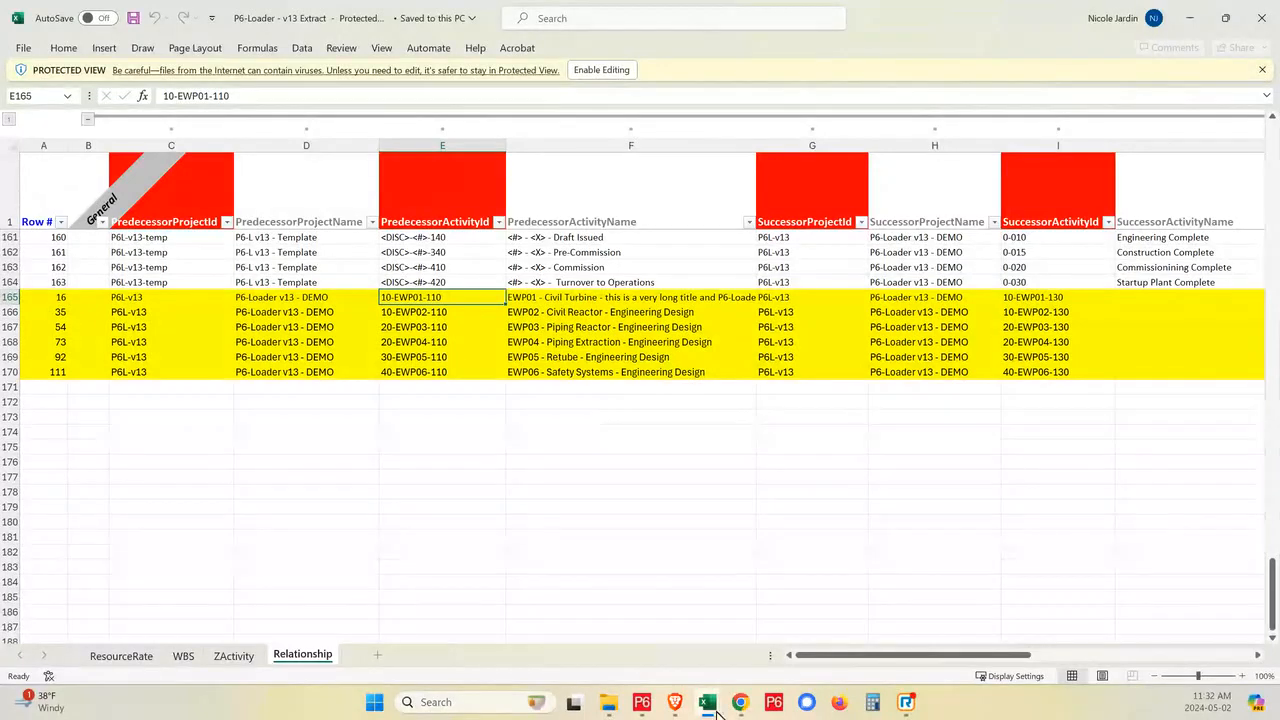
- In P6-Loader's extract options, find the v13 definitions and load NJ - v13 - relationships/rates/wbs, discarding the pending changes
mouse_move(675, 705)
click(624, 639)
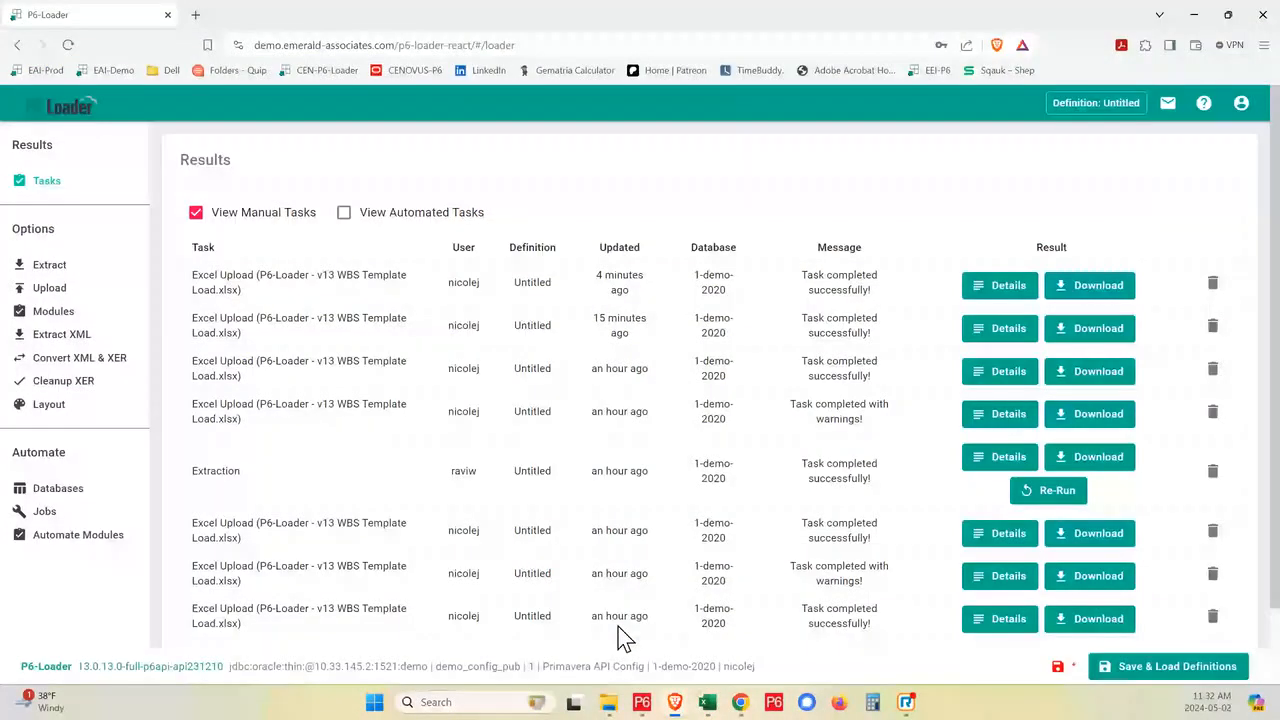
click(50, 268)
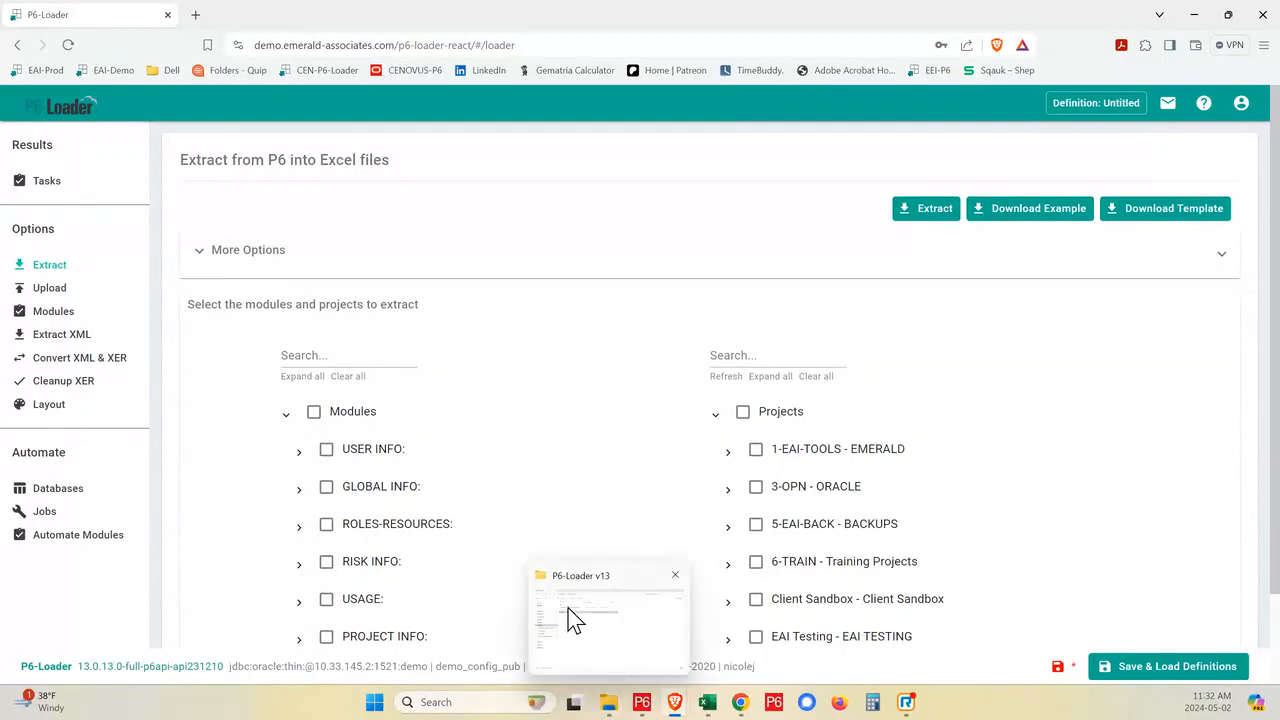
click(378, 356)
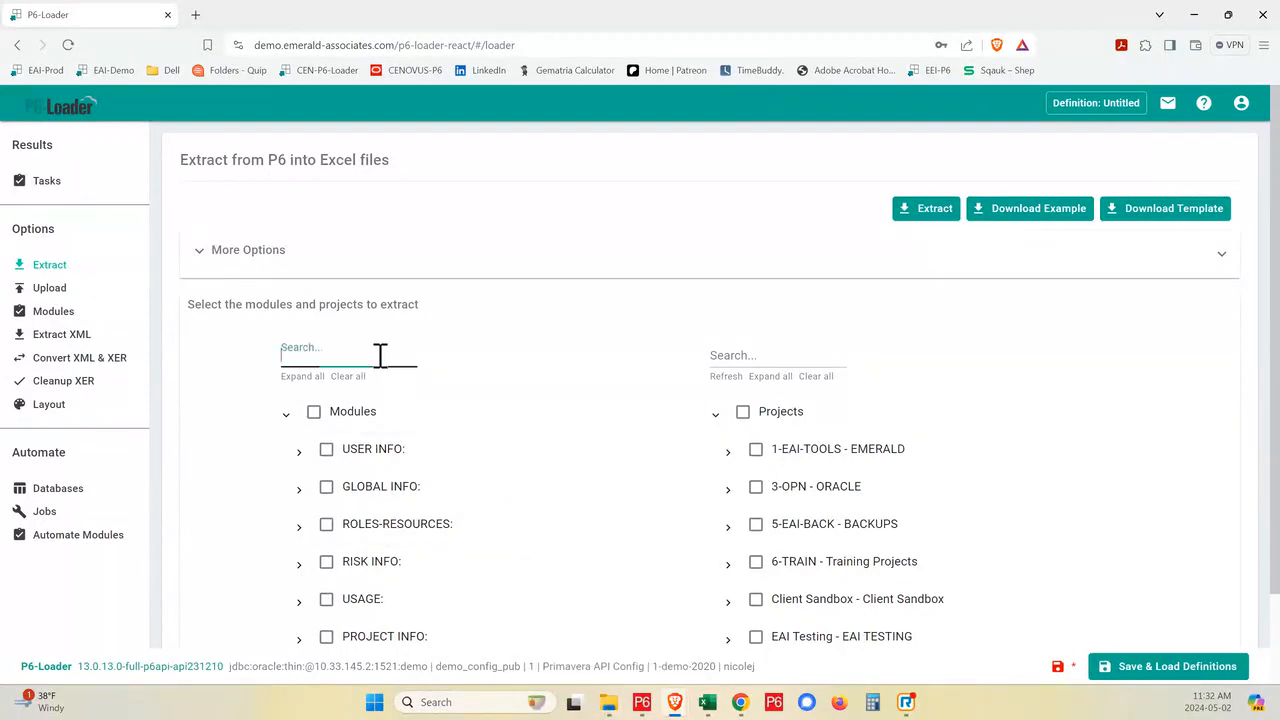
click(1152, 670)
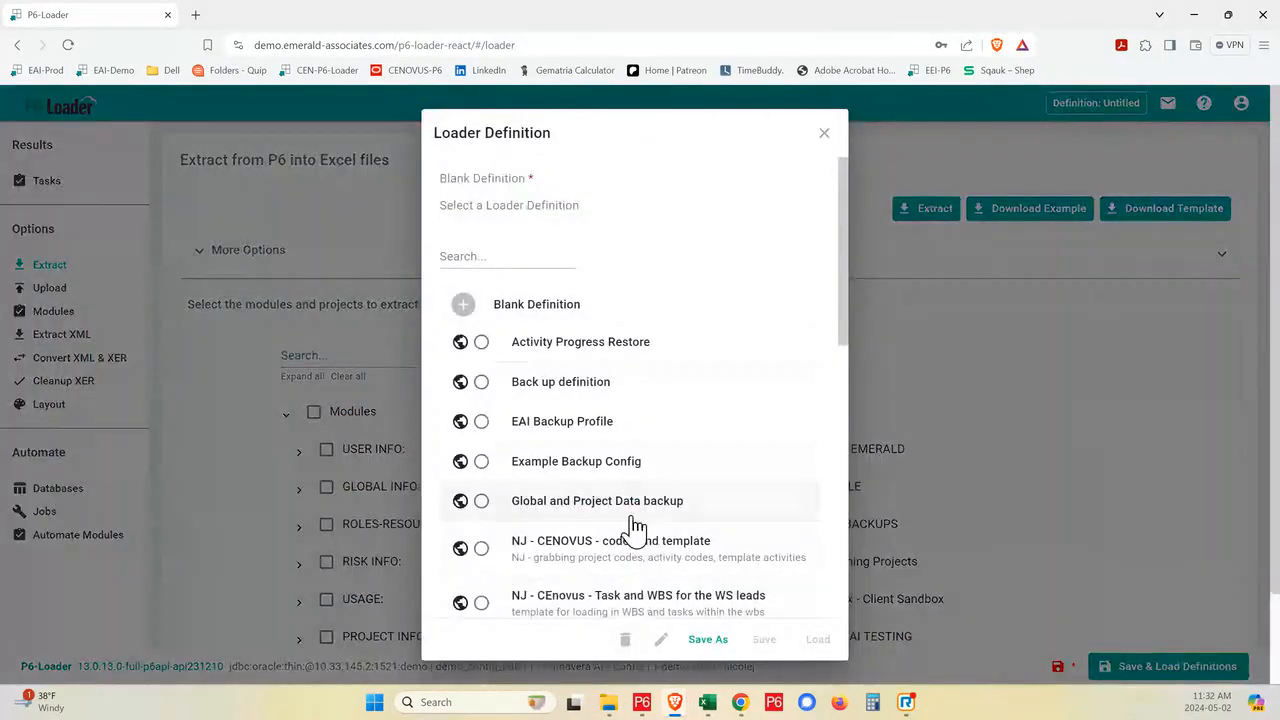
scroll(634, 535, down, 2)
scroll(634, 541, up, 2)
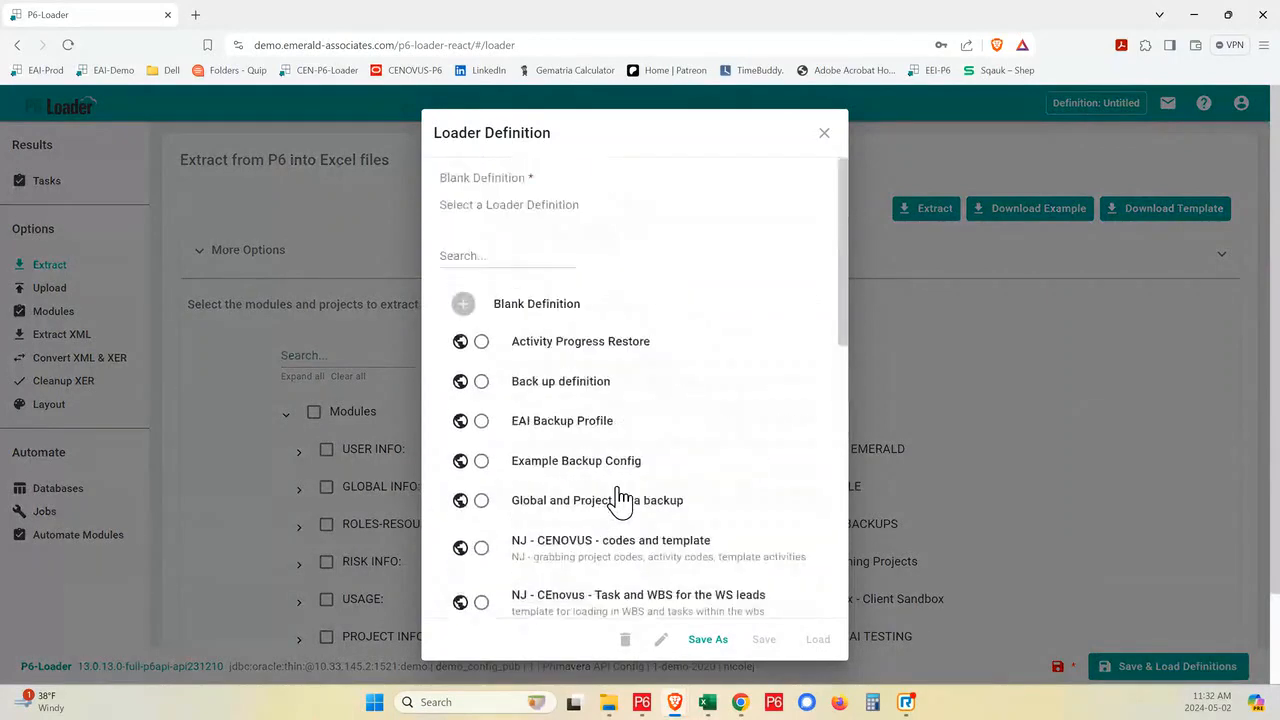
click(557, 257)
text(v13)
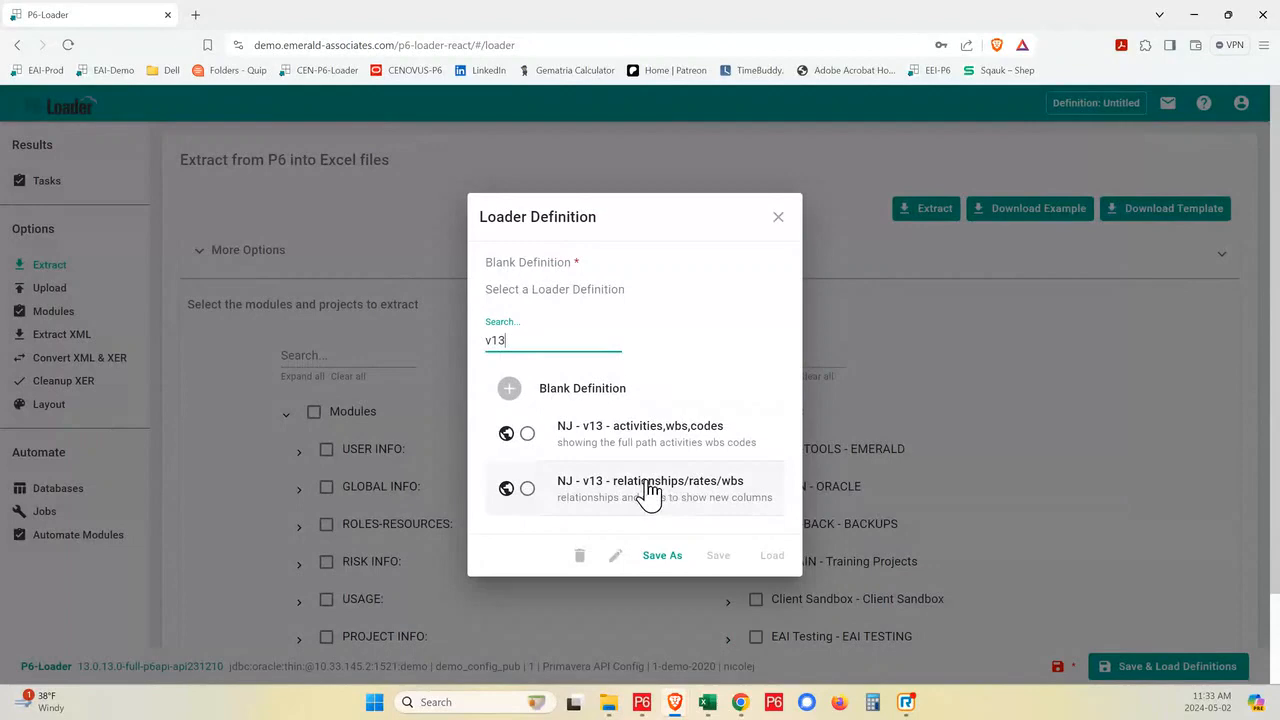
click(648, 490)
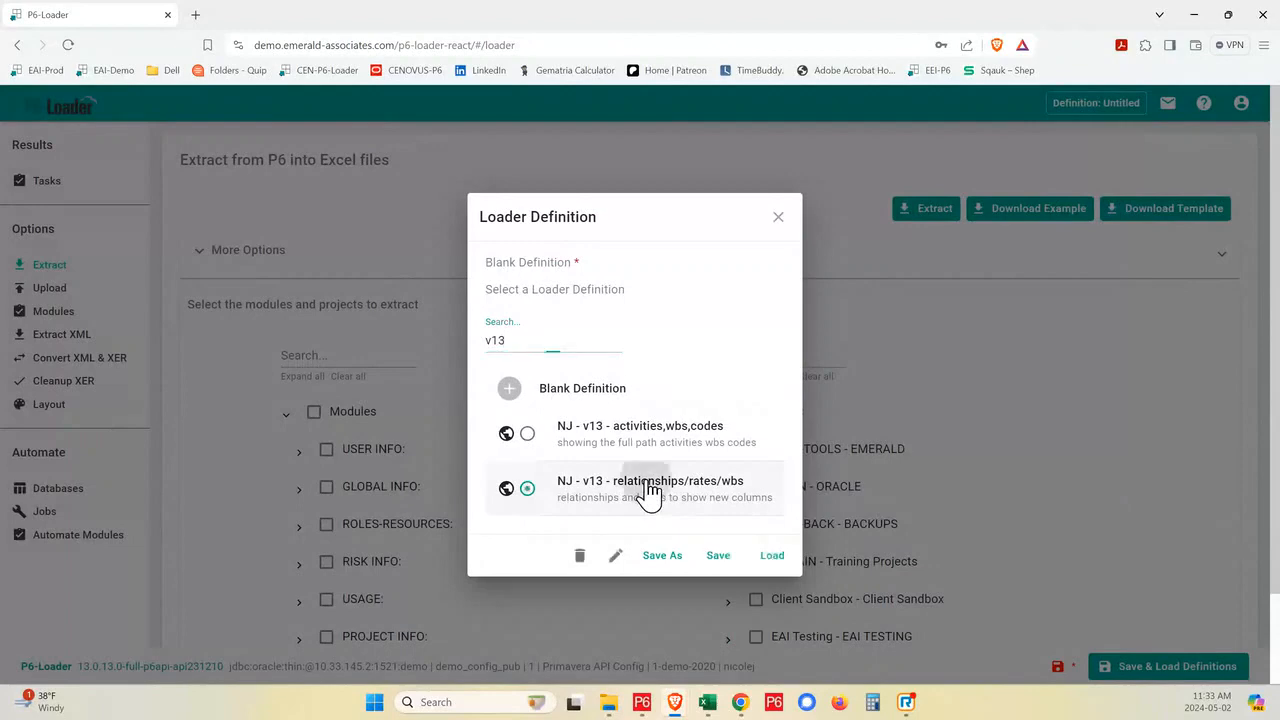
click(778, 558)
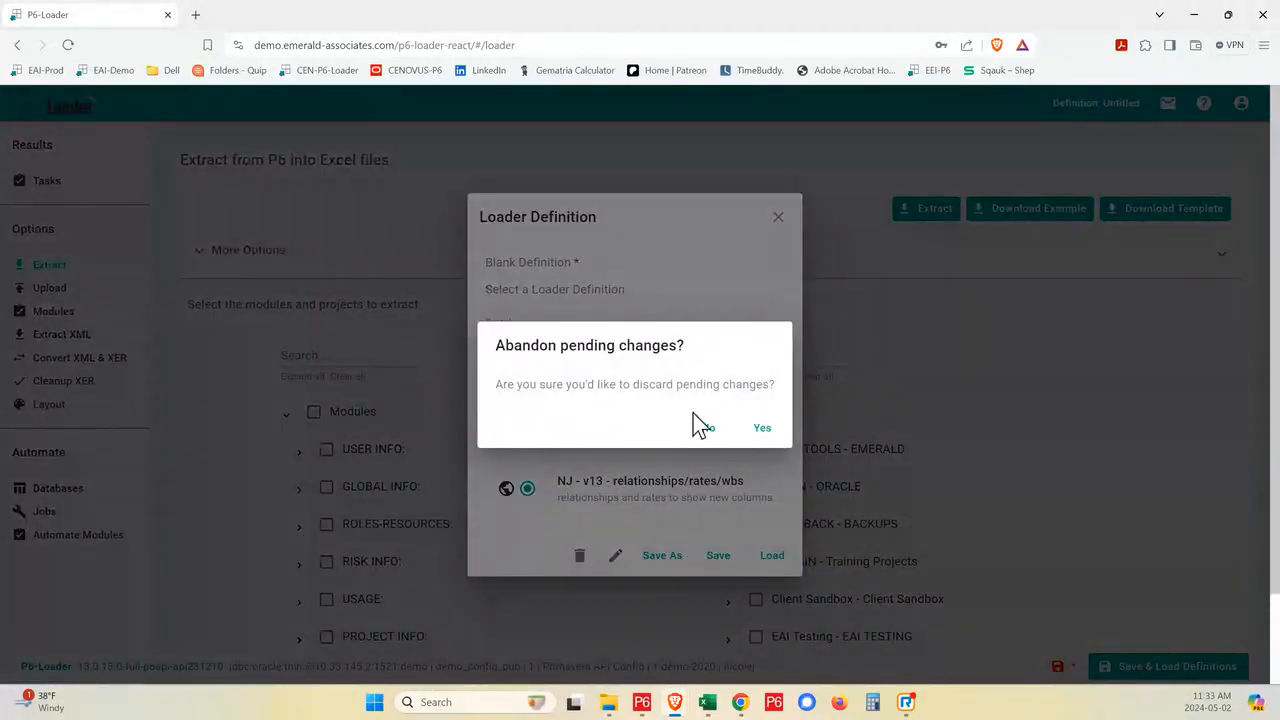
click(763, 440)
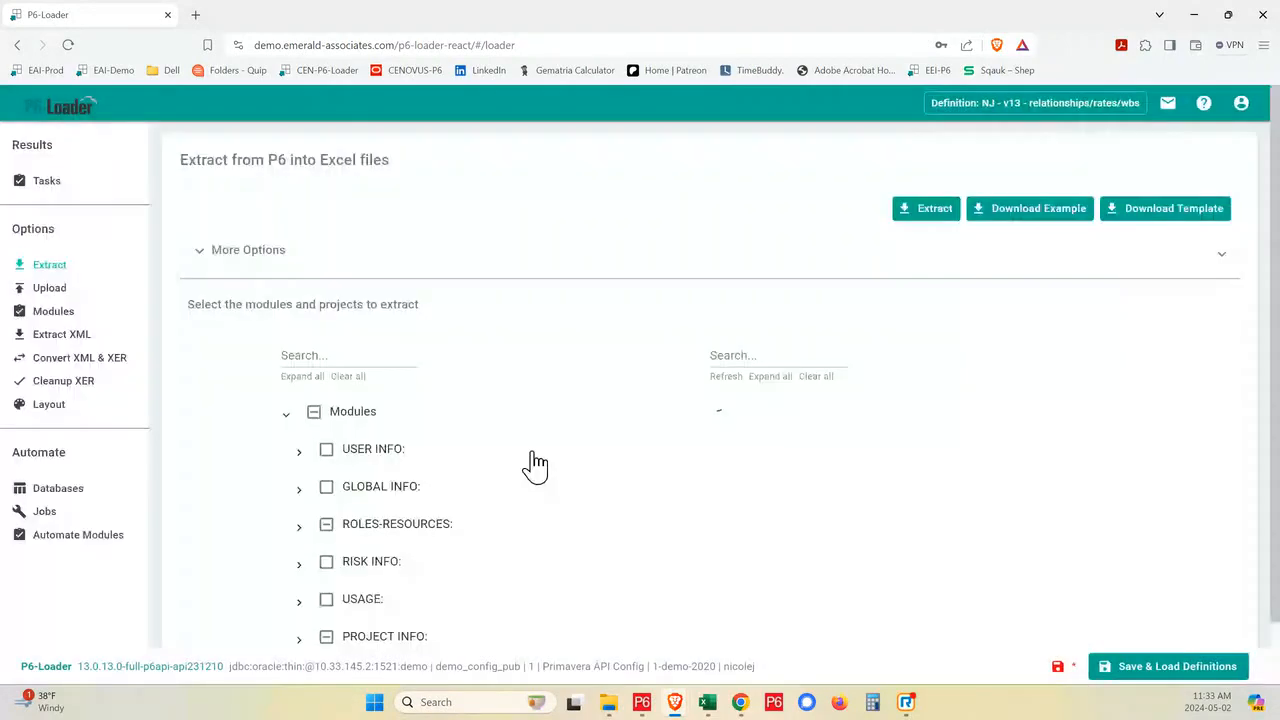
- Expand the ROLES-RESOURCES modules and review which ones the loaded definition selects for extraction
scroll(318, 450, down, 1)
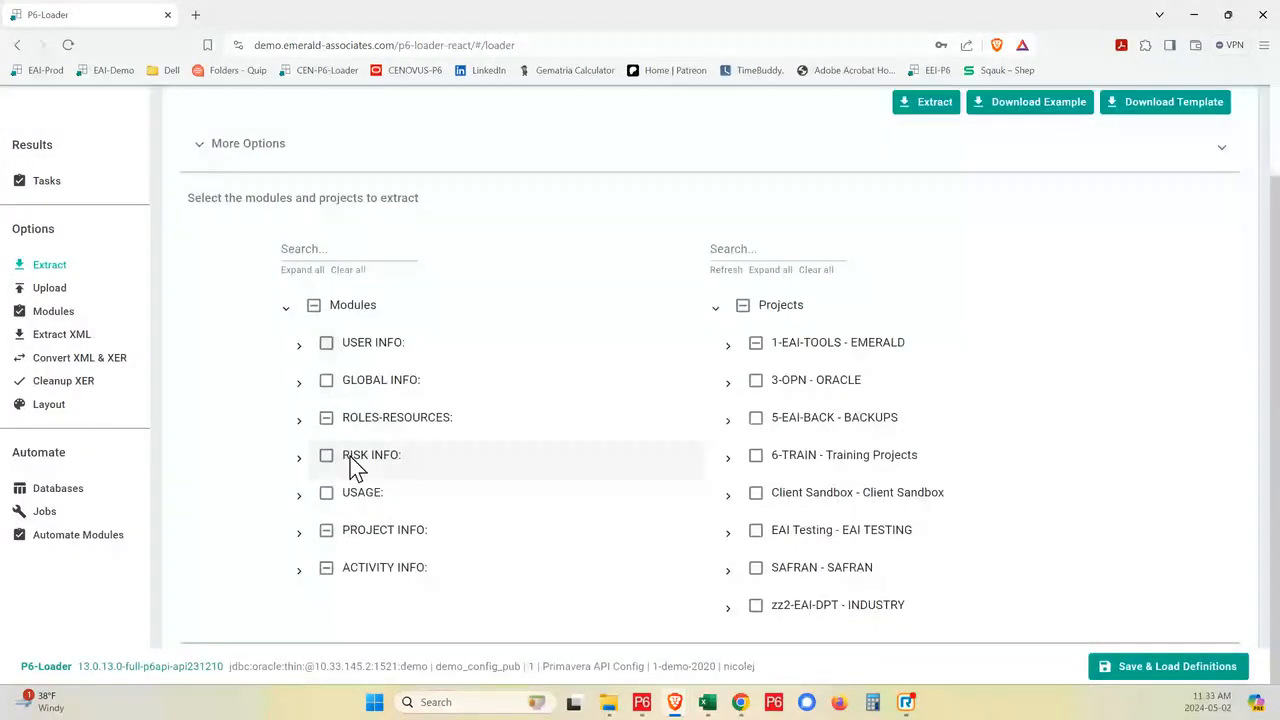
click(300, 421)
scroll(302, 425, down, 1)
scroll(305, 437, down, 2)
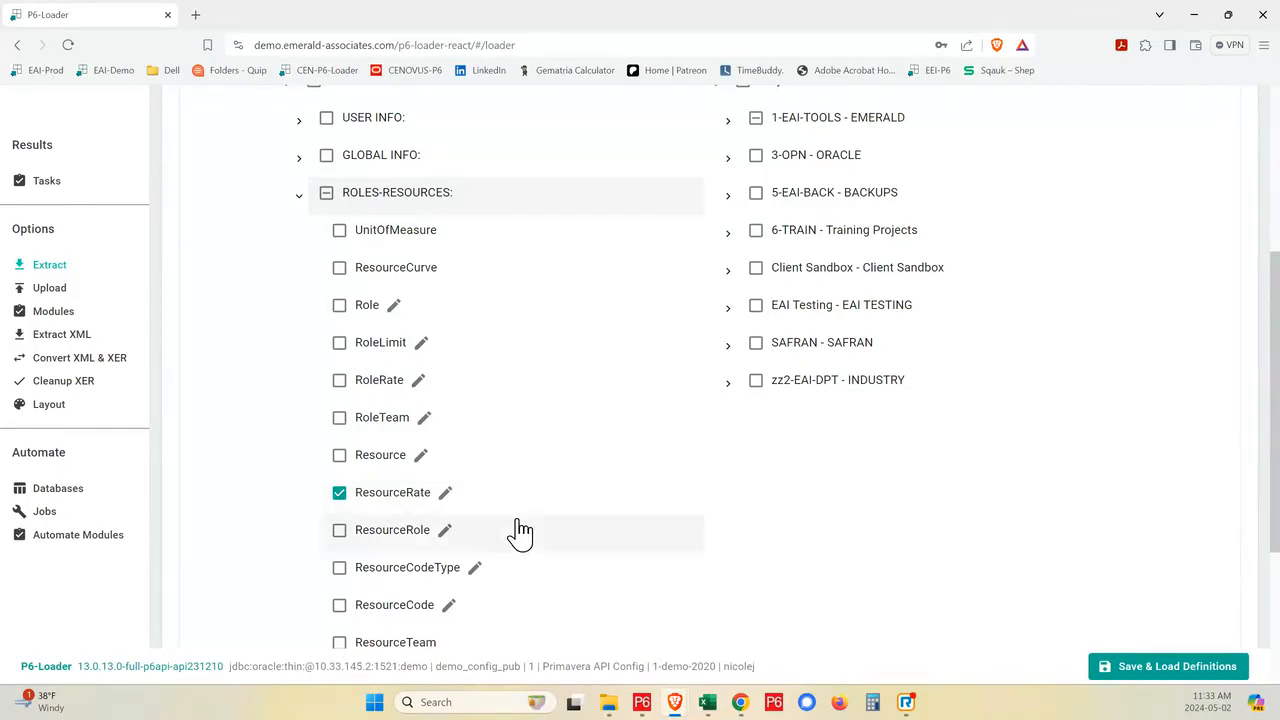
scroll(445, 510, down, 1)
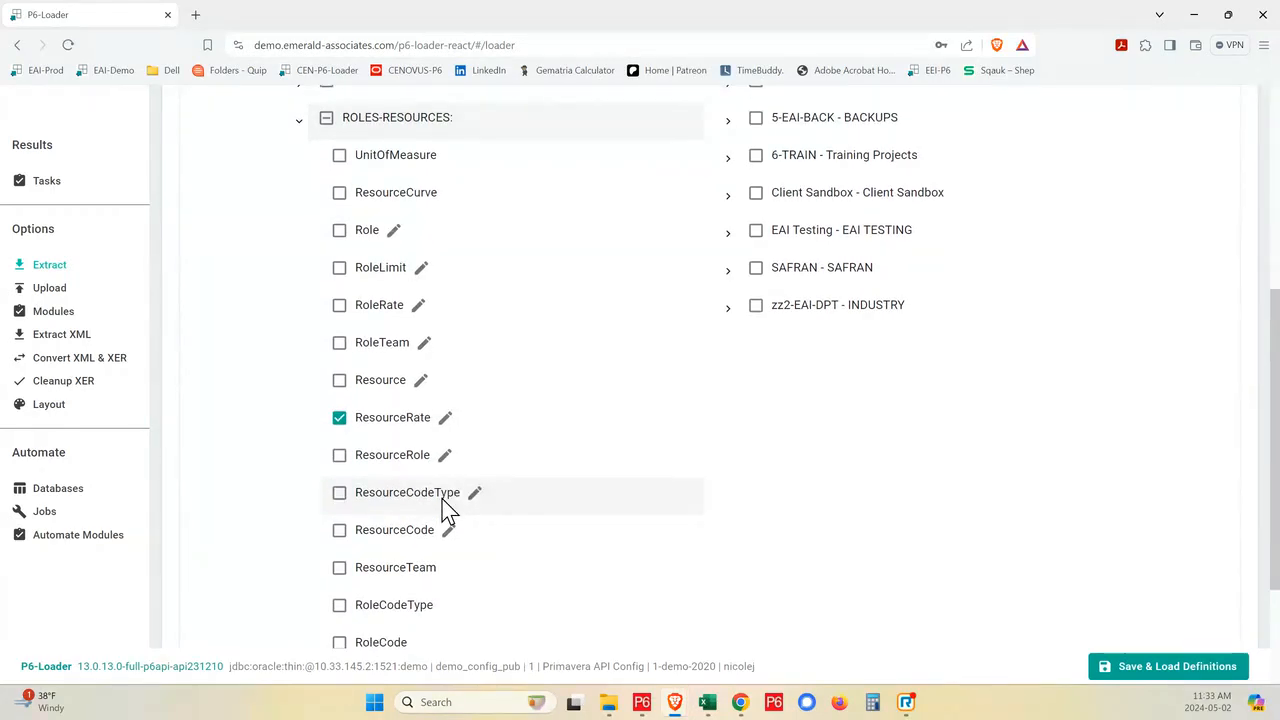
- Switch to Primavera P6, open the resources view and filter it to All Resources
click(645, 704)
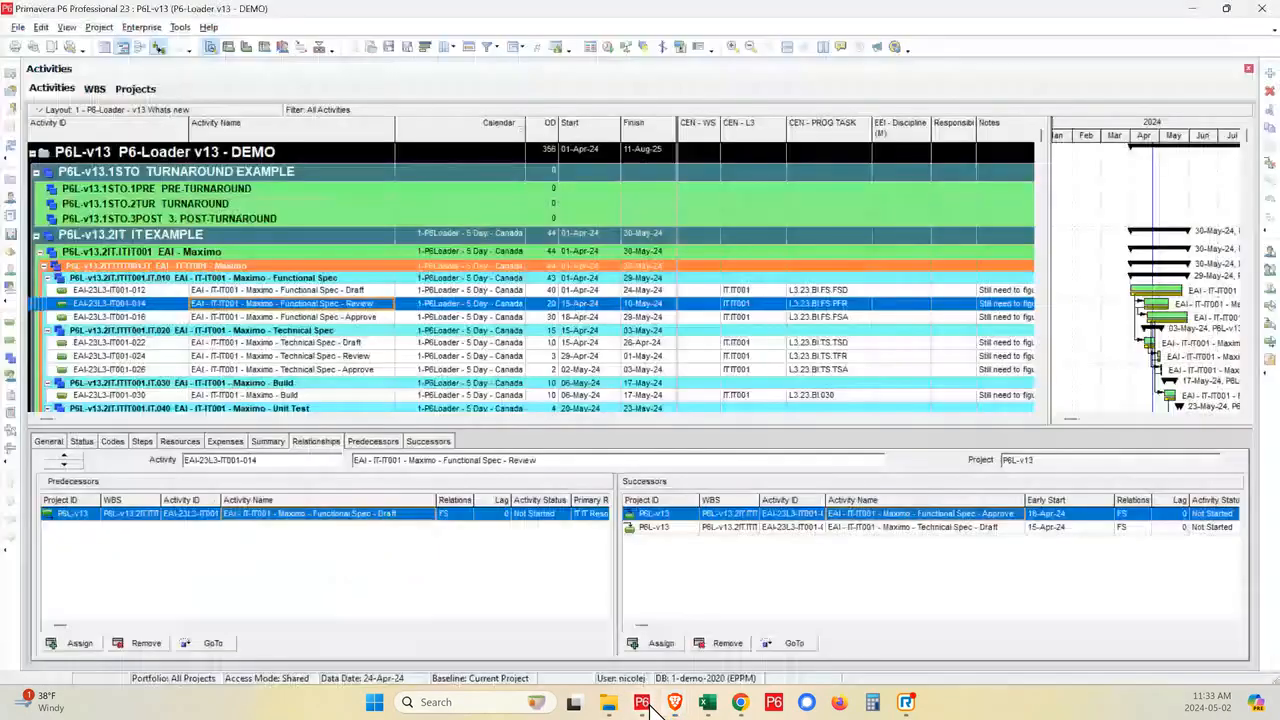
click(10, 198)
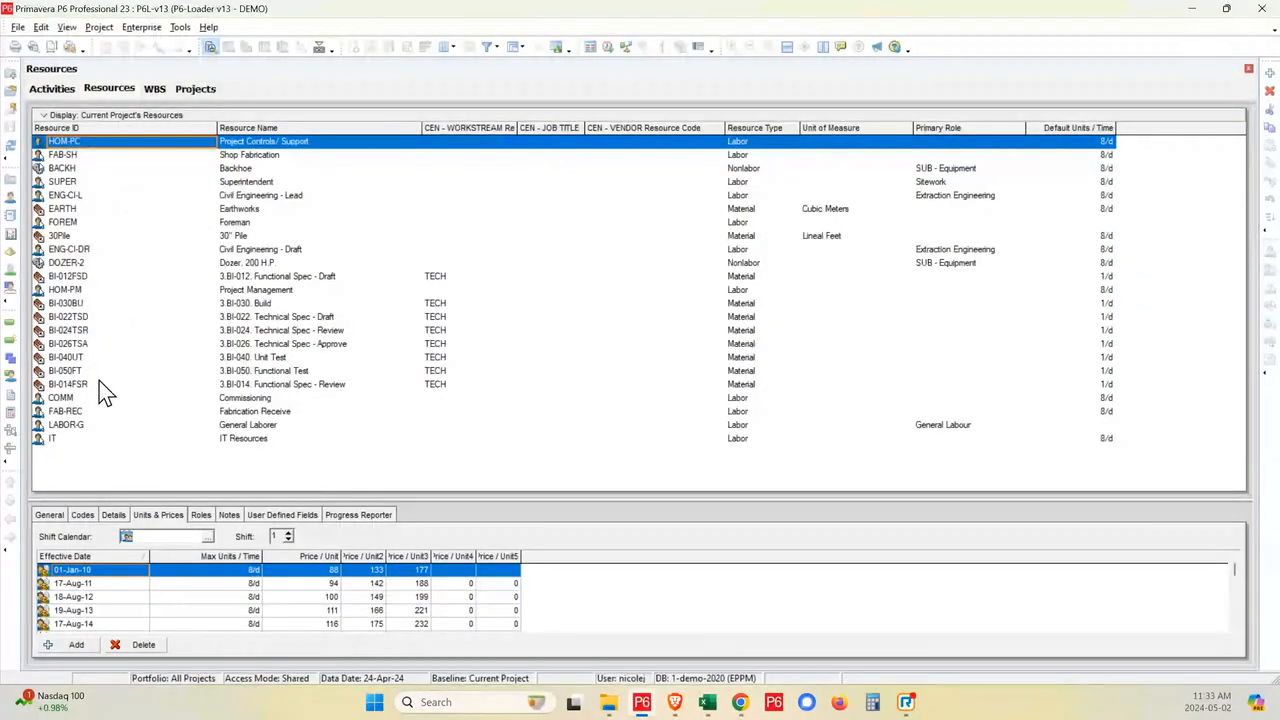
right_click(63, 122)
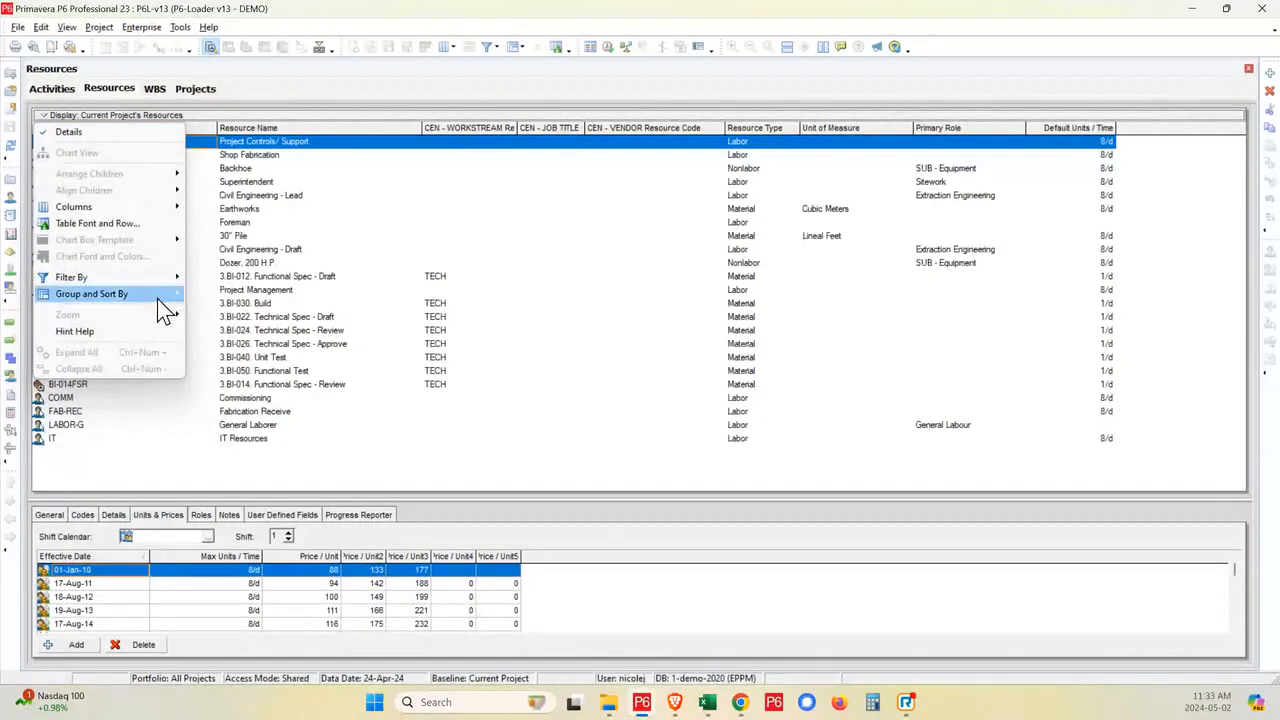
mouse_move(170, 277)
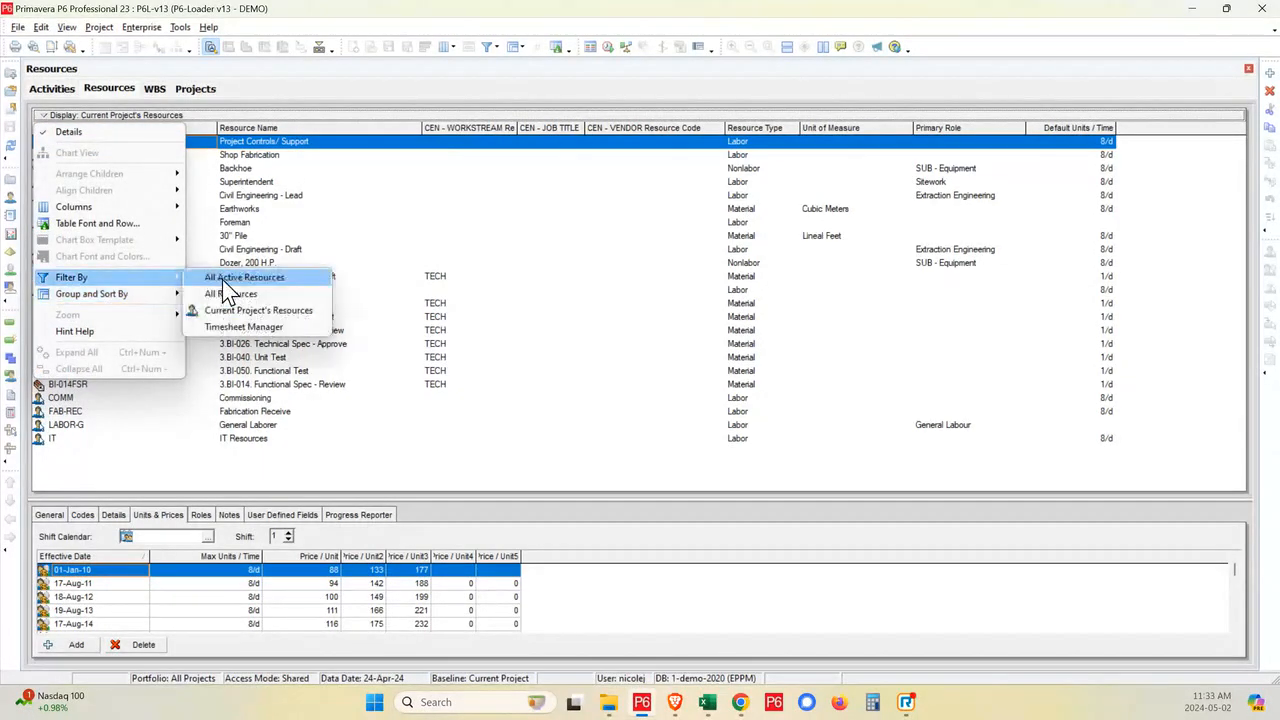
click(232, 295)
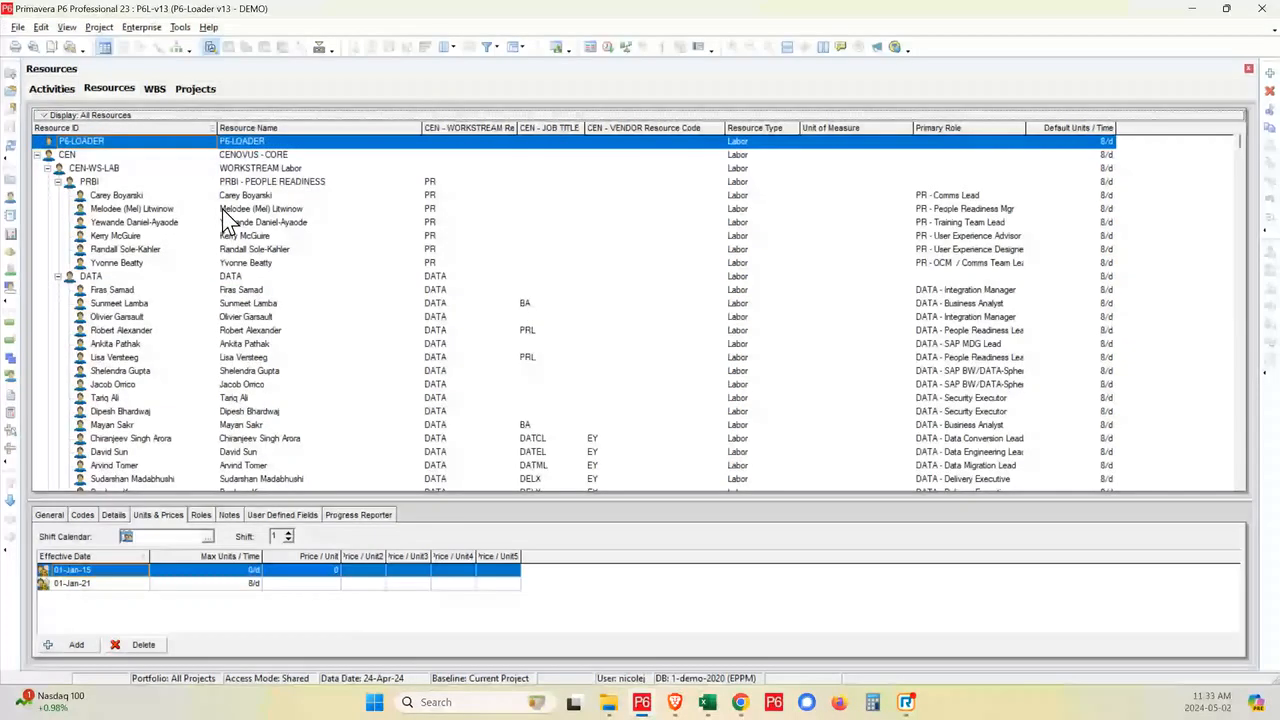
- Search the resource list for 150 crane
click(225, 221)
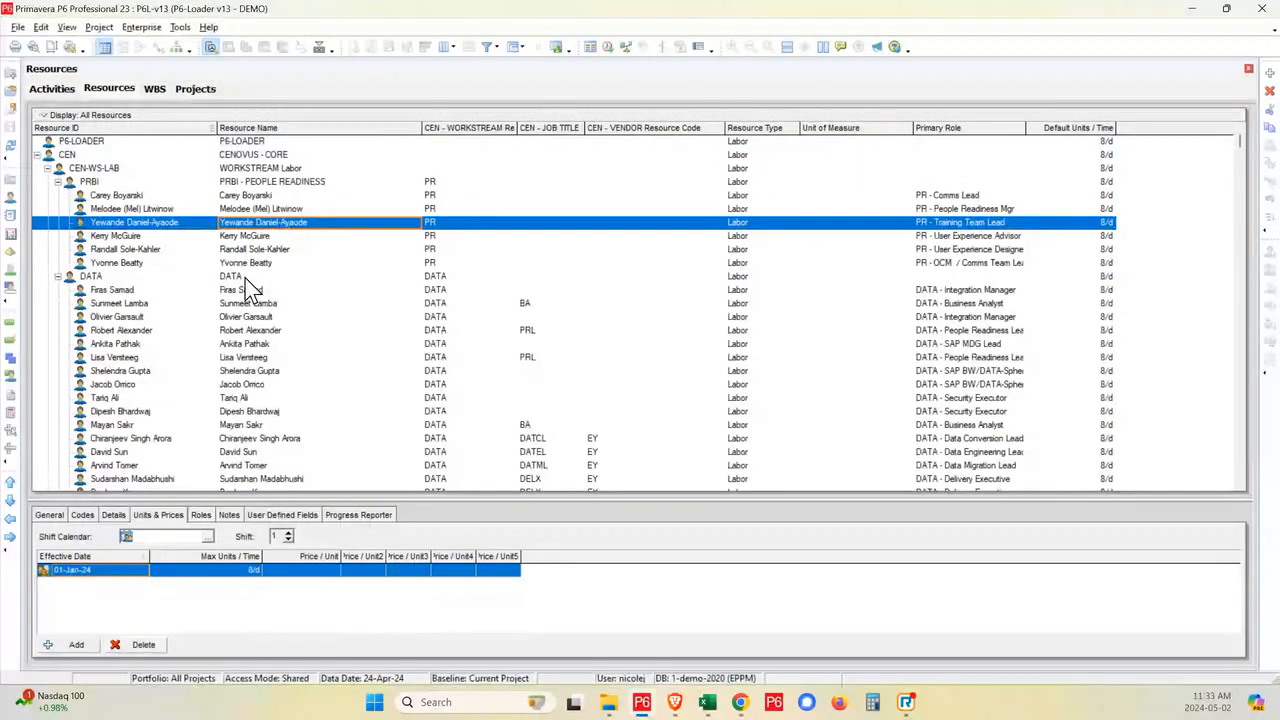
key(ctrl+f)
text(150)
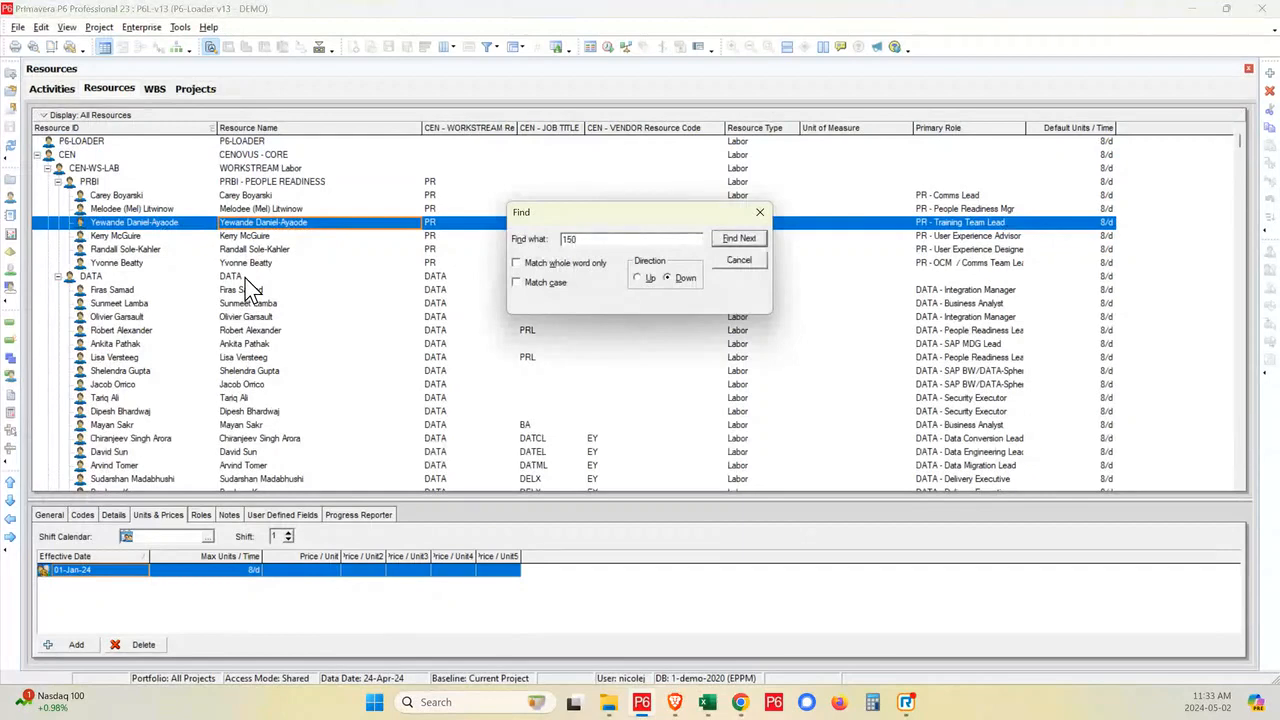
text(t crane)
key(Return)
key(Return)
key(Left)
key(Left)
key(Left)
key(Left)
key(Left)
key(Left)
key(BackSpace)
key(Return)
key(Return)
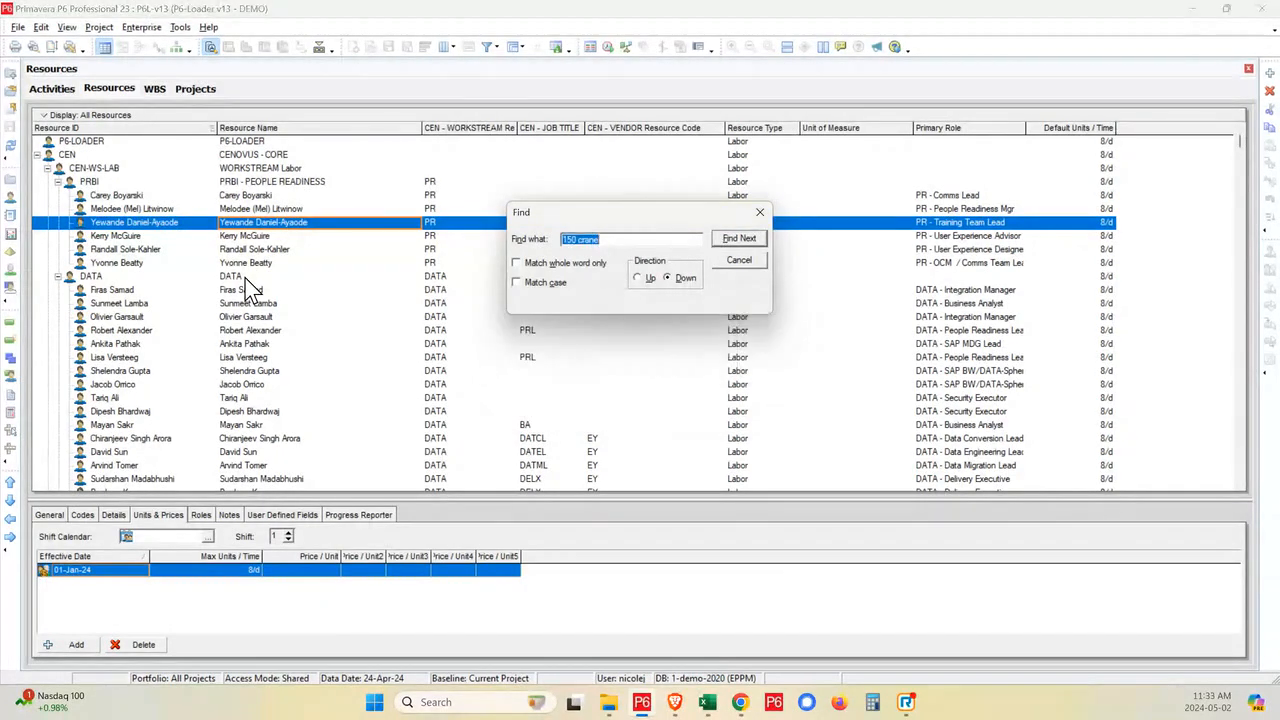
- Switch to Excel's P6-Loader - v13 Extract workbook, show the ResourceRate sheet and enable editing
click(707, 702)
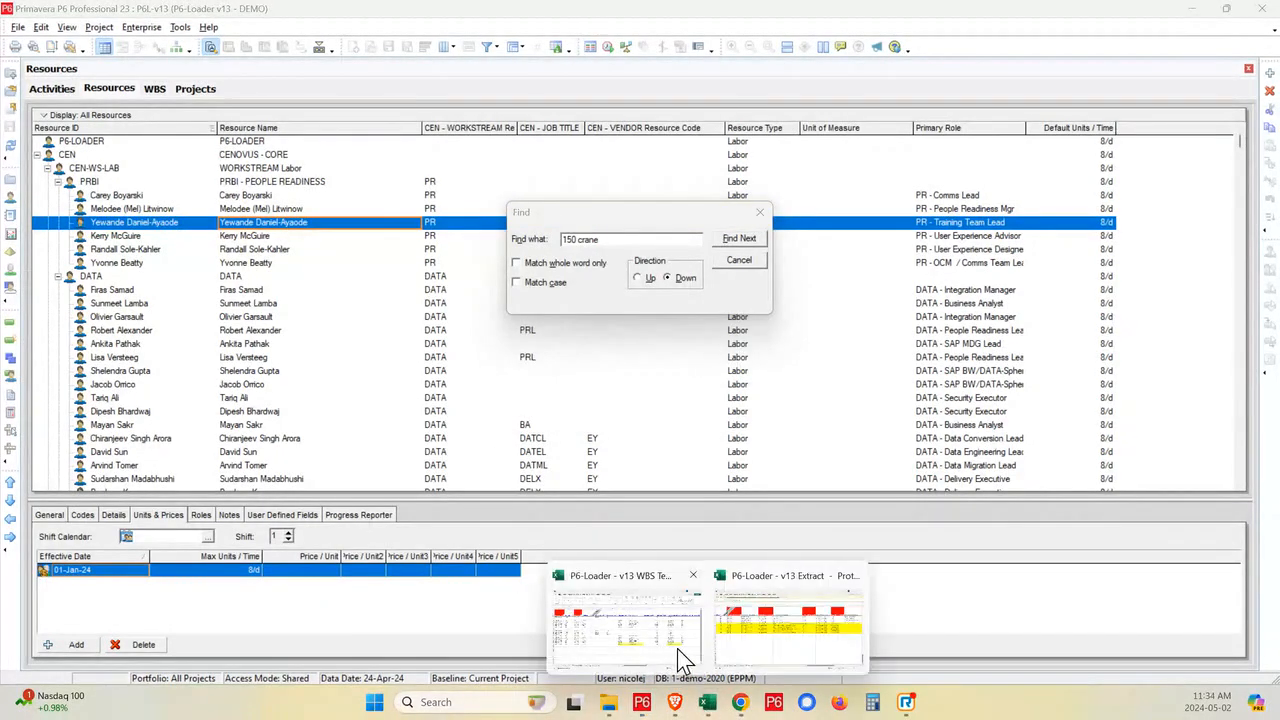
click(683, 660)
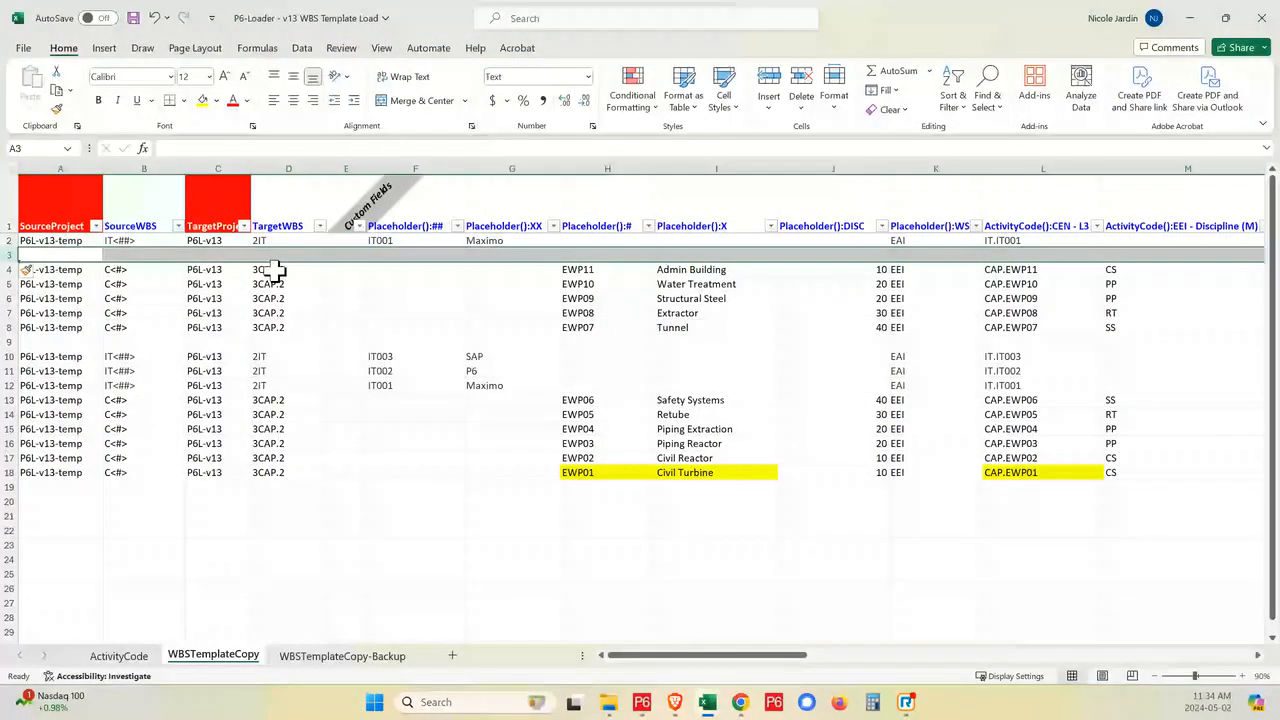
mouse_move(707, 702)
click(740, 661)
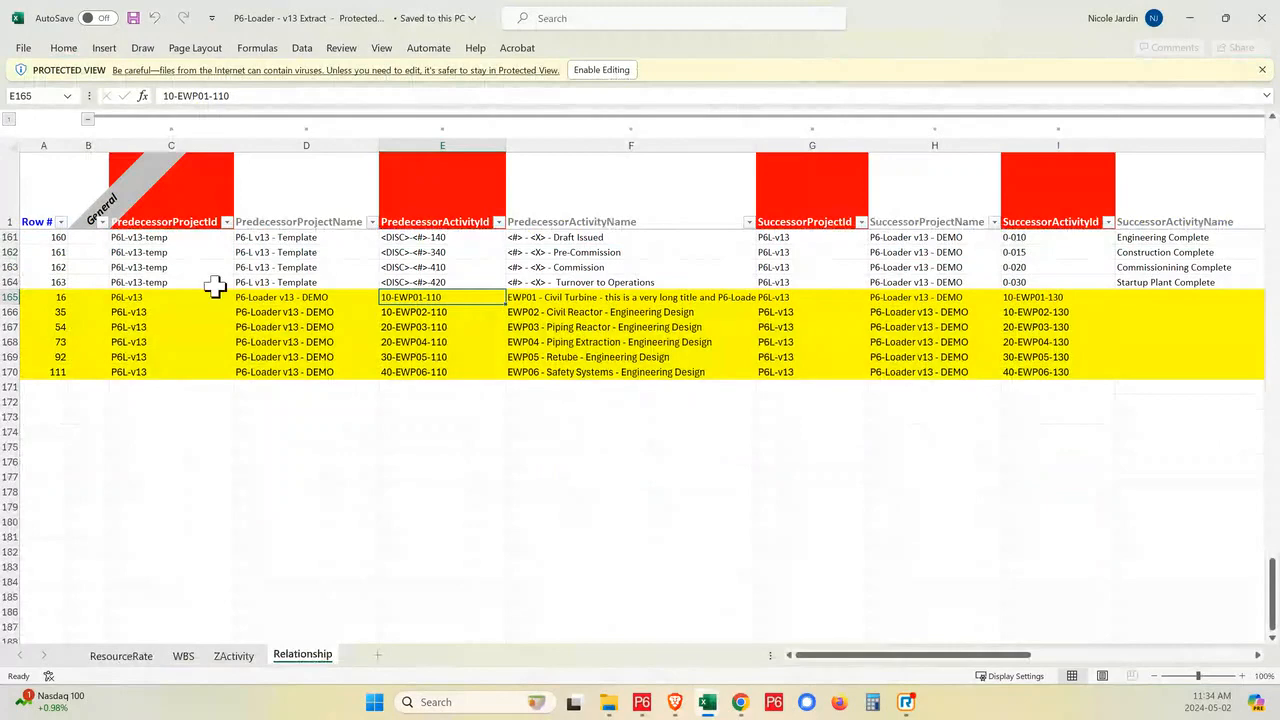
click(121, 656)
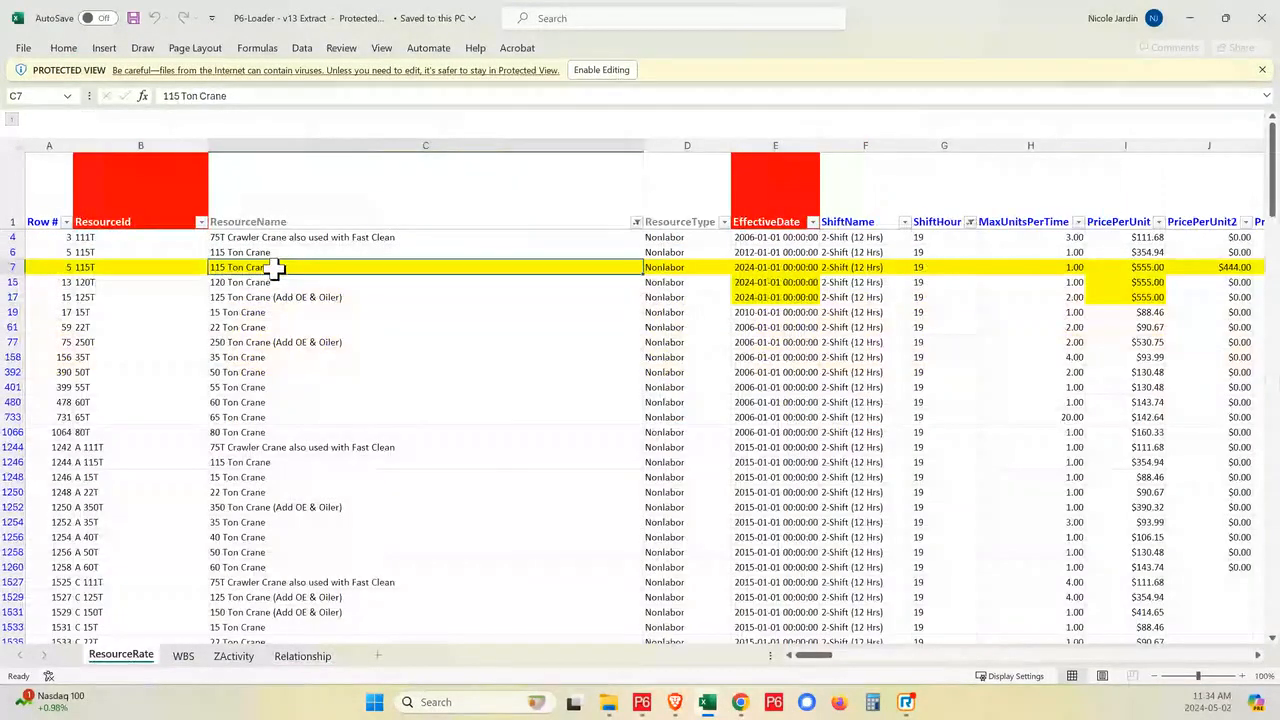
click(592, 70)
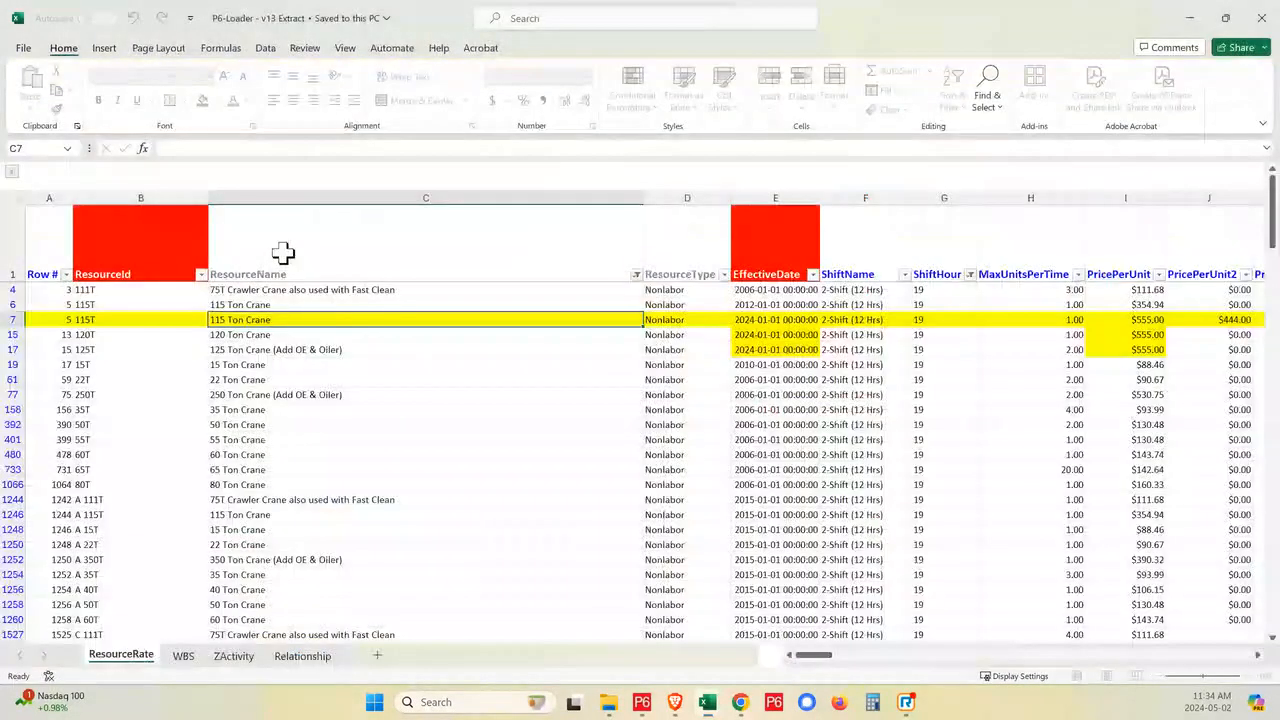
- Copy the resource name 115 Ton Crane from row 7 and find that resource in Primavera P6's resource list
double_click(275, 319)
drag(276, 319, 212, 310)
key(ctrl+c)
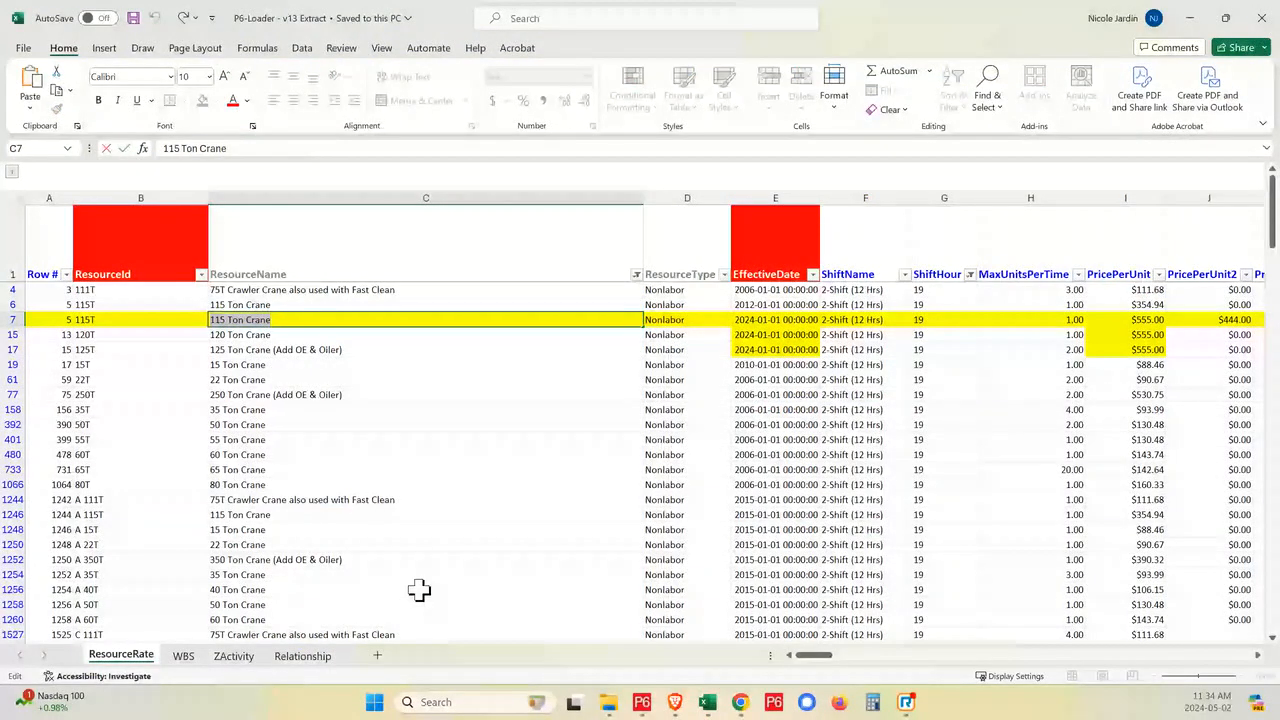
mouse_move(686, 714)
click(643, 708)
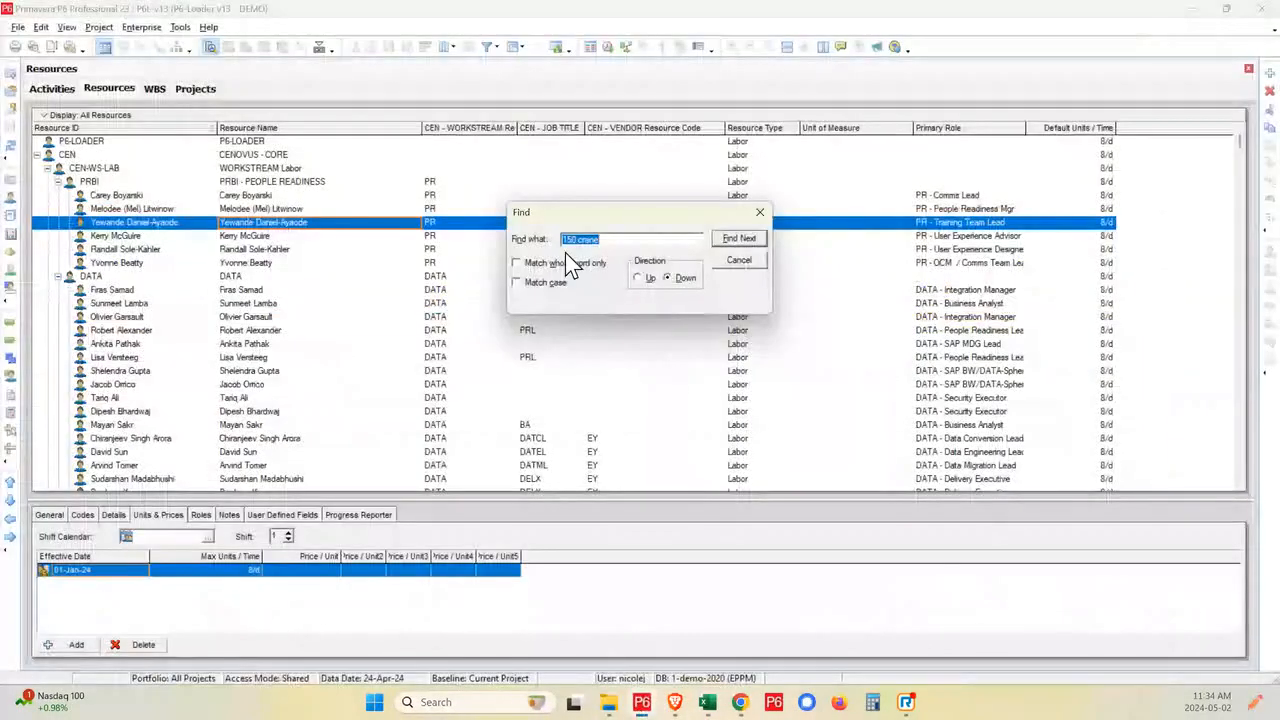
click(603, 240)
drag(603, 240, 537, 235)
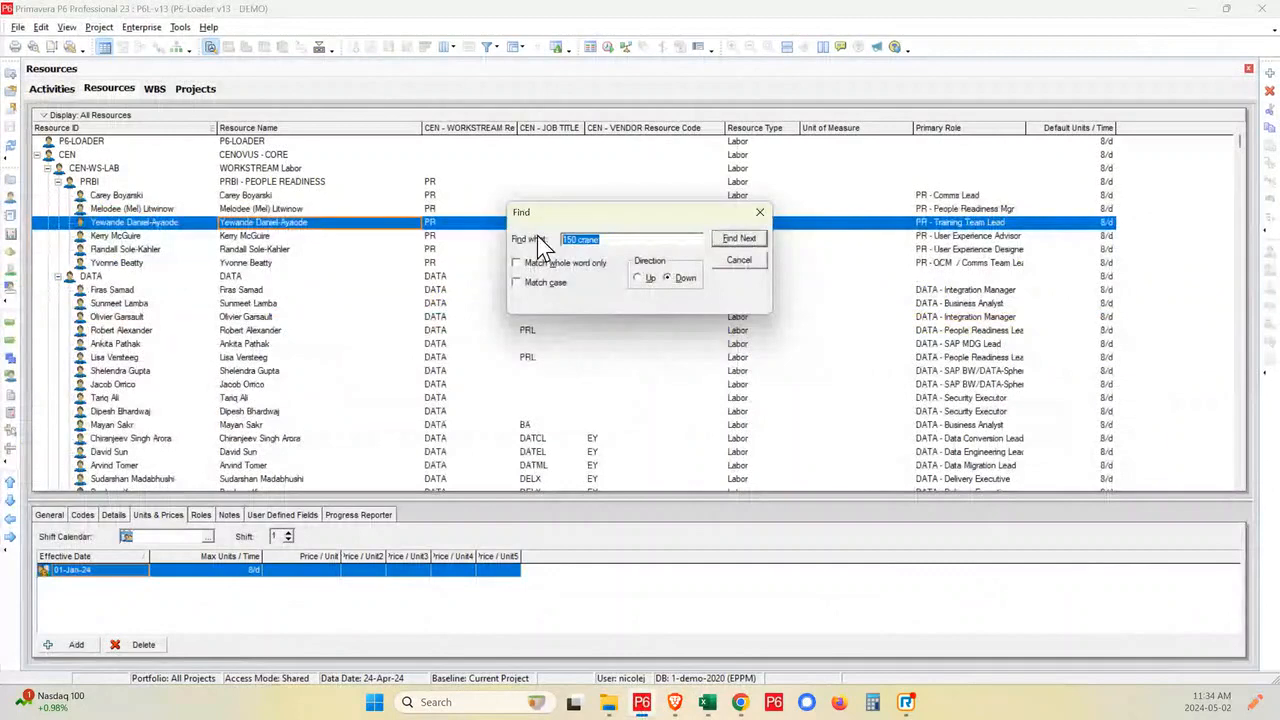
key(ctrl+v)
click(740, 238)
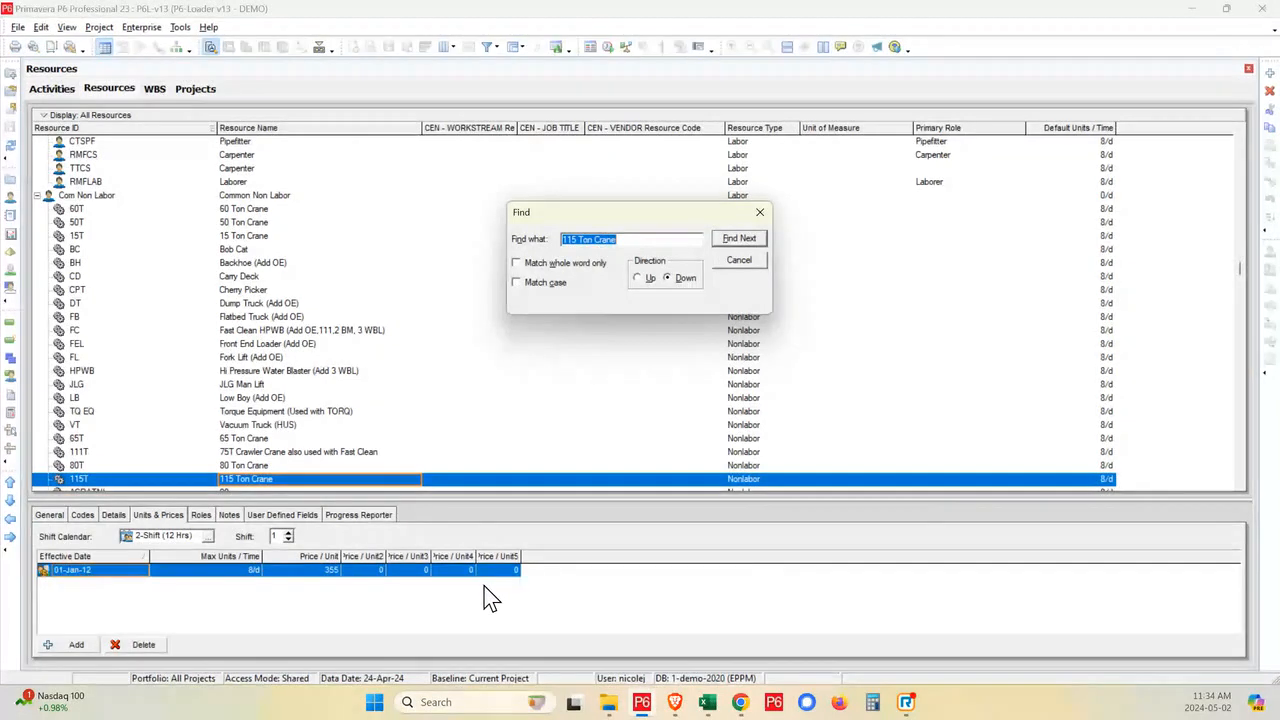
- Examine the 115 Ton Crane's shift calendar, shift number and unit prices, comparing them with the neighbouring ACRATNL resource
click(196, 536)
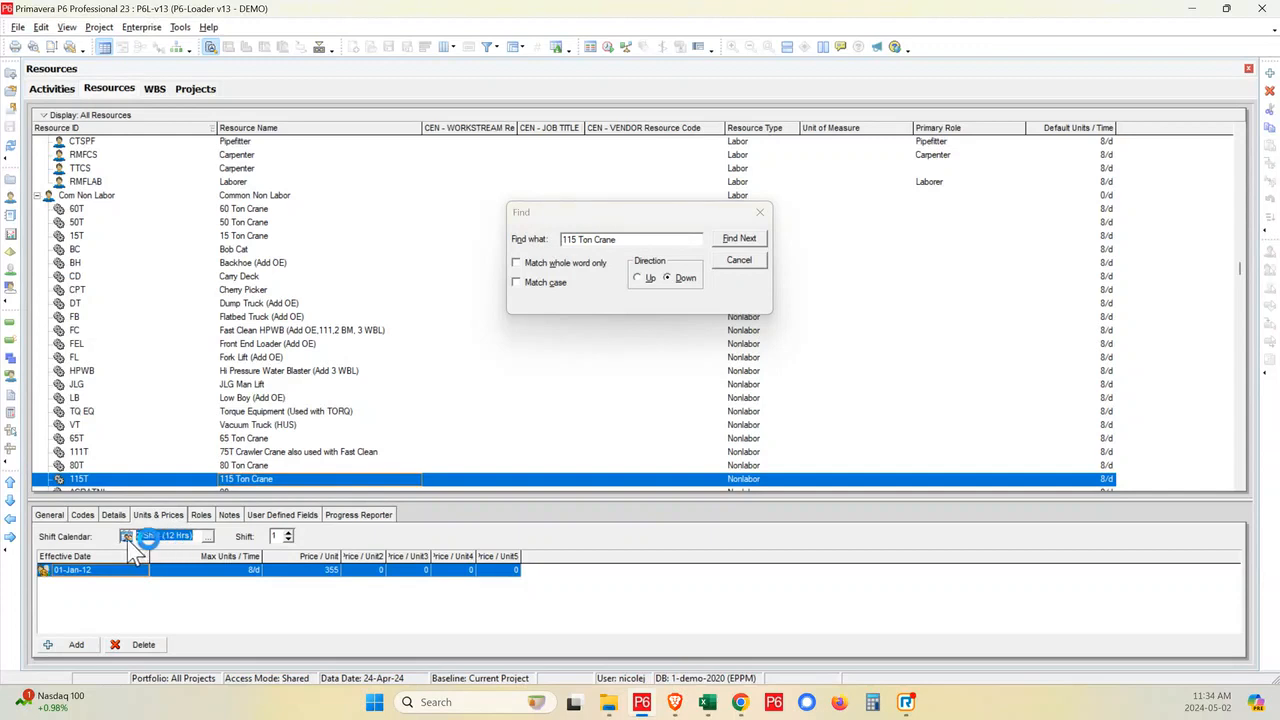
click(287, 536)
scroll(270, 490, down, 1)
click(253, 466)
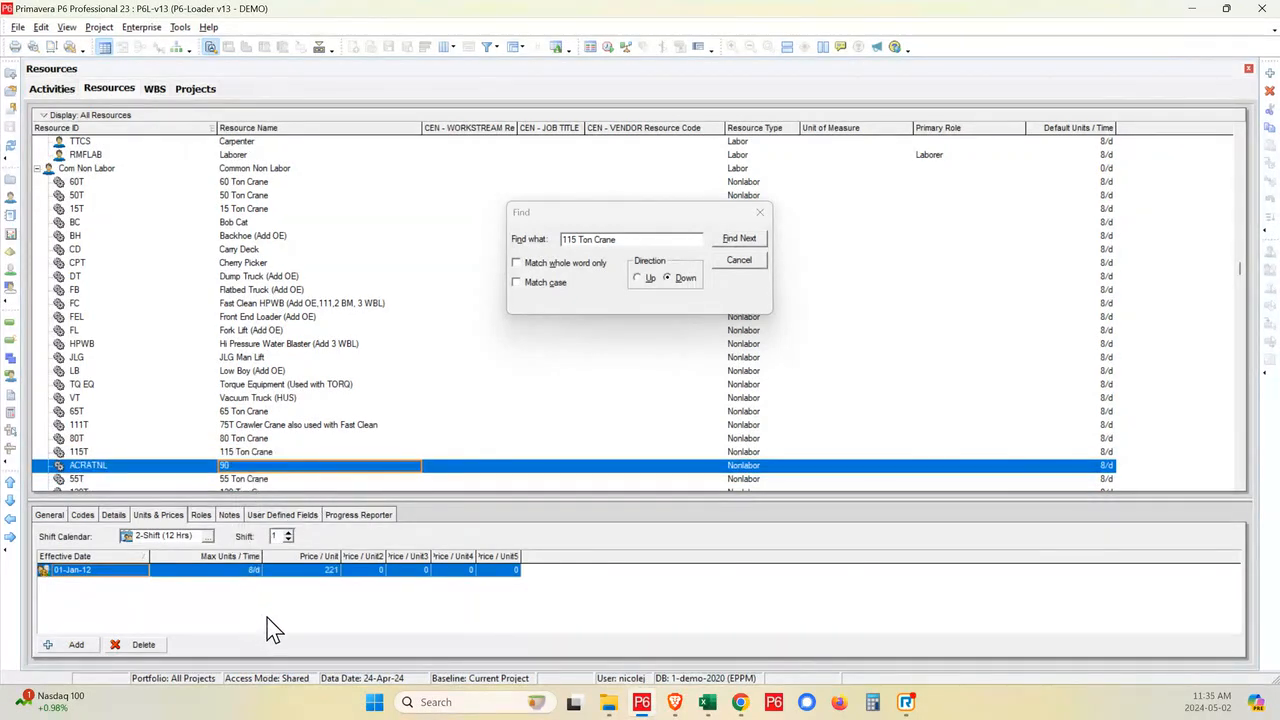
click(283, 452)
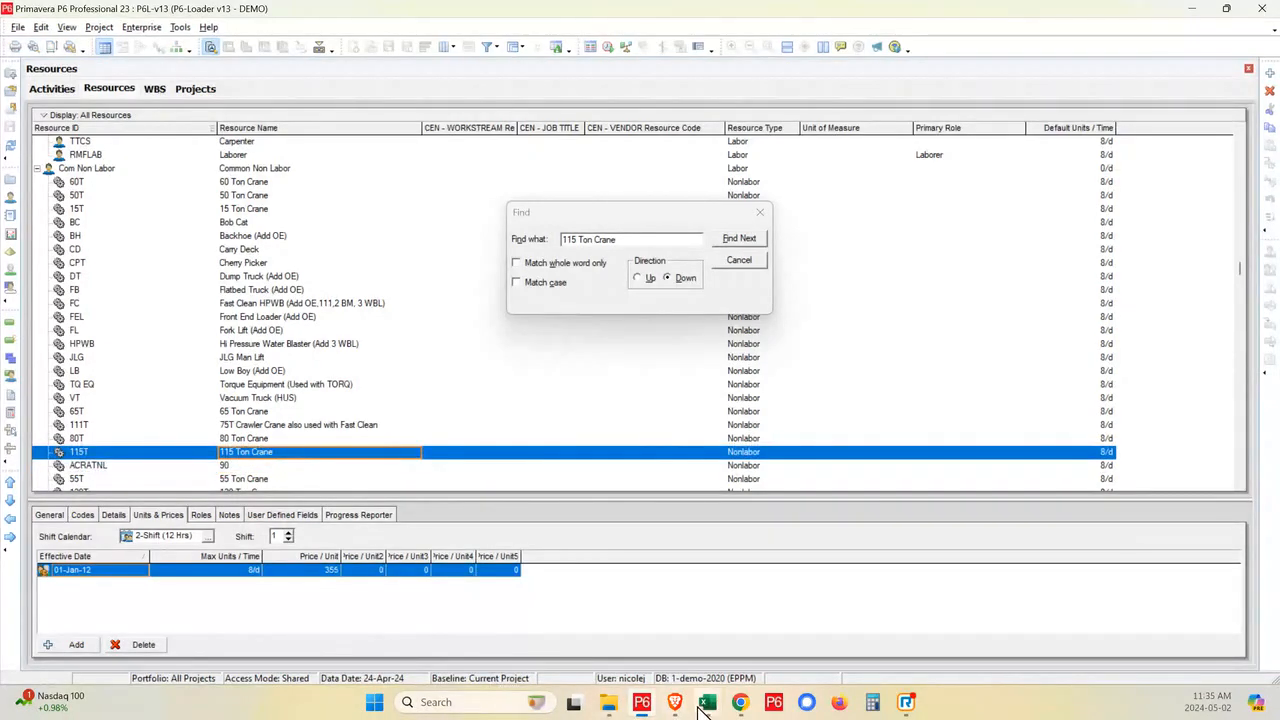
- Return to the P6-Loader - v13 Extract workbook in Excel and review the crane rate rows on the ResourceRate sheet
mouse_move(703, 707)
click(660, 648)
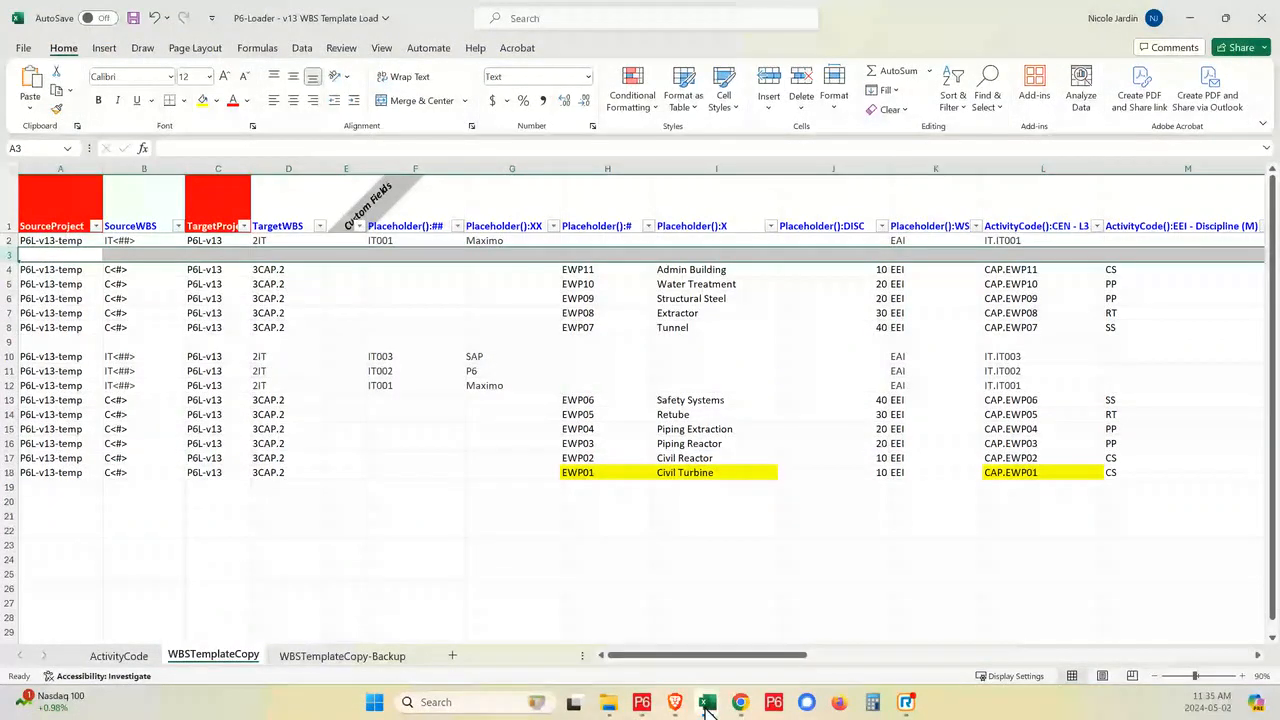
click(757, 632)
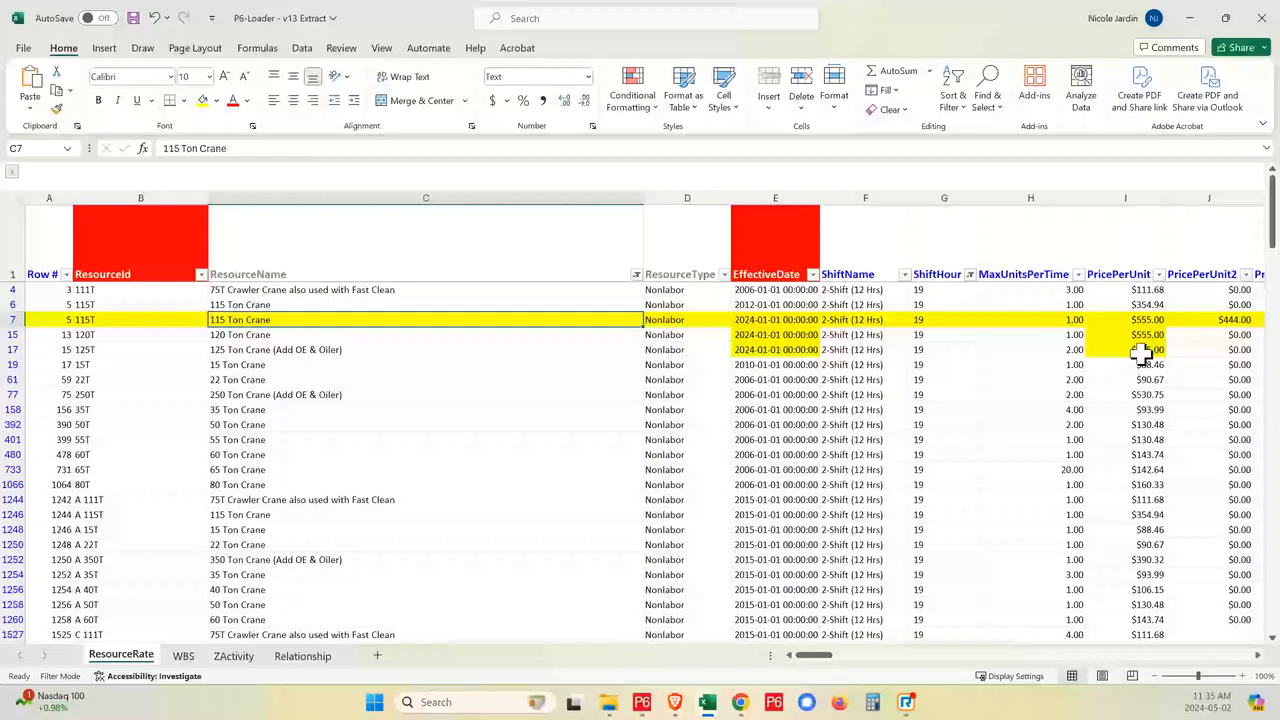
mouse_move(826, 664)
mouse_down()
mouse_move(870, 670)
mouse_move(808, 666)
mouse_up()
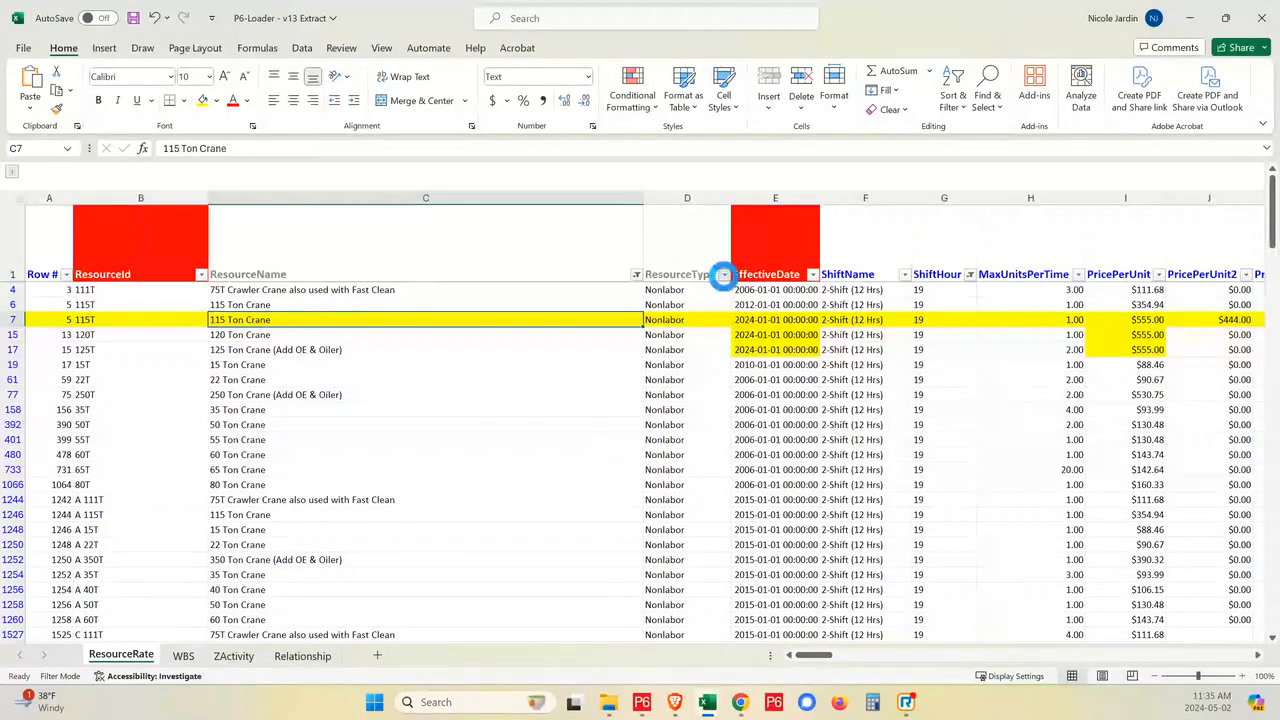
- Filter the ResourceType column to show only Nonlabor resources
click(724, 274)
click(558, 452)
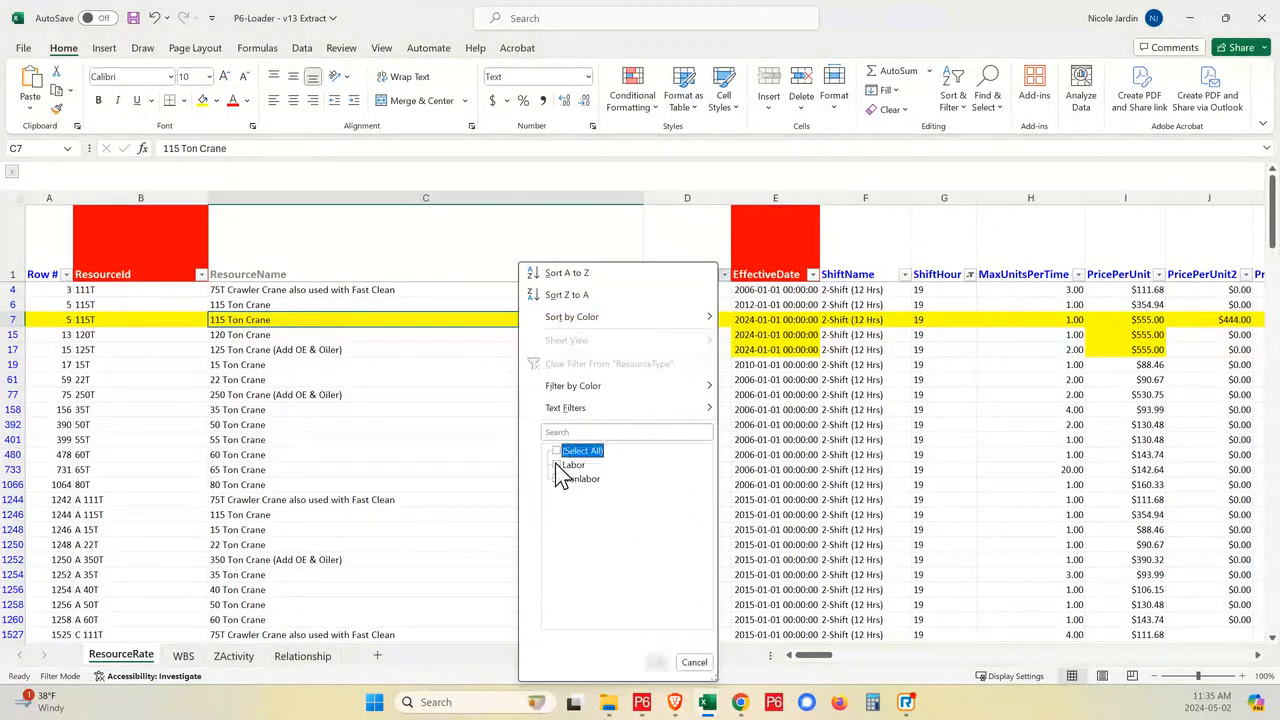
click(558, 479)
click(656, 662)
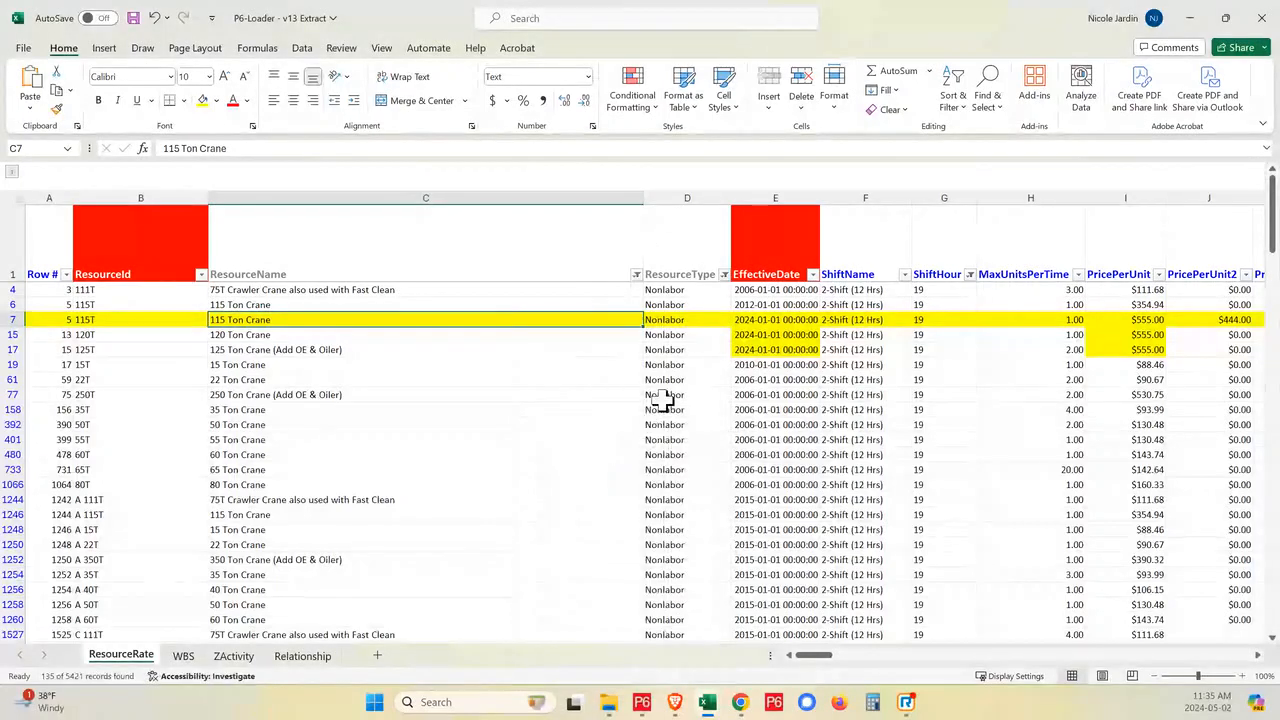
- Include all resource types again in the ResourceType column filter
click(724, 274)
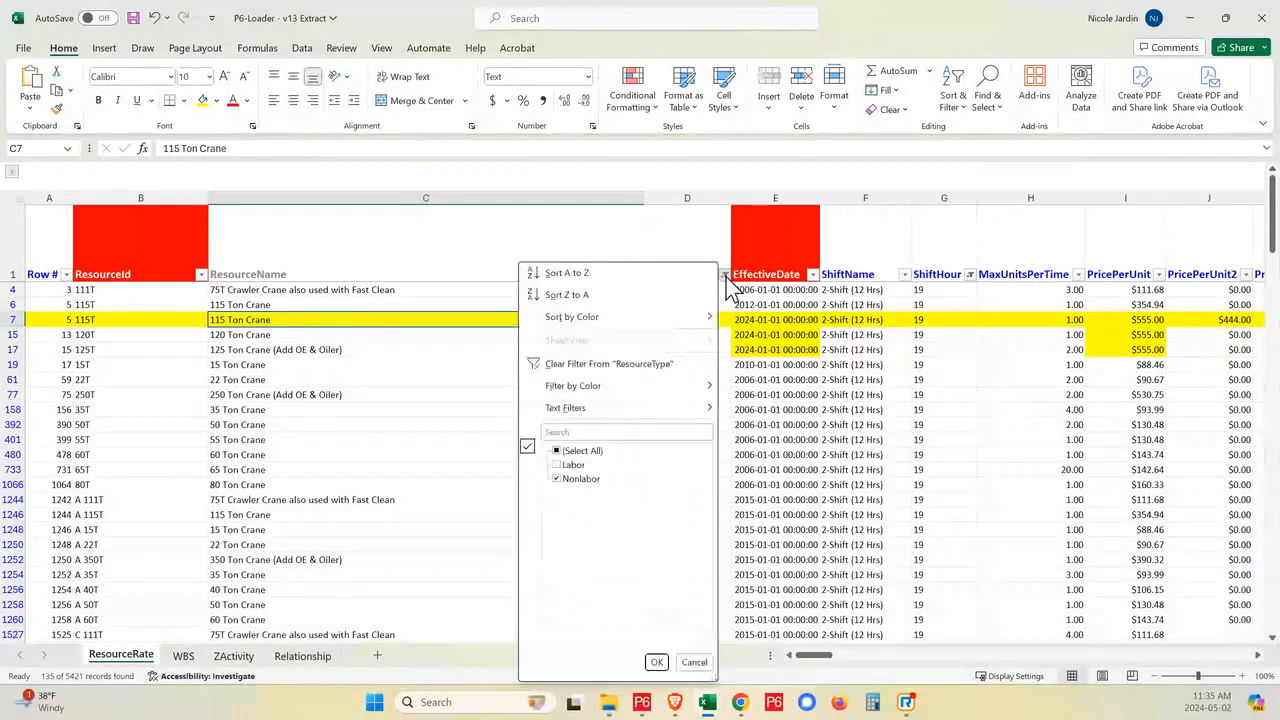
click(565, 466)
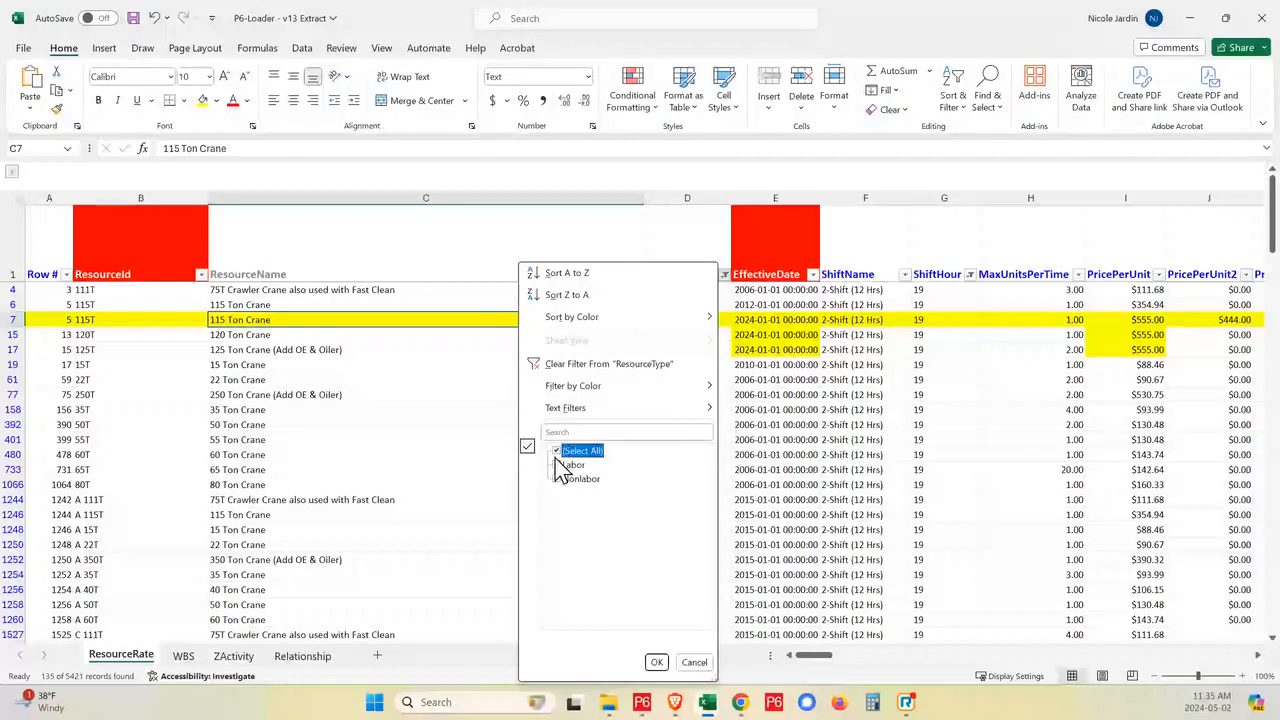
click(656, 662)
- Review the ResourceRate sheet's price, last modification, Delete Record and UDF columns, and switch to the Relationship sheet
click(955, 656)
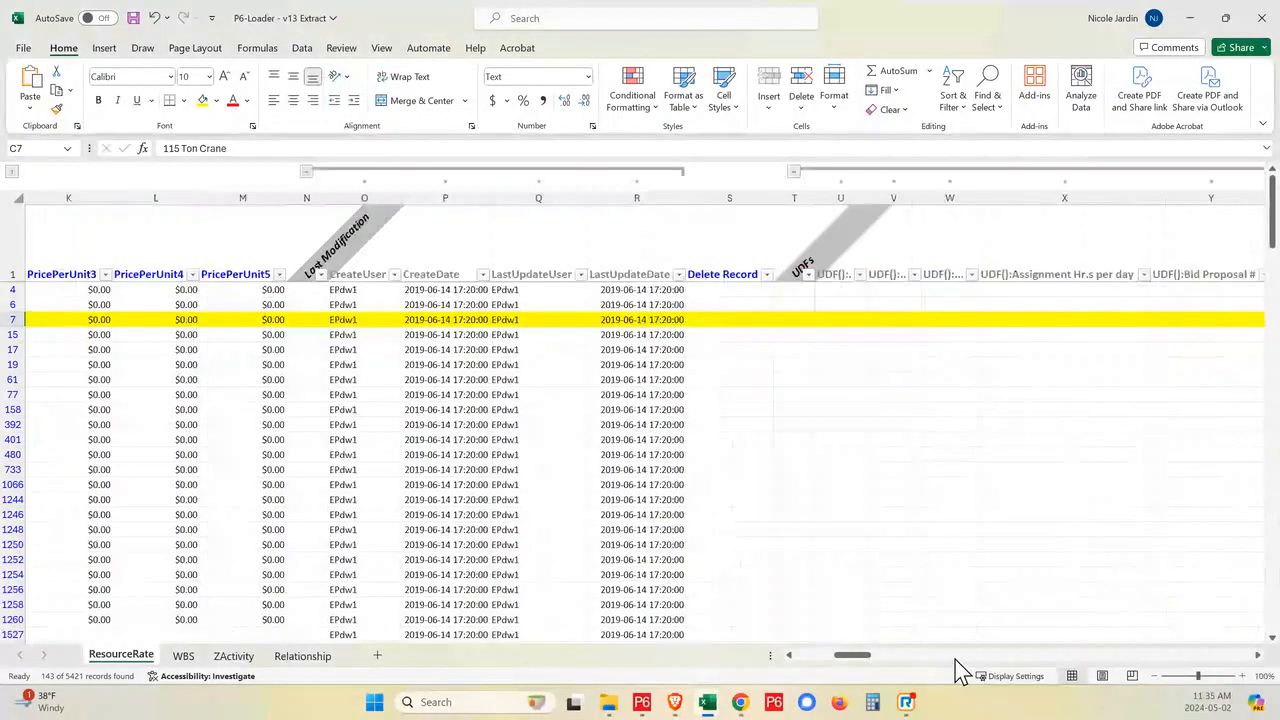
click(955, 657)
drag(889, 655, 809, 668)
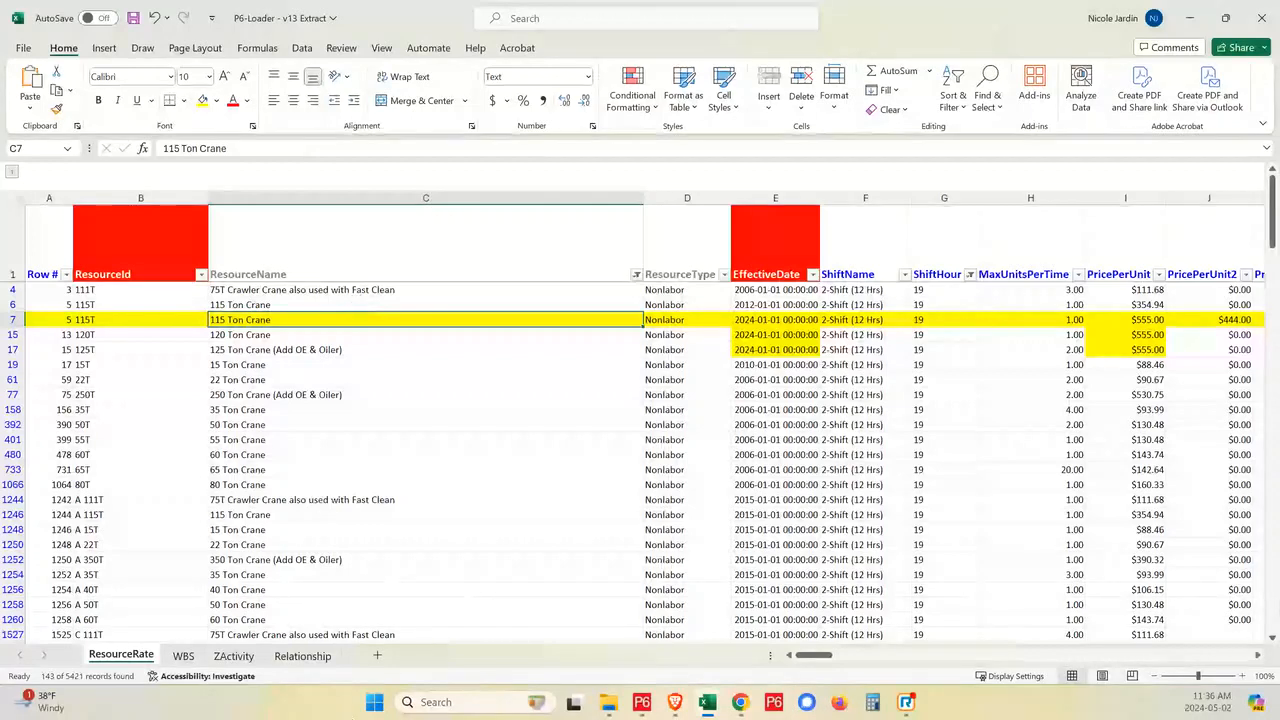
click(303, 658)
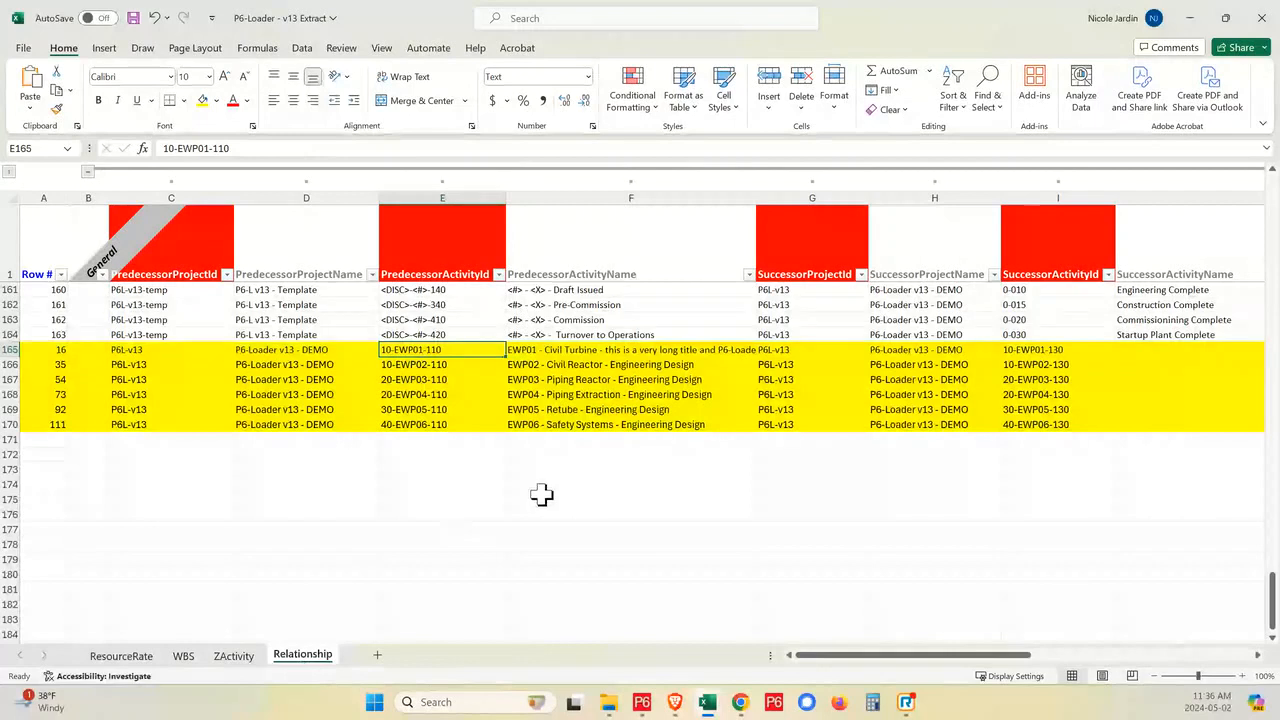
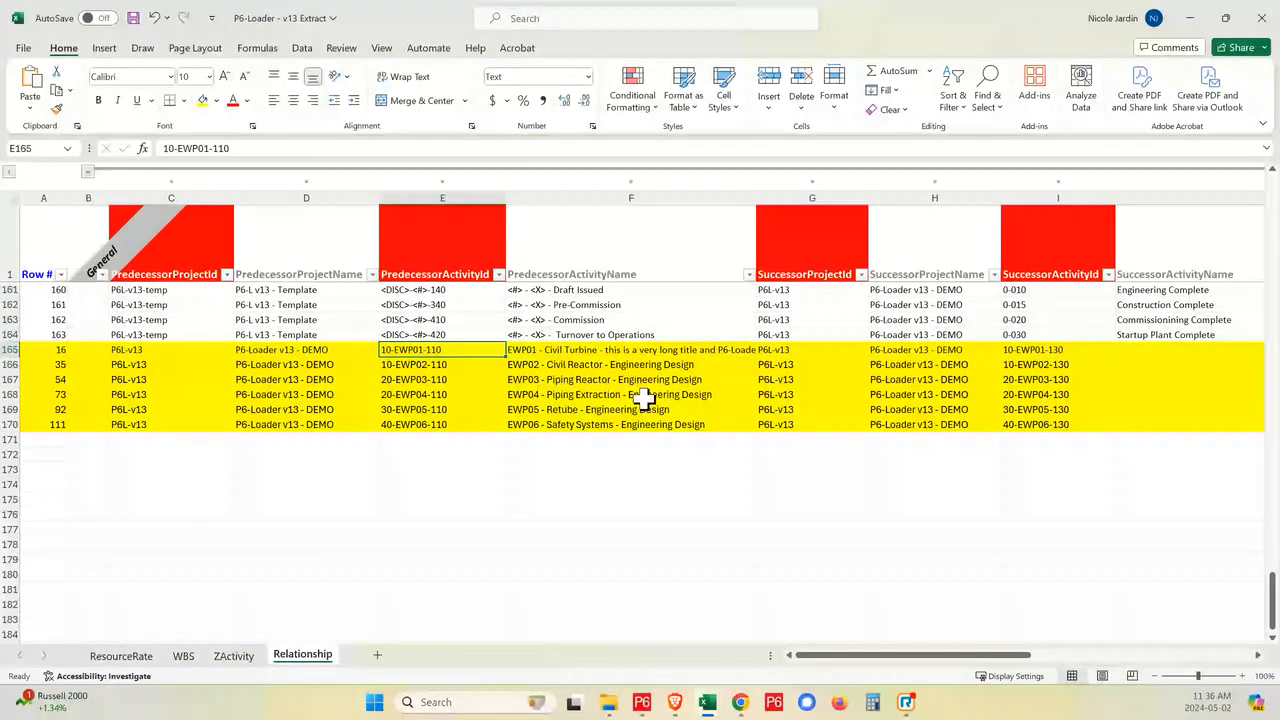
- Filter the Relationship sheet's PredecessorActivityName column to names containing "engi"
click(652, 364)
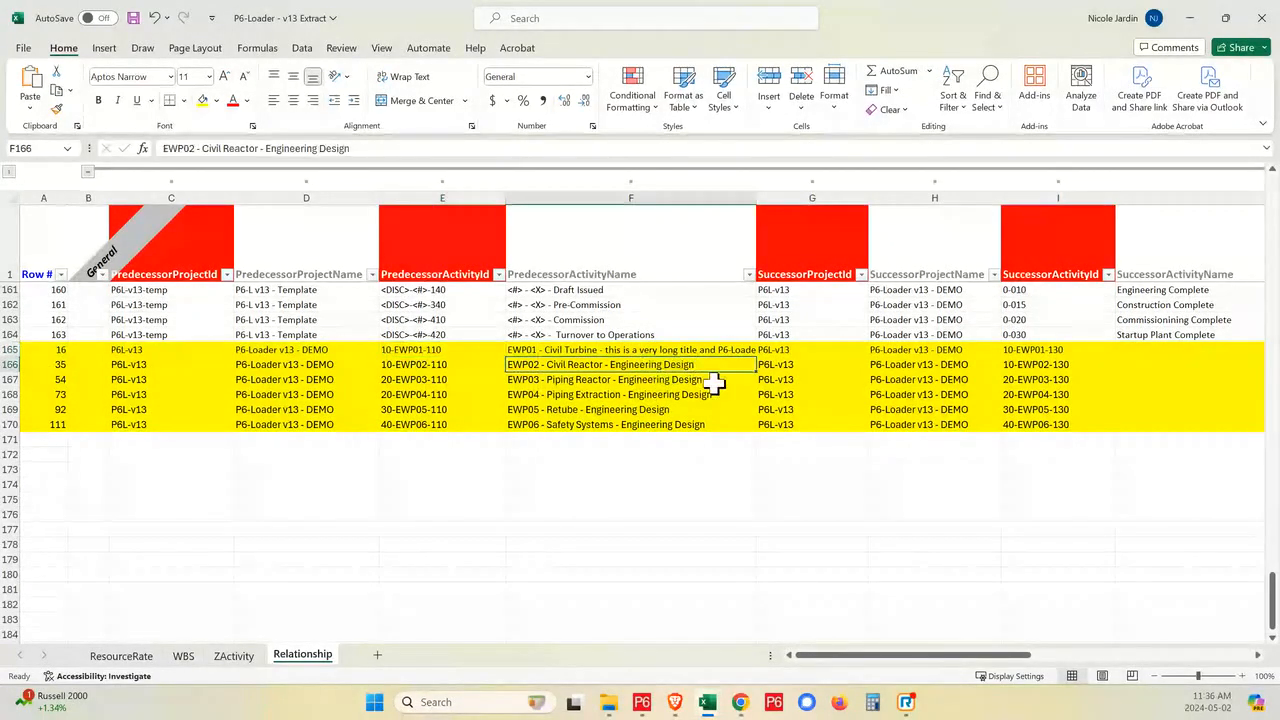
click(749, 274)
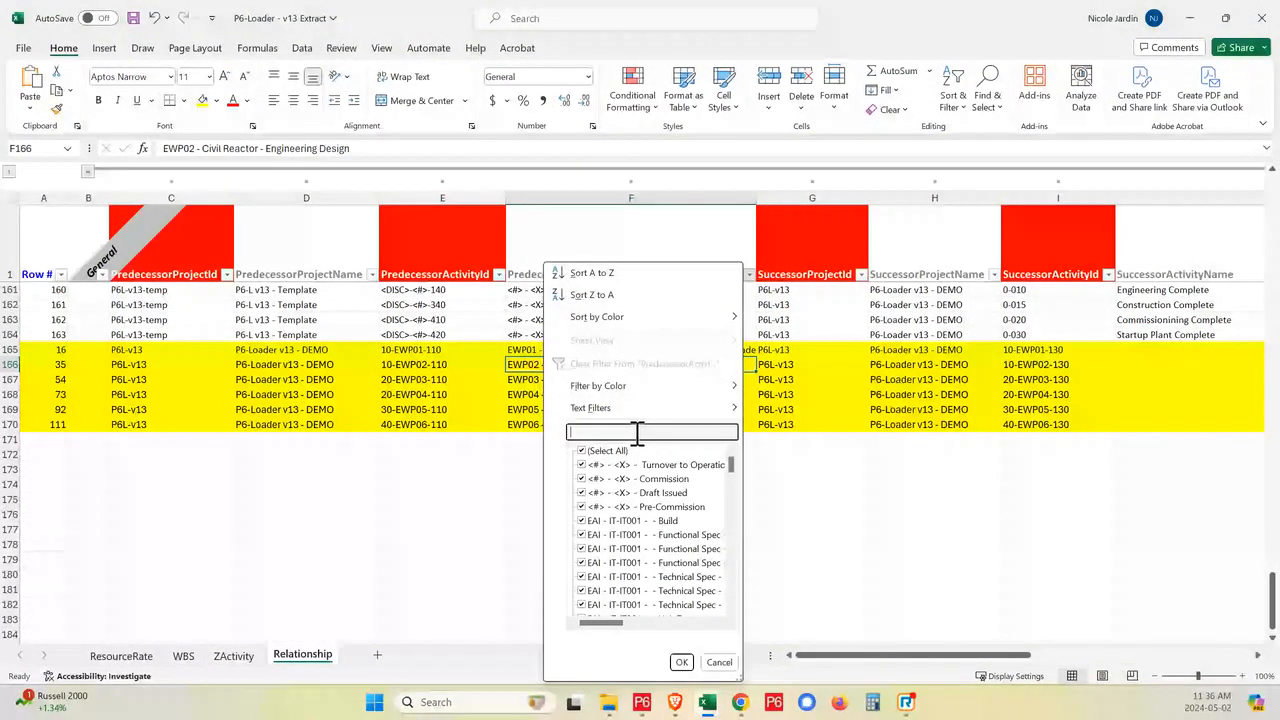
text(engi)
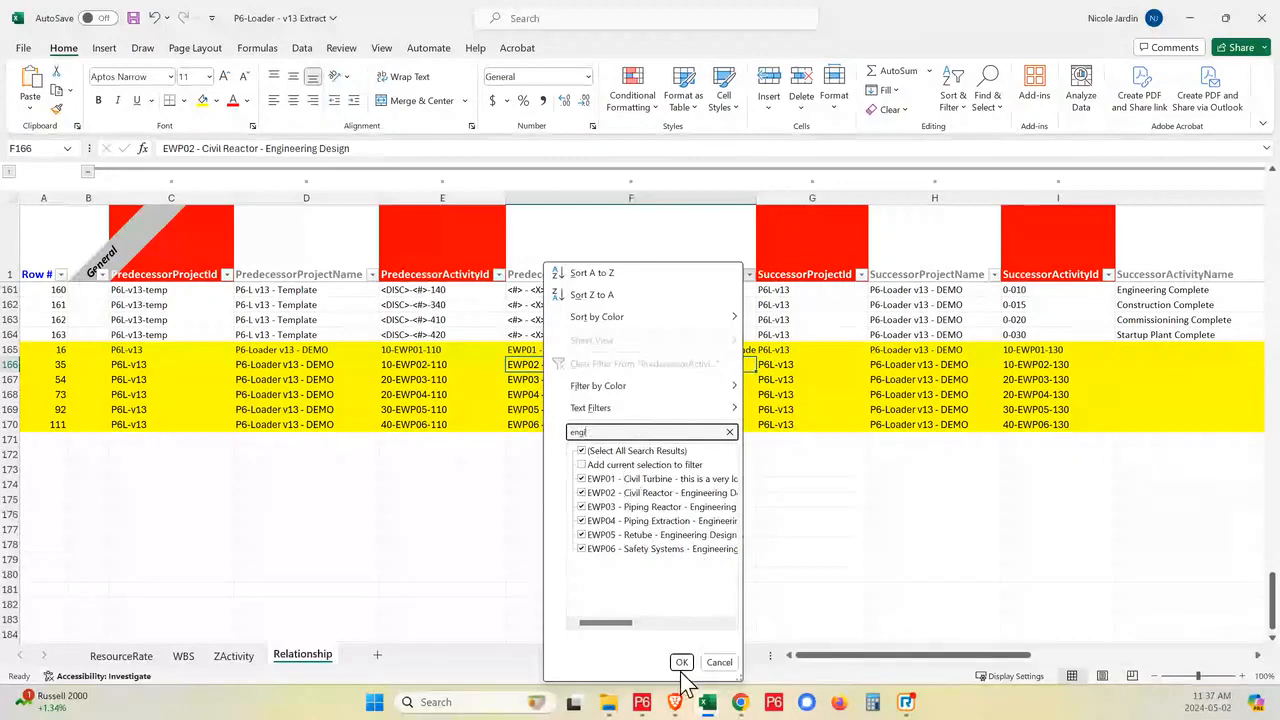
click(681, 662)
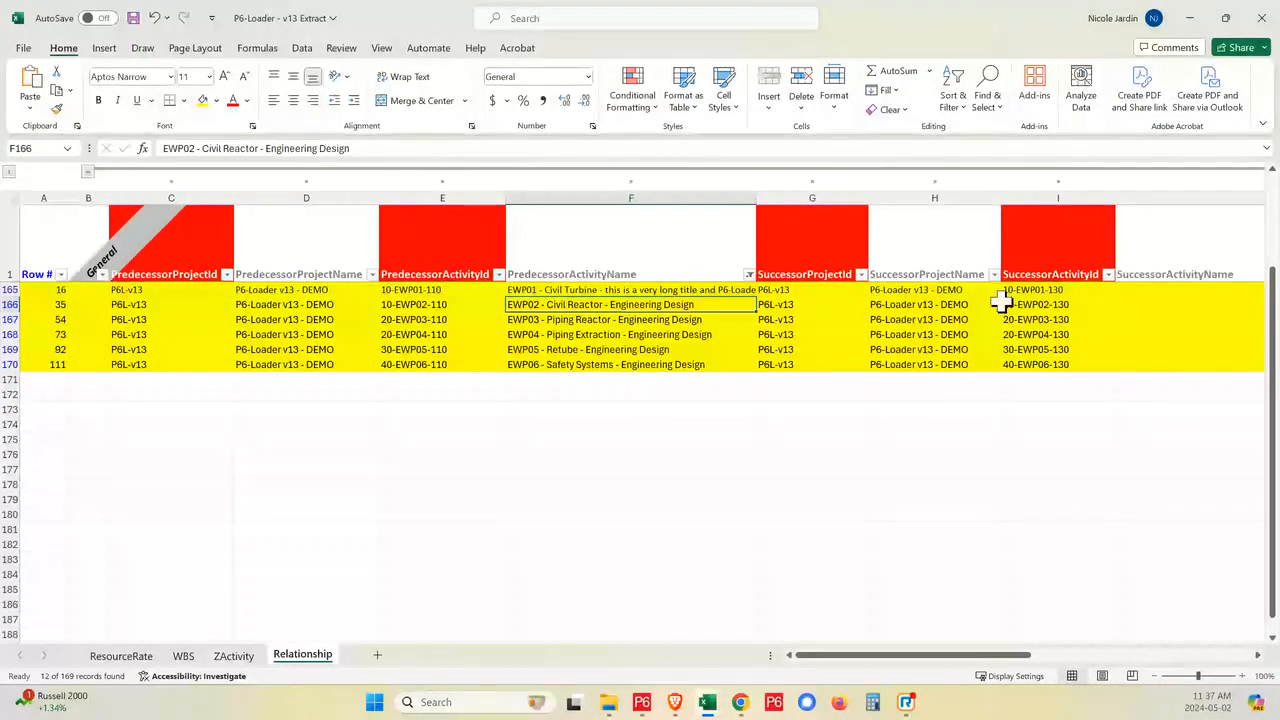
- Set the Lag of all six filtered Finish to Start engineering design relationships to 5 and save the workbook
drag(1010, 660, 1160, 663)
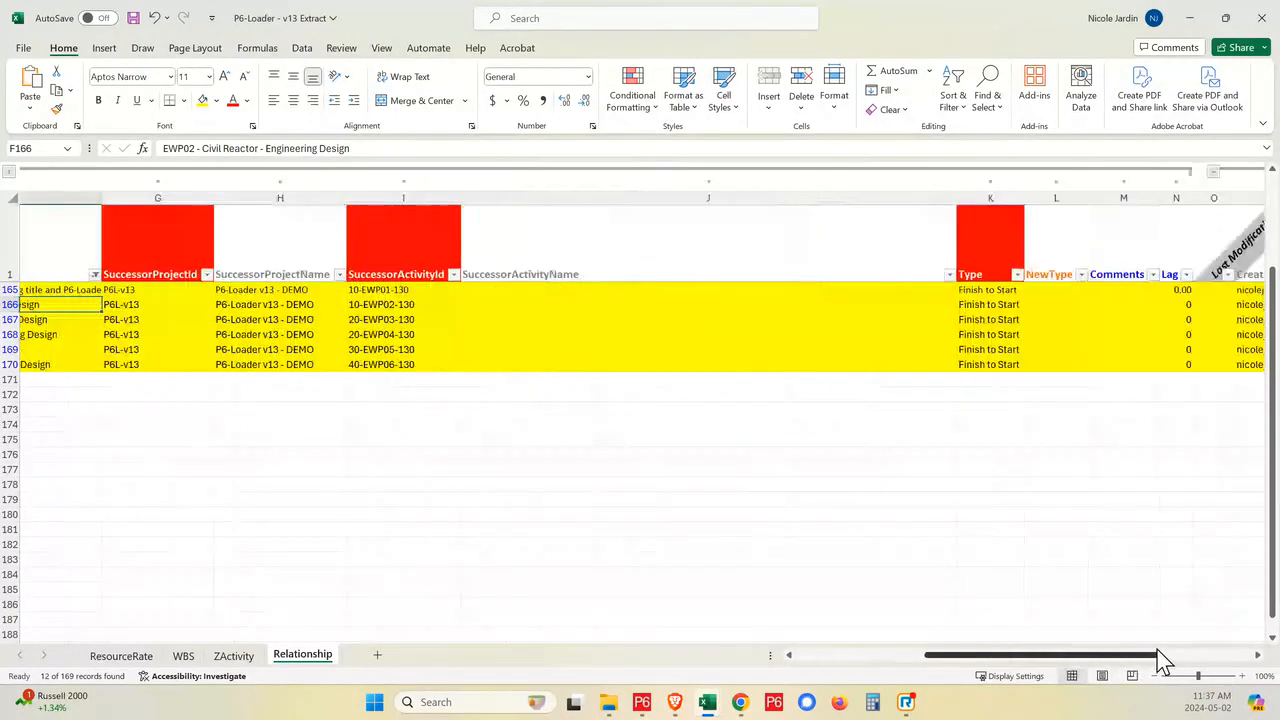
click(972, 290)
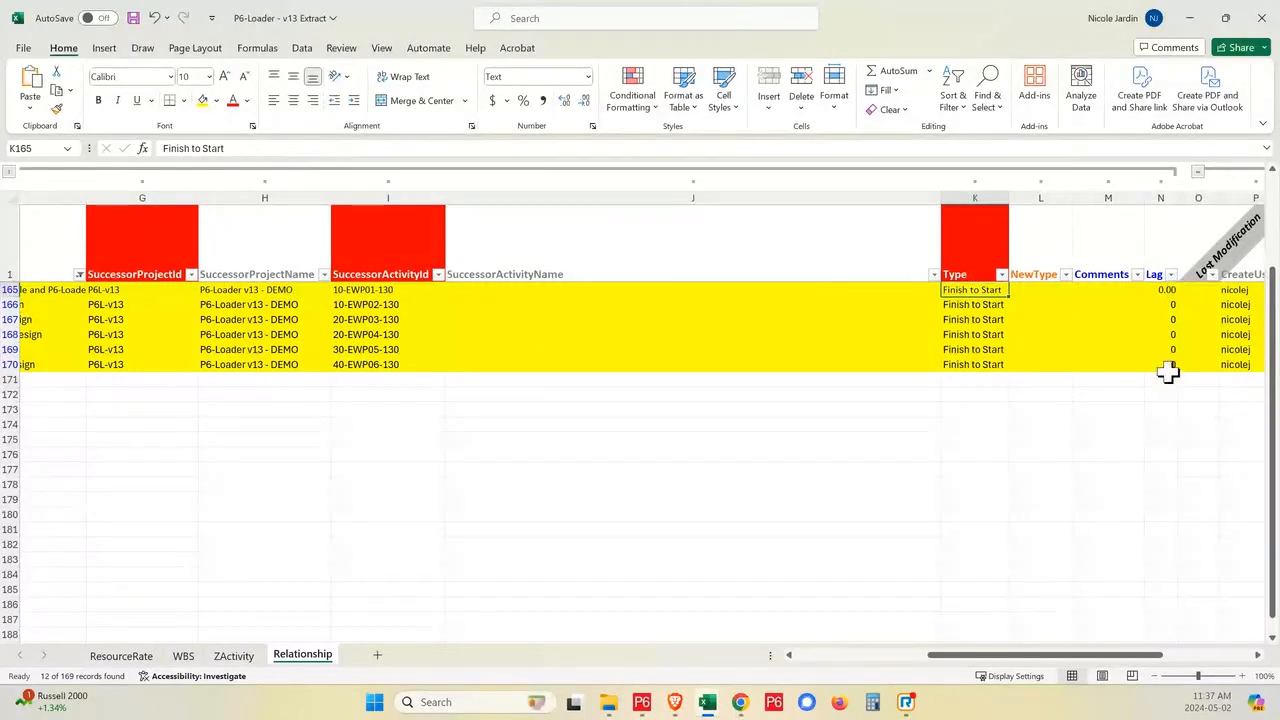
click(1160, 290)
text(5)
key(Return)
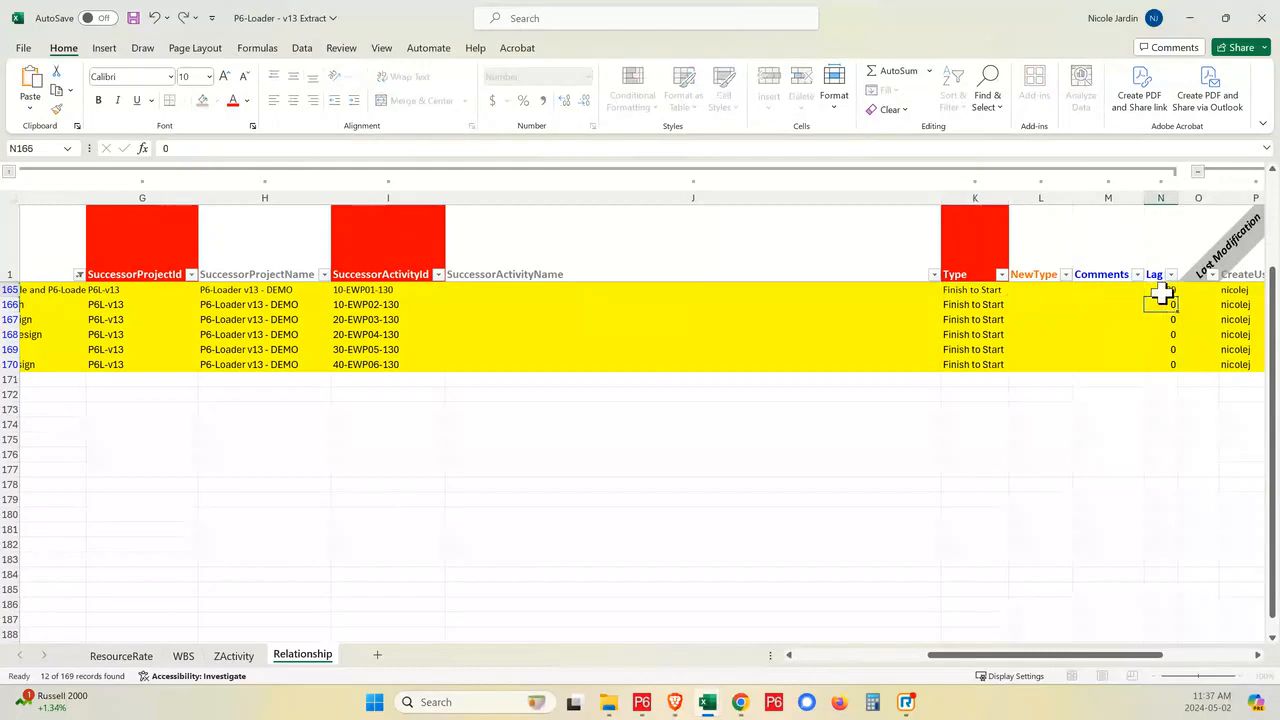
text(5)
key(Return)
text(5)
key(Return)
text(5)
key(Return)
text(5)
key(Return)
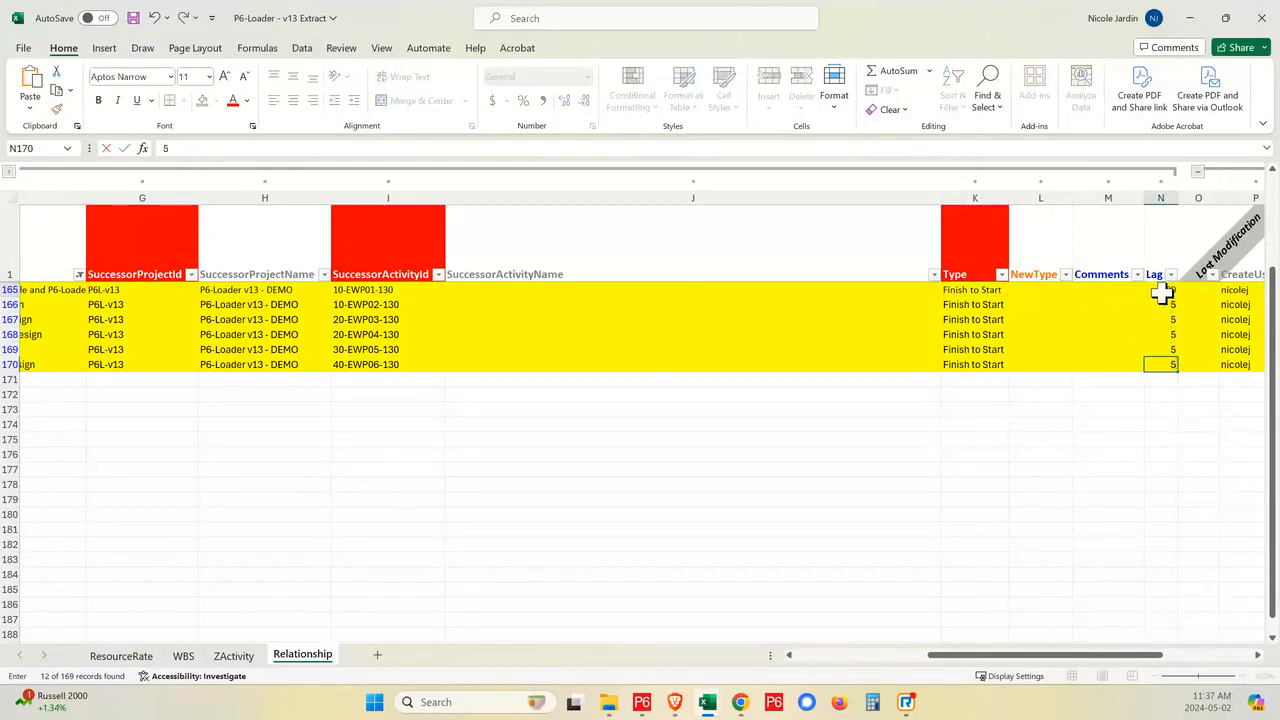
text(5)
key(Return)
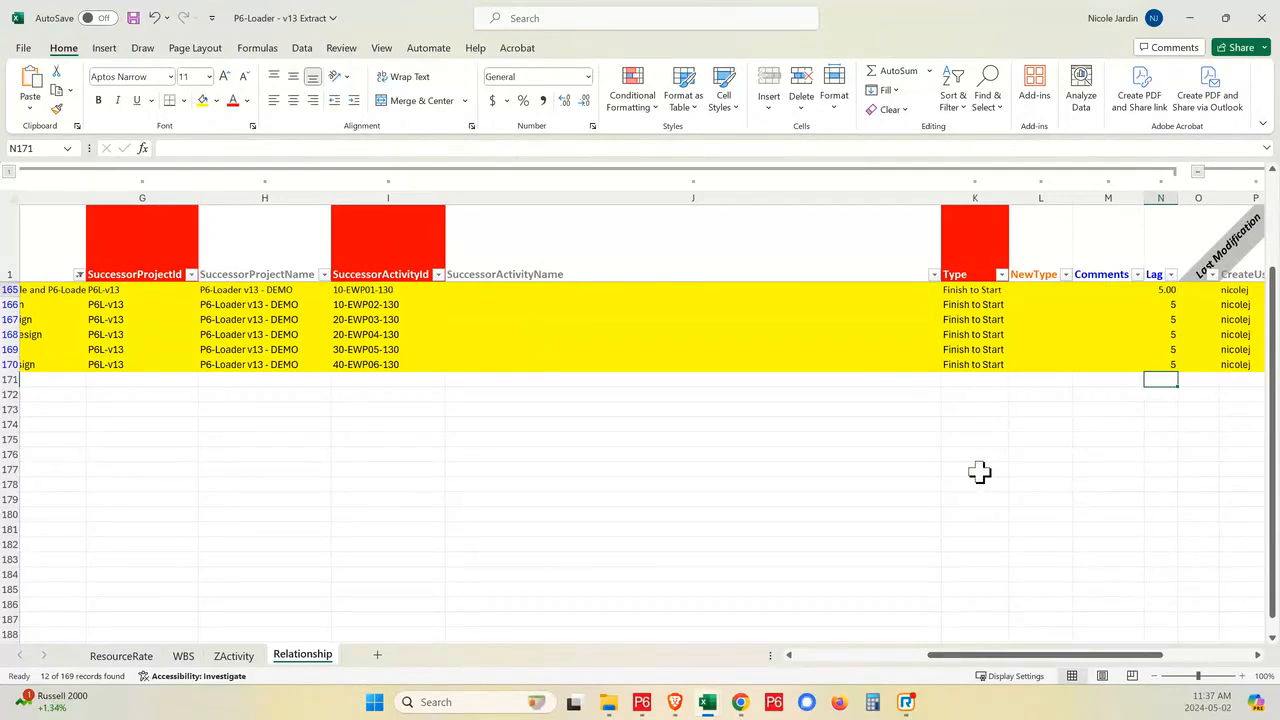
drag(950, 656, 818, 656)
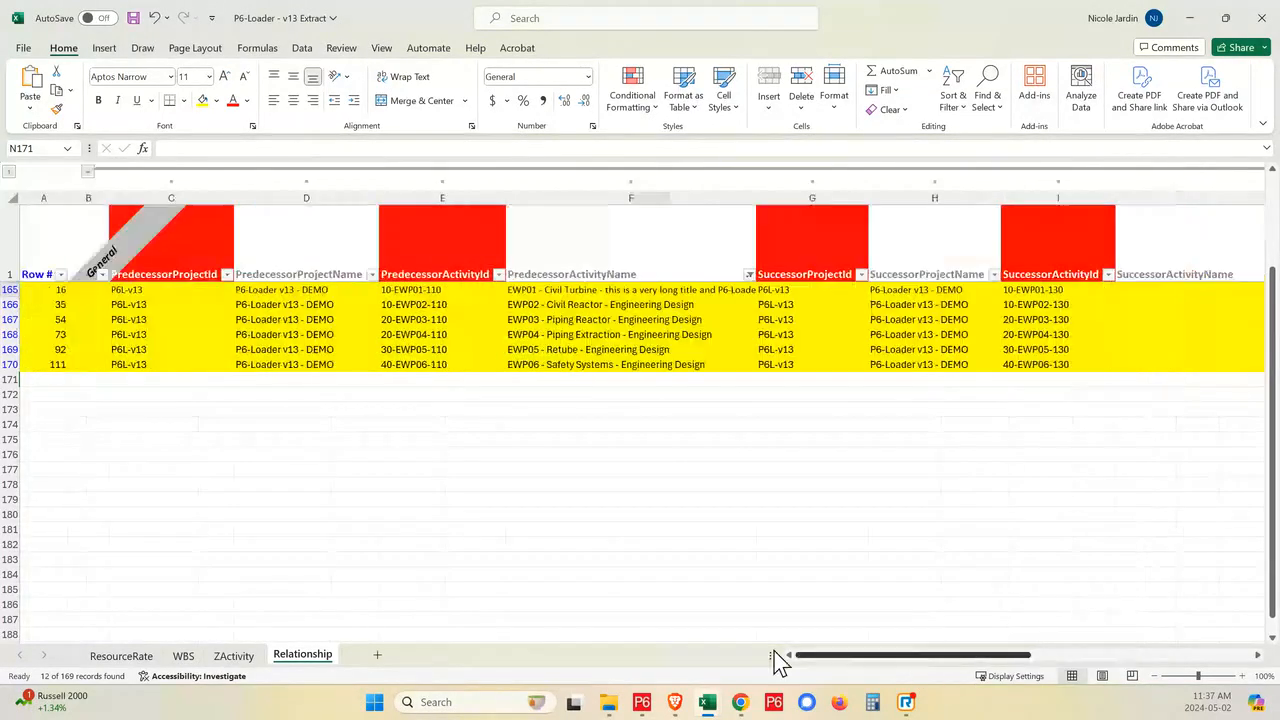
click(132, 18)
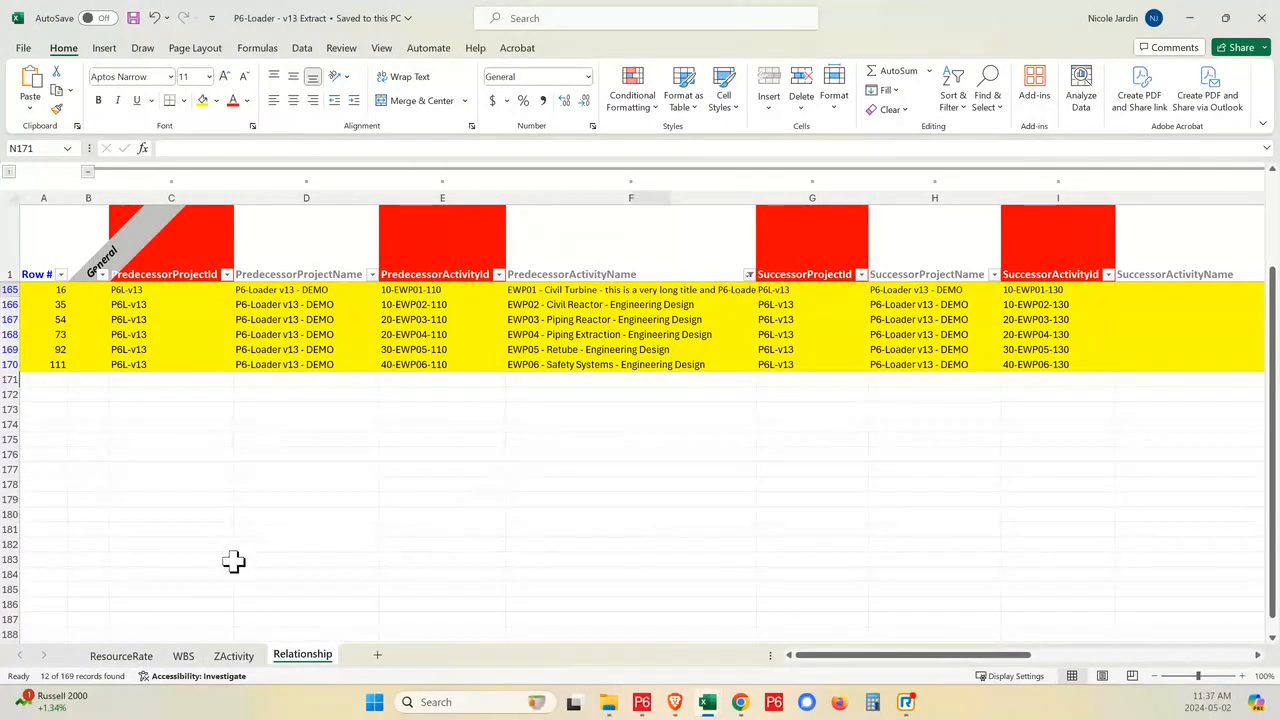
- Open the extract's WBS sheet, then switch to Primavera P6 and display the project's WBS
click(183, 656)
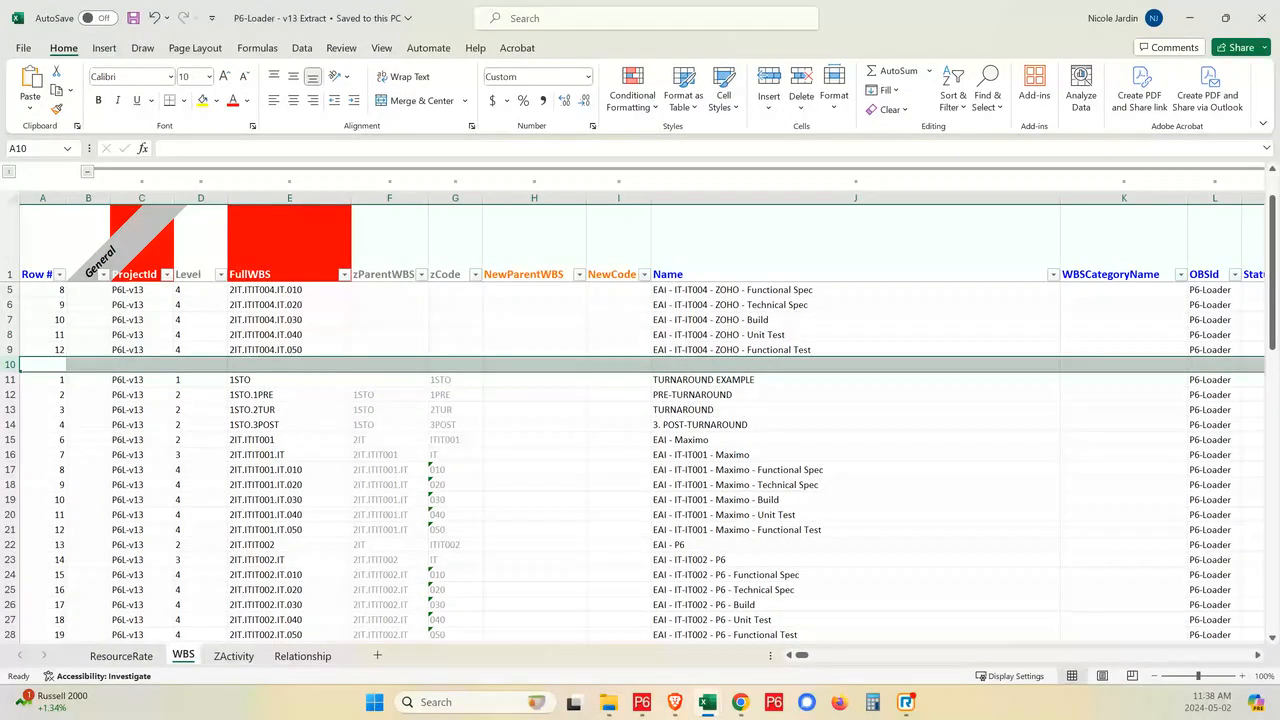
click(642, 702)
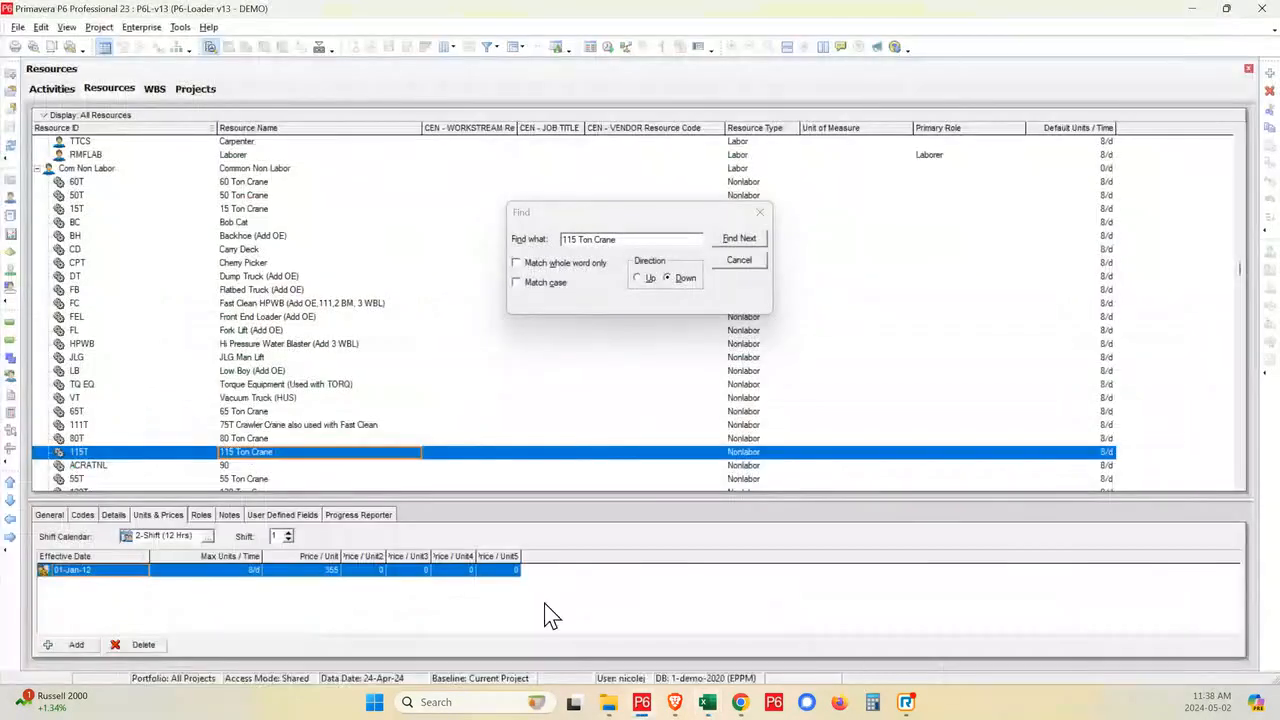
click(17, 368)
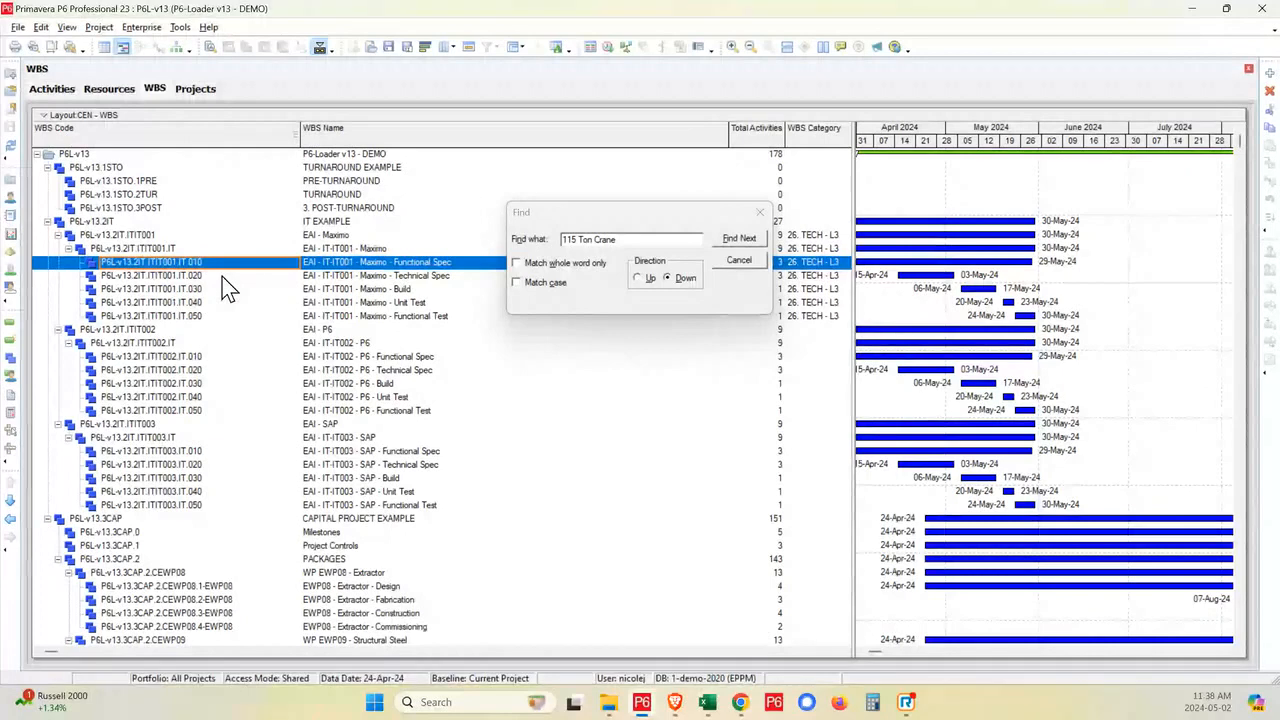
- Open the global activity codes and display the values of the CEN - L3 code
click(141, 27)
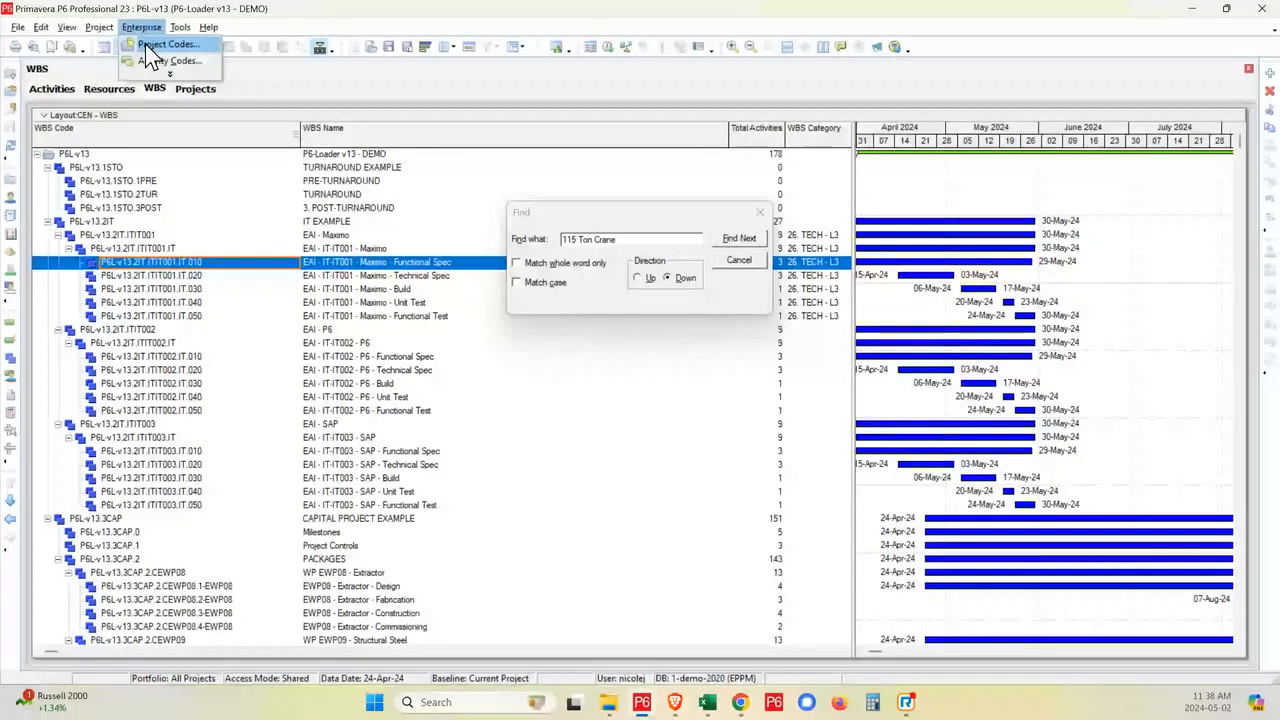
click(165, 60)
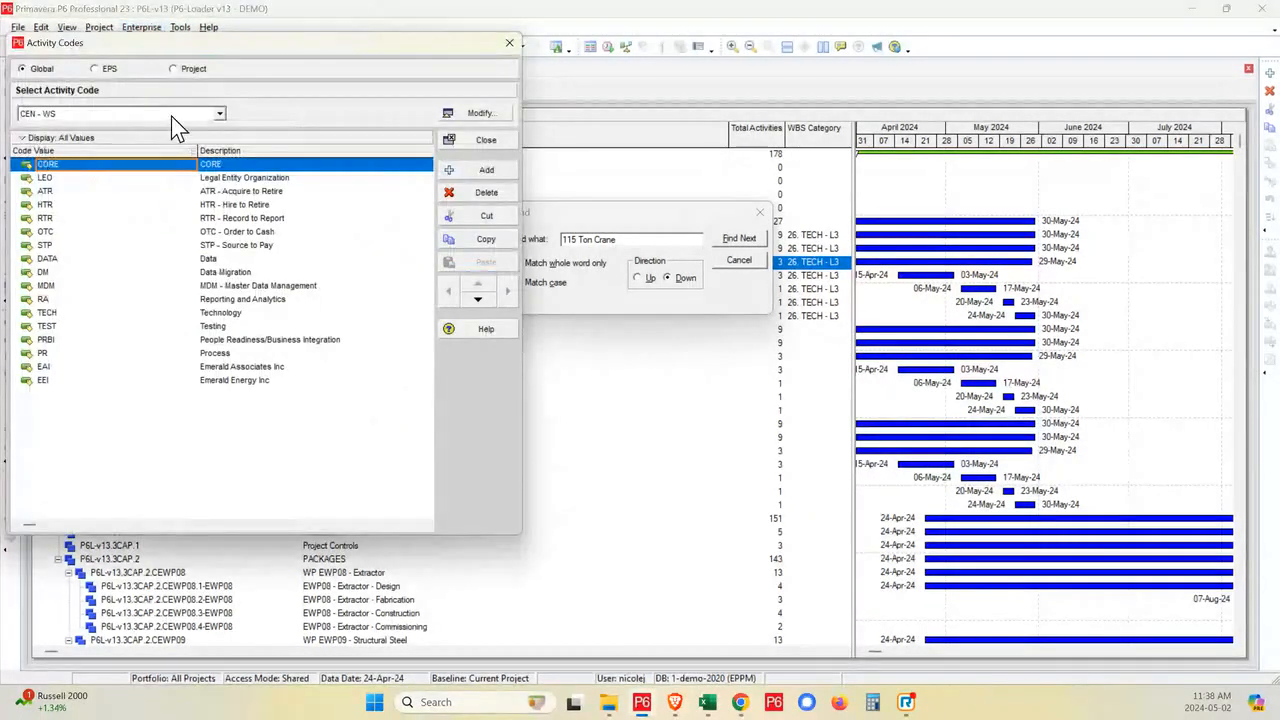
click(219, 113)
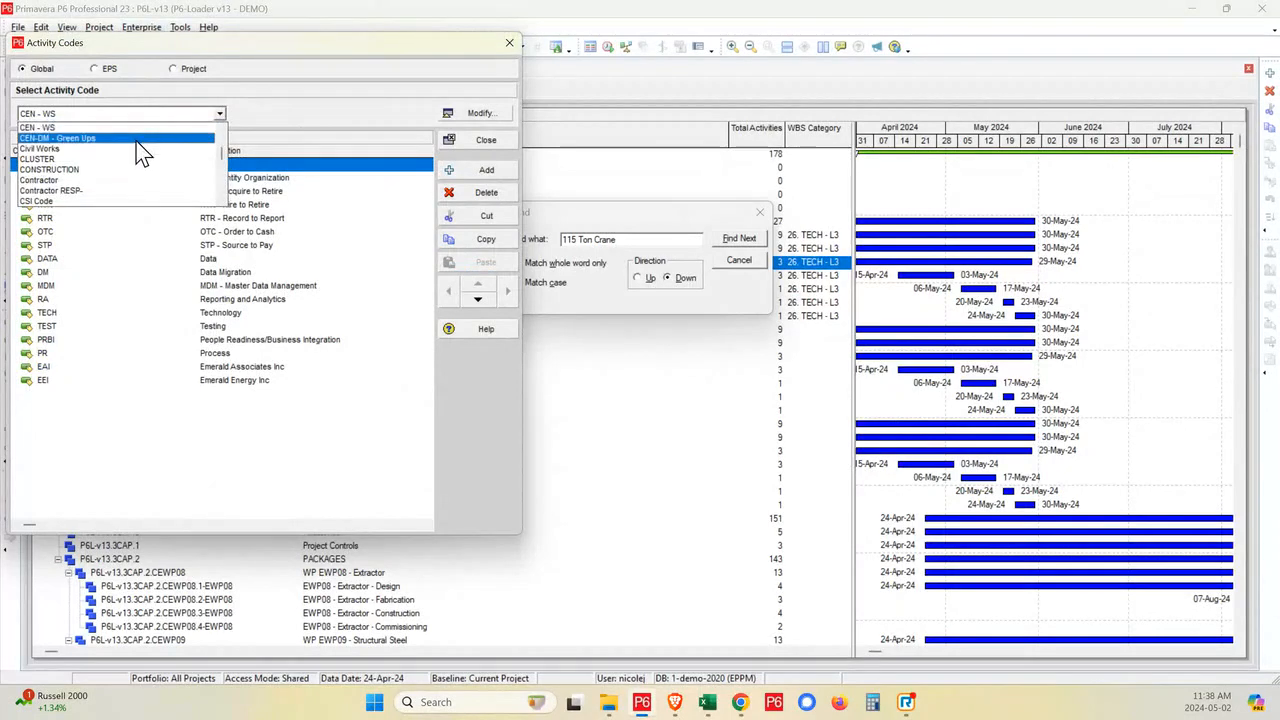
scroll(124, 171, down, 6)
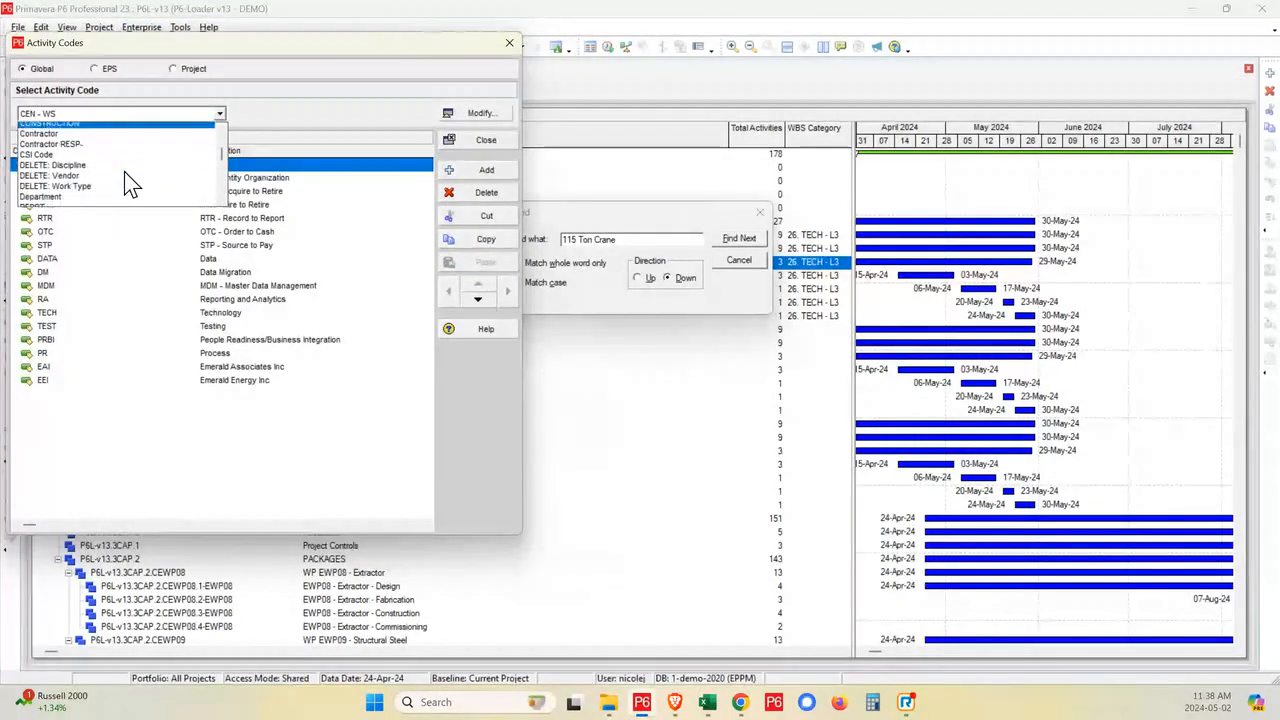
scroll(124, 171, up, 6)
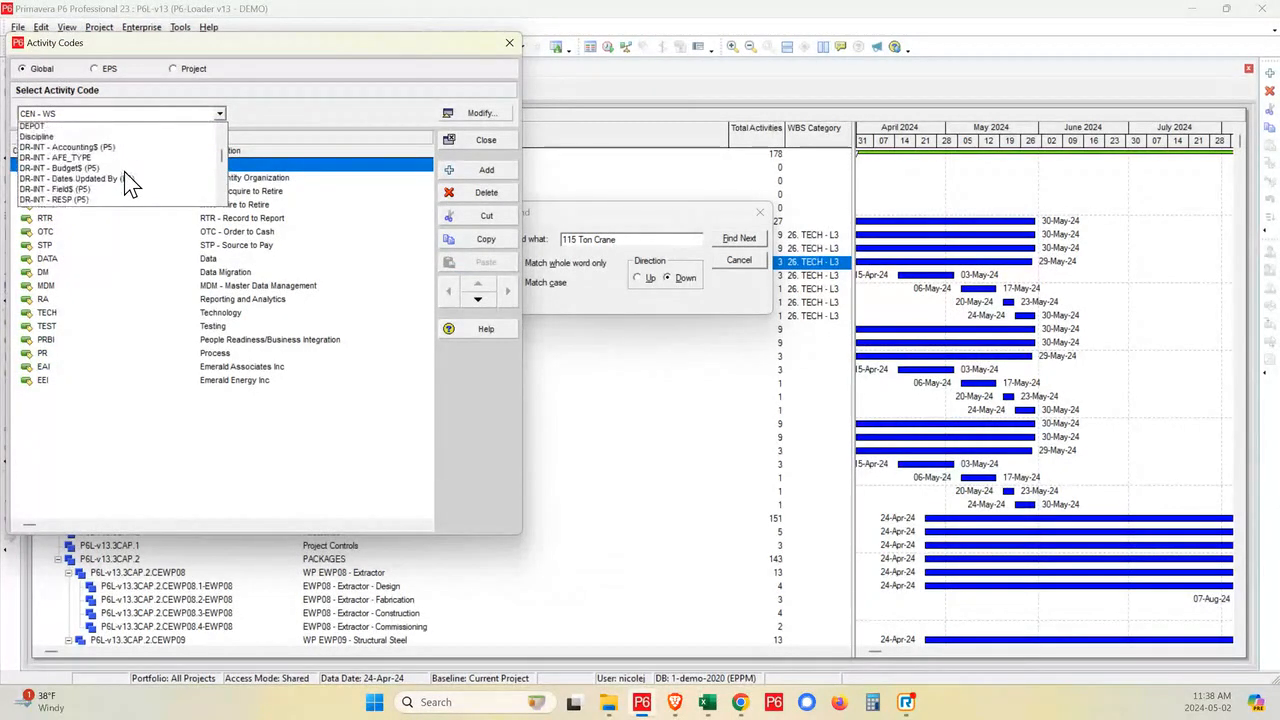
click(467, 117)
scroll(366, 290, up, 5)
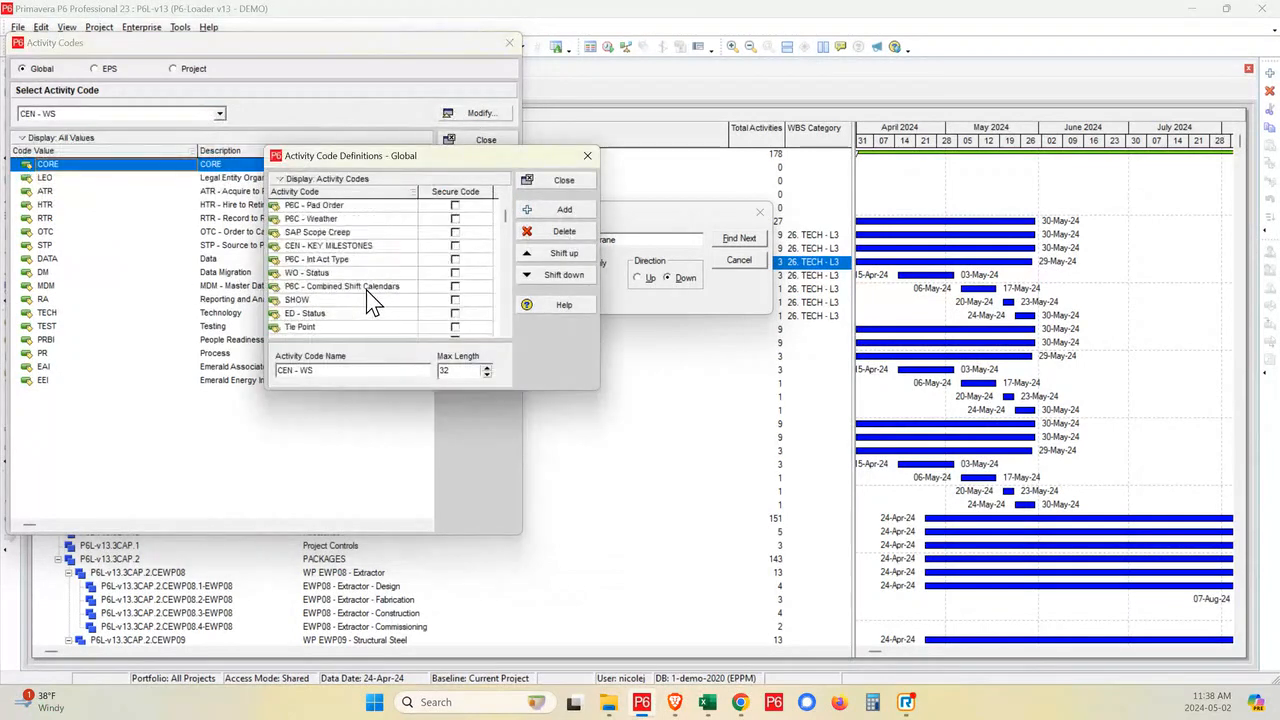
scroll(463, 208, down, 7)
scroll(322, 240, up, 4)
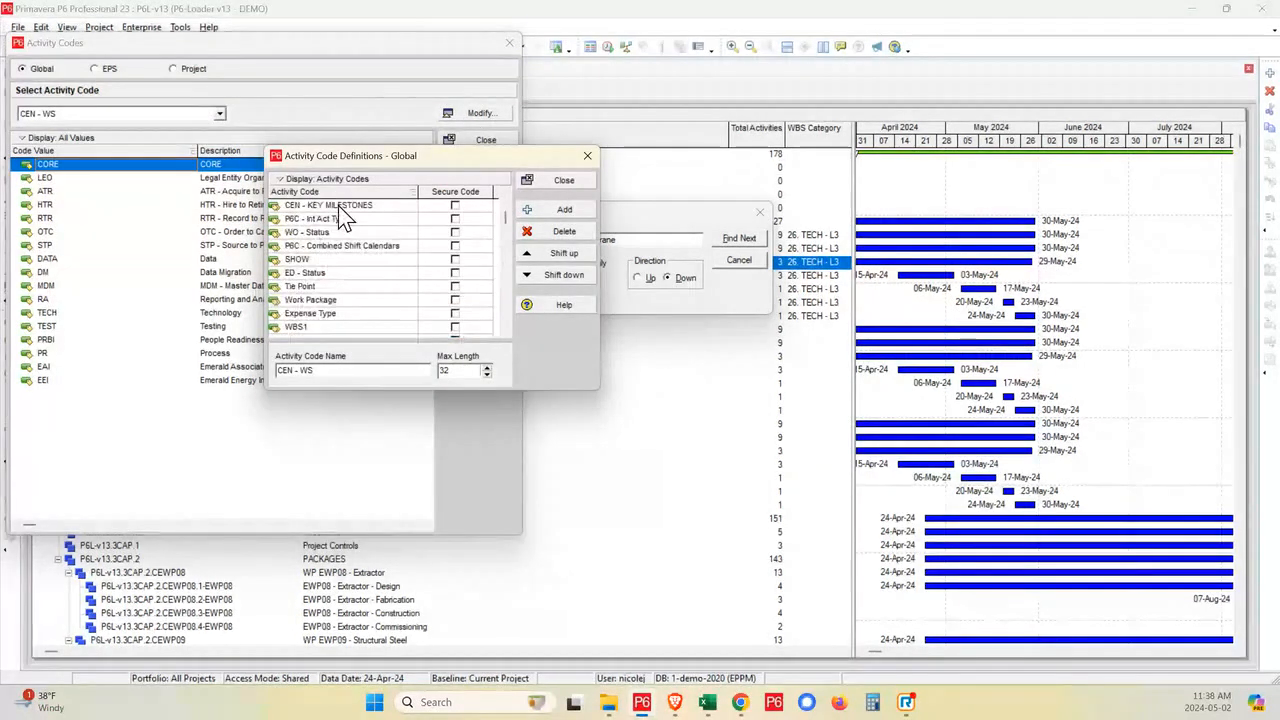
scroll(373, 230, up, 3)
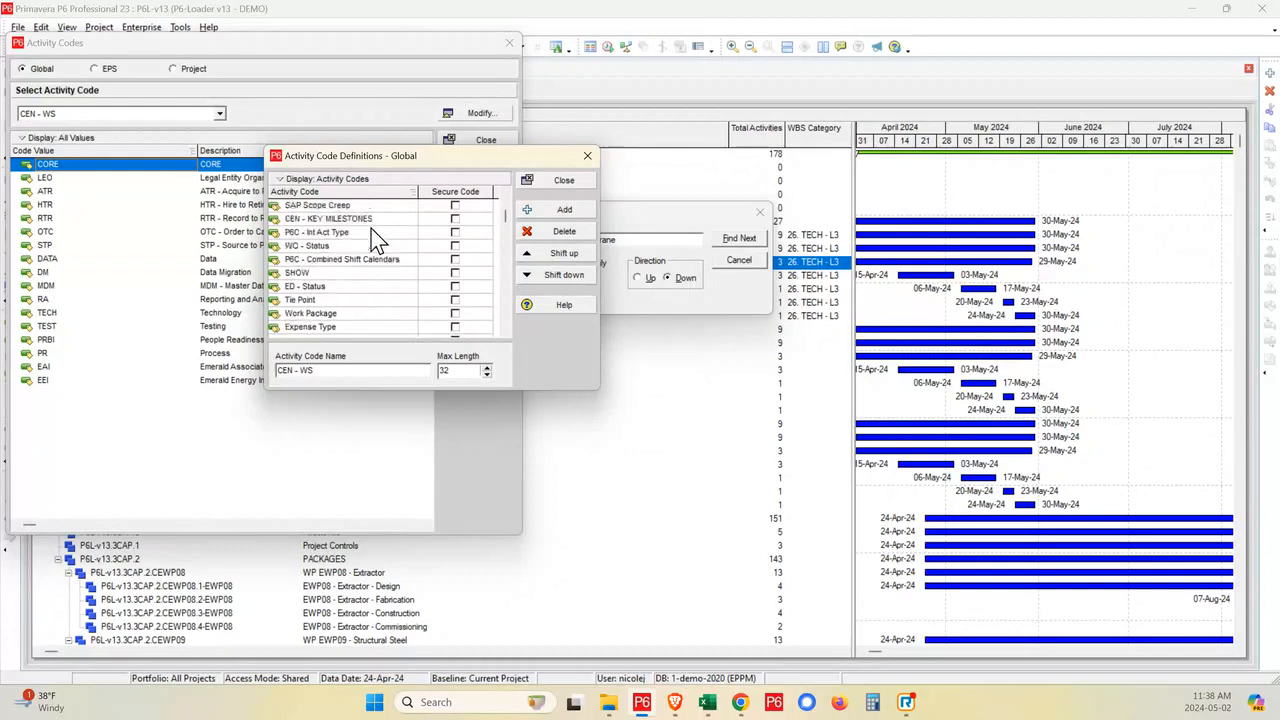
scroll(345, 235, down, 3)
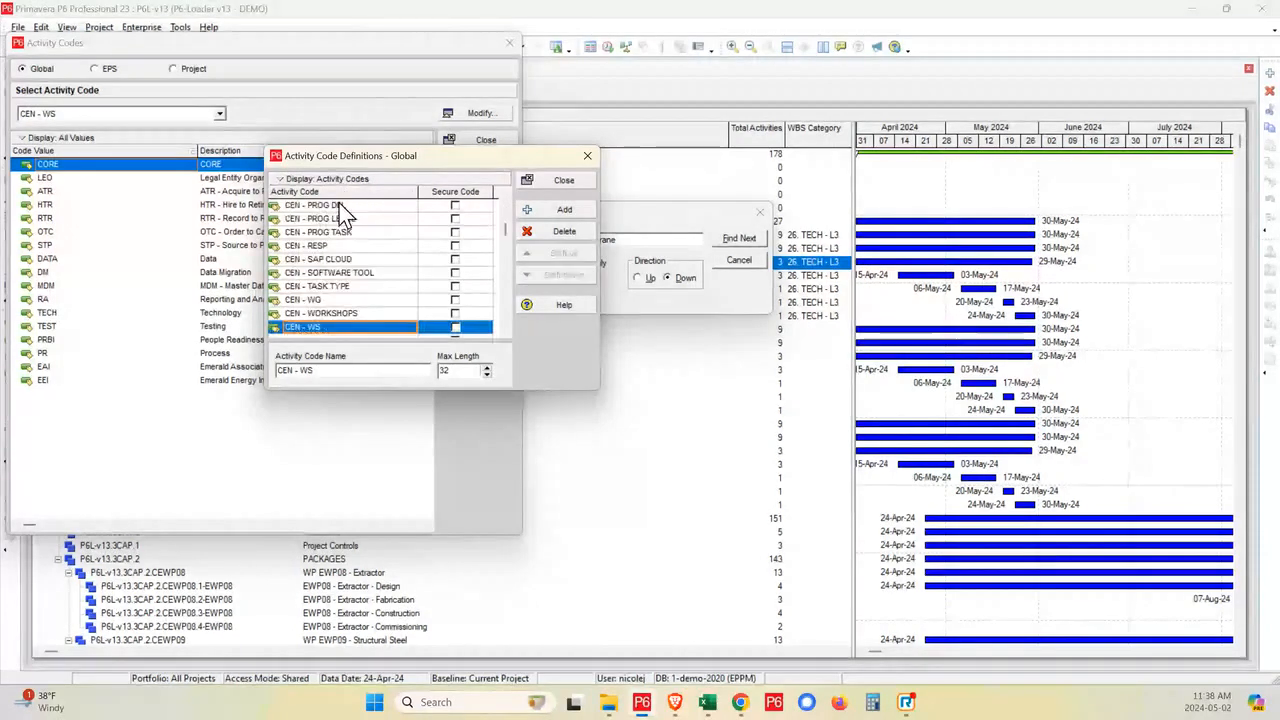
click(330, 233)
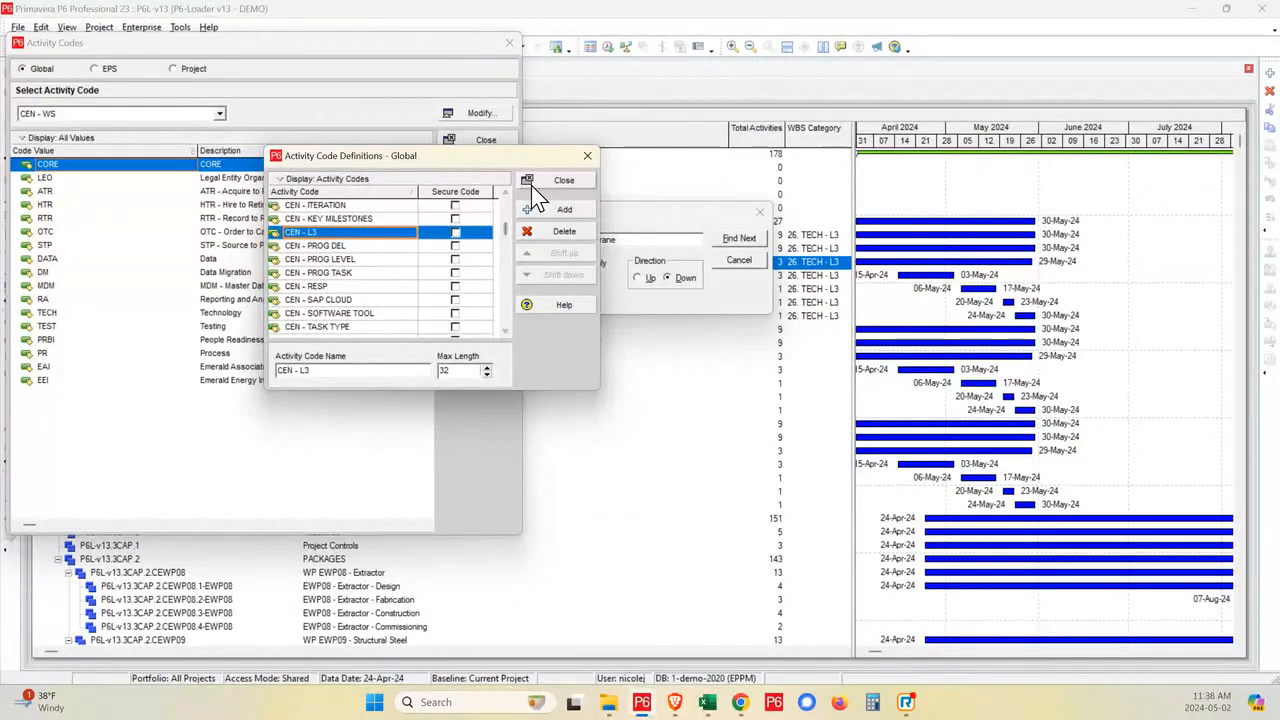
click(562, 181)
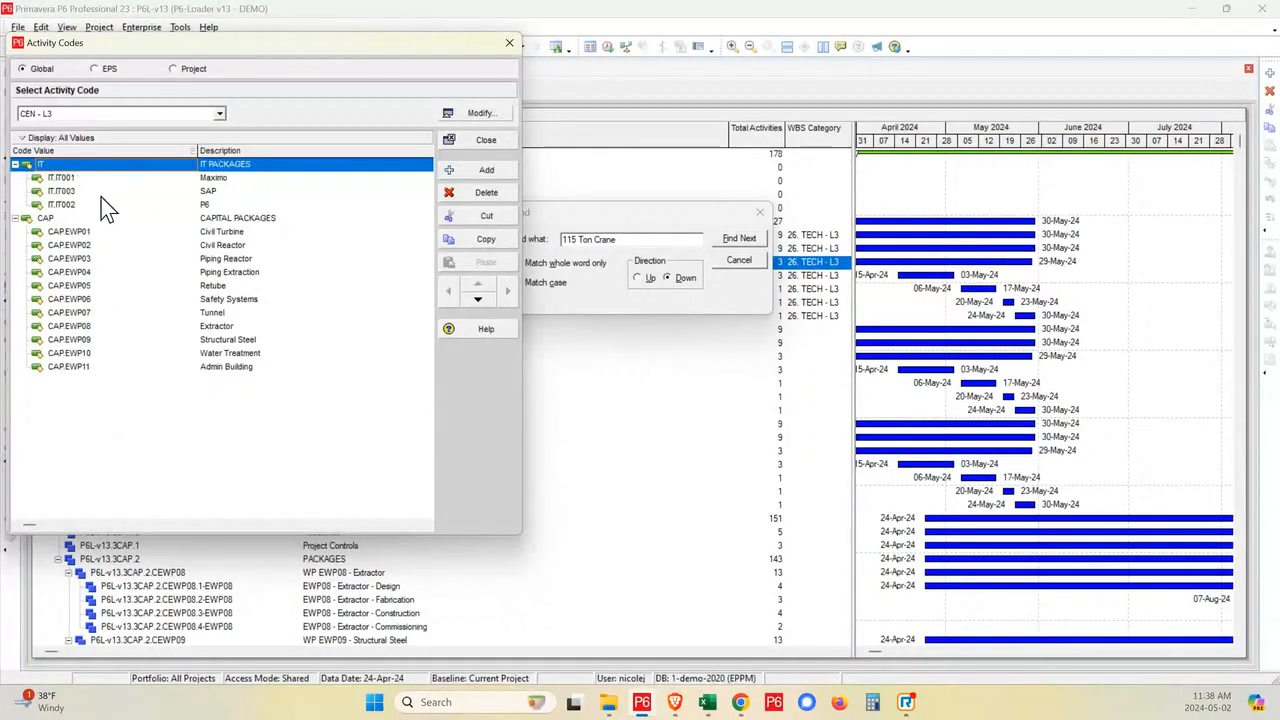
- Switch to the P6-Loader - v13 WBS Template Load workbook in Excel and compare its ActivityCode and WBSTemplateCopy sheets
mouse_move(706, 704)
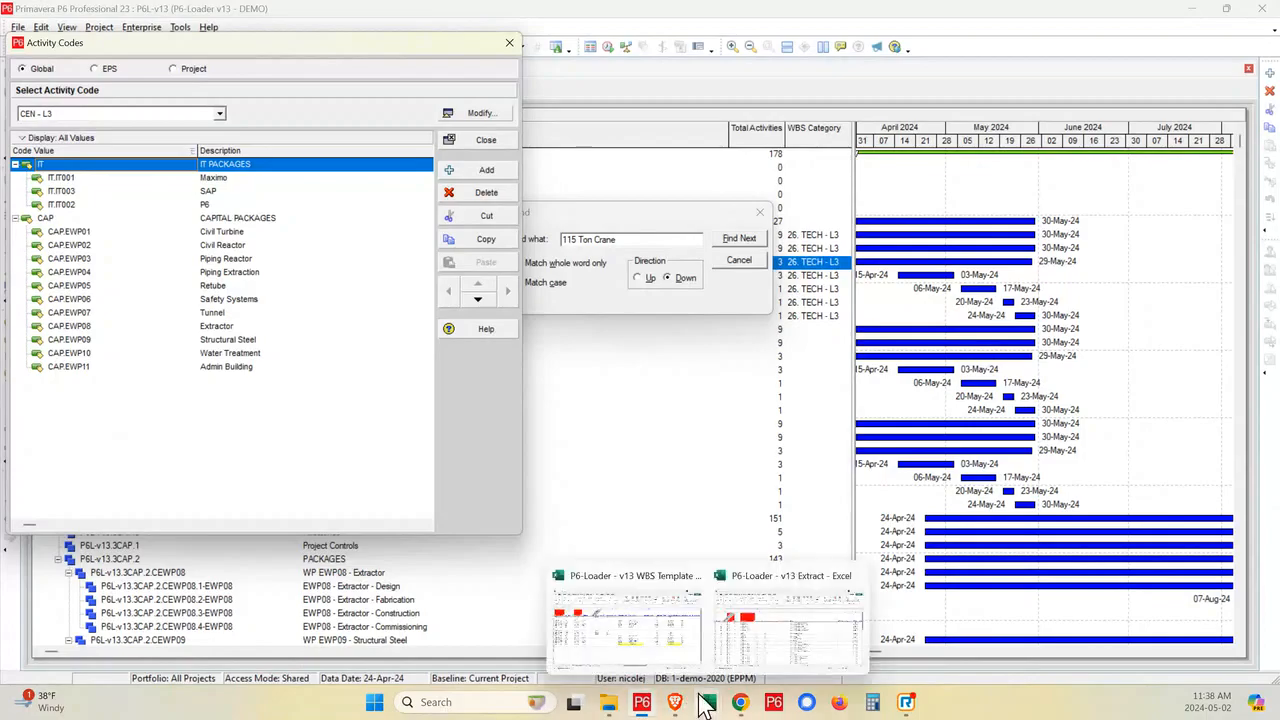
click(643, 655)
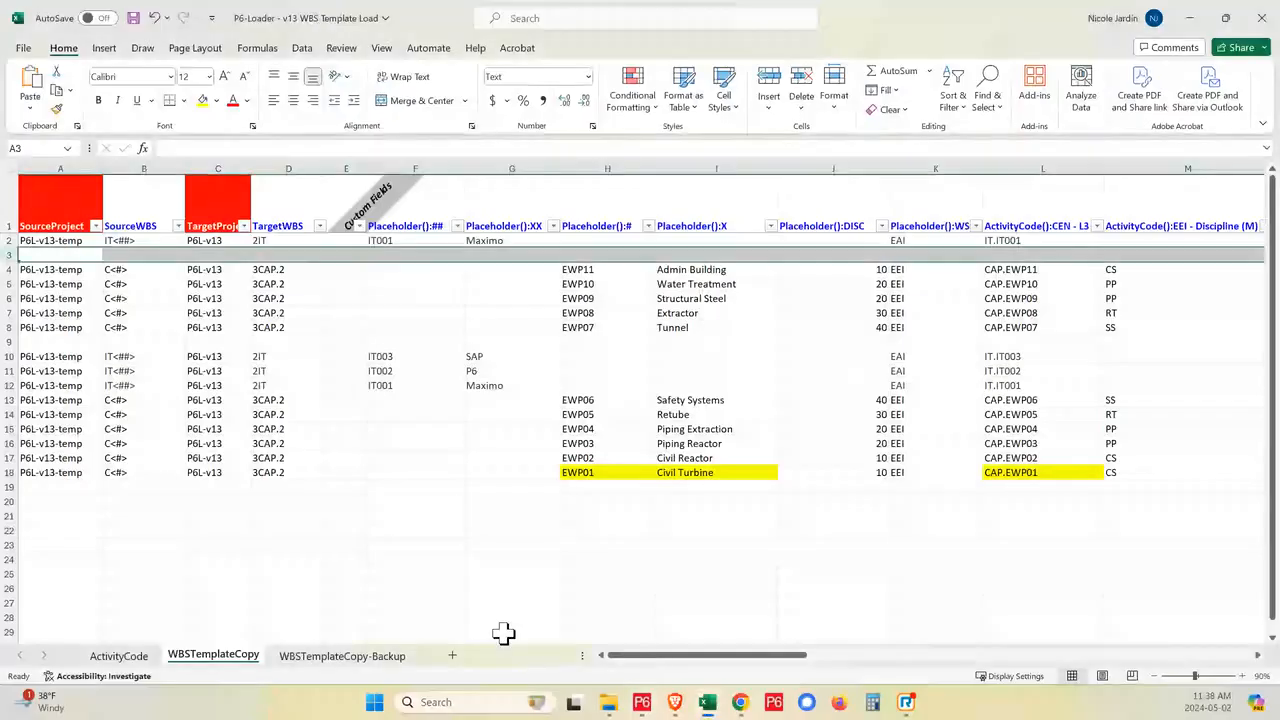
click(129, 660)
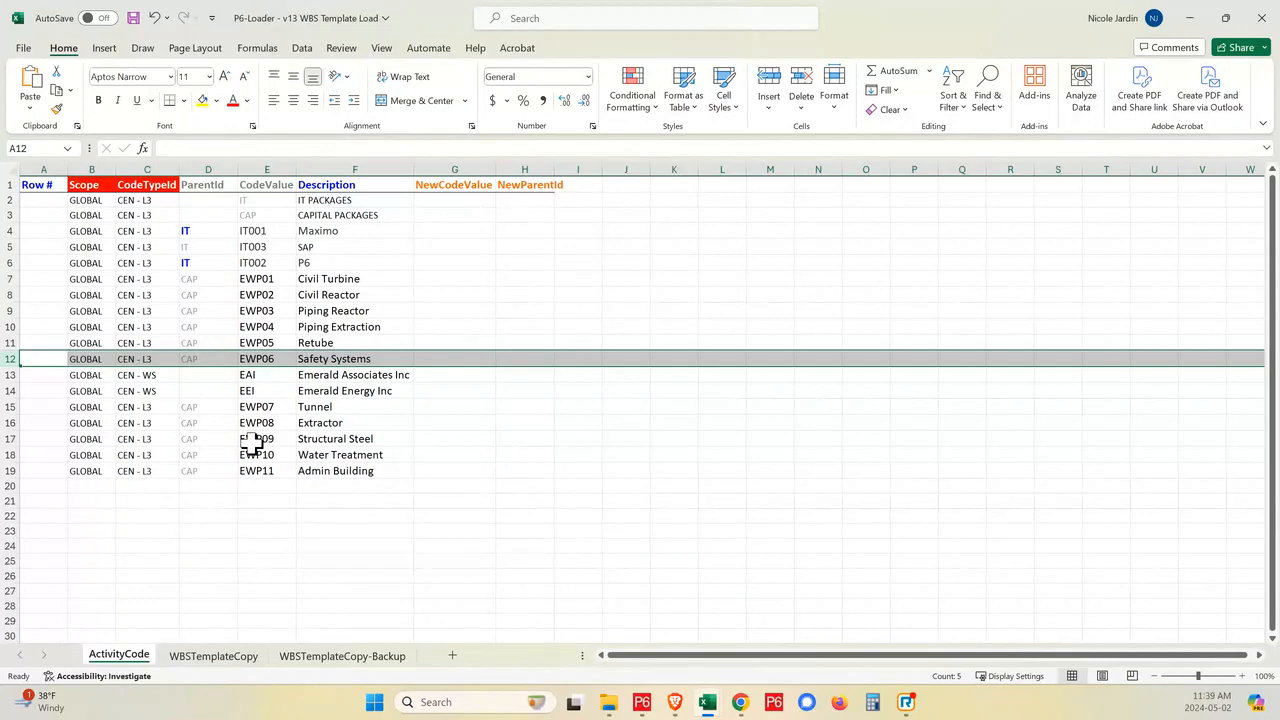
click(226, 660)
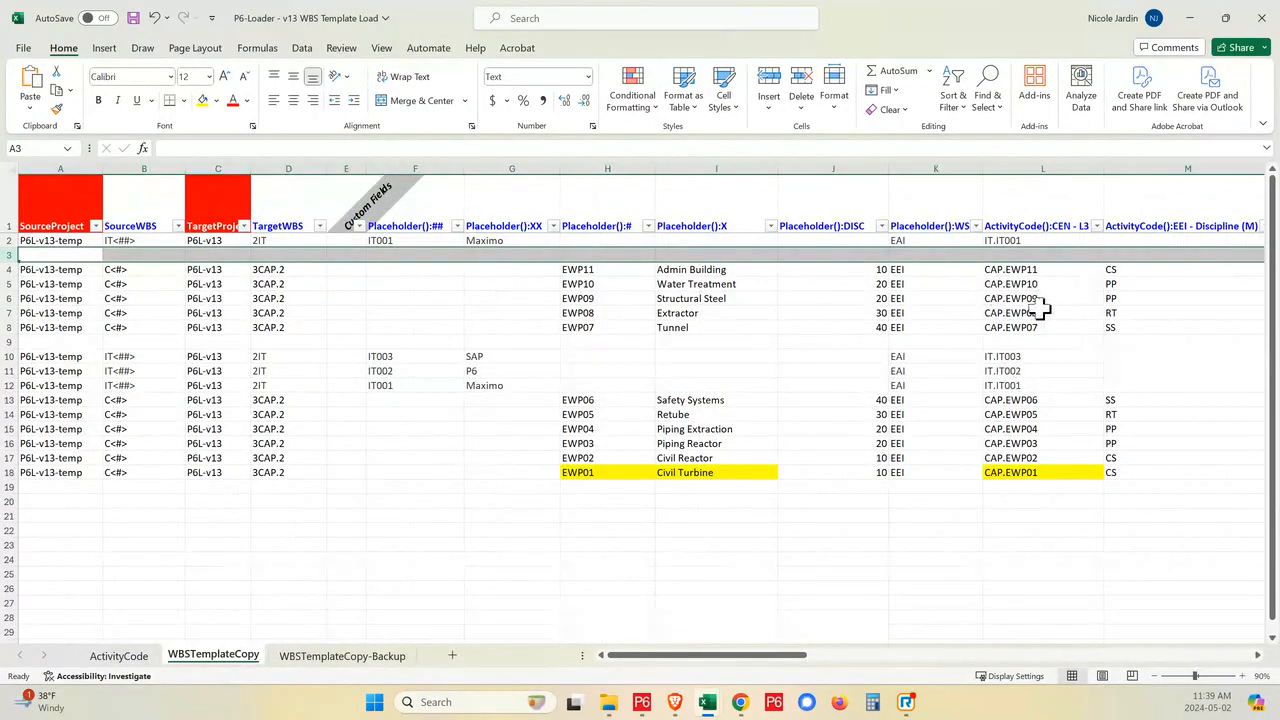
click(140, 660)
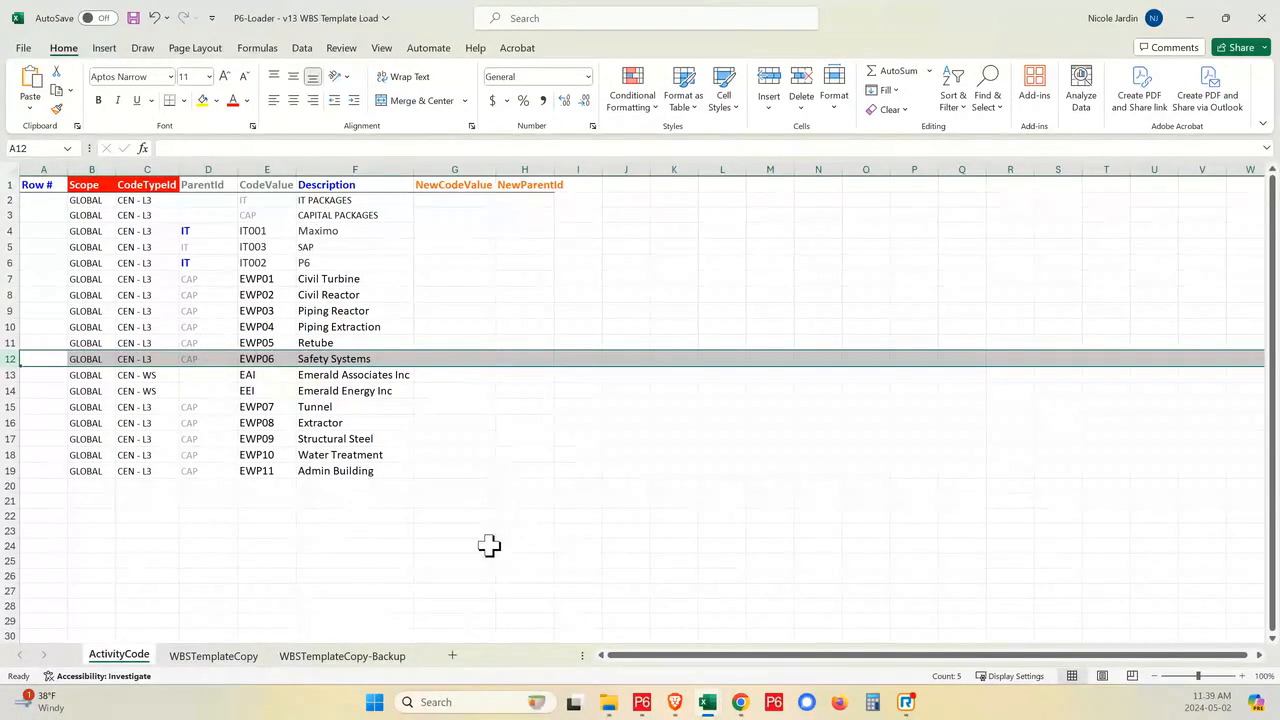
click(238, 658)
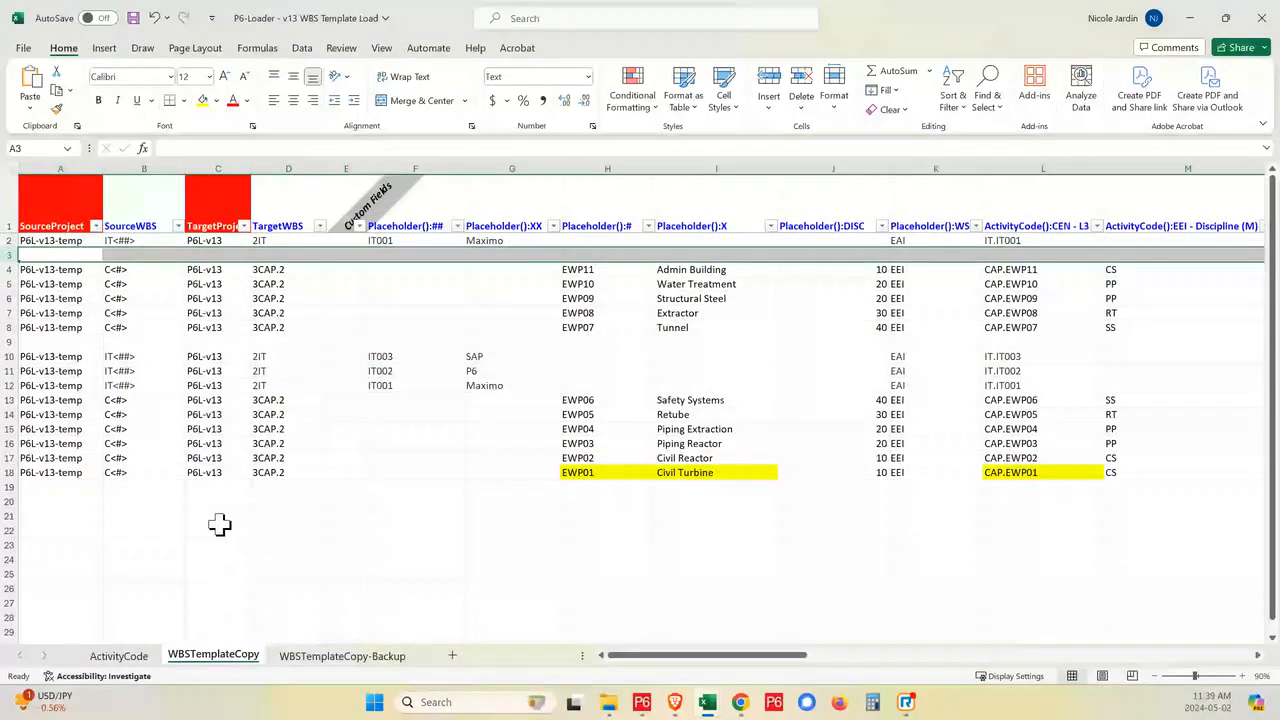
- Return to the P6-Loader - v13 Extract workbook and examine the zParentWBS and zCode columns on the WBS sheet
mouse_move(706, 702)
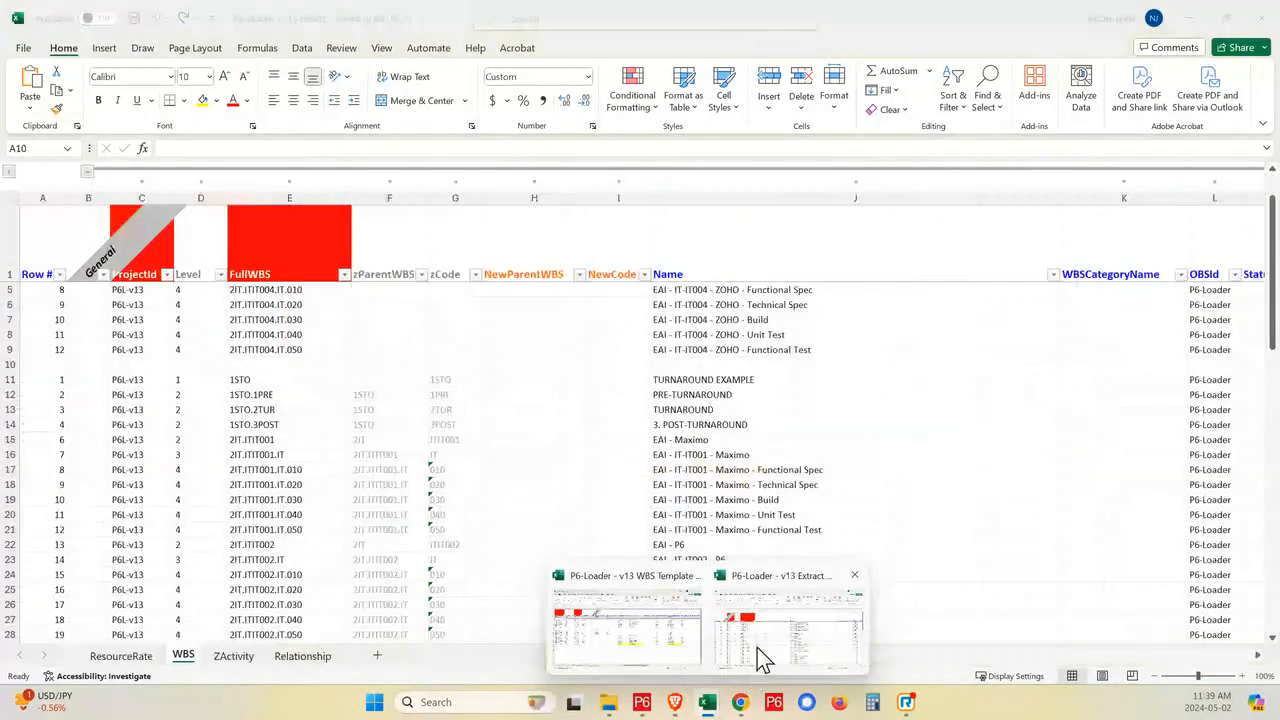
click(757, 648)
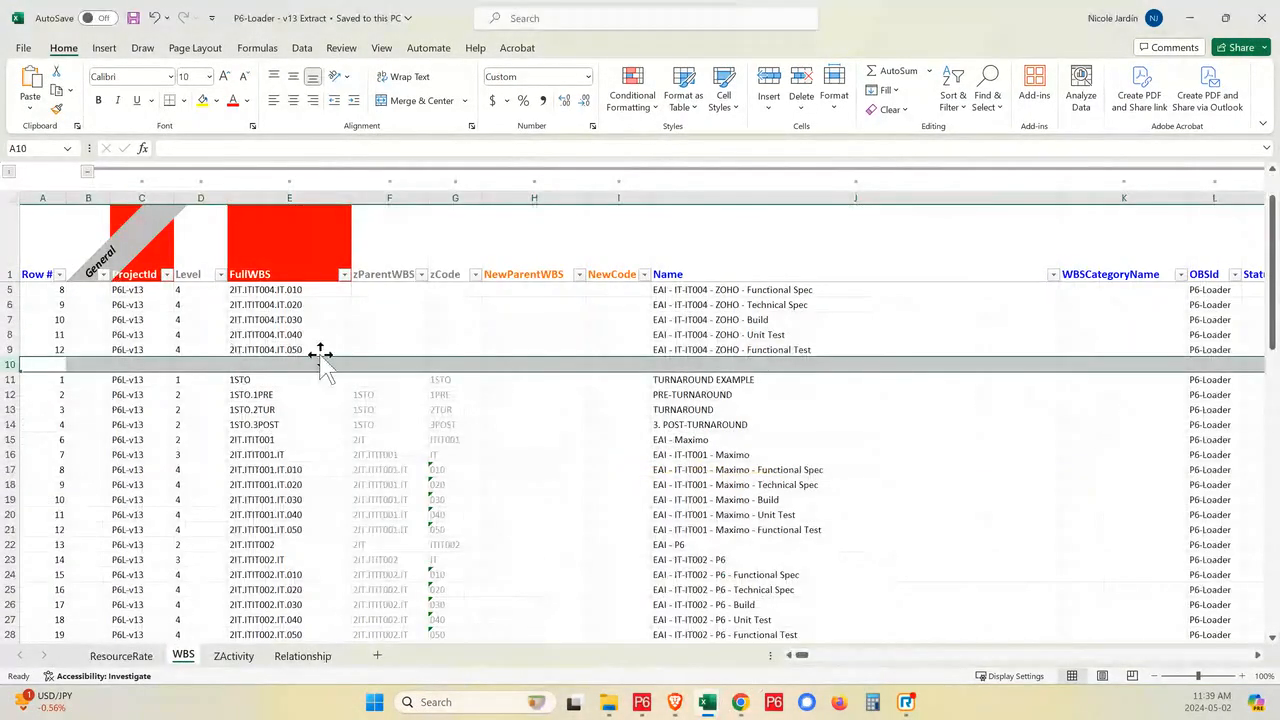
click(390, 270)
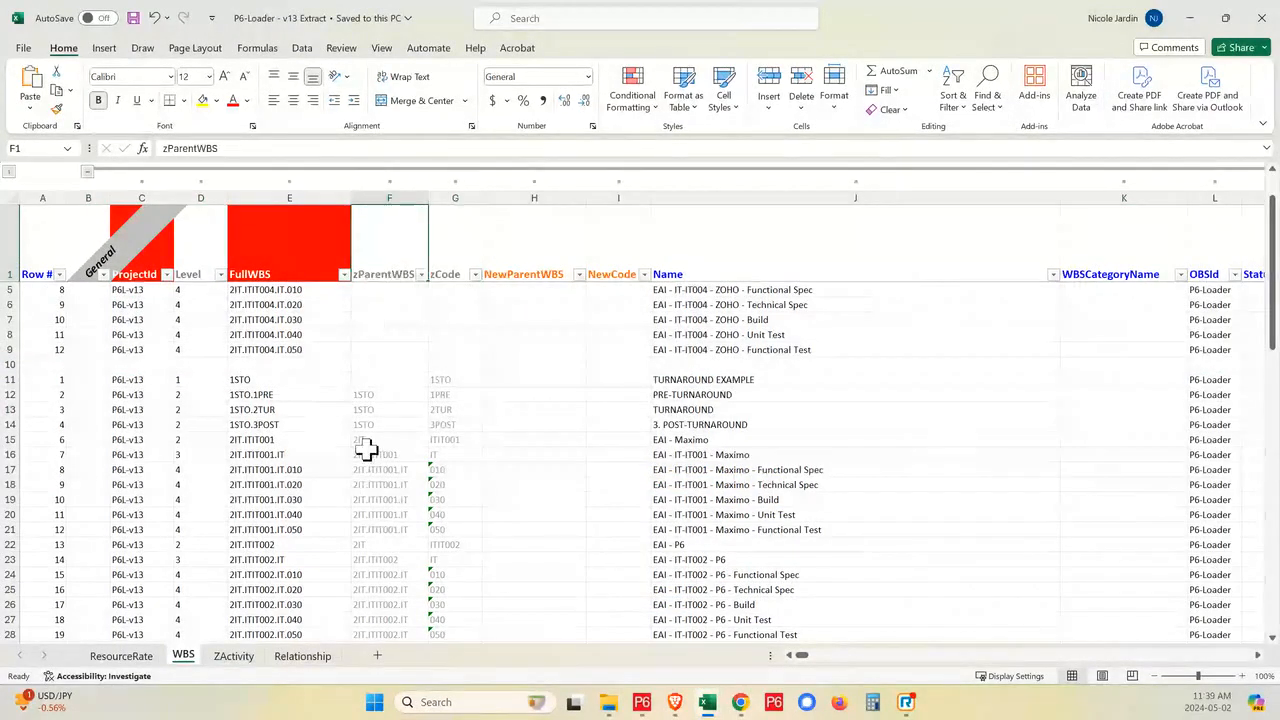
click(455, 272)
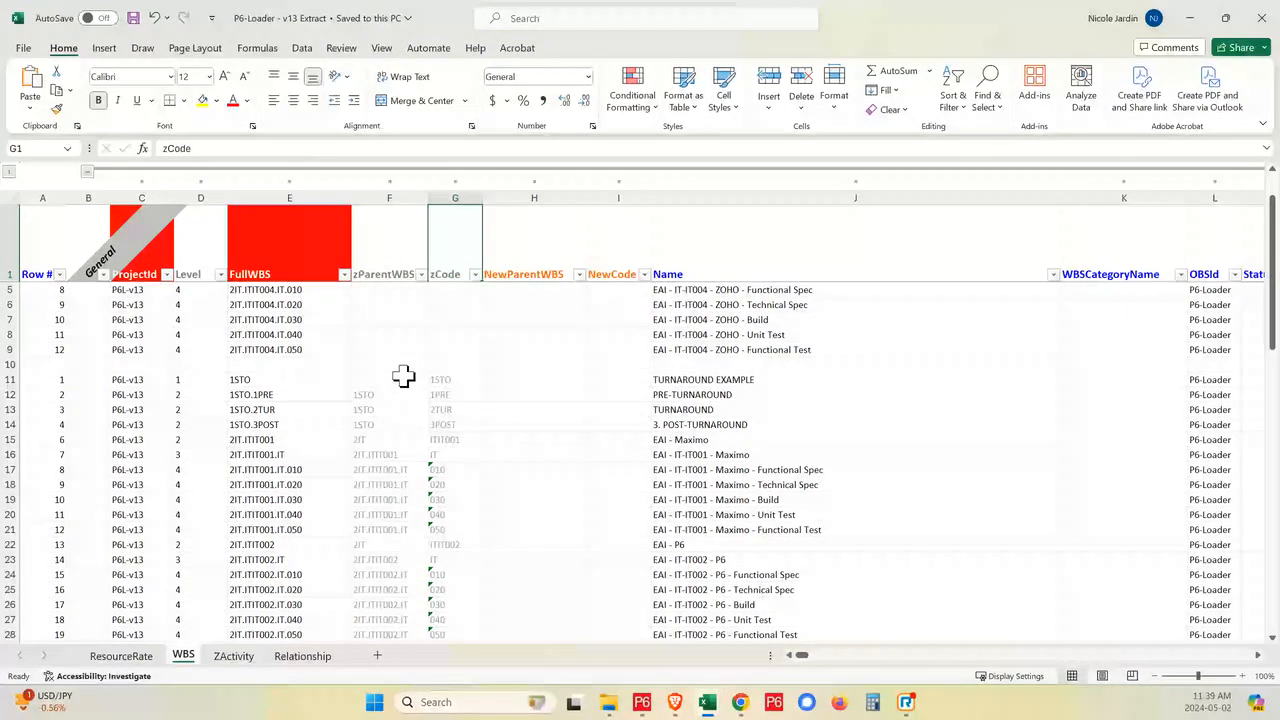
- Switch to the P6-Loader web app in Brave and review the modules selected for extraction under ROLES-RESOURCES, PROJECT INFO and ACTIVITY INFO
click(282, 290)
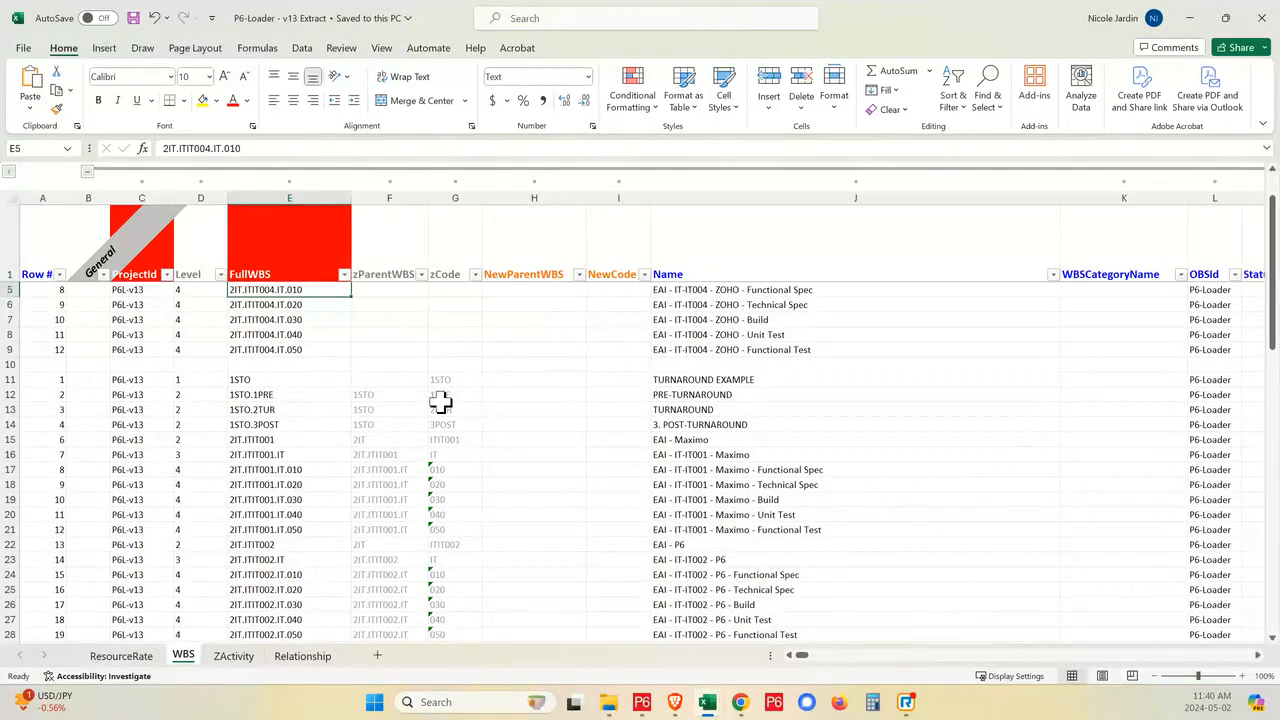
mouse_move(678, 704)
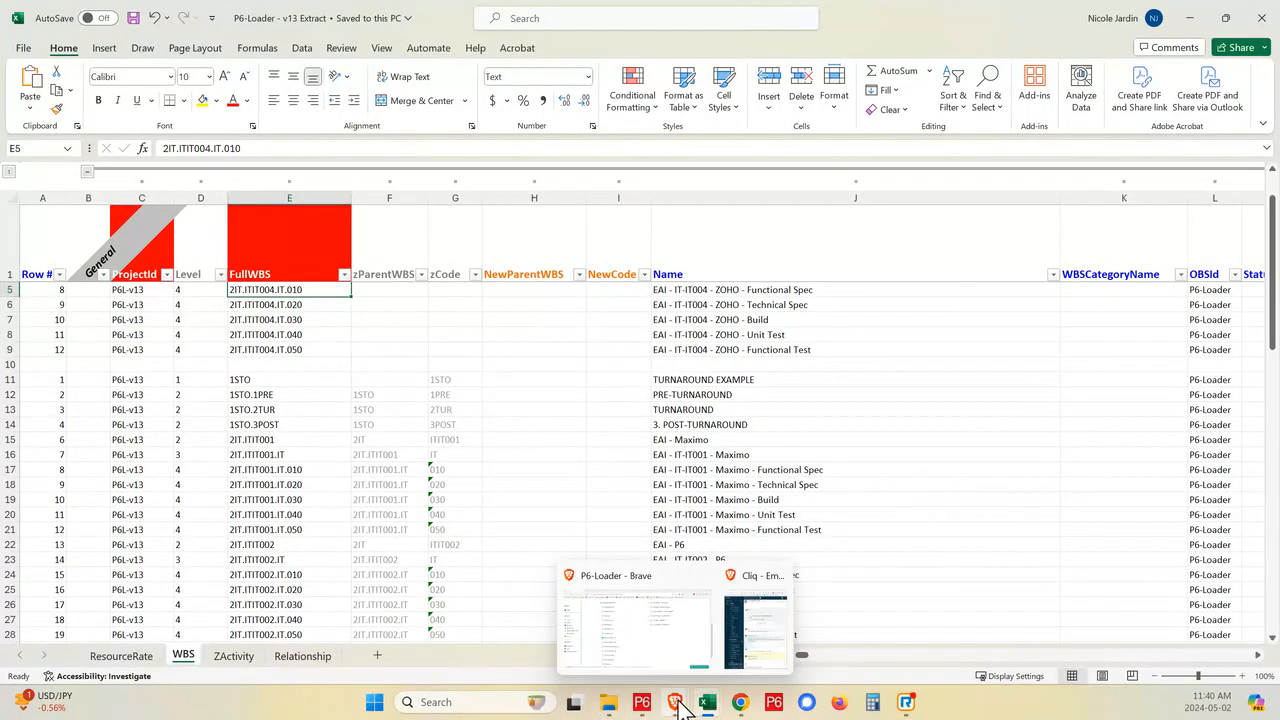
click(641, 651)
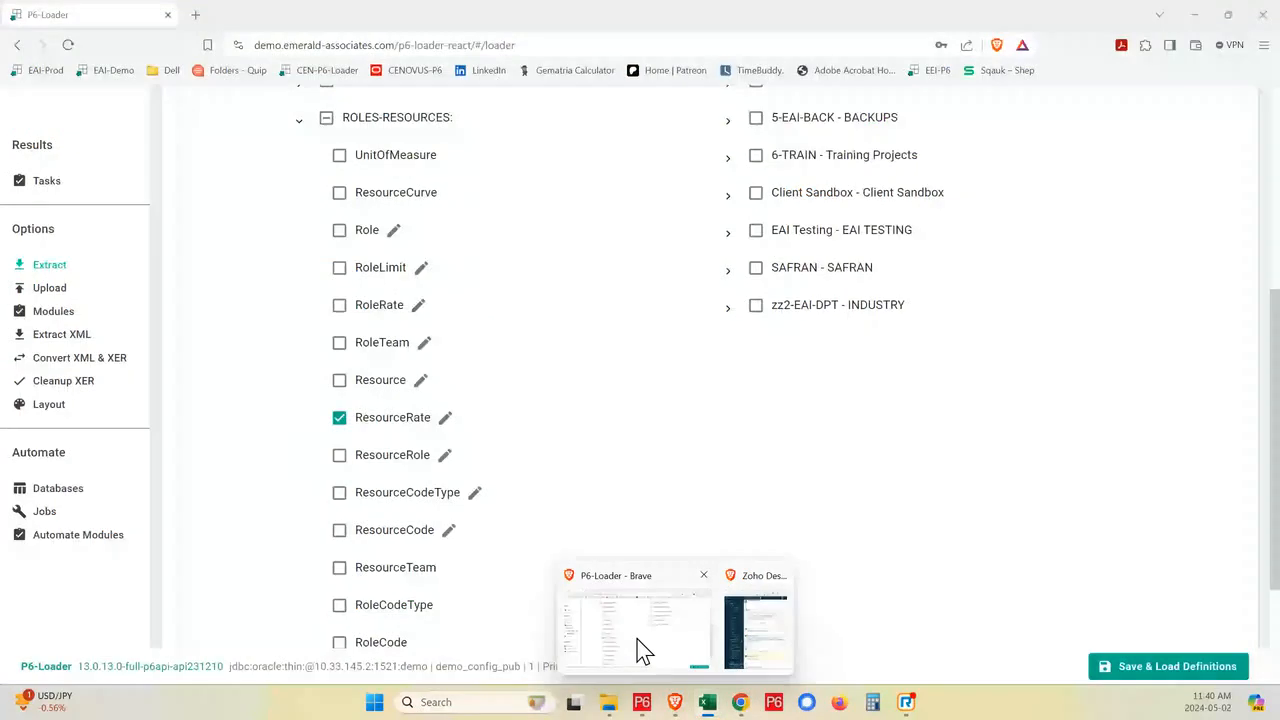
click(35, 311)
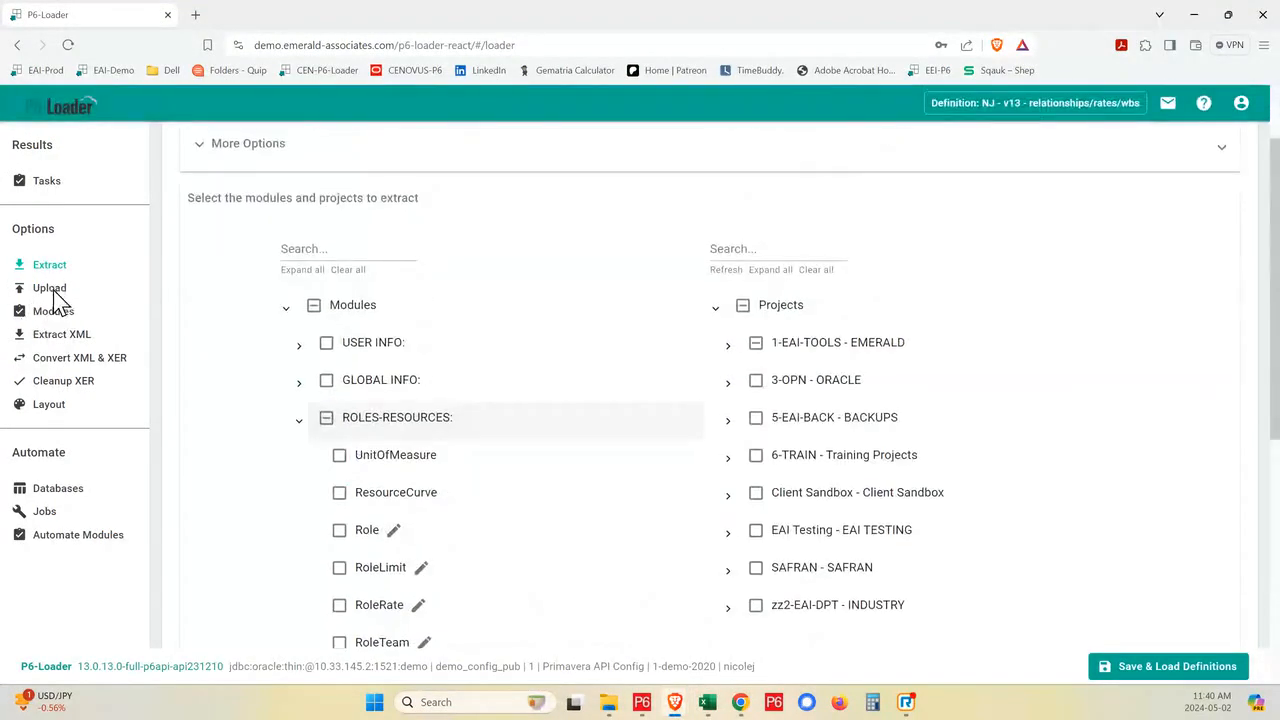
scroll(91, 357, down, 5)
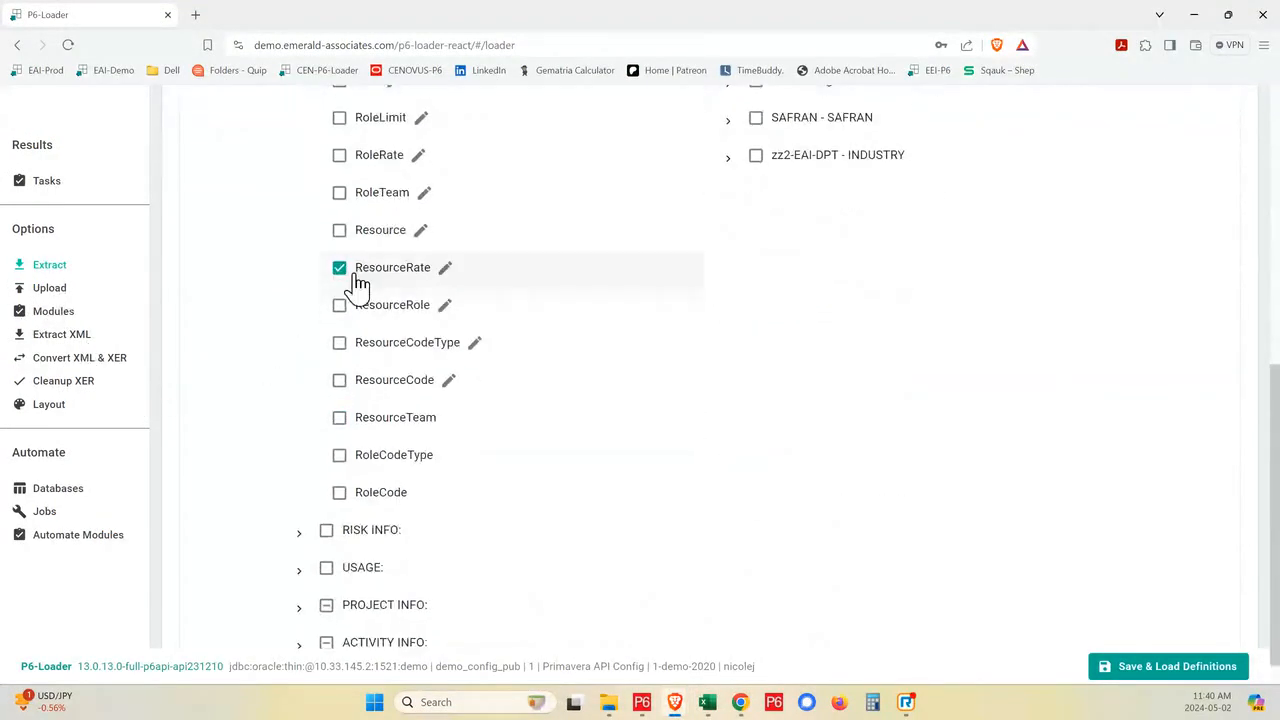
scroll(343, 320, down, 1)
click(305, 570)
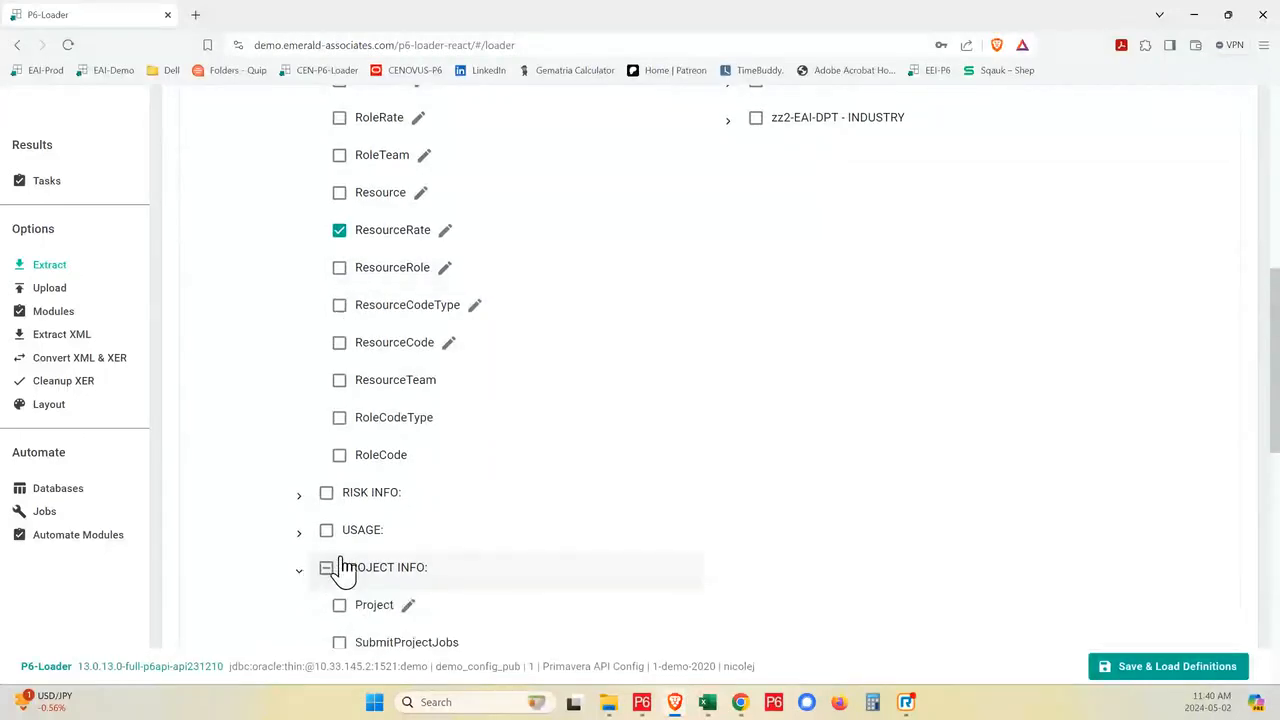
scroll(350, 565, down, 4)
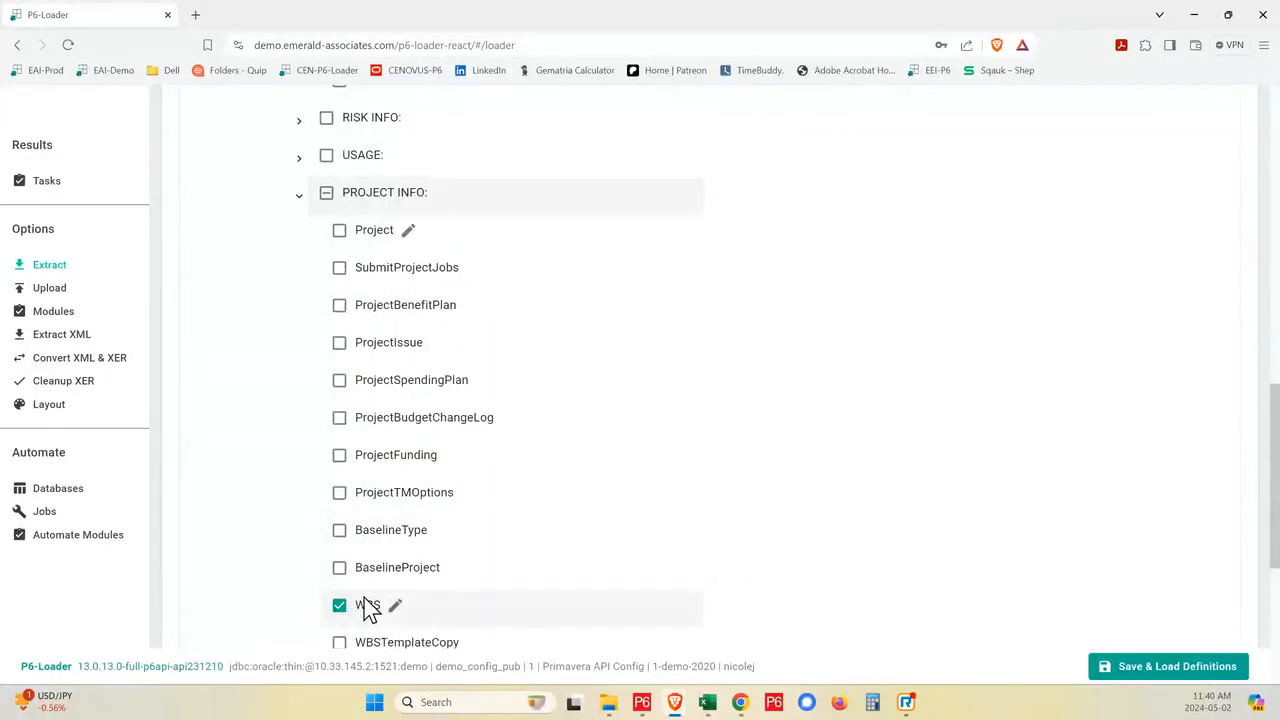
scroll(367, 600, down, 4)
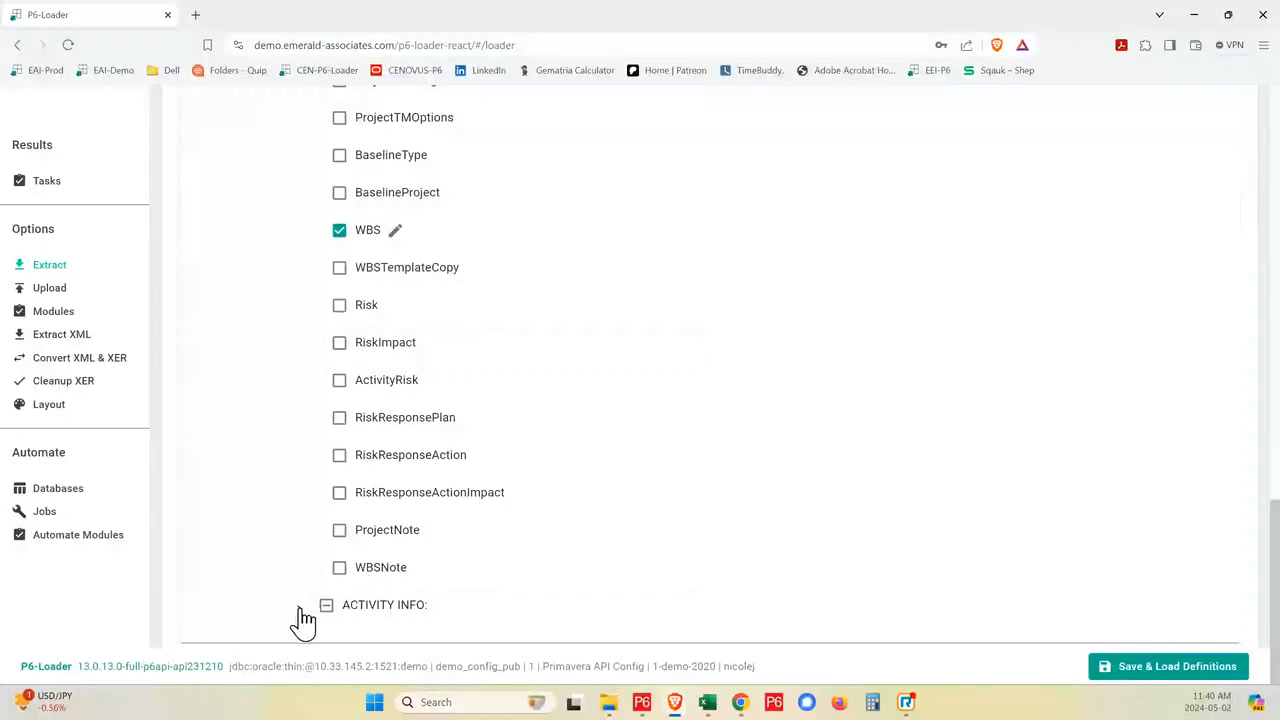
click(300, 612)
scroll(349, 640, down, 3)
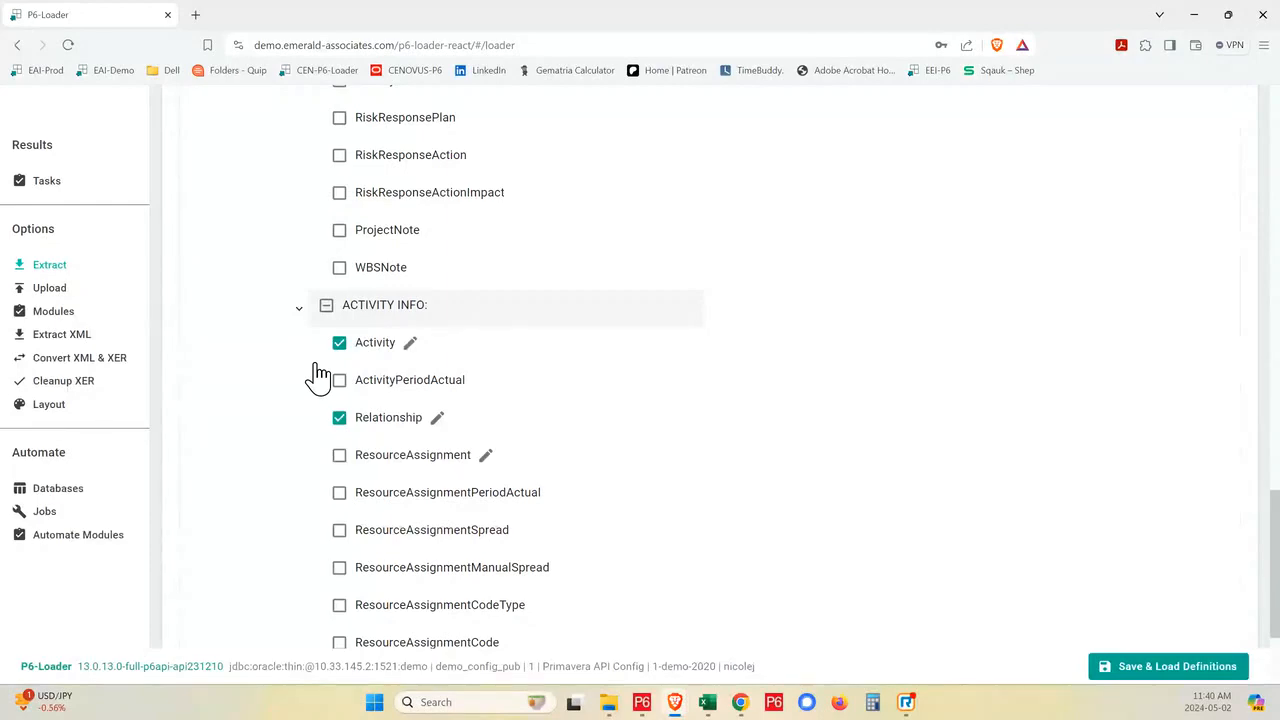
- Return to the P6-Loader - v13 Extract workbook in Excel and select the highlighted 2024-01-01 EffectiveDate cells on the ResourceRate sheet
mouse_move(716, 704)
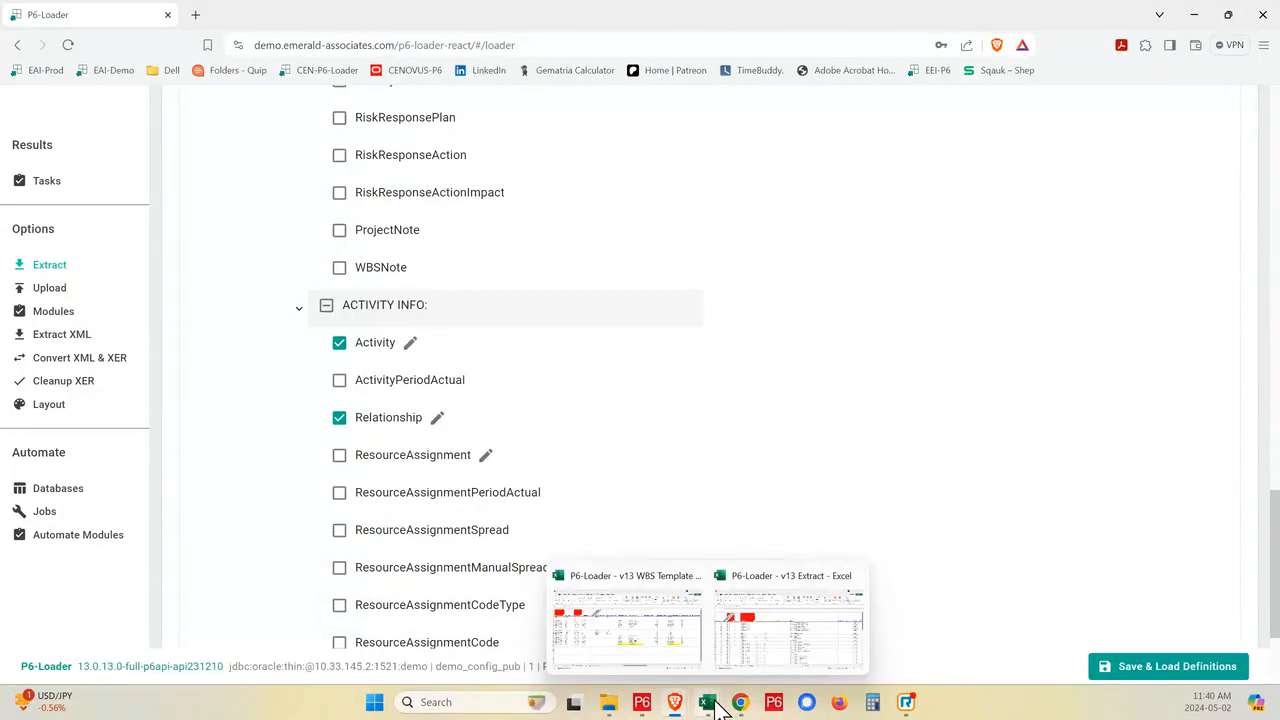
click(749, 659)
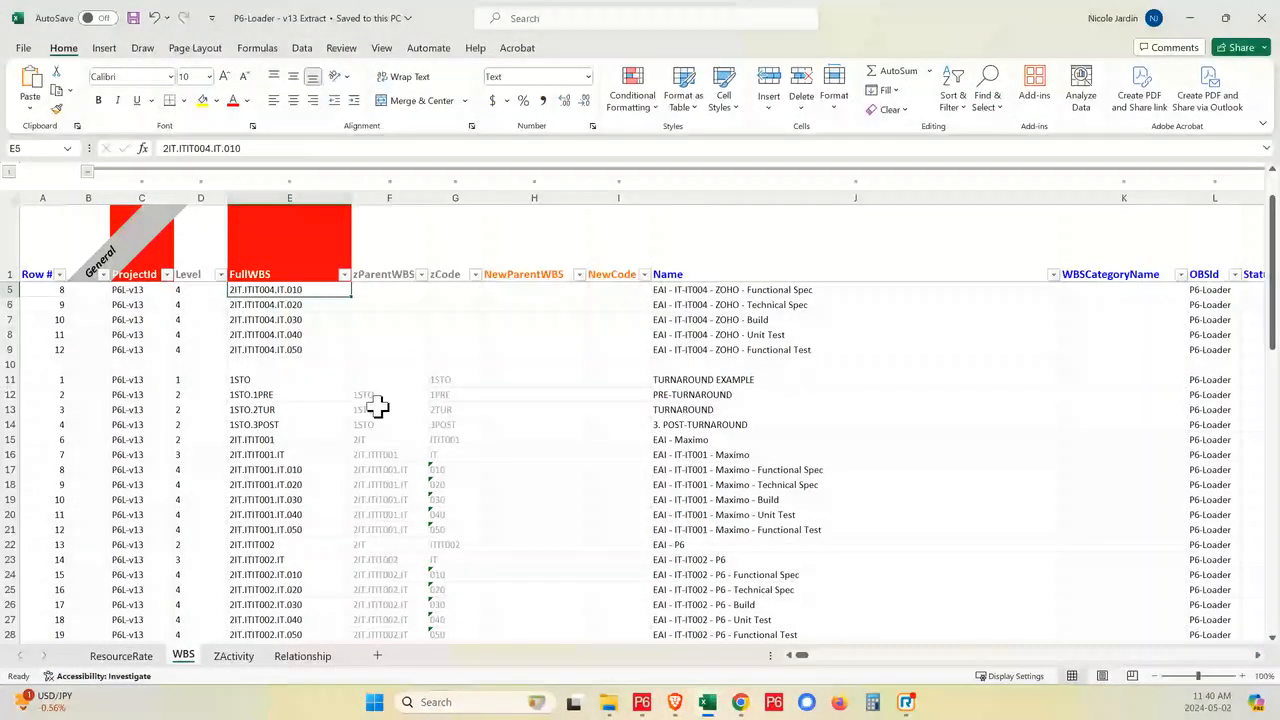
click(121, 656)
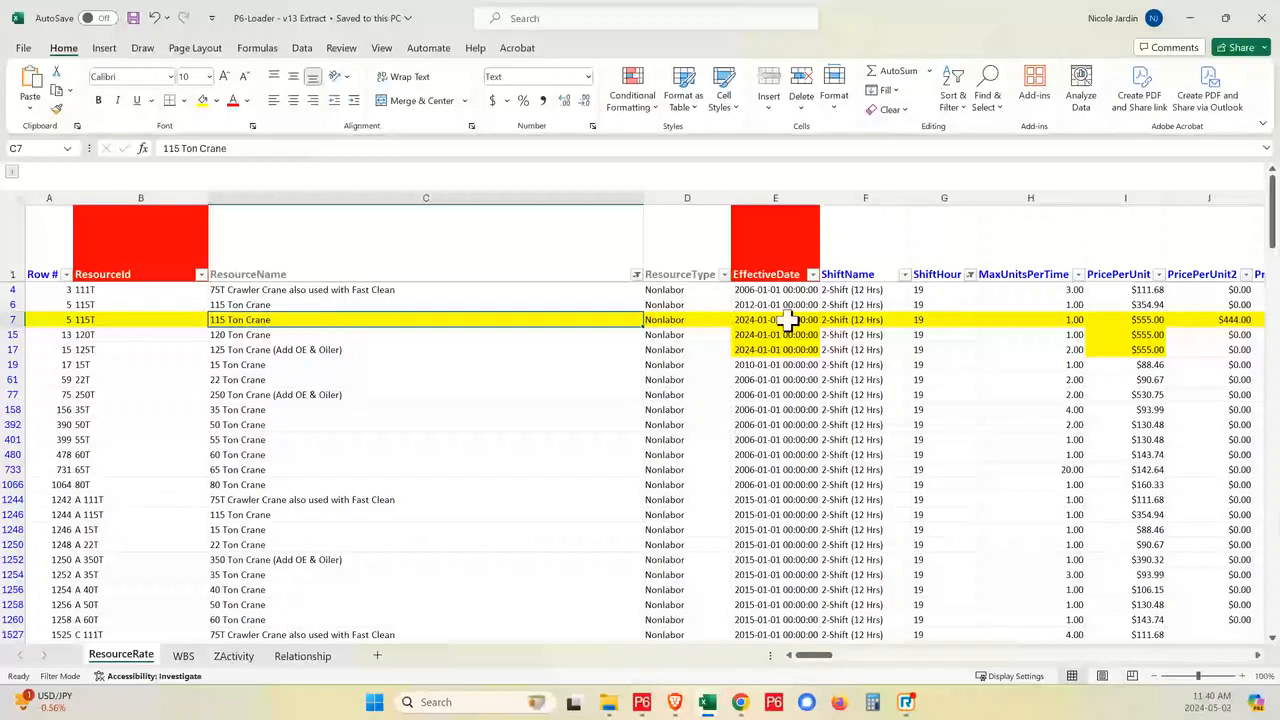
drag(790, 320, 787, 348)
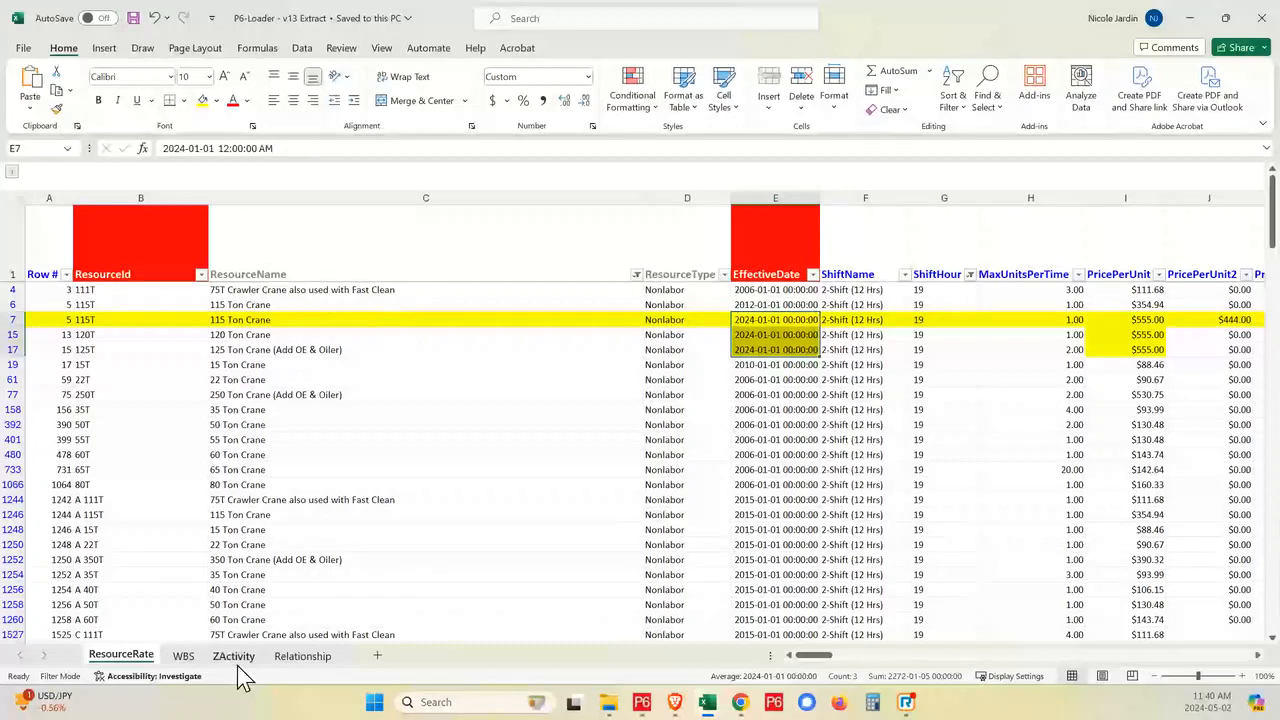
- Examine the Relationship sheet's highlighted rows across to the Lag column, and look over the WBS sheet's rows
click(295, 658)
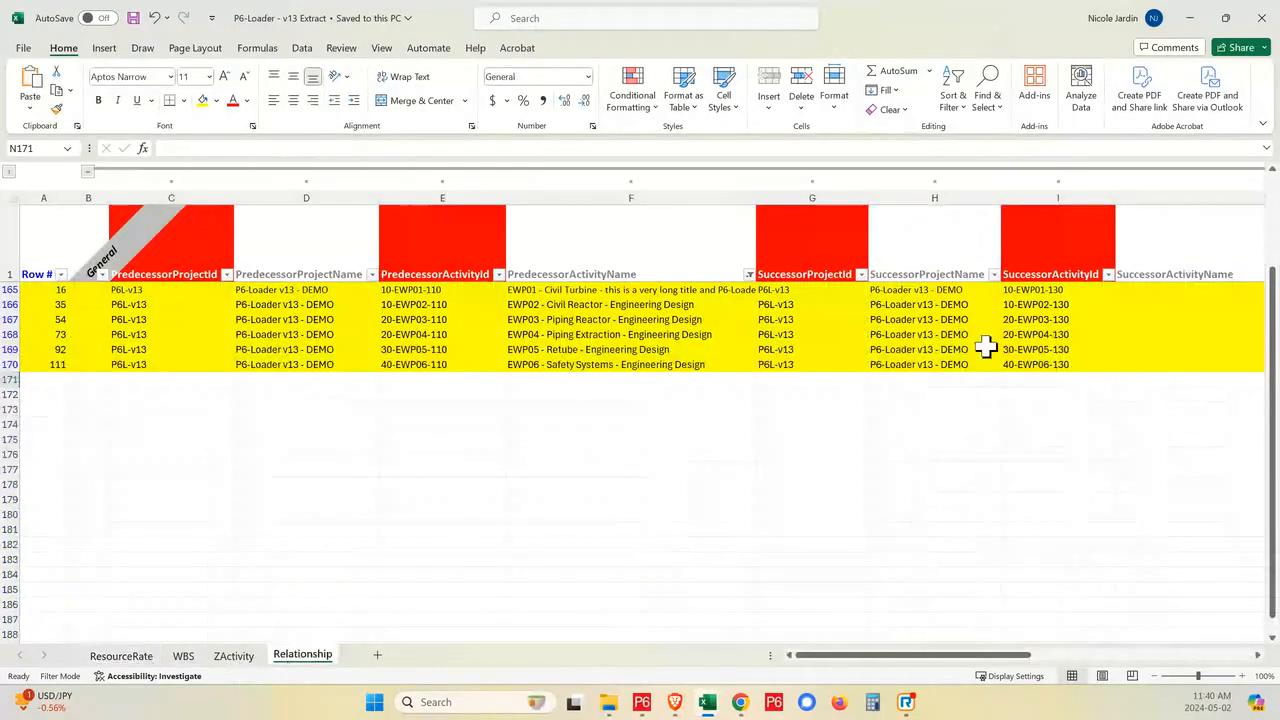
drag(866, 656, 1077, 656)
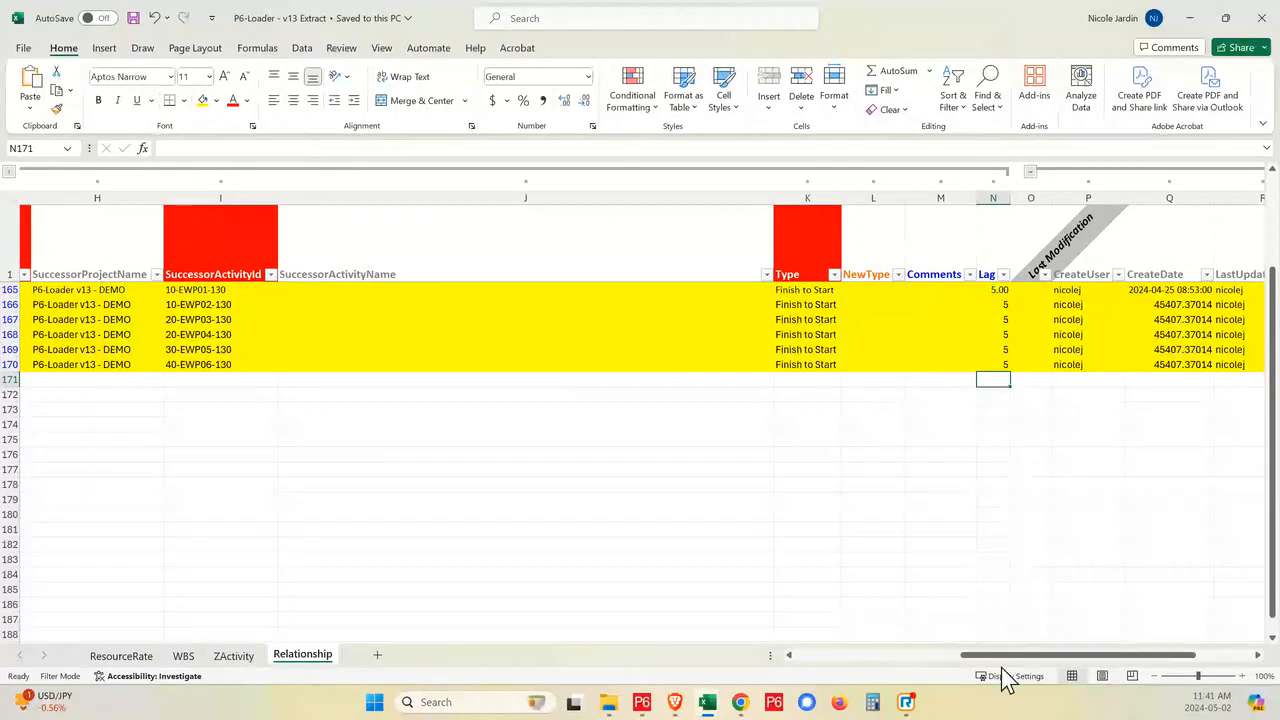
drag(1000, 657, 823, 658)
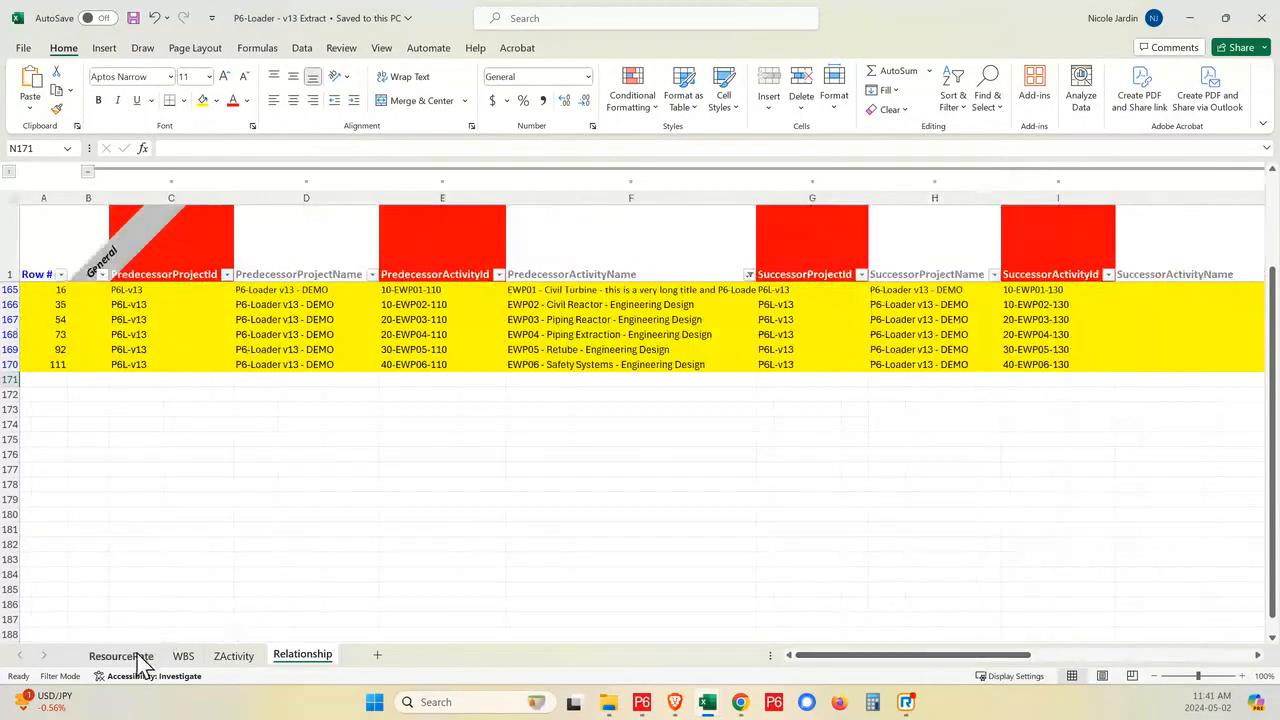
click(183, 656)
scroll(286, 414, down, 1)
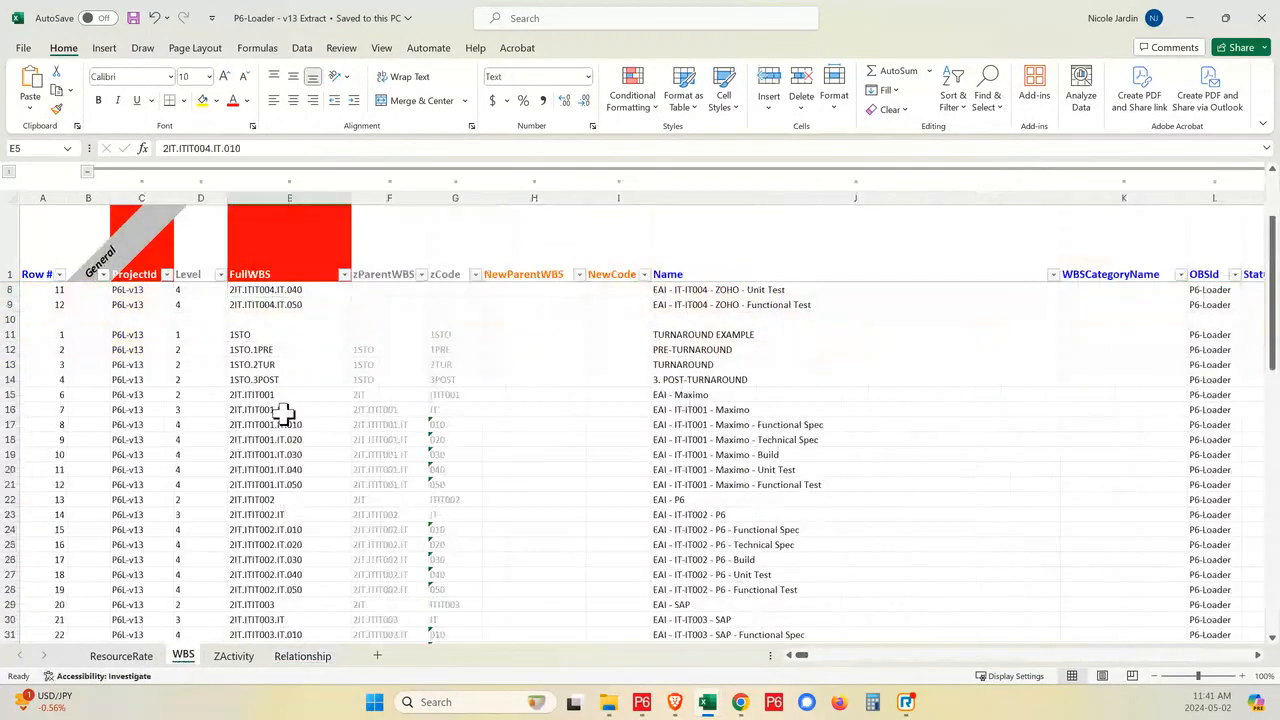
- Auto-fit the WBS column's width on the ZActivity sheet and select its FullWBS and Level columns for review
click(233, 656)
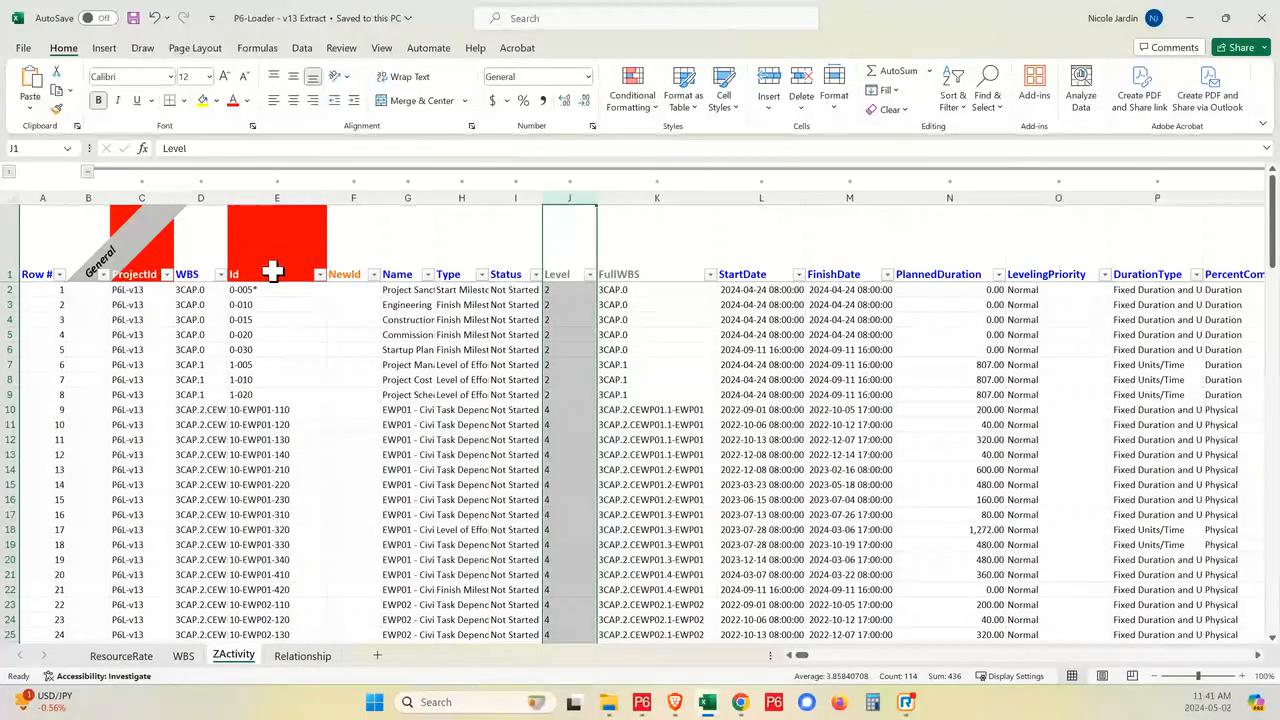
double_click(224, 192)
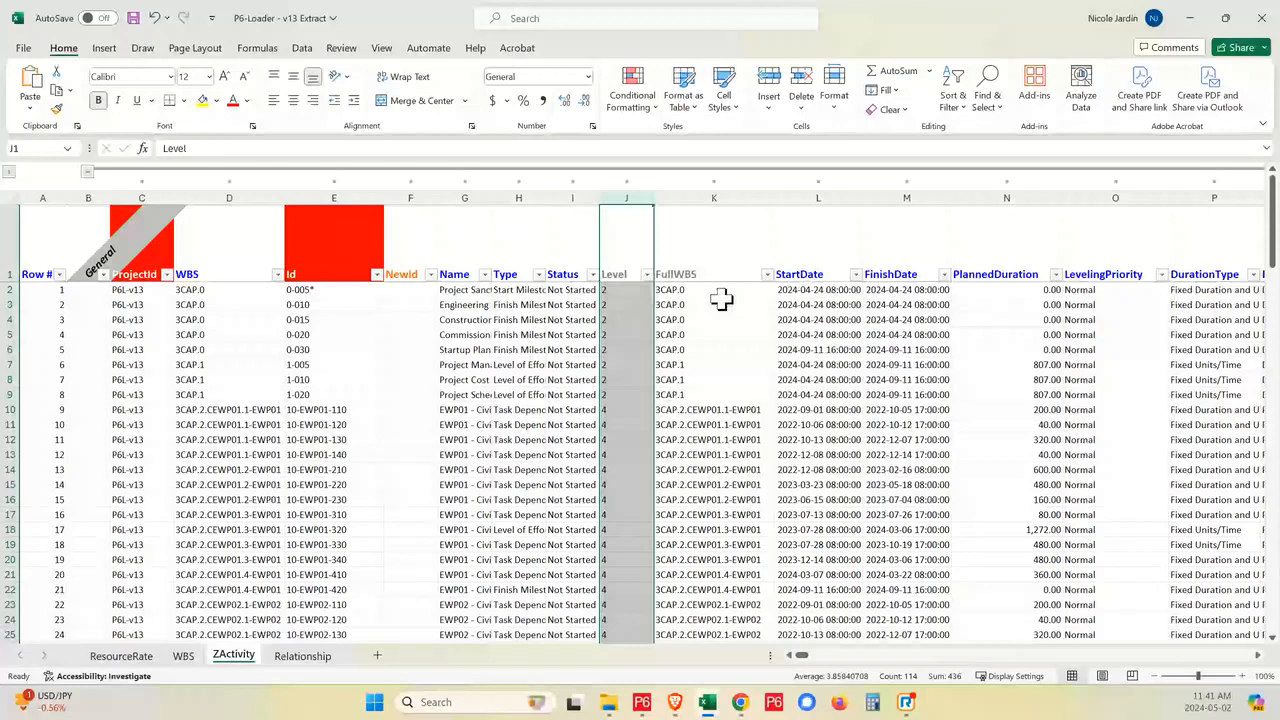
click(720, 199)
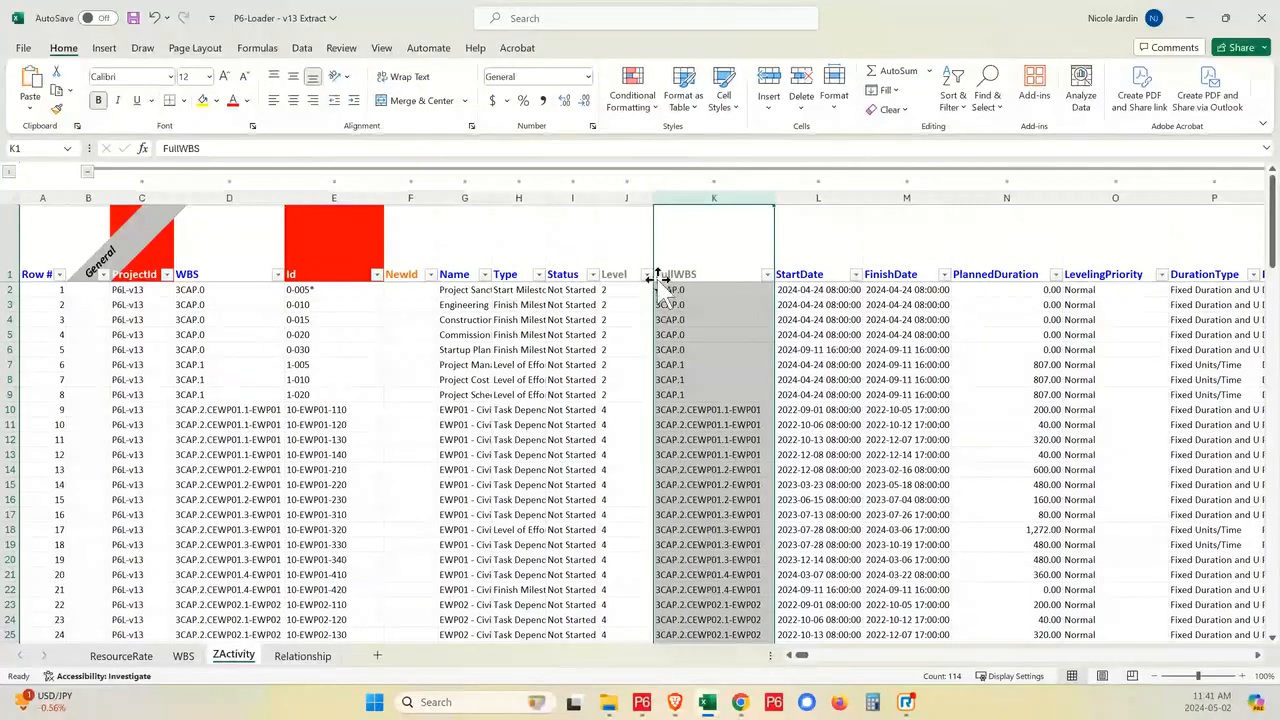
click(616, 196)
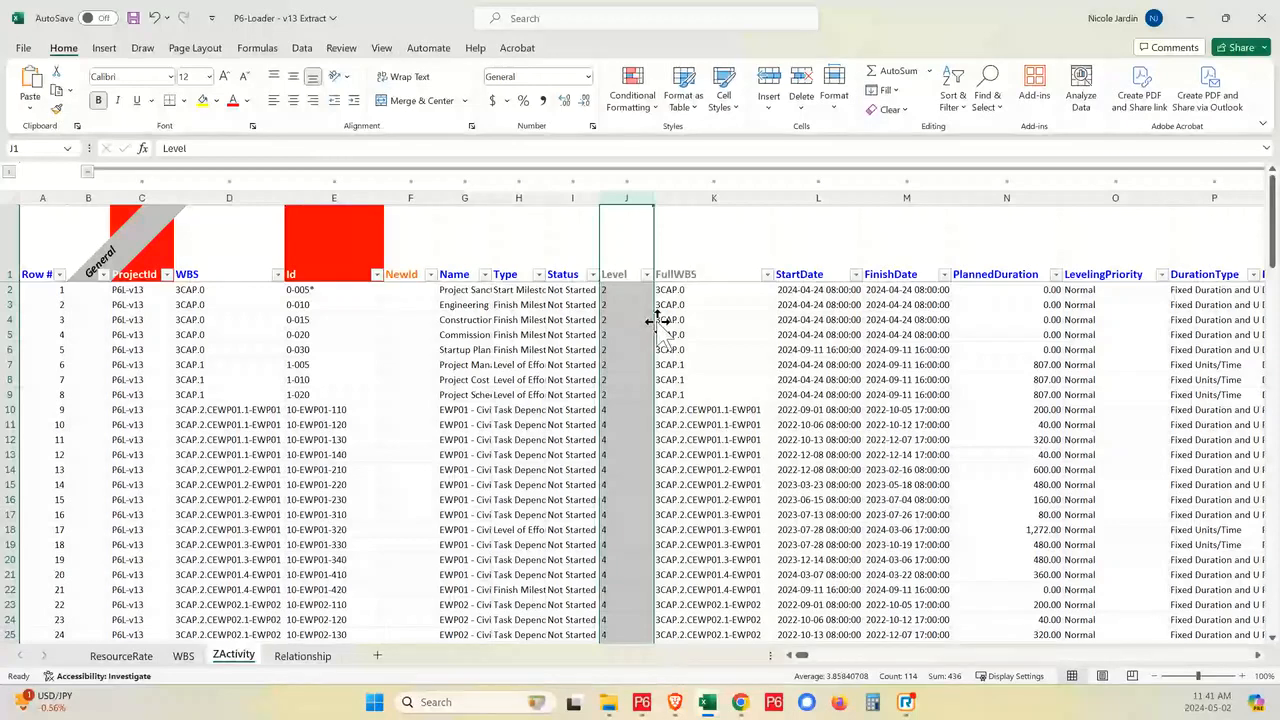
- Filter the WBS sheet's Level column to show only level 1
click(186, 659)
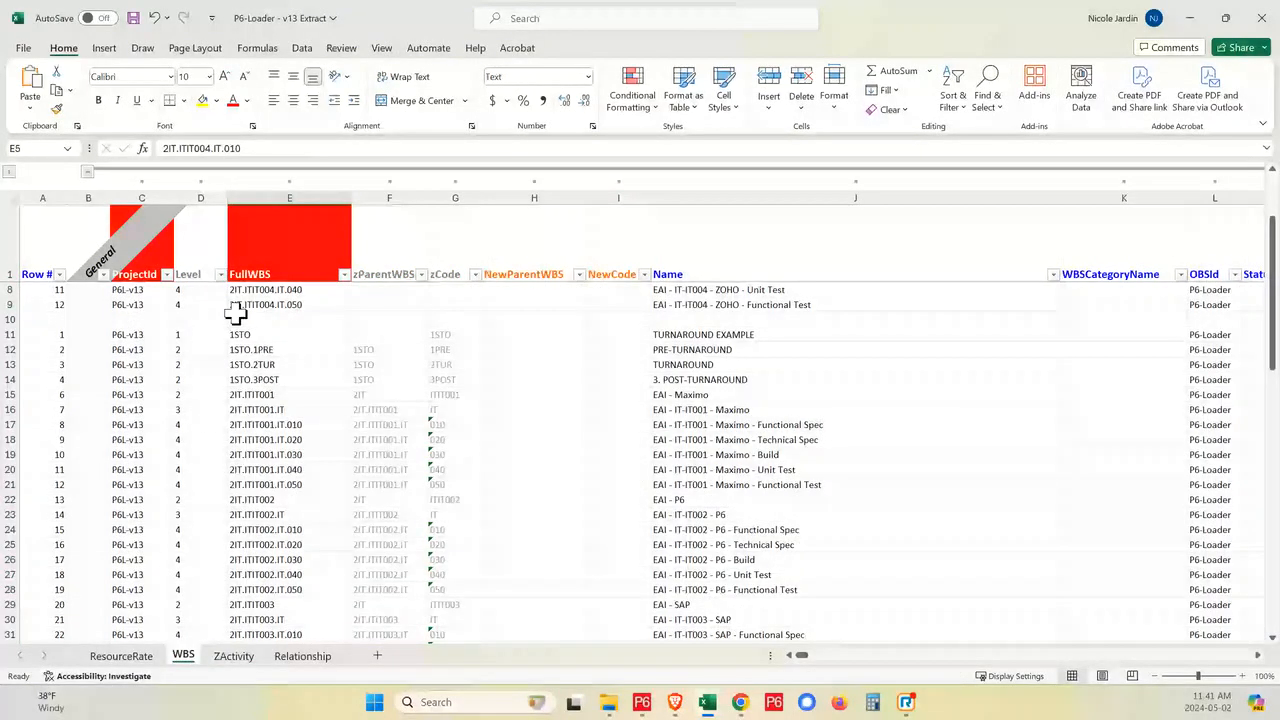
click(220, 274)
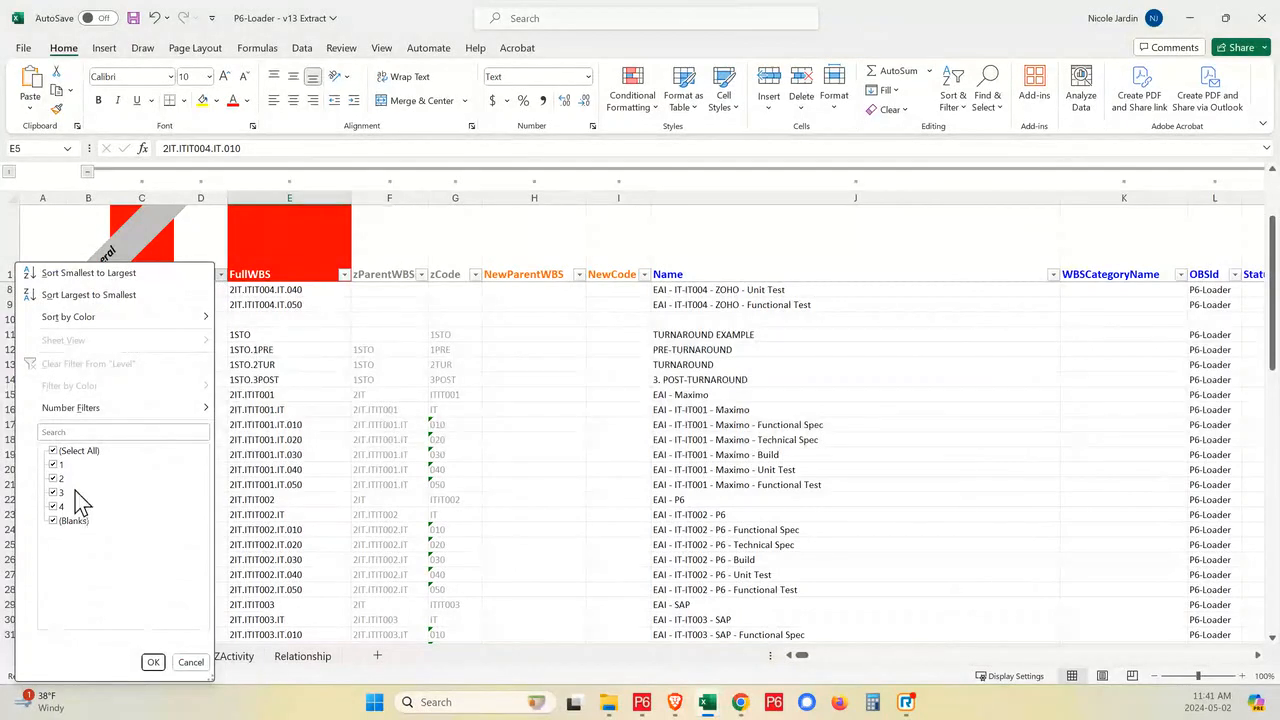
click(54, 451)
click(55, 465)
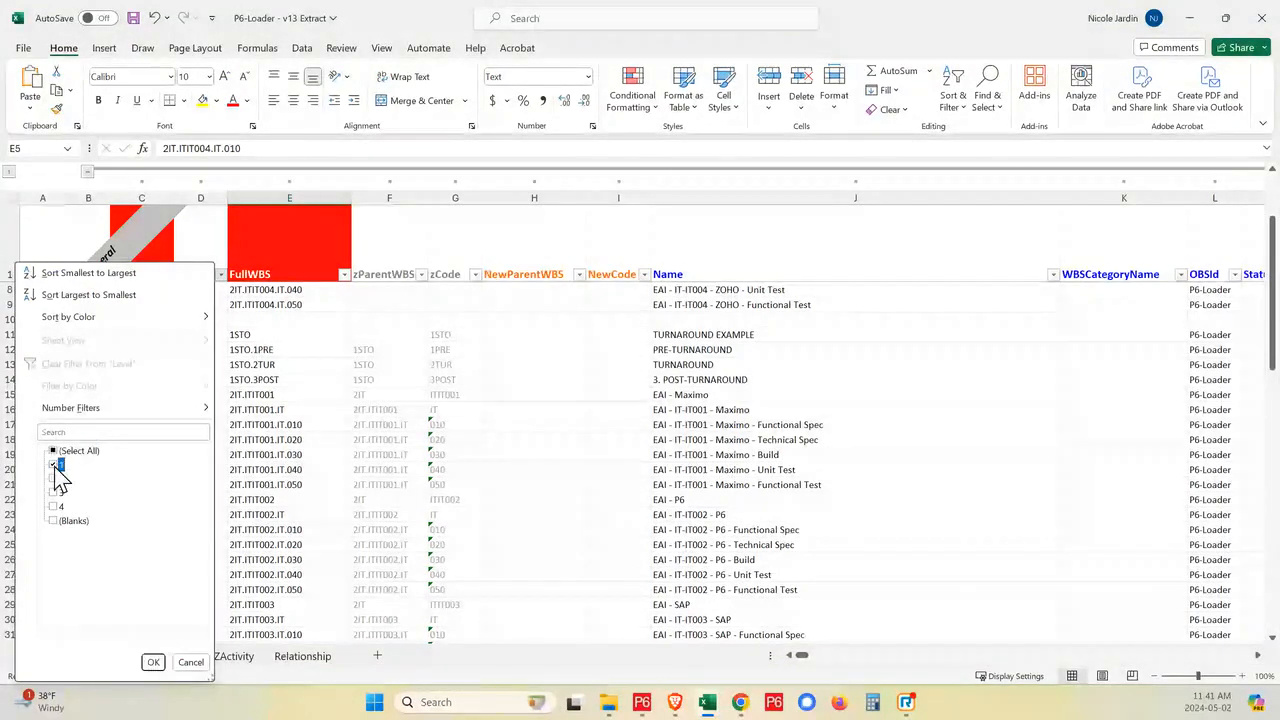
click(153, 662)
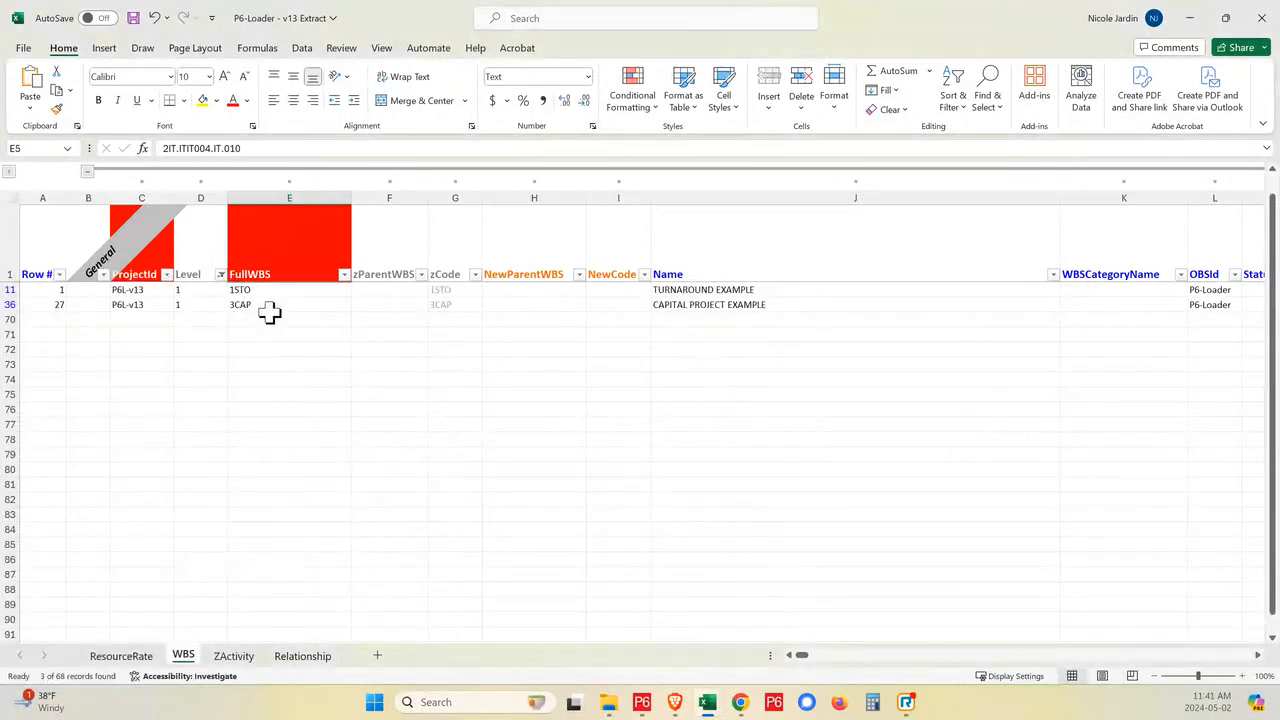
- Change the WBS sheet's Level filter to show only level 2
click(220, 276)
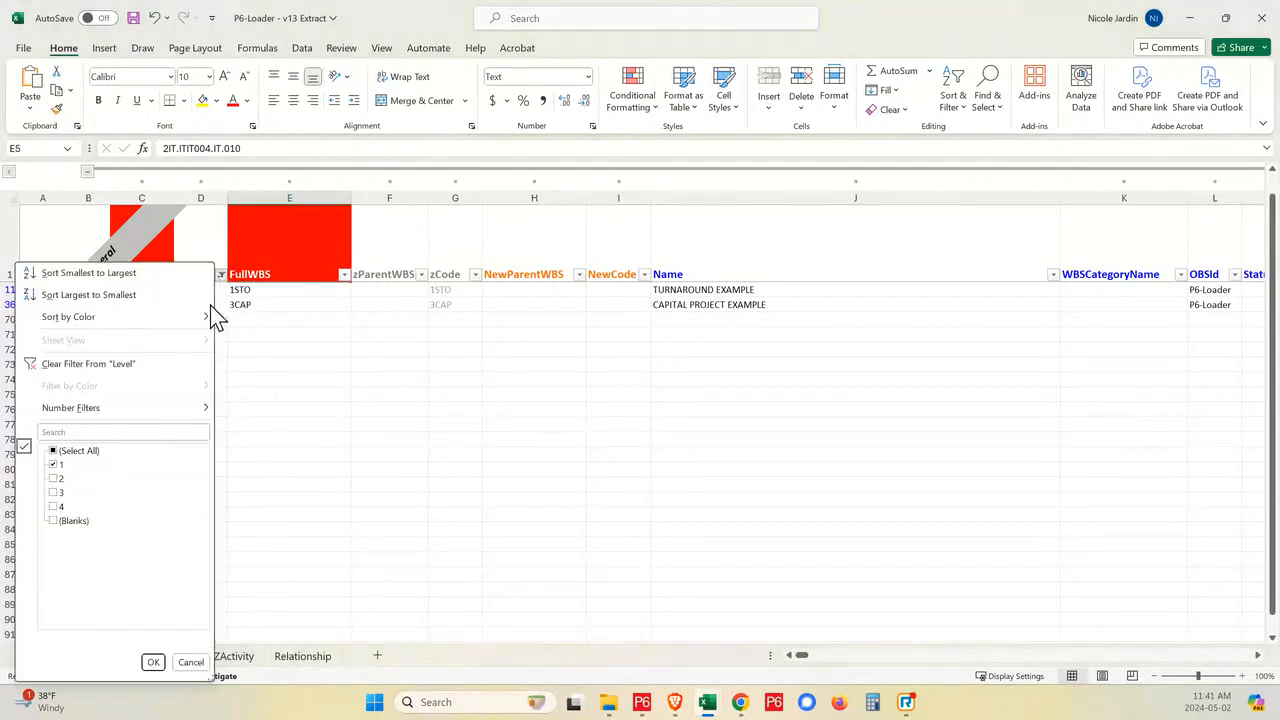
click(54, 478)
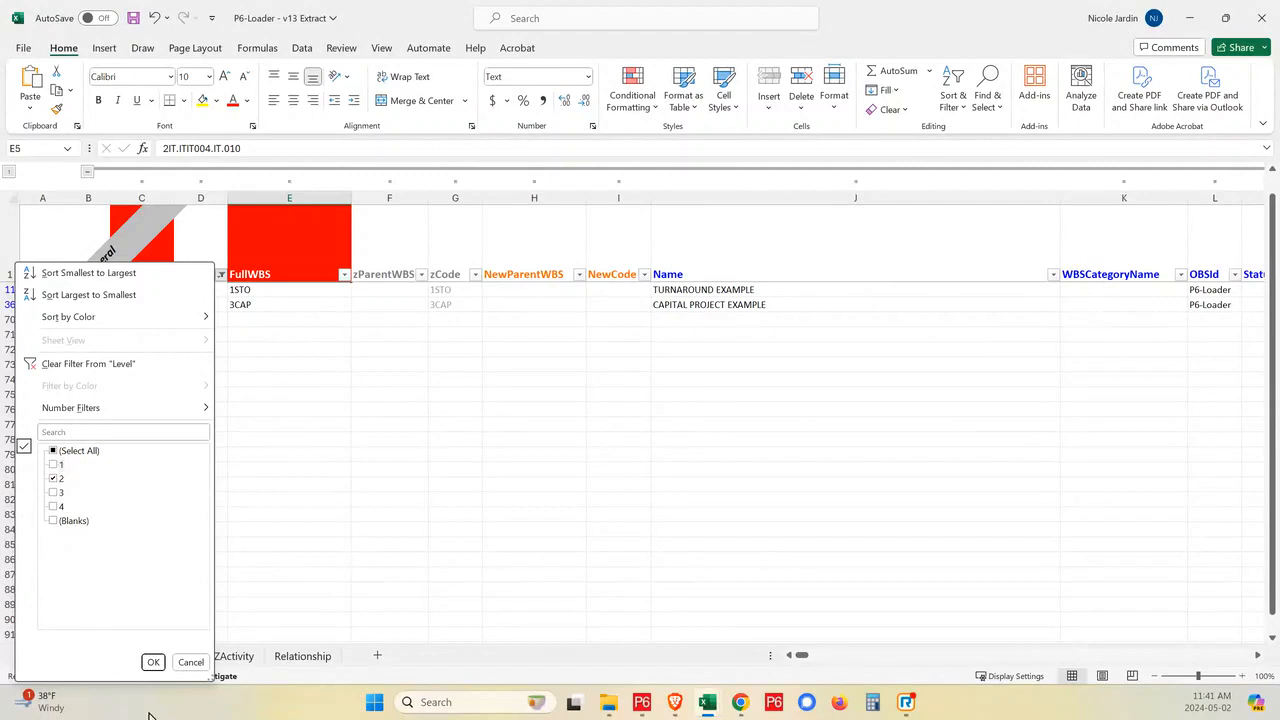
click(153, 662)
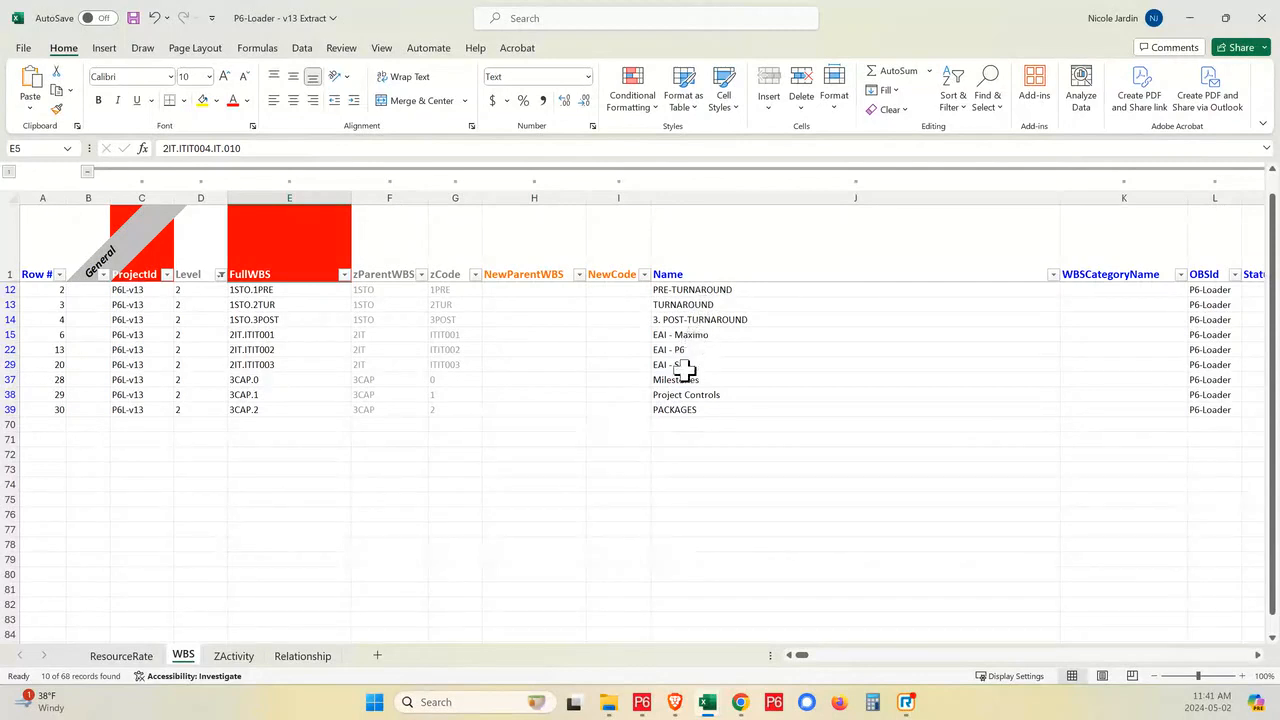
- Change the WBS sheet's Level filter to show only level 3
click(220, 278)
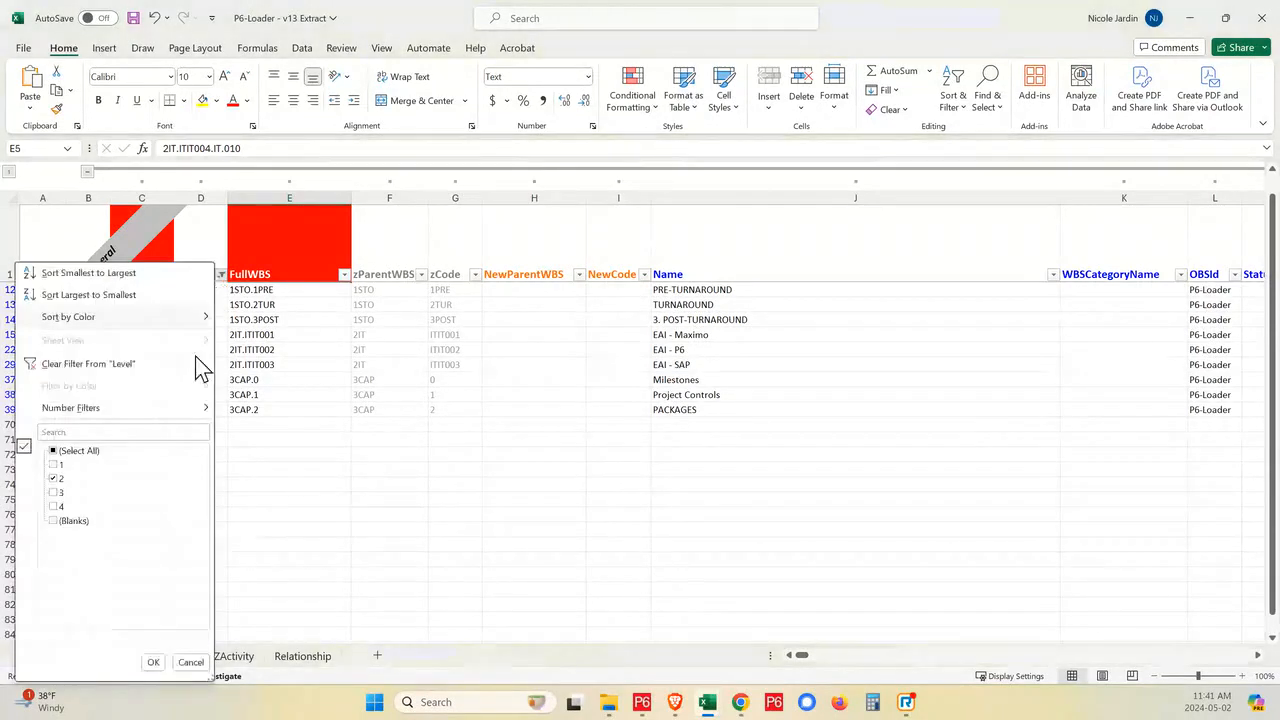
click(54, 478)
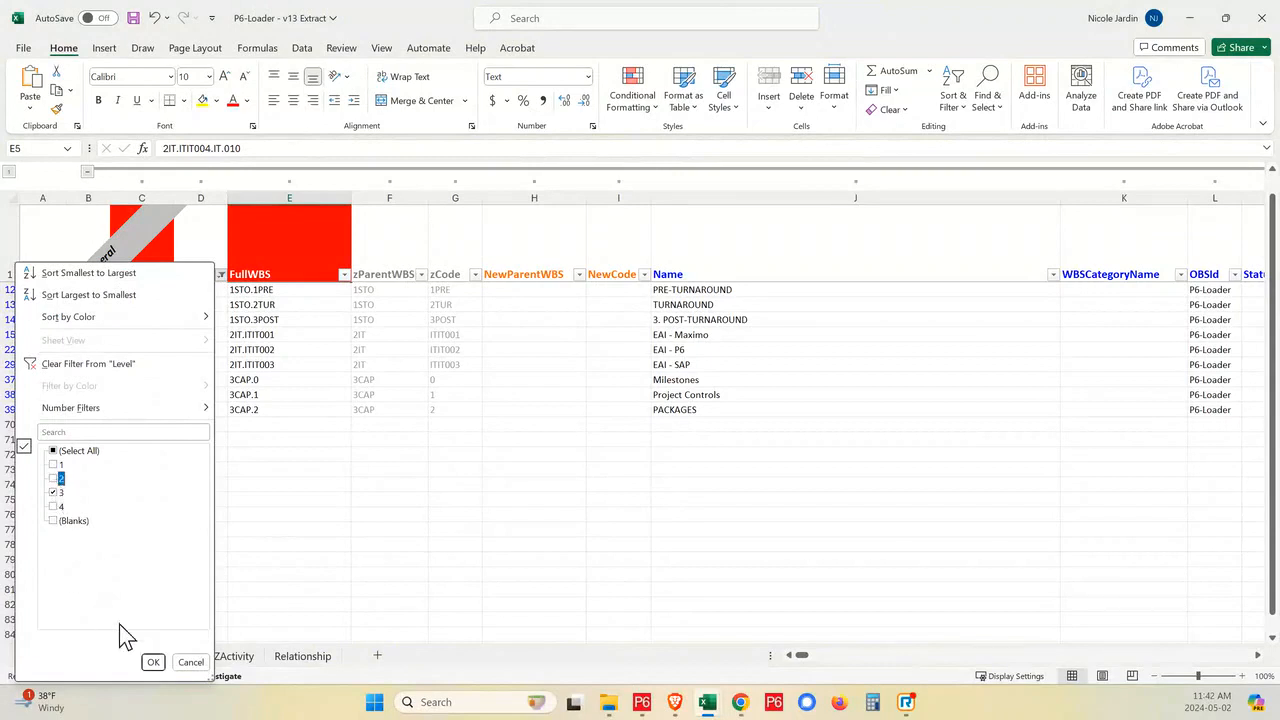
click(153, 662)
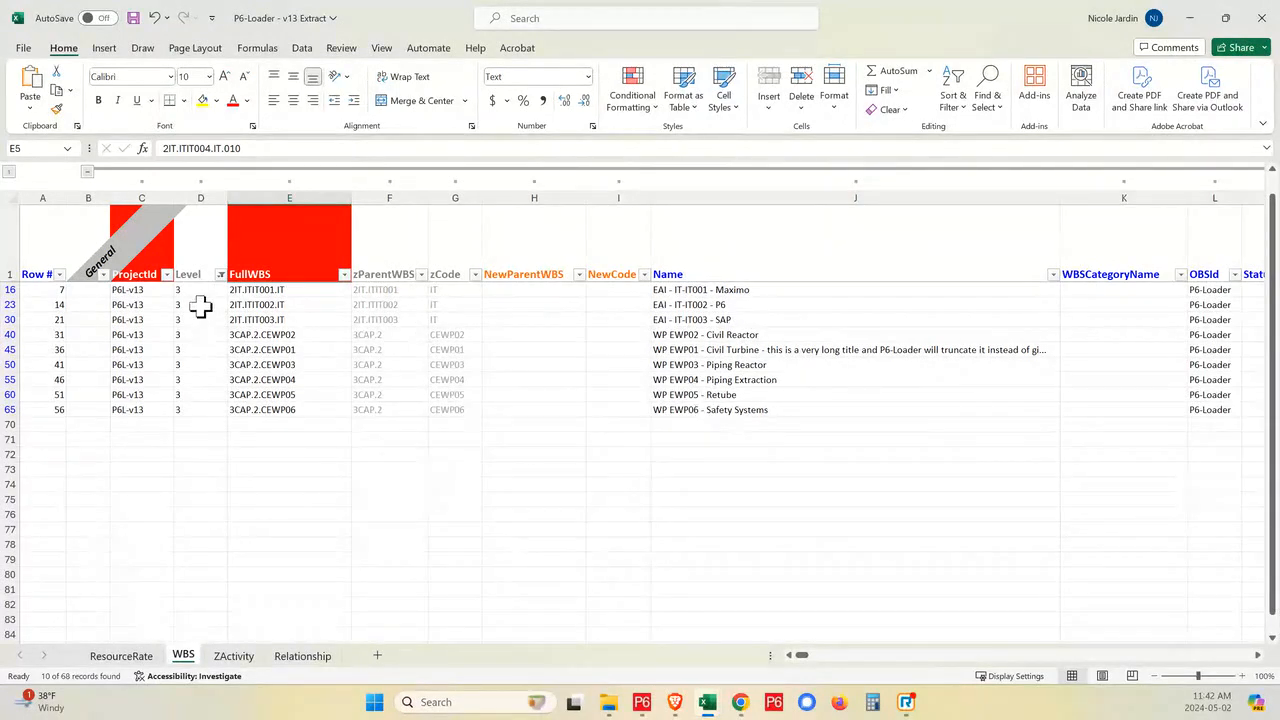
- Change the WBS sheet's Level filter to show only level 4 and look through the filtered rows
click(220, 274)
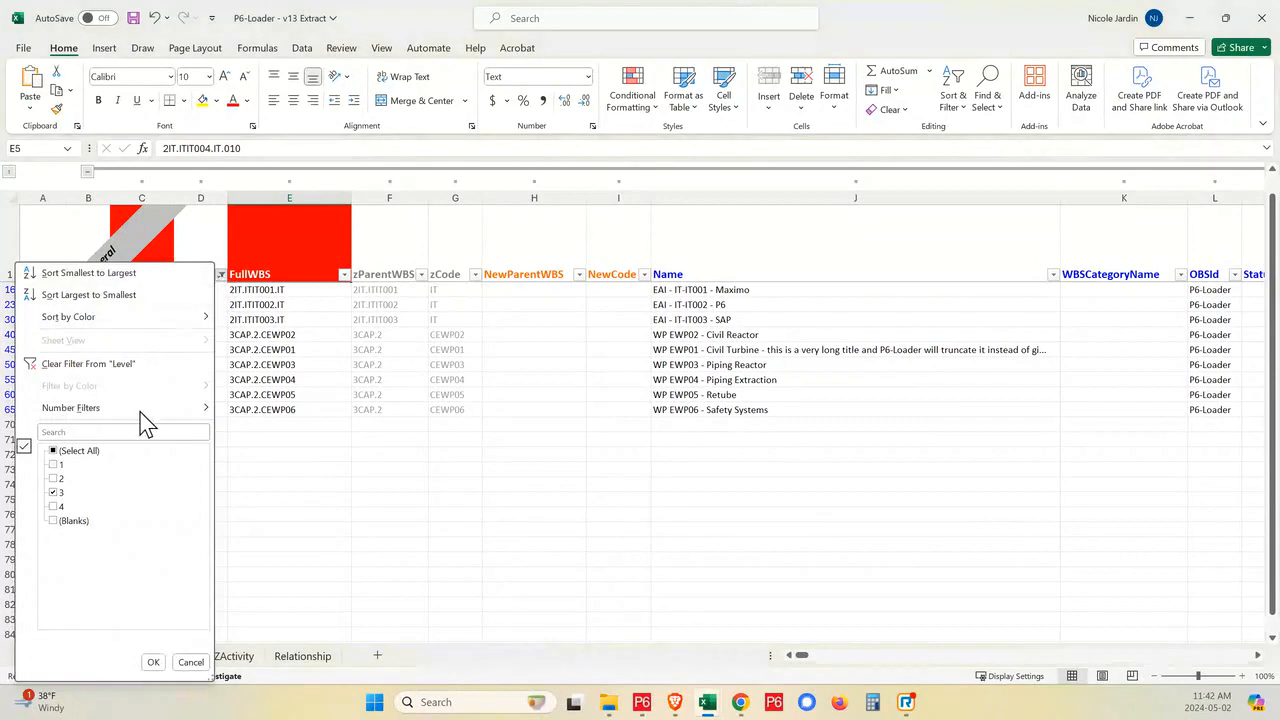
click(53, 506)
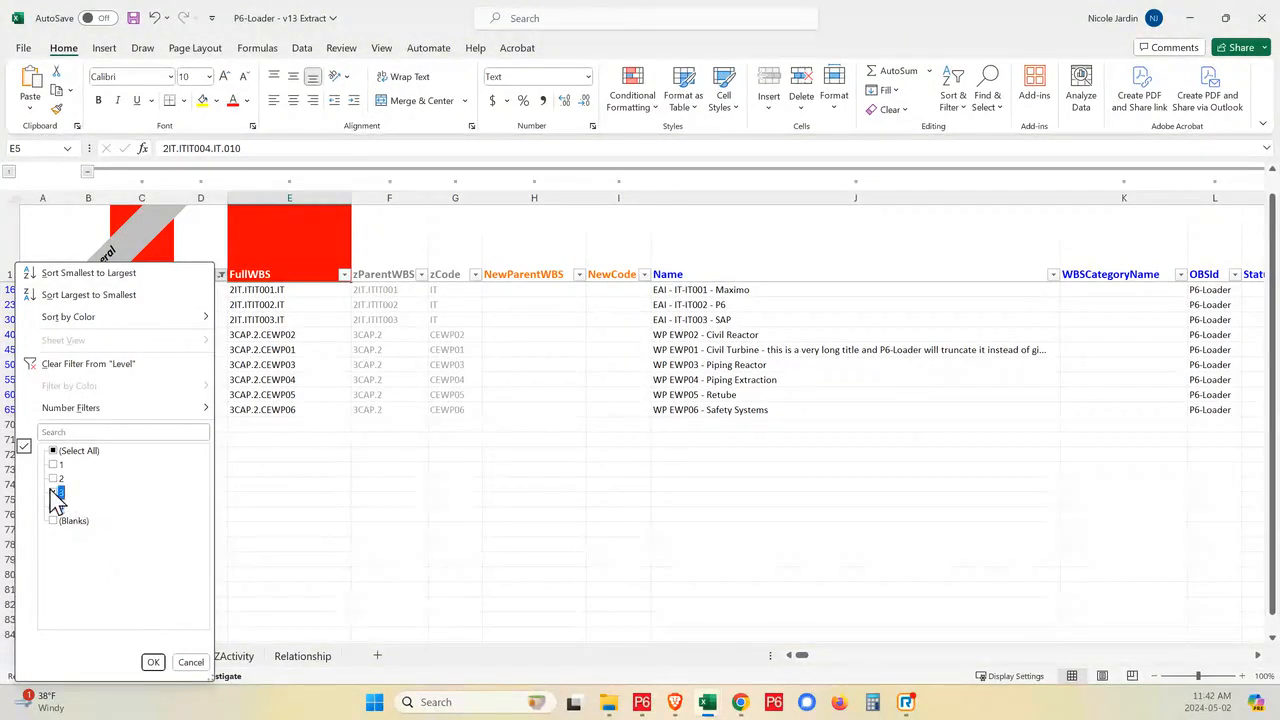
click(151, 662)
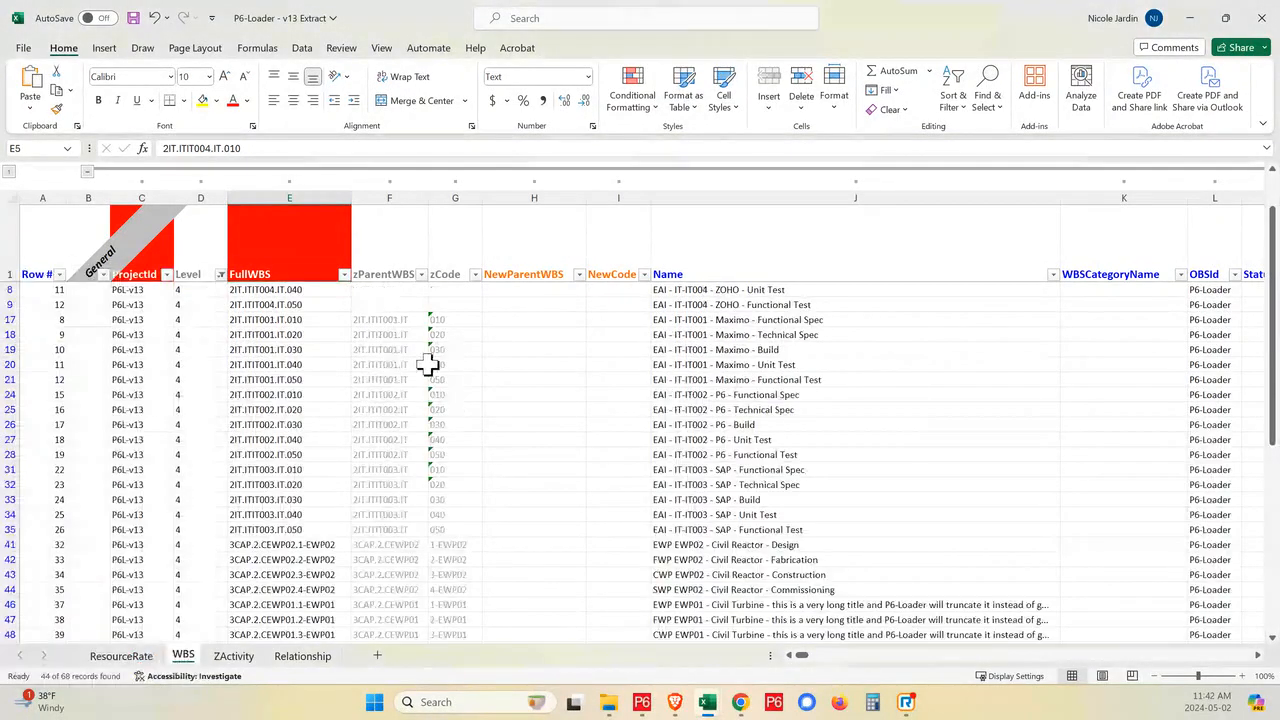
scroll(443, 422, down, 1)
scroll(518, 459, down, 1)
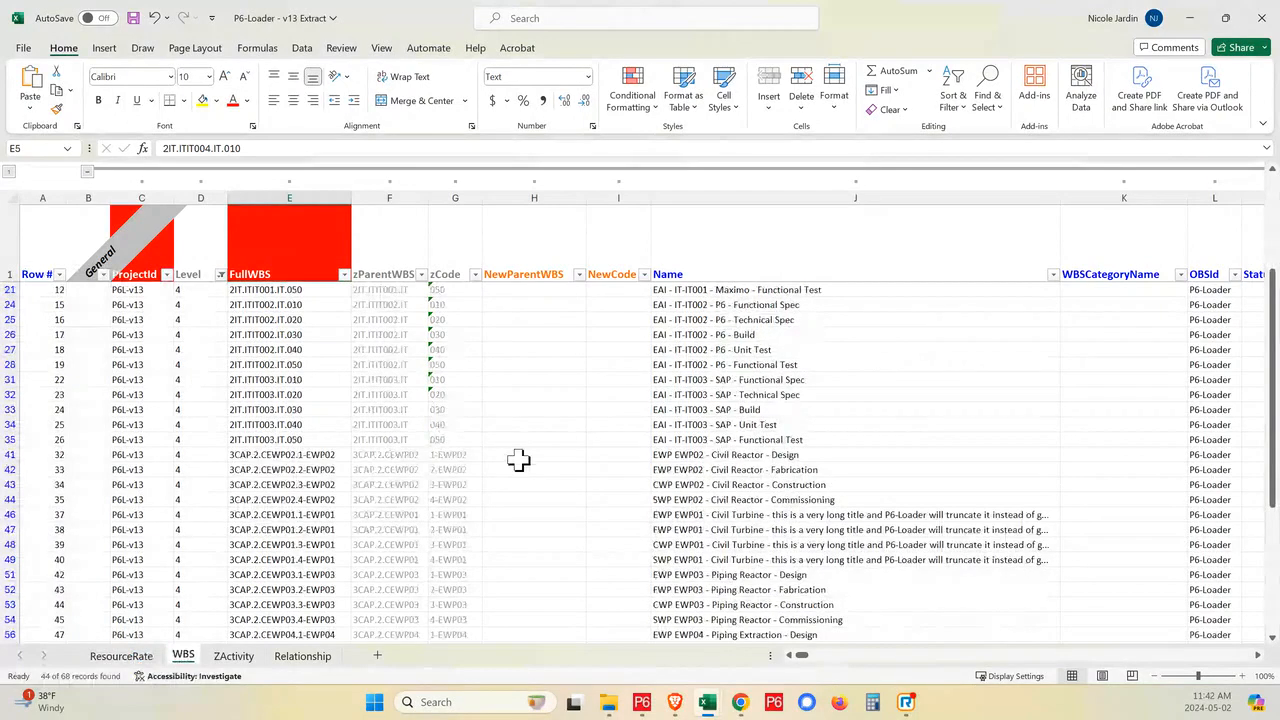
- Filter the ZActivity sheet's Level column to show only level 2
click(235, 657)
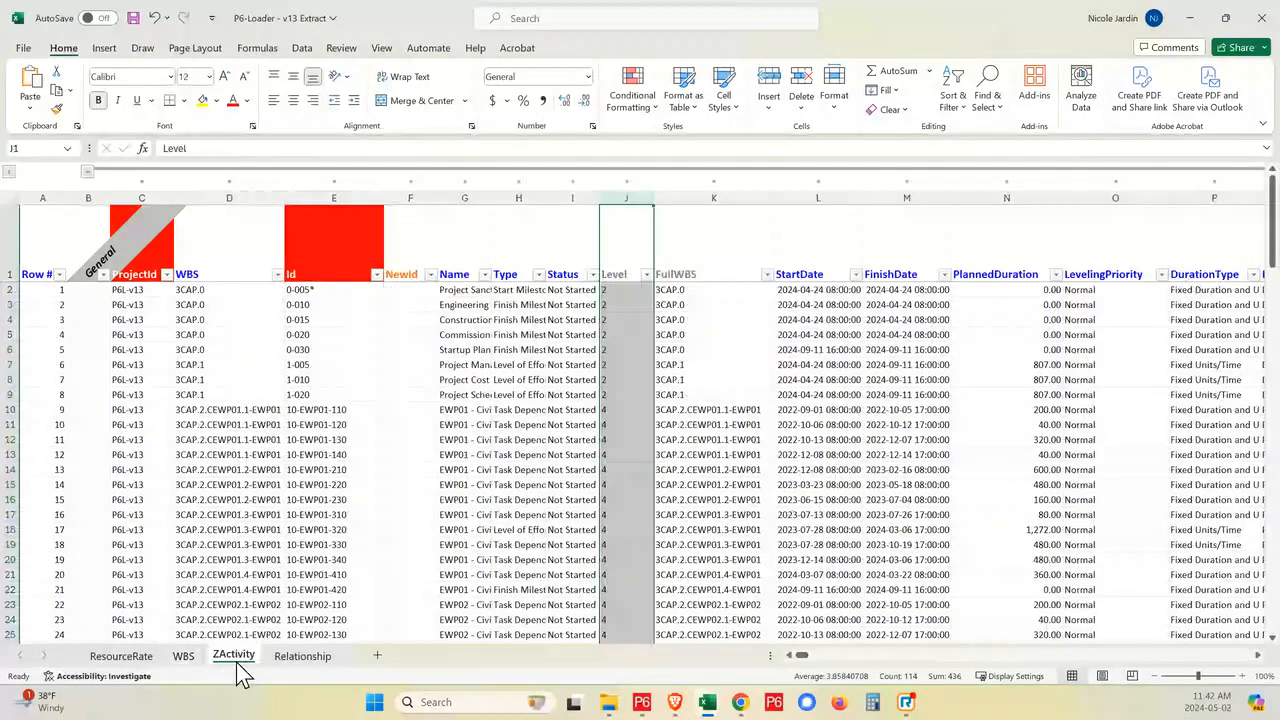
click(645, 274)
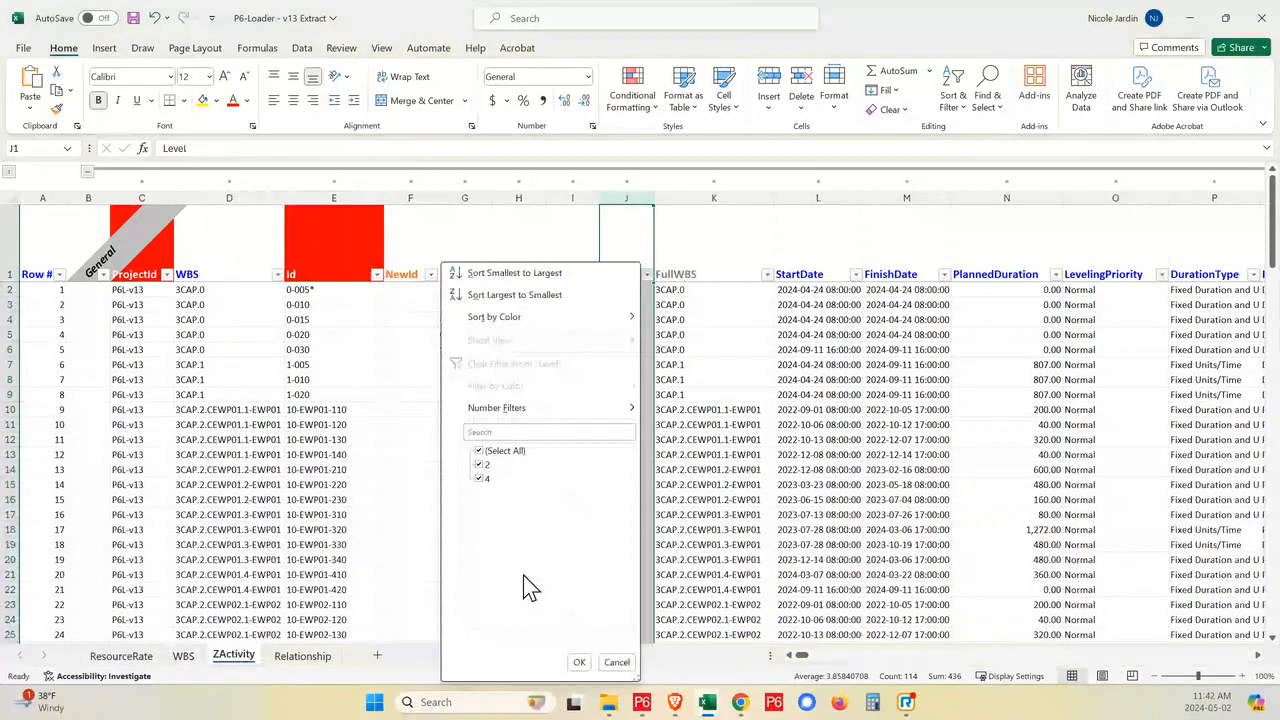
click(480, 451)
click(480, 465)
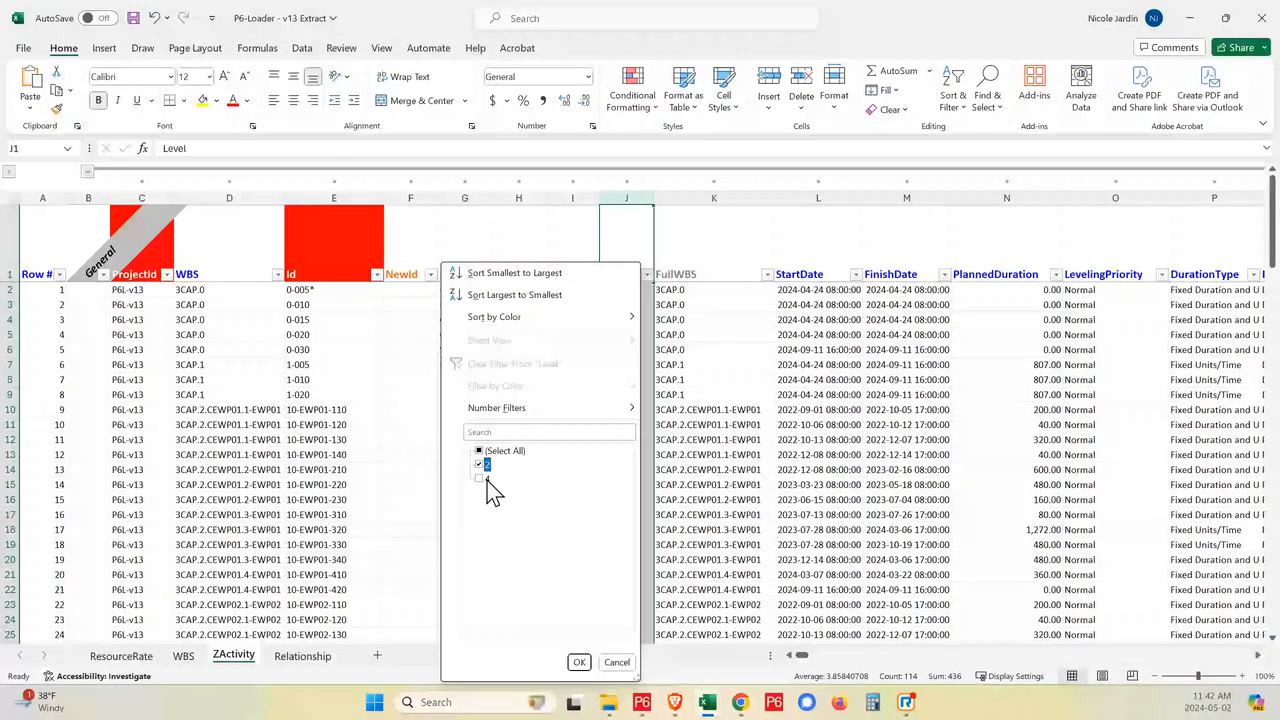
click(579, 663)
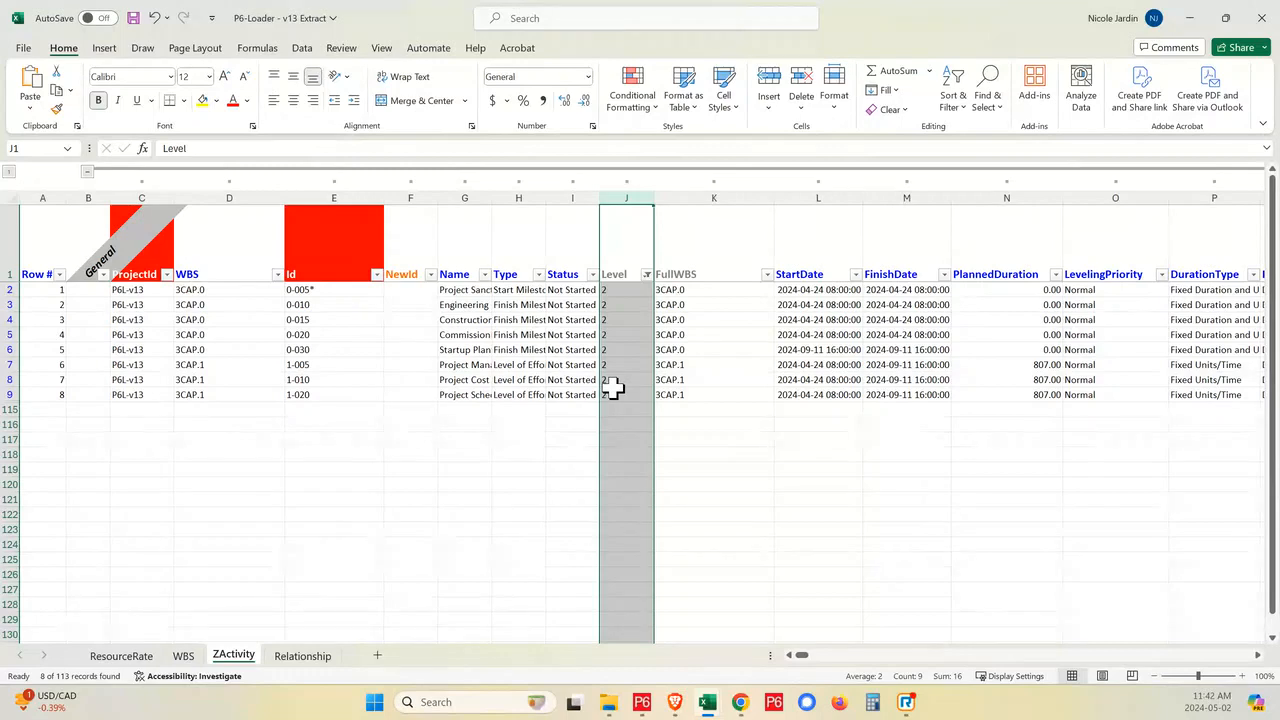
- Show all levels again in the ZActivity sheet's Level filter and select the WBS header cell
click(647, 275)
click(480, 451)
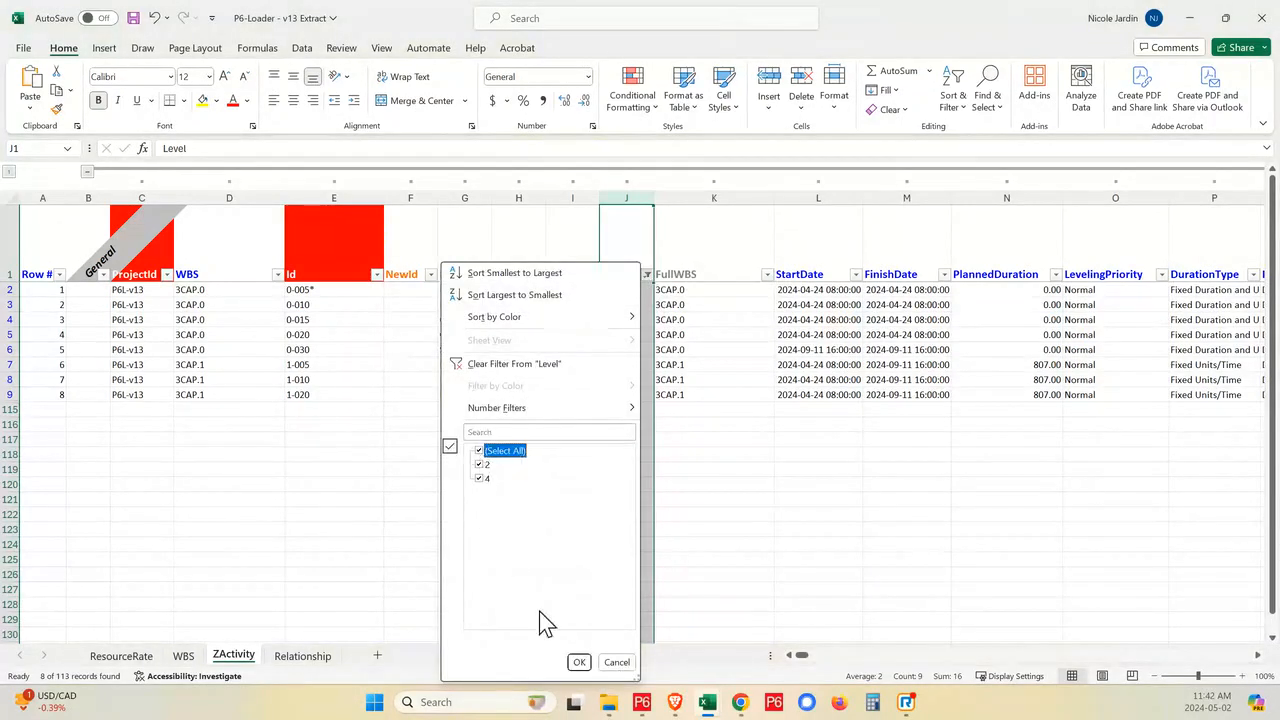
click(584, 663)
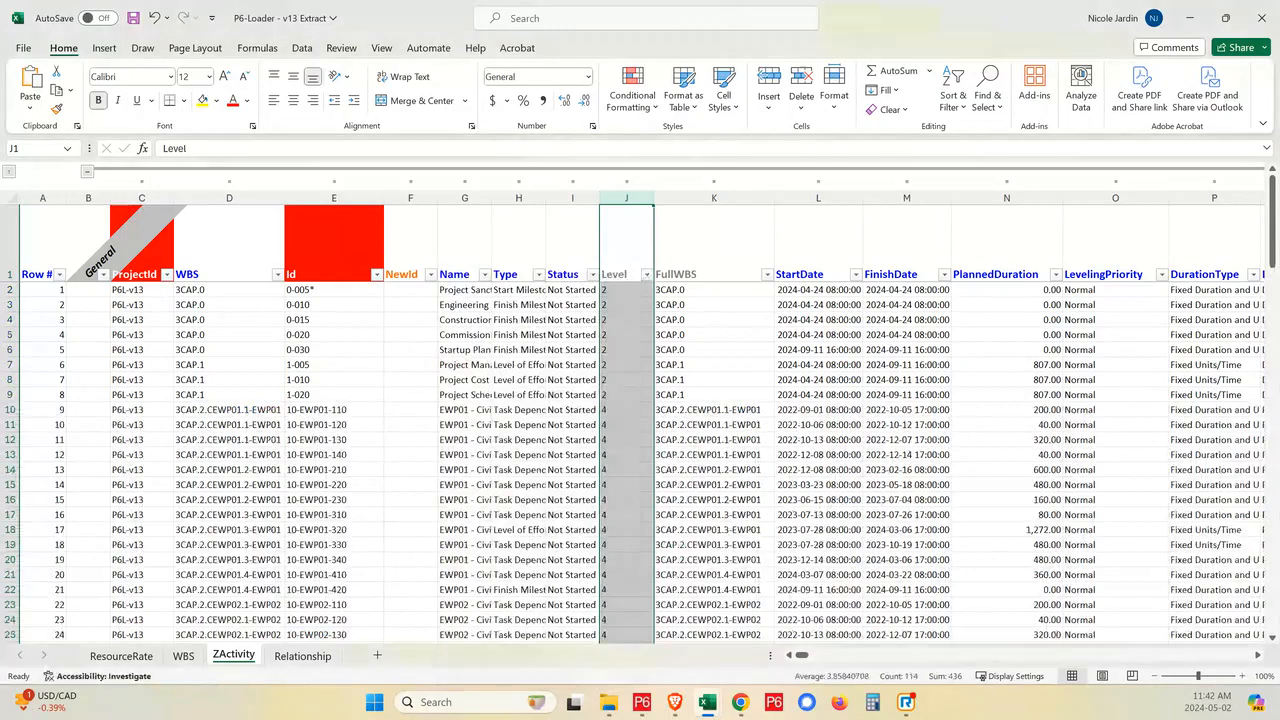
mouse_move(906, 702)
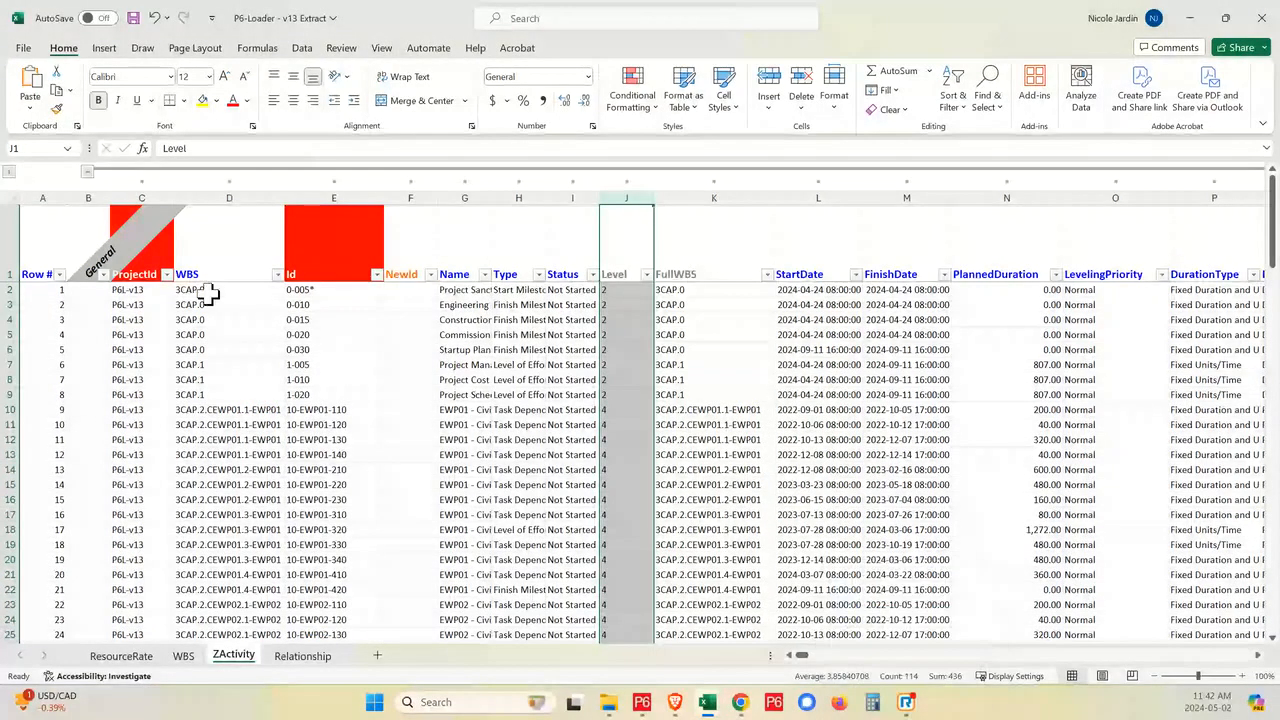
click(221, 263)
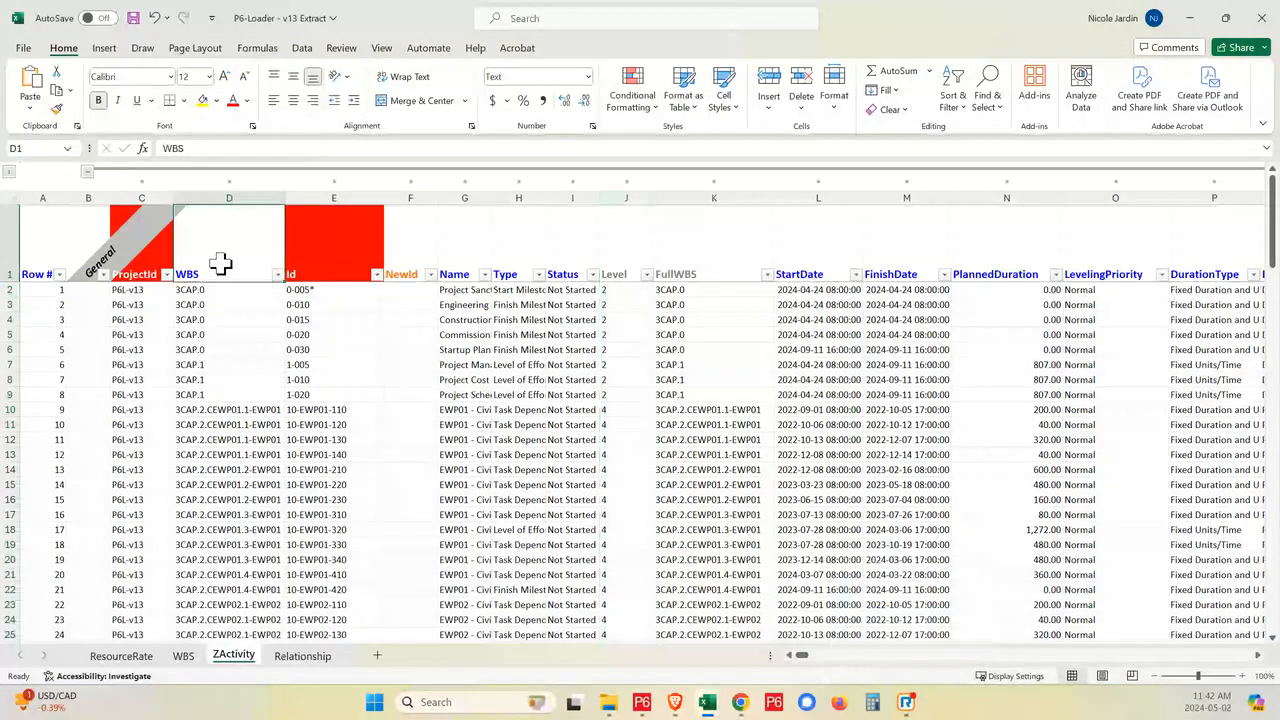
- Return to the ResourceRate sheet, then switch to P6-Loader in the Brave browser and open the Excel upload page
click(121, 656)
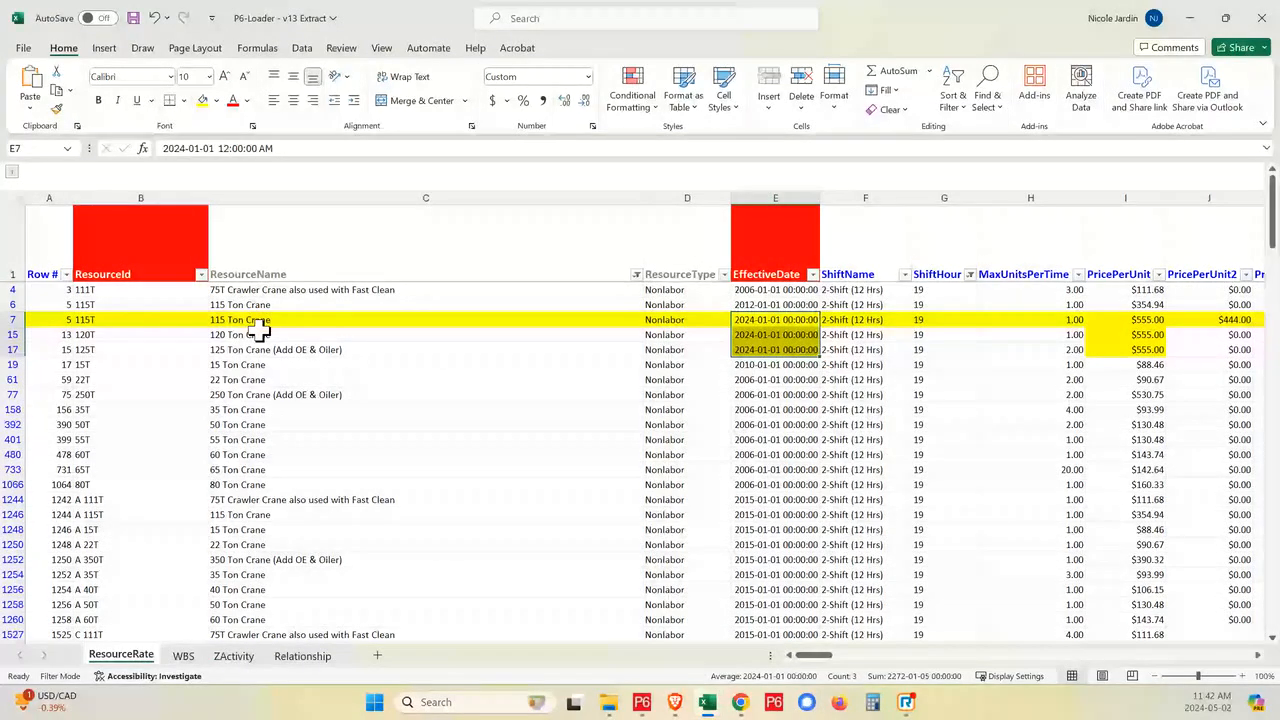
mouse_move(670, 695)
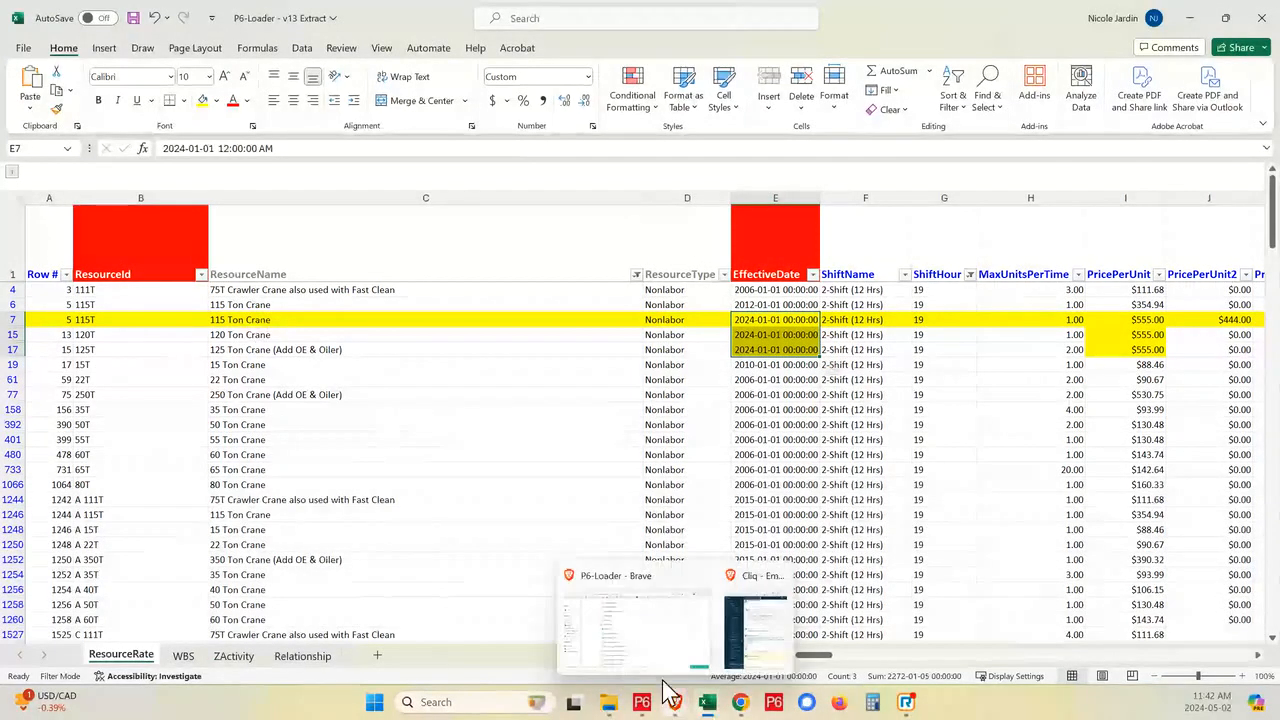
click(651, 640)
click(49, 290)
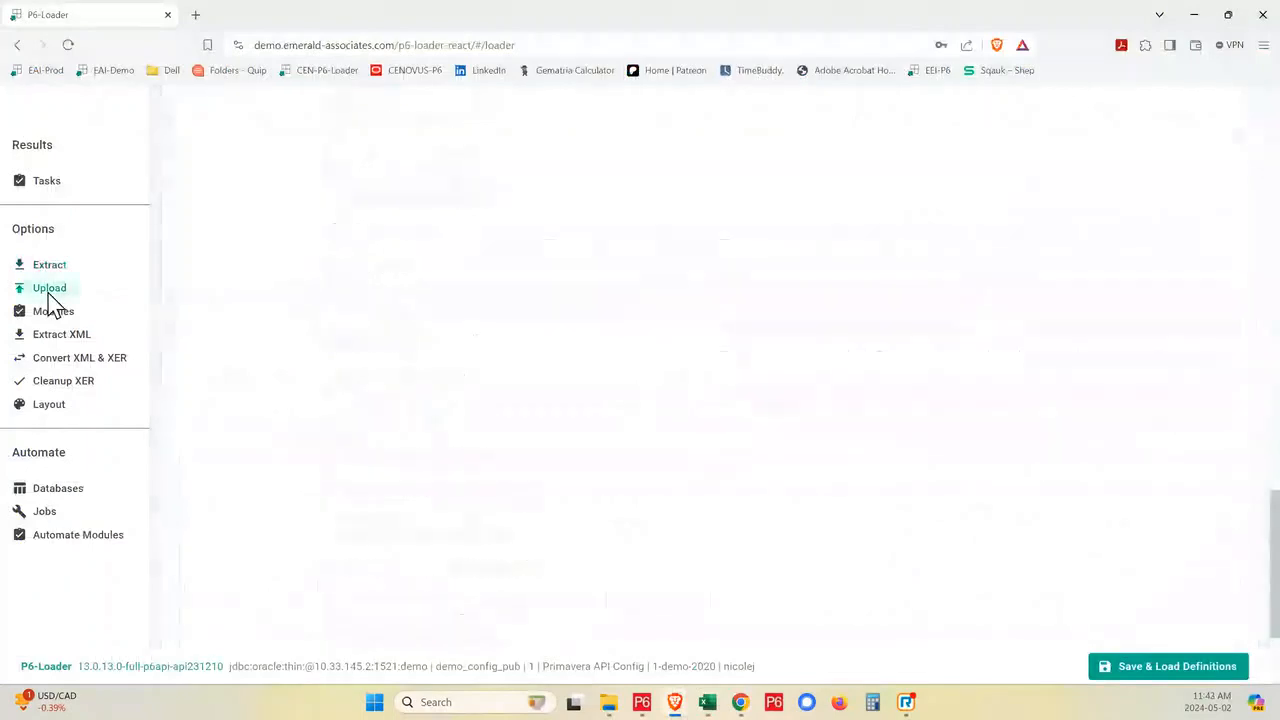
scroll(416, 460, up, 3)
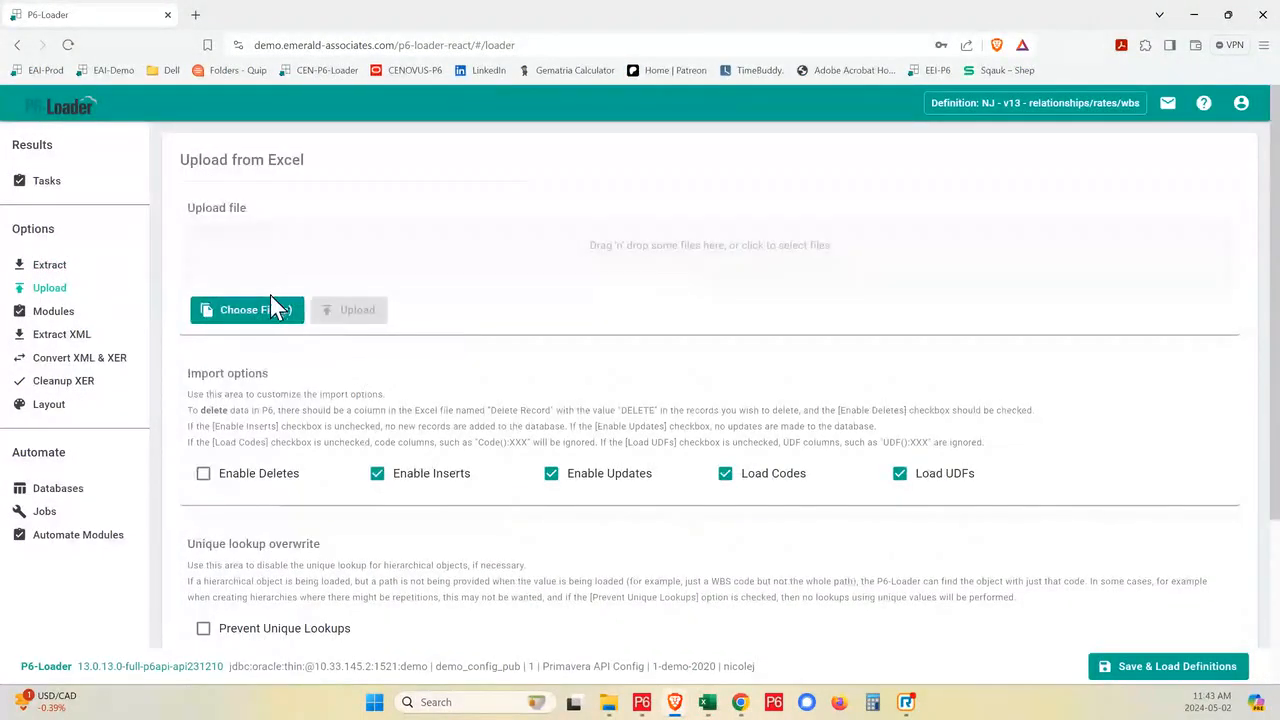
- Choose the file P6-Loader - v13 Extract from the P6-Loader v13 folder as the upload file
click(296, 291)
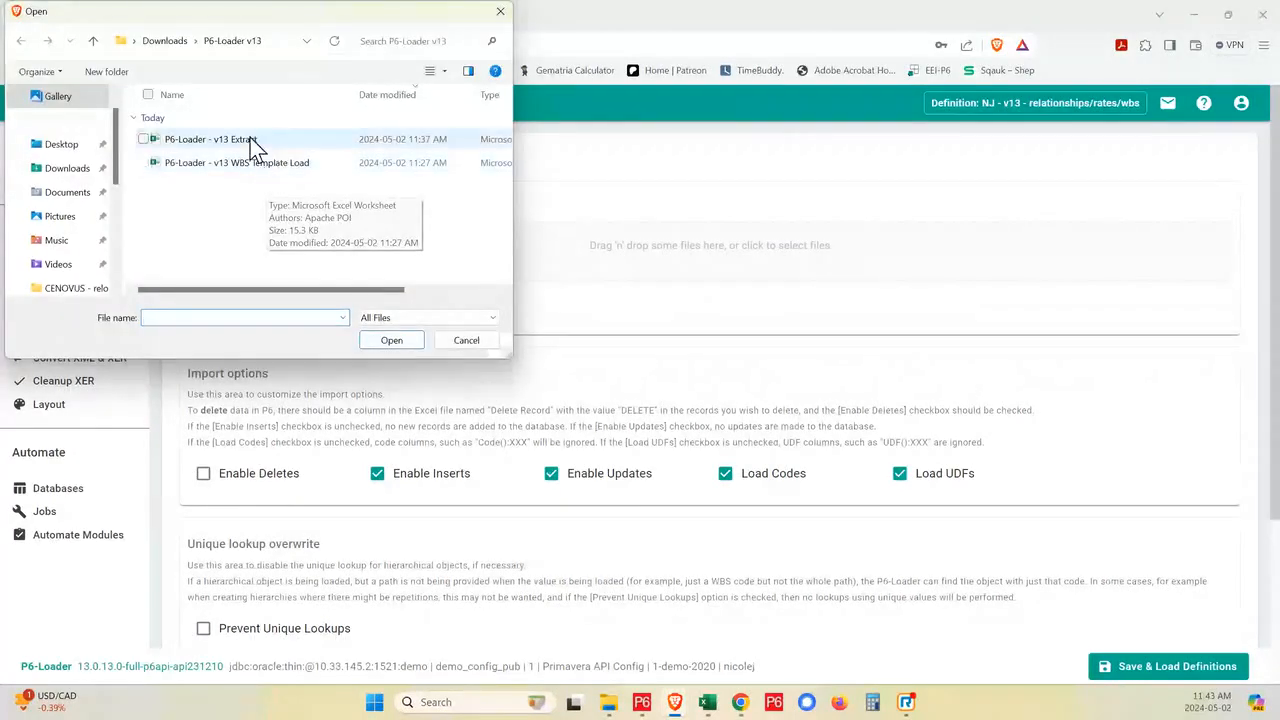
click(225, 139)
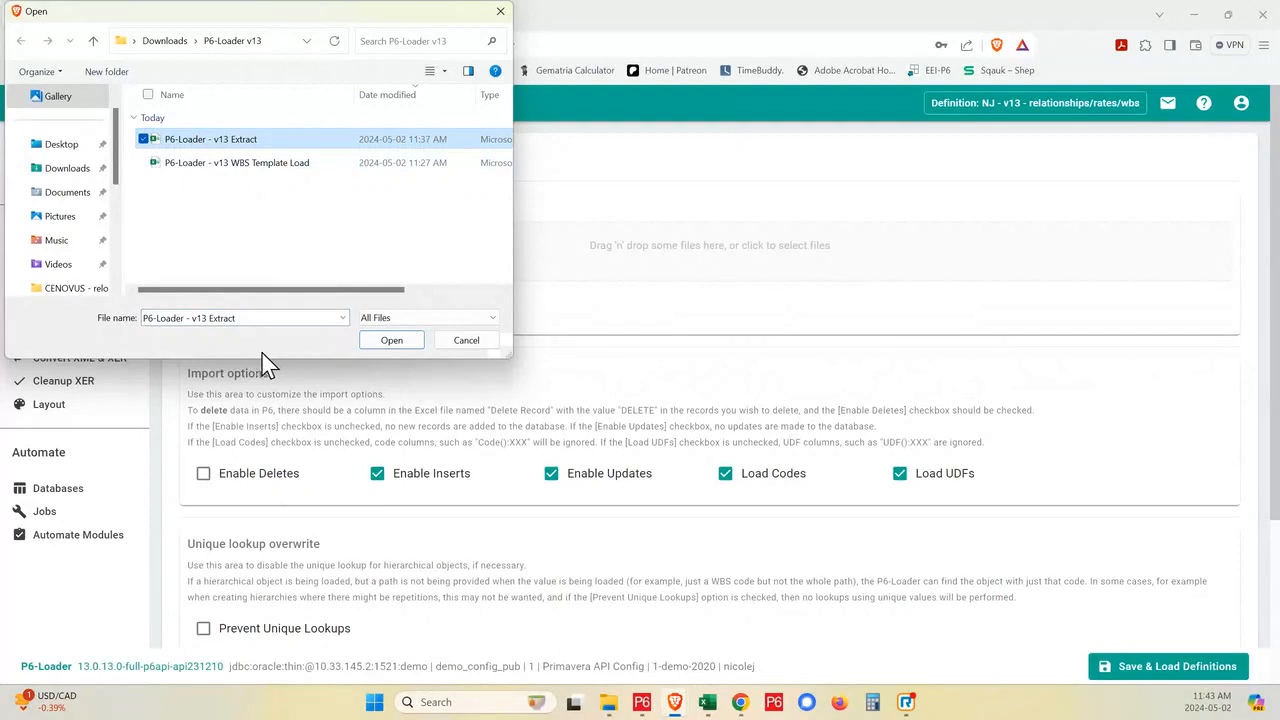
click(402, 346)
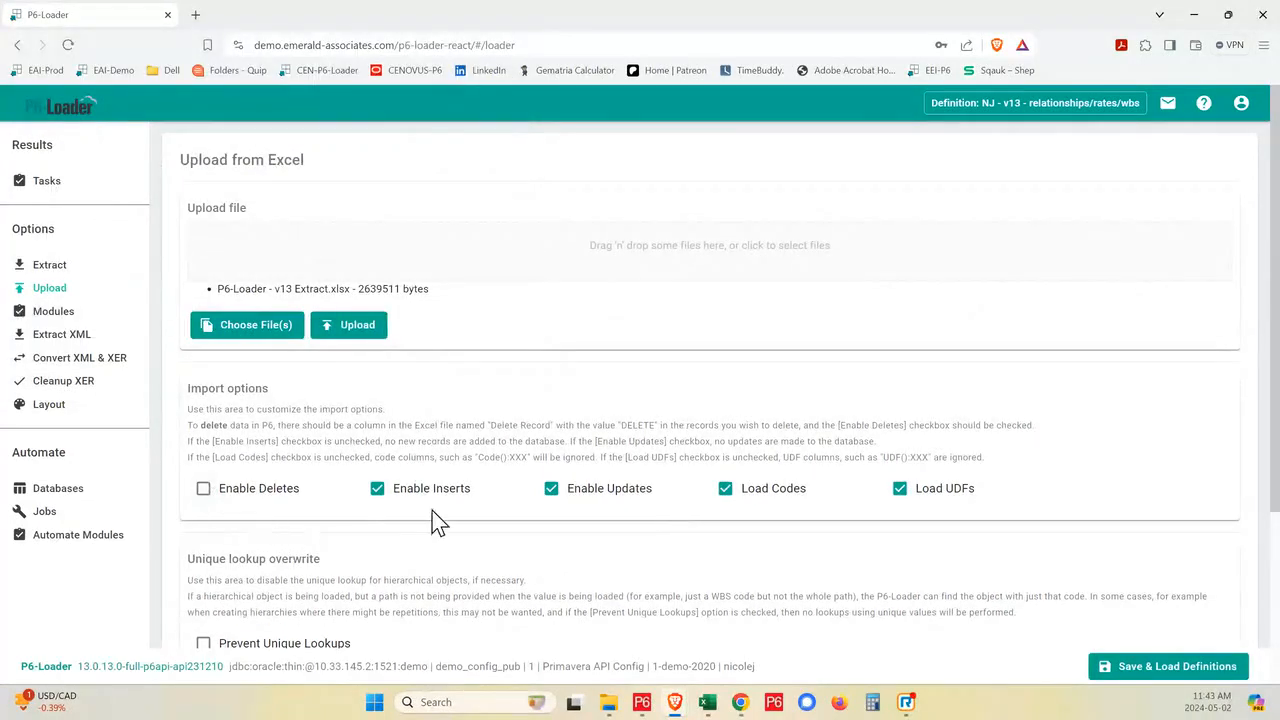
- Try the Classic setting for the Full or Classic hierarchy option and return it to Full
scroll(371, 351, down, 3)
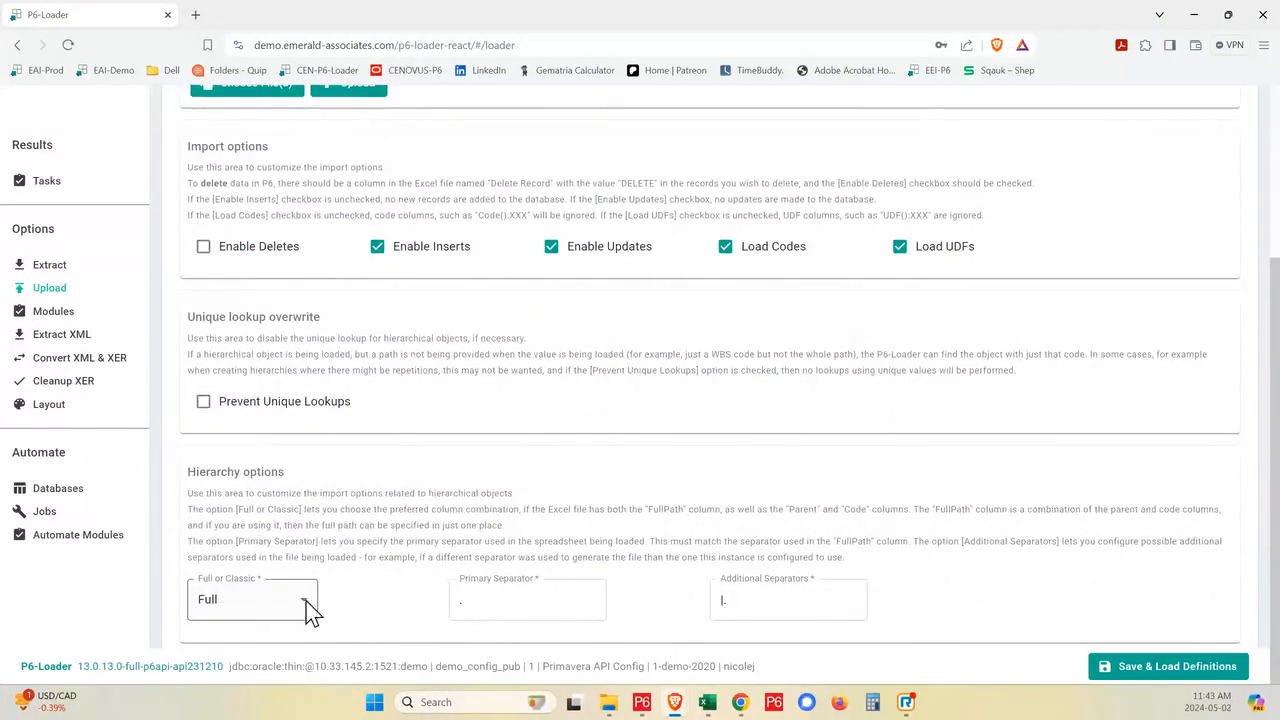
click(306, 603)
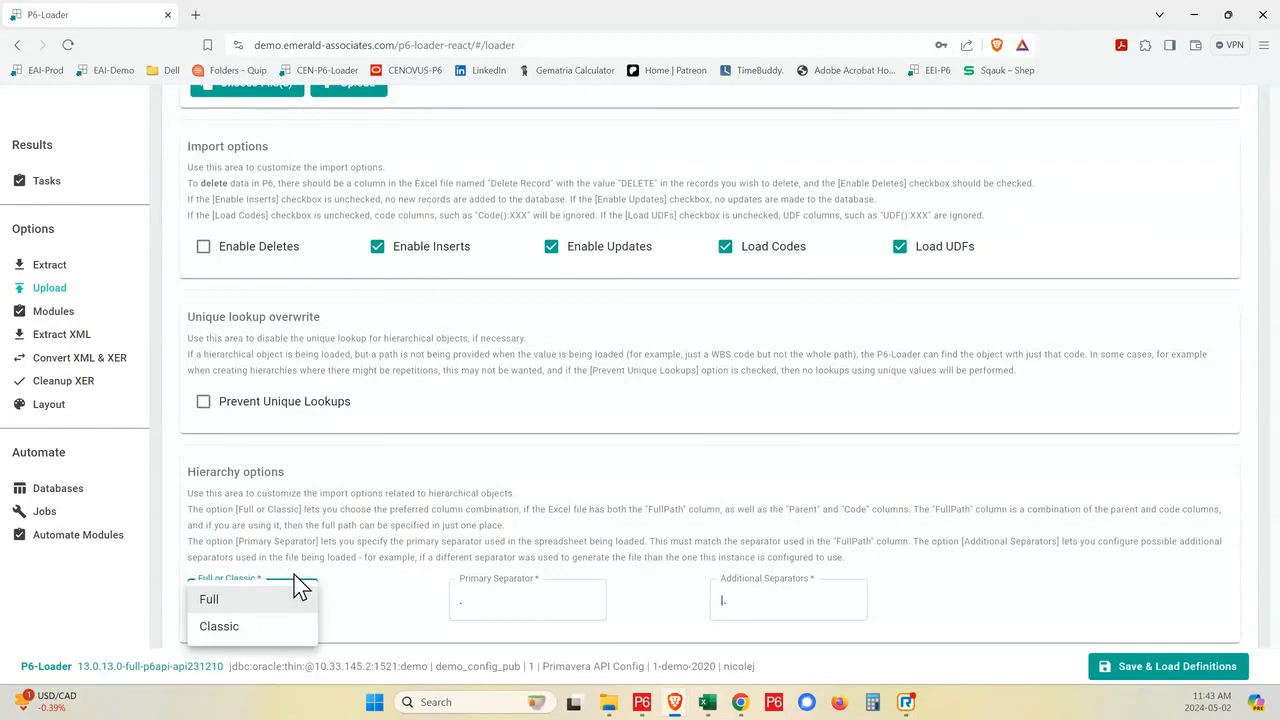
click(226, 630)
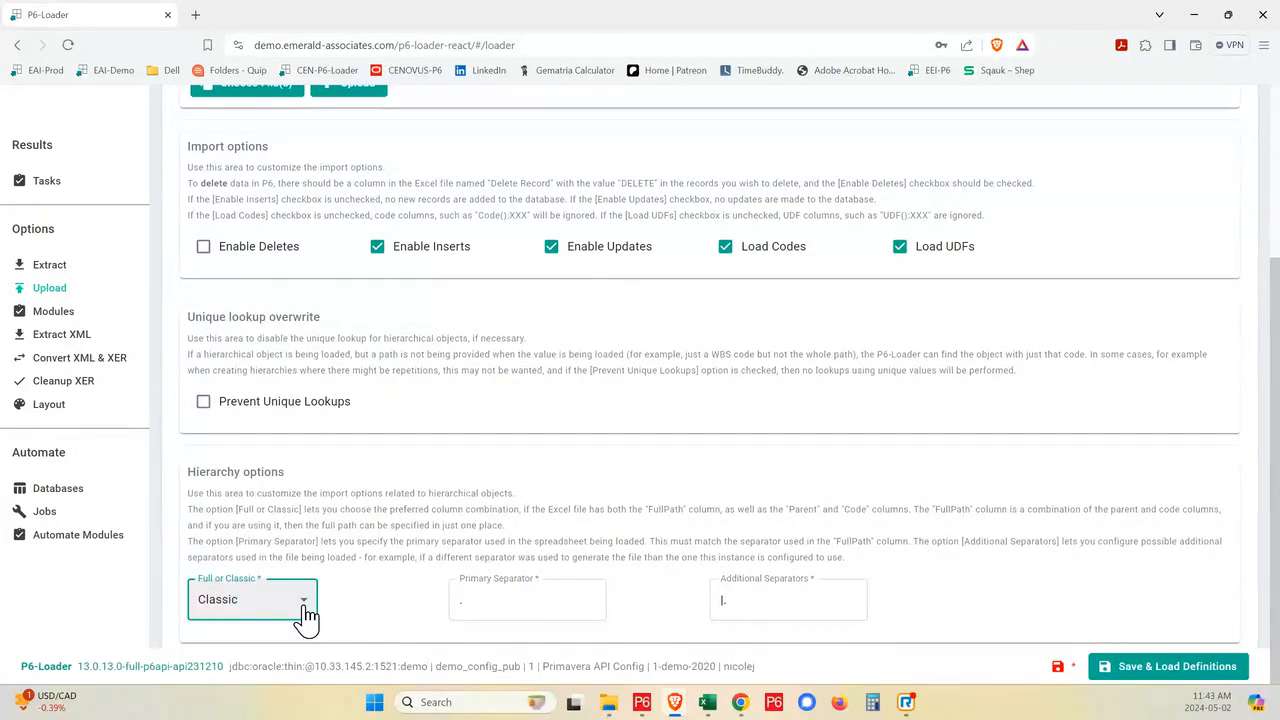
click(305, 618)
click(220, 588)
- Start the upload of the P6-Loader - v13 Extract workbook
scroll(298, 598, up, 3)
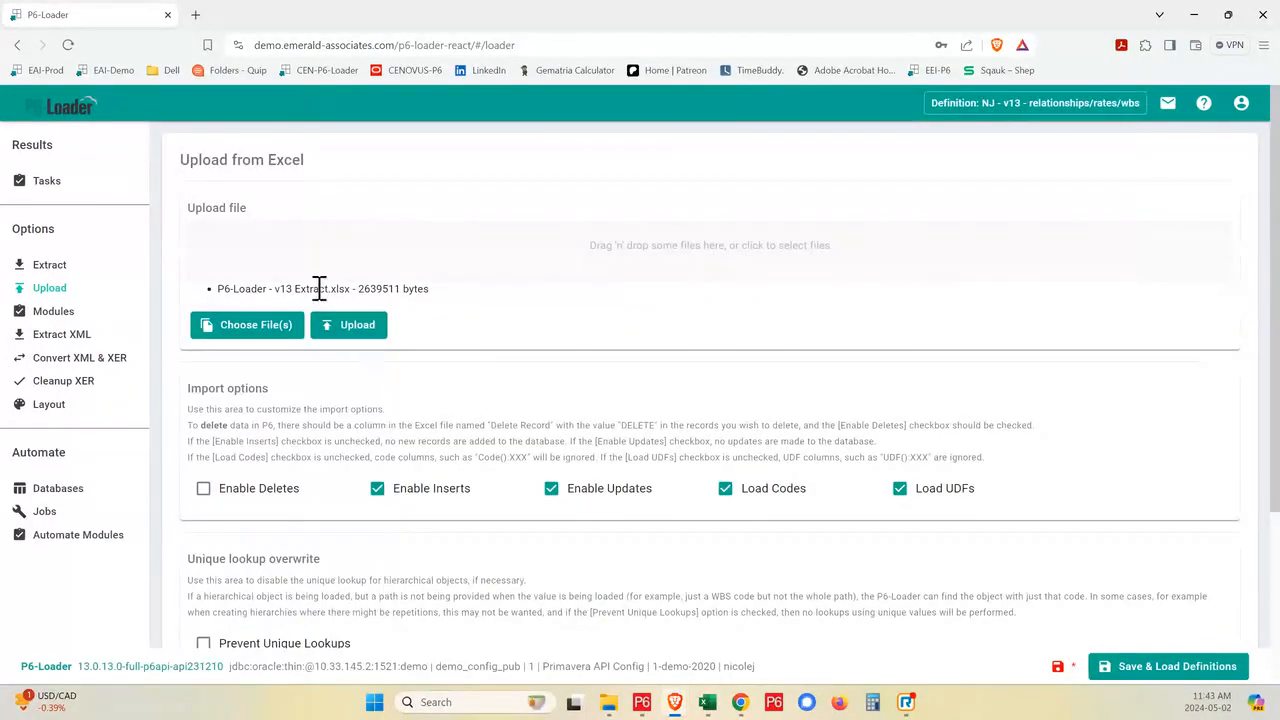
click(354, 327)
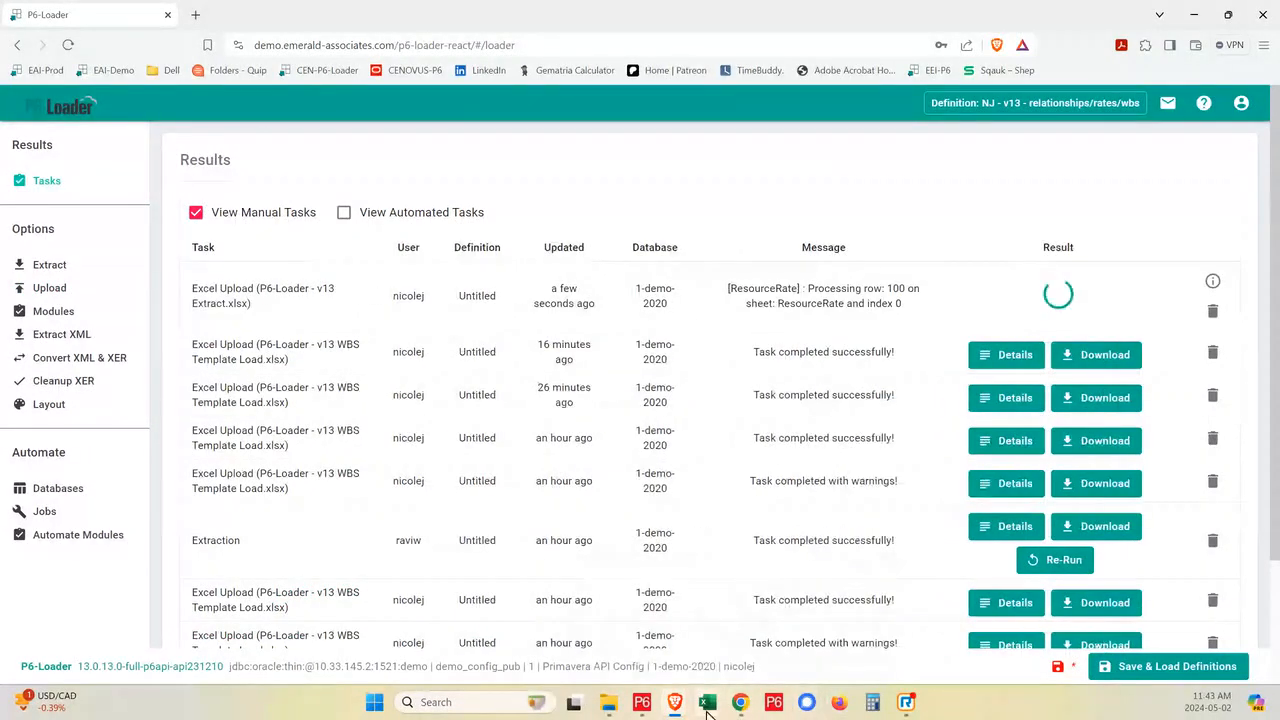
- Switch to the P6-Loader - v13 Extract workbook in Excel and open its Relationship sheet
mouse_move(707, 702)
click(749, 654)
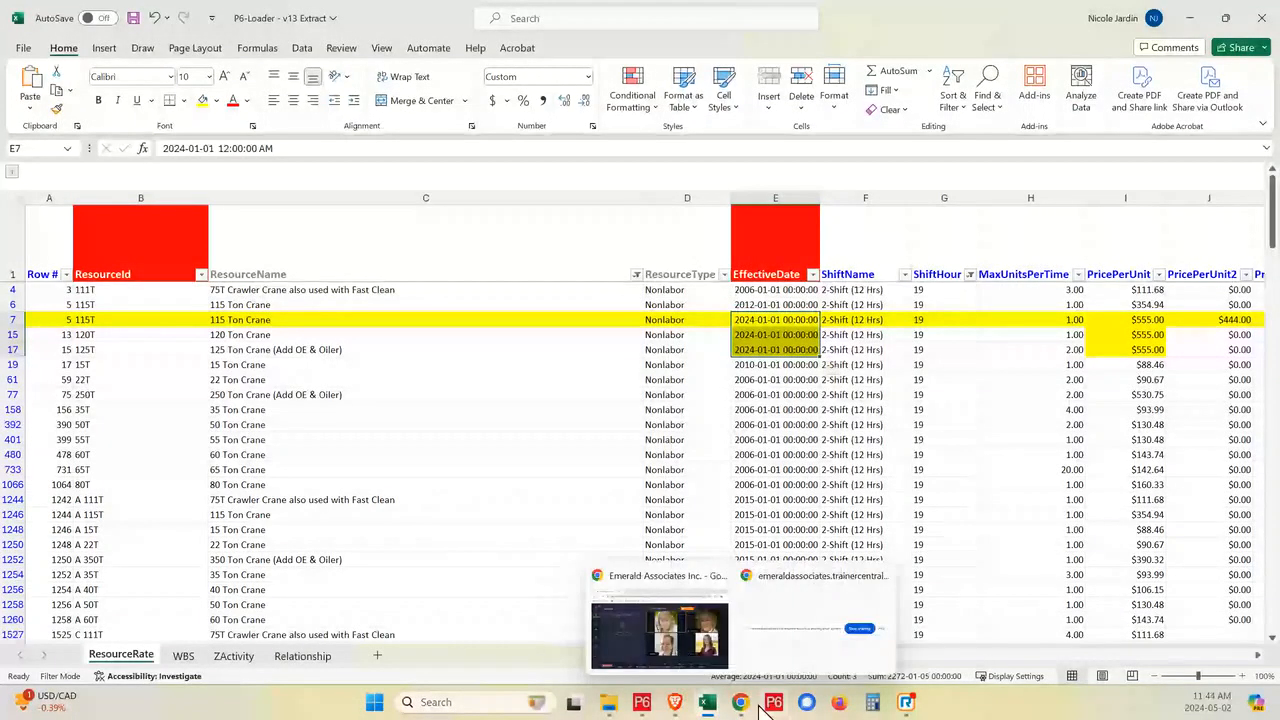
click(645, 659)
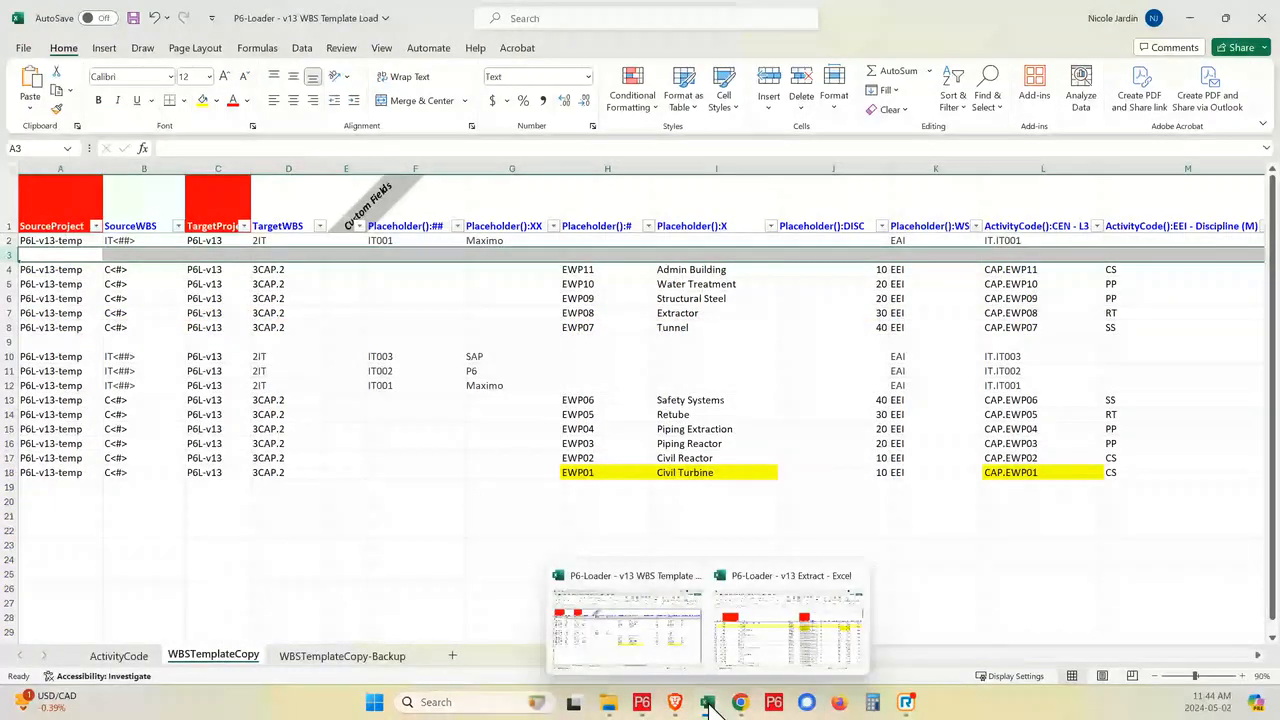
click(789, 625)
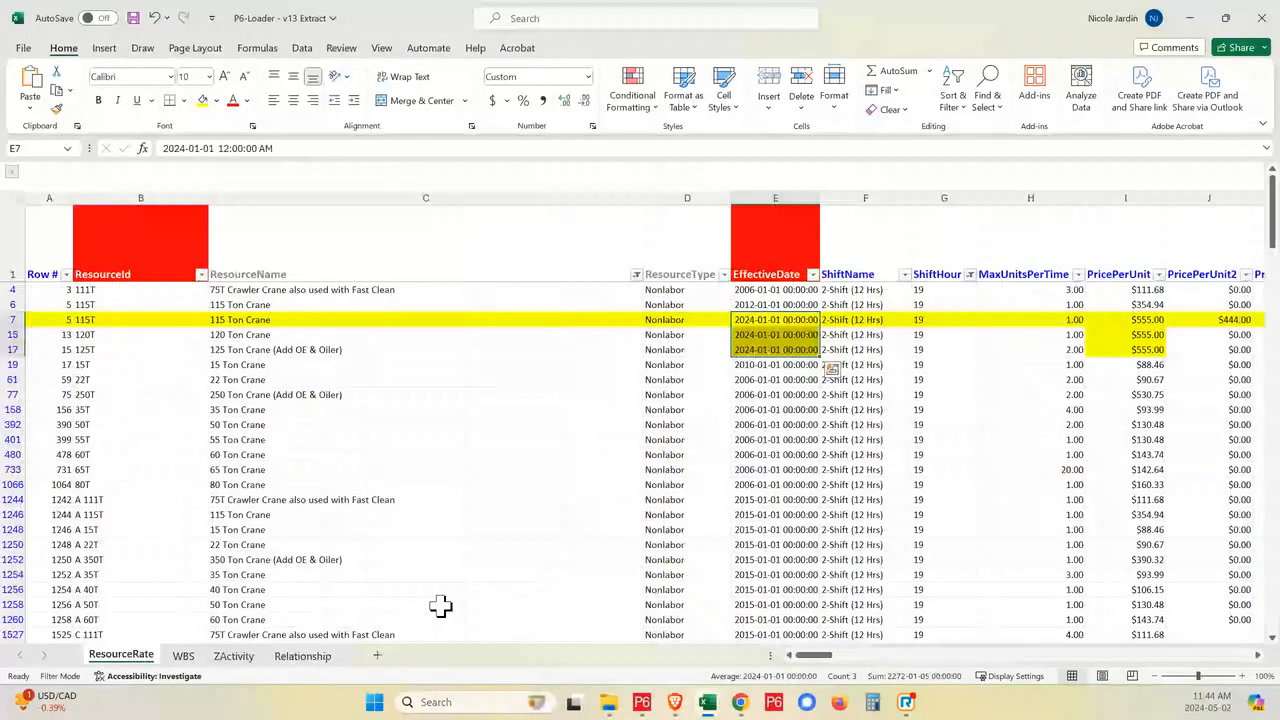
click(302, 656)
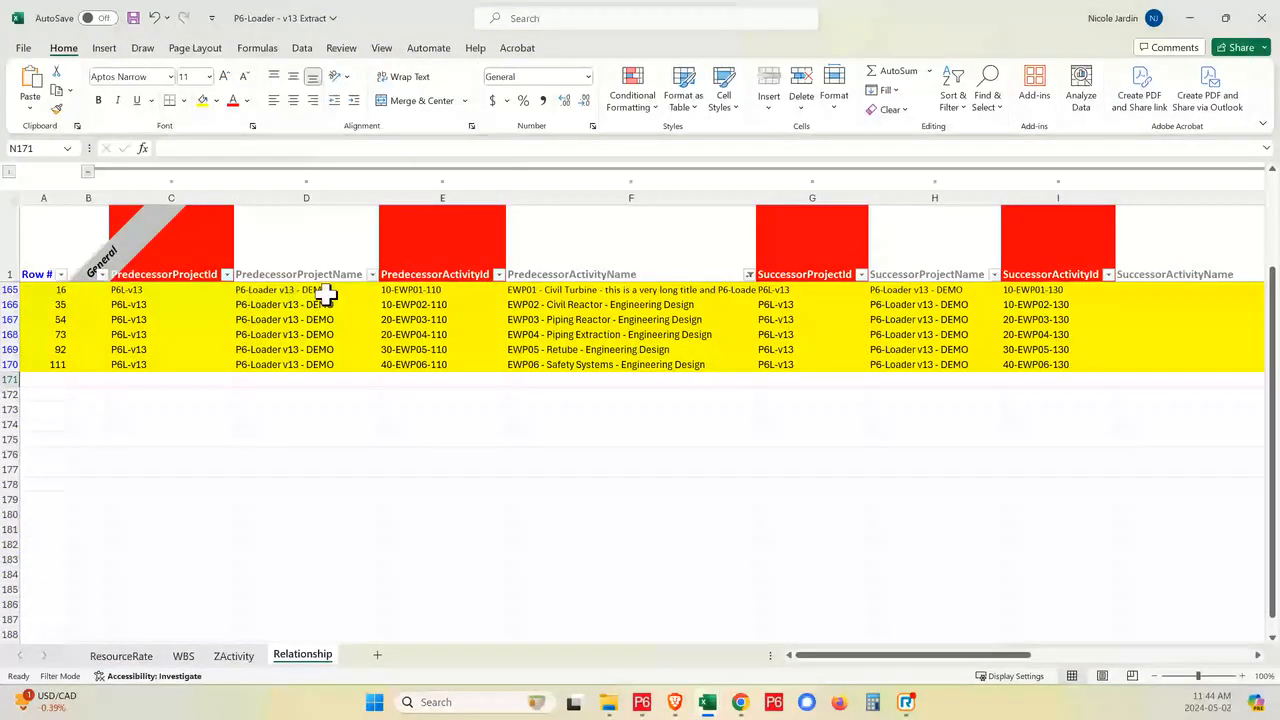
- Examine the predecessor activity names of the highlighted EWP01 and EWP02 relationships and the EWP02 predecessor activity ID
click(571, 305)
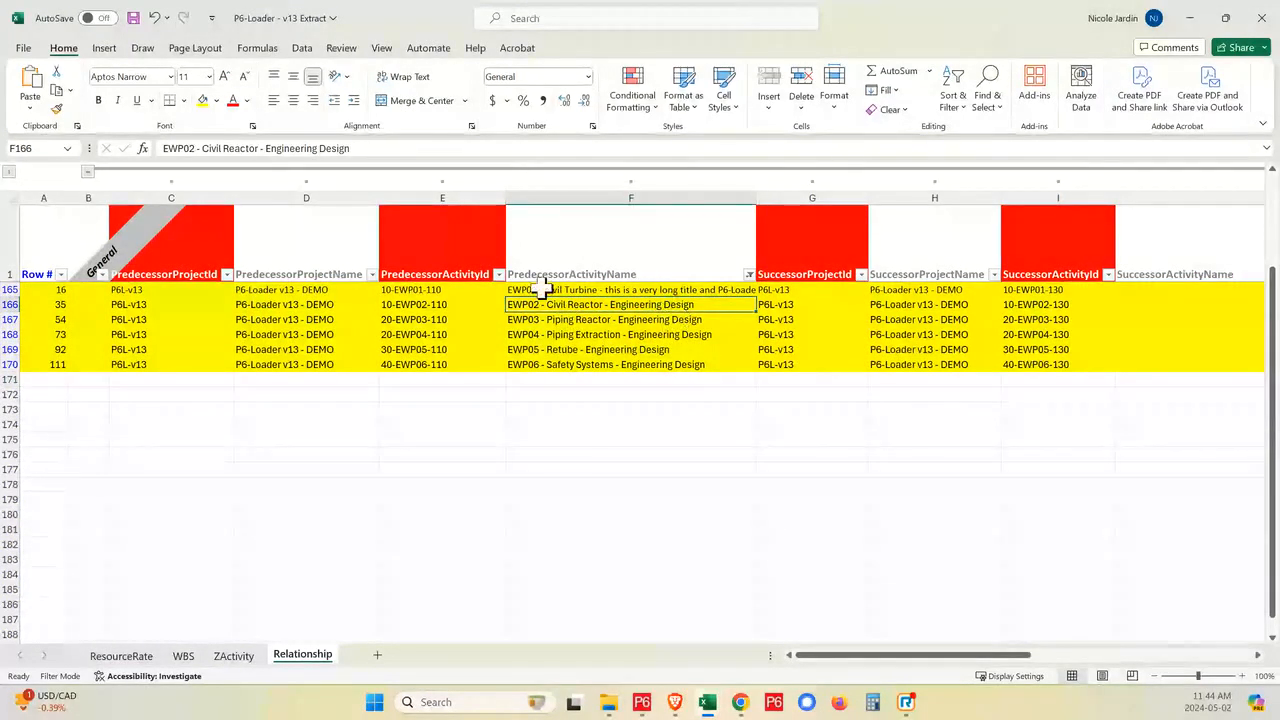
click(556, 289)
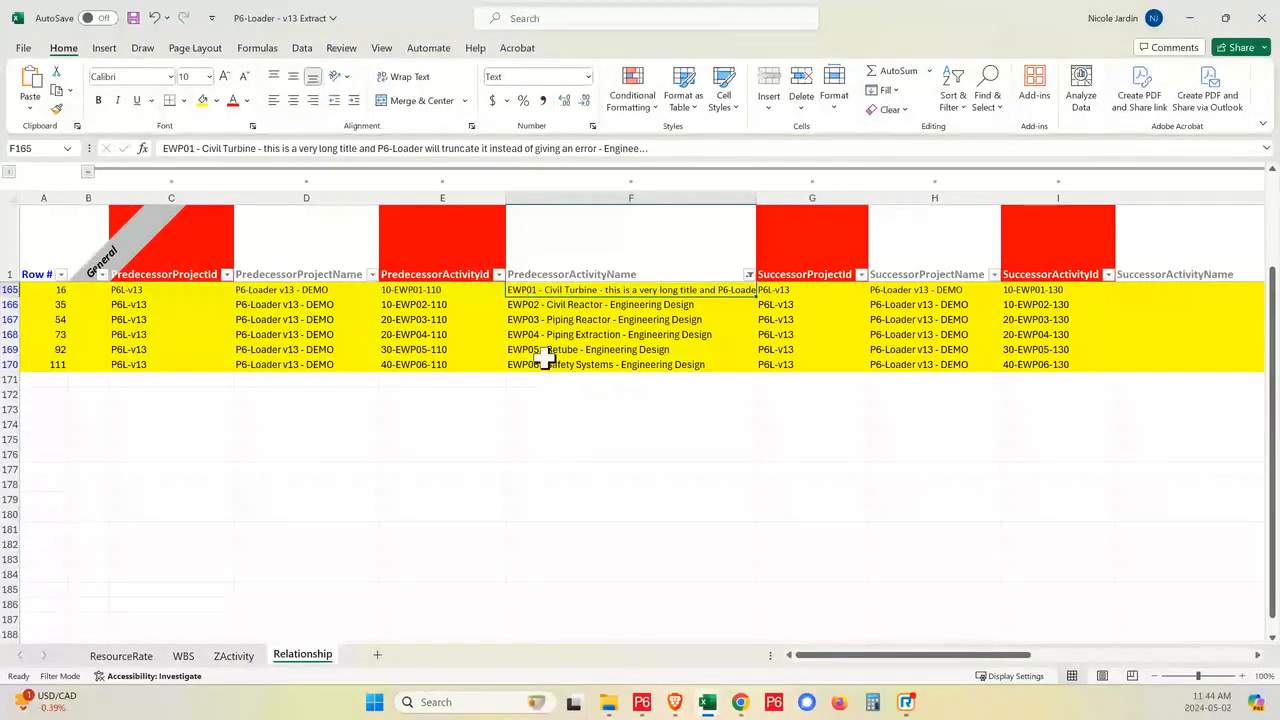
click(650, 304)
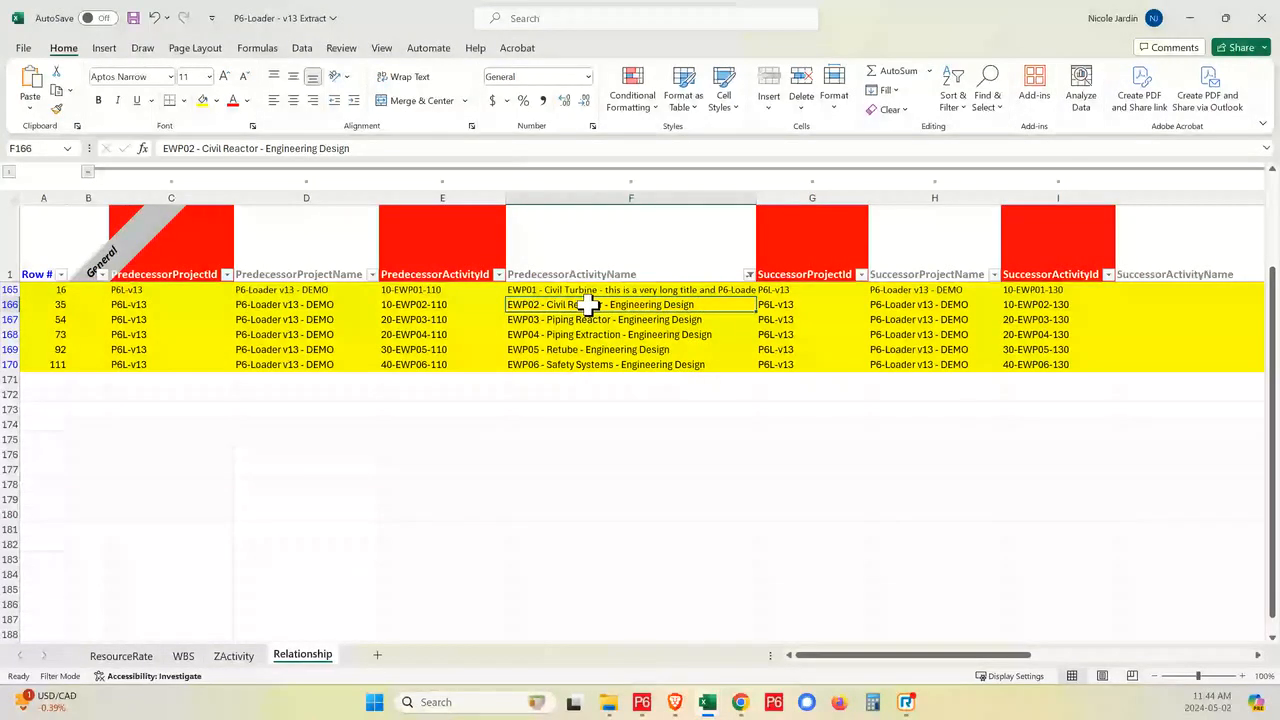
click(449, 304)
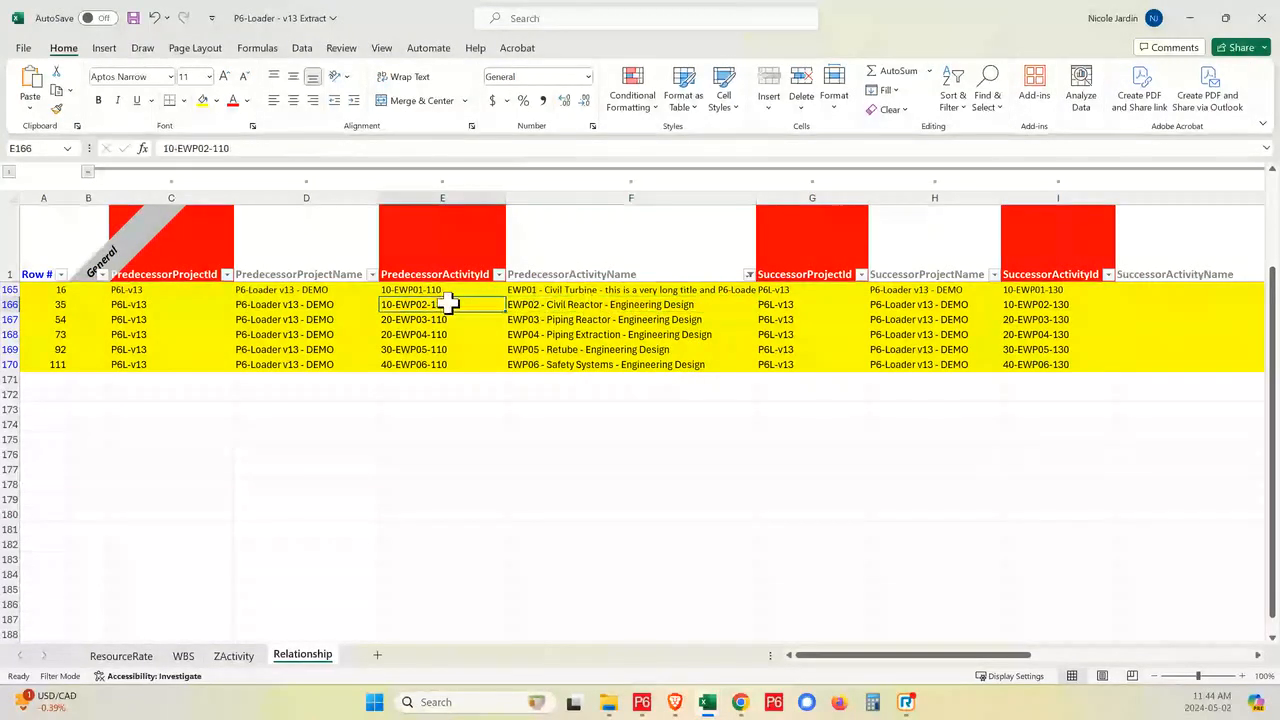
- Switch to Primavera P6 Professional, dismiss the Activity Codes and Find dialogs, and show the Resources view
click(642, 708)
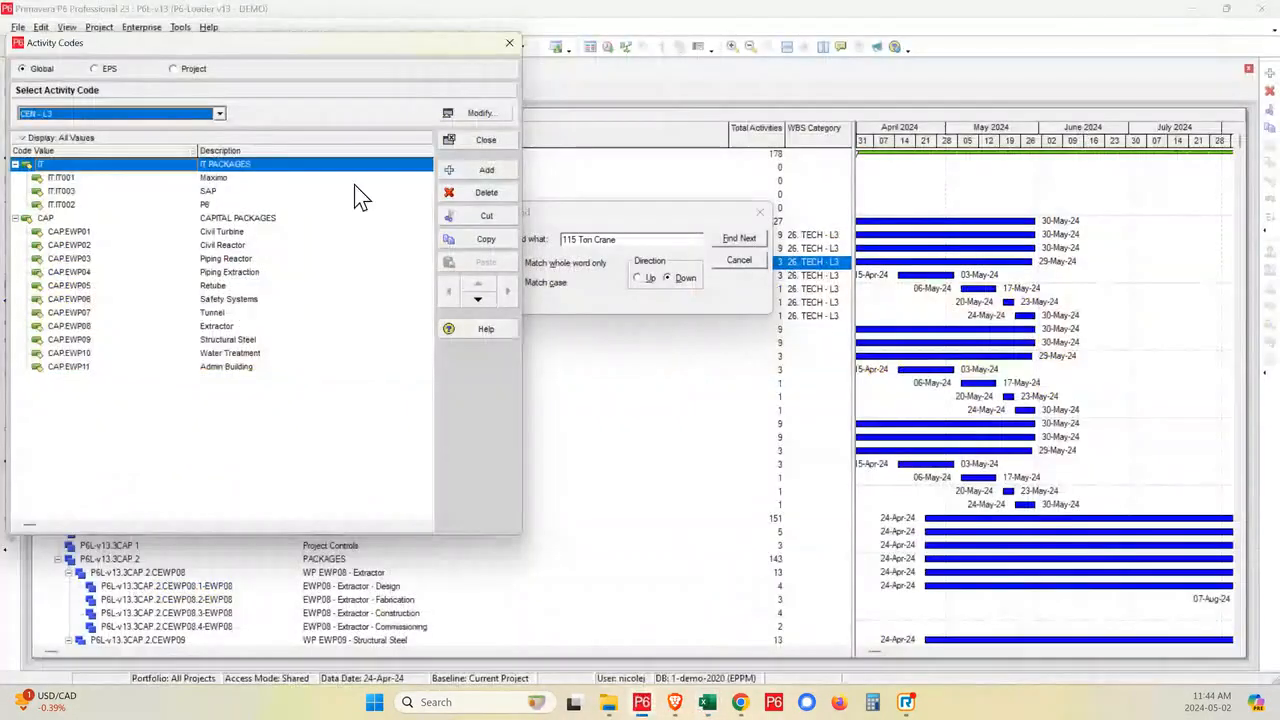
click(486, 140)
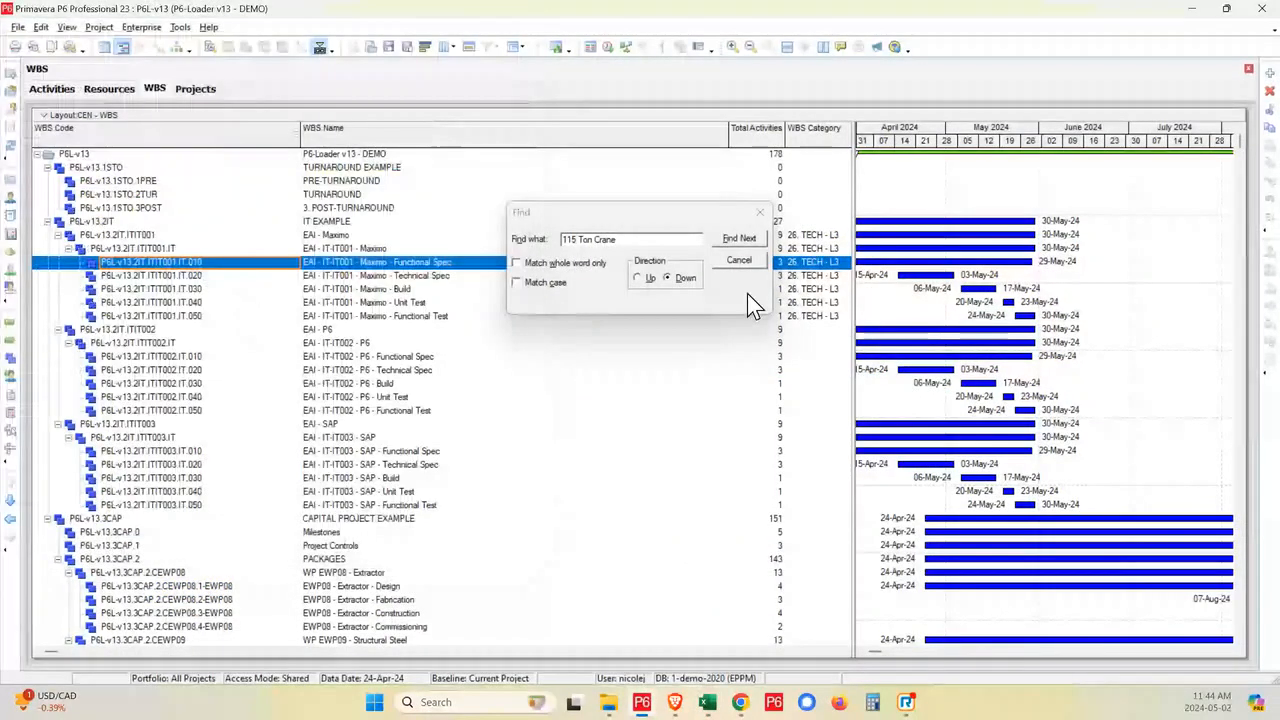
click(739, 262)
click(9, 203)
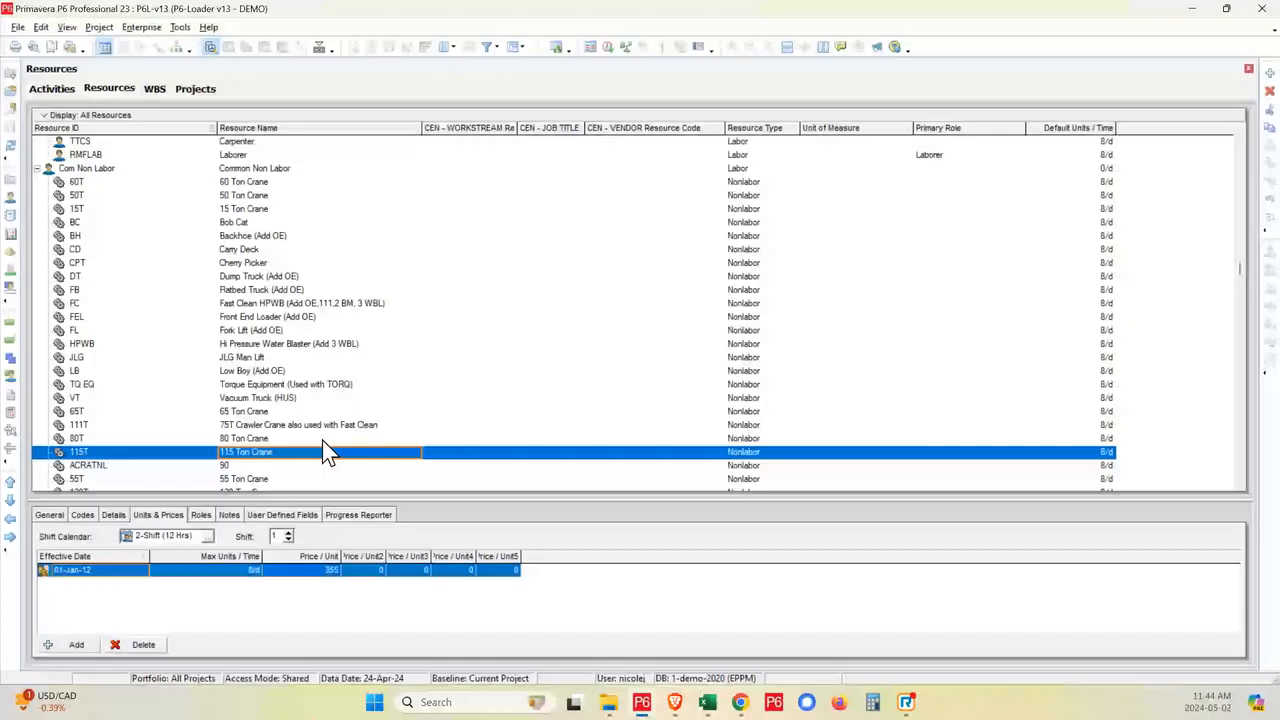
- Switch back to P6-Loader in Brave and review the errors in the v13 Extract upload's task details
mouse_move(674, 702)
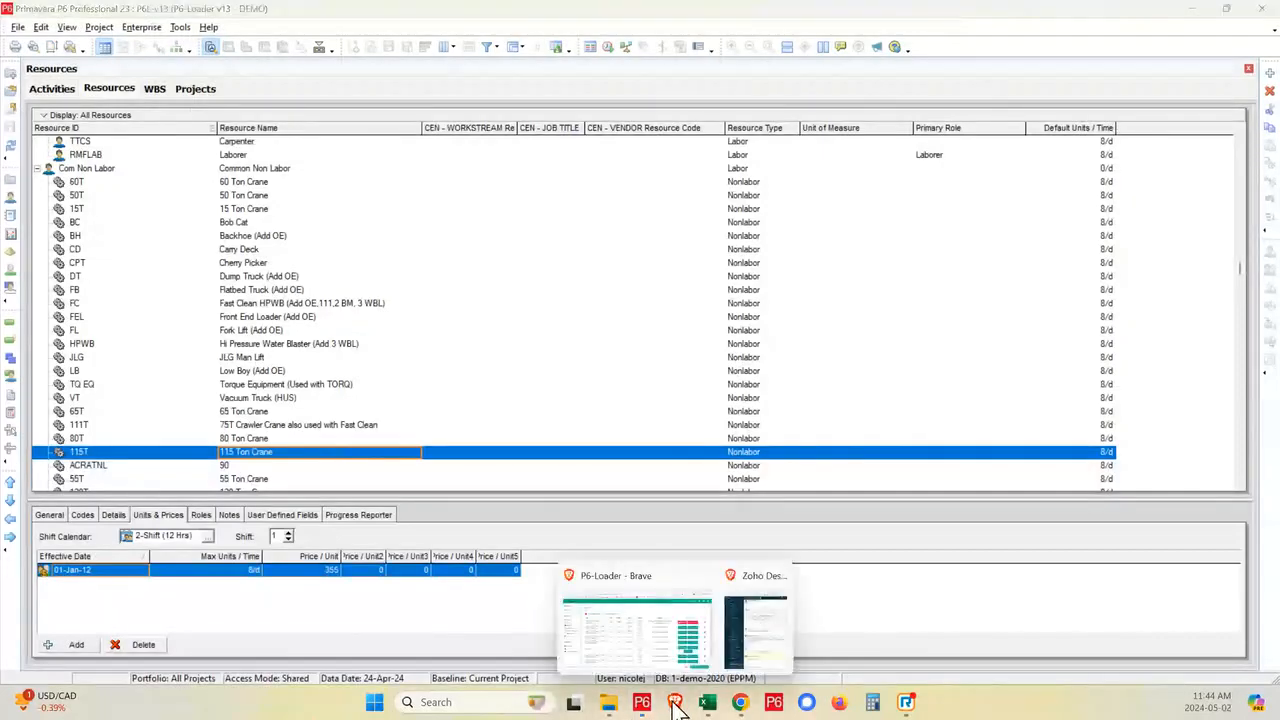
click(657, 645)
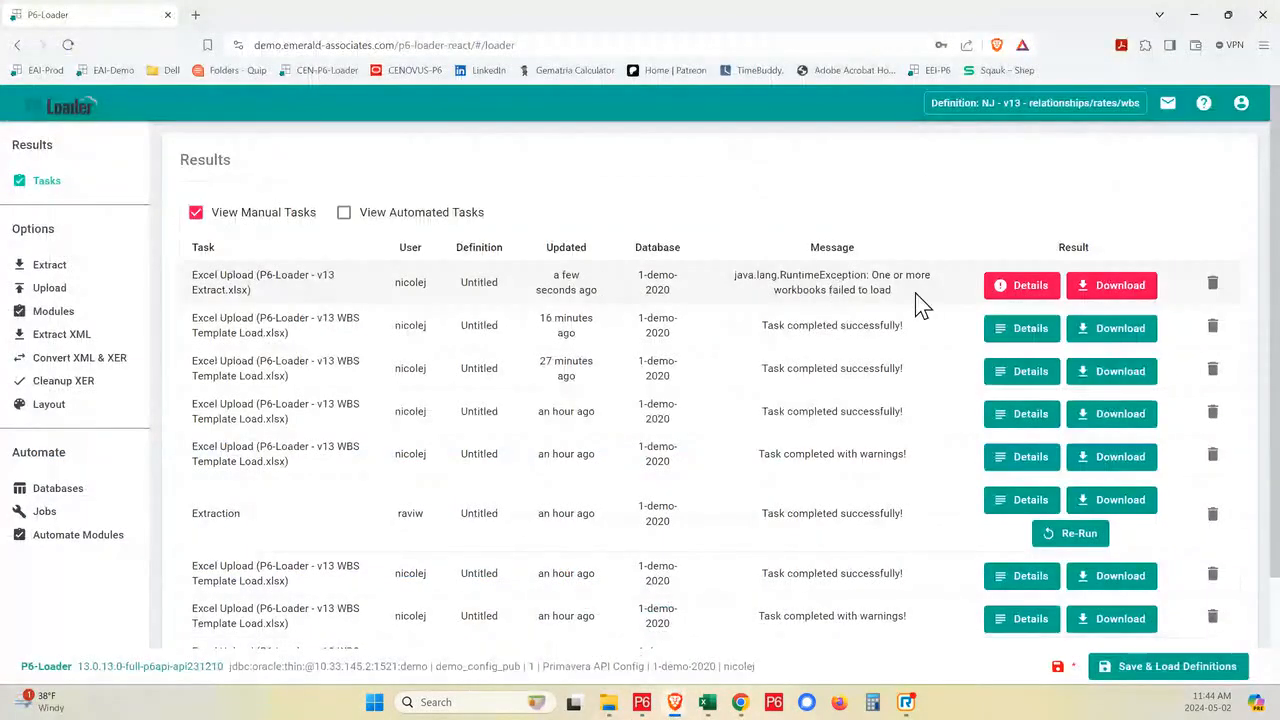
click(1028, 296)
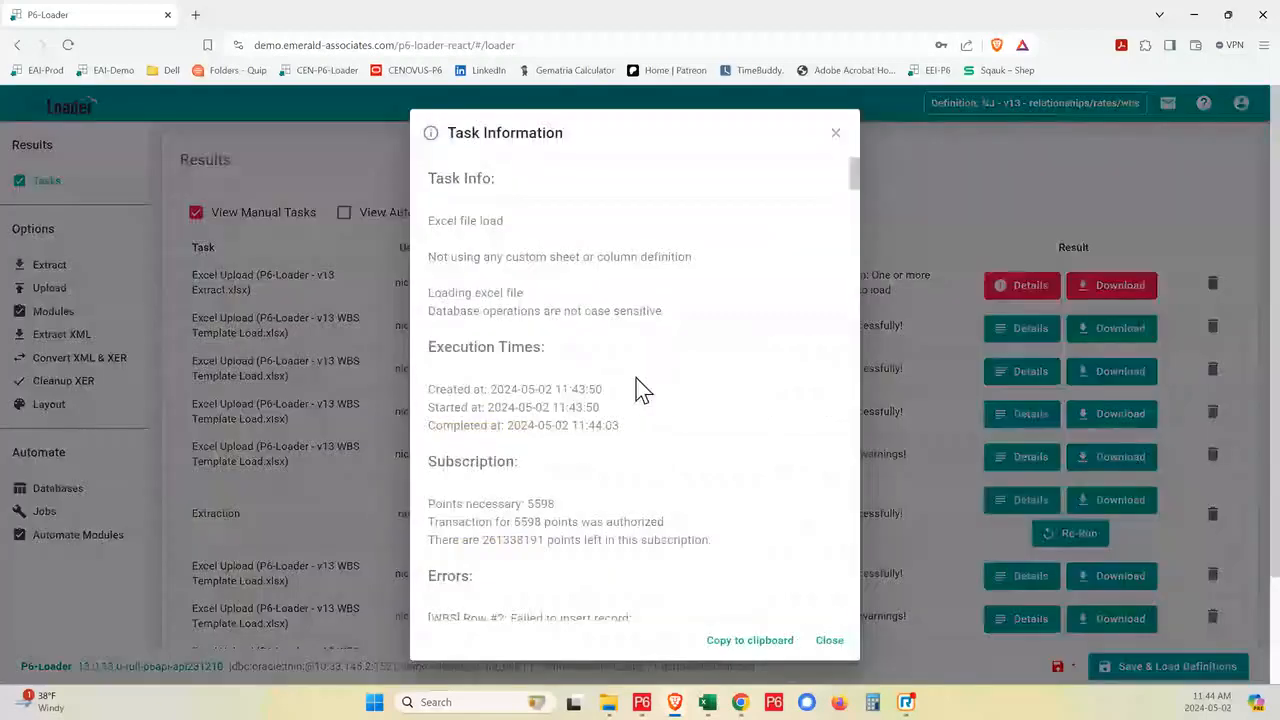
scroll(785, 462, down, 4)
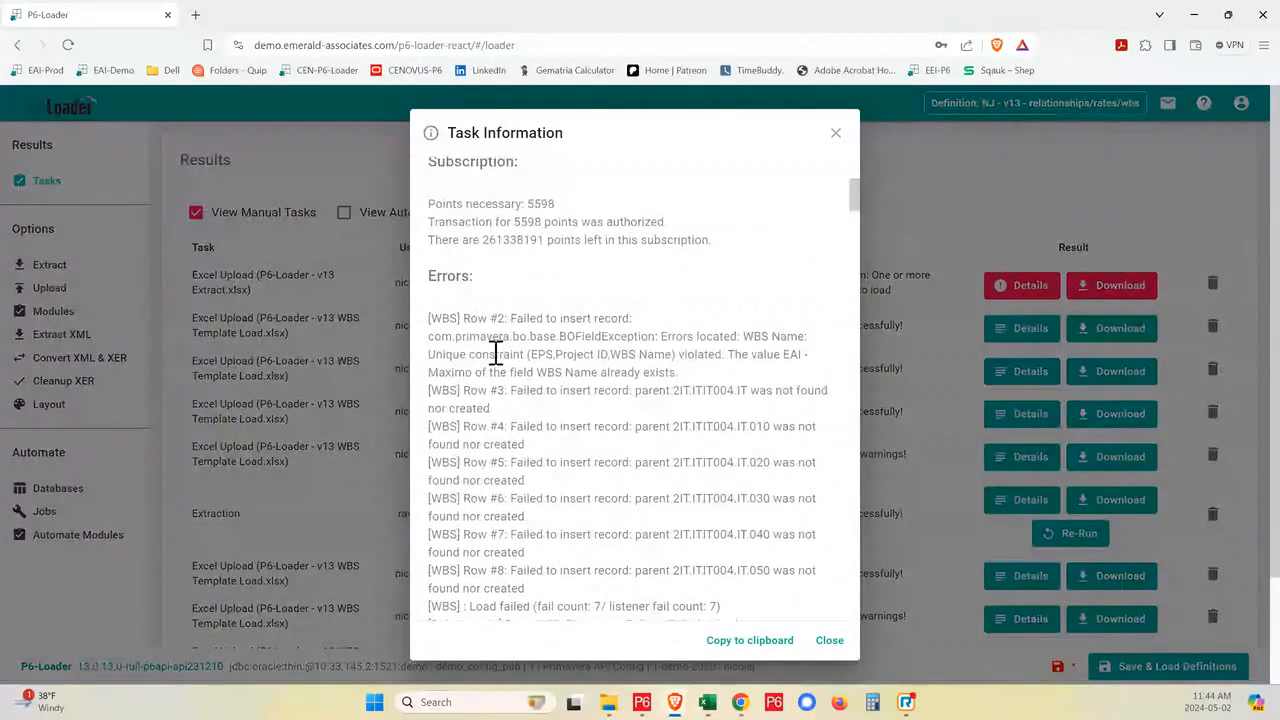
- Review the WBS and Relationship row errors in the v13 Extract upload's task information, then close it
scroll(785, 362, down, 1)
scroll(668, 258, down, 1)
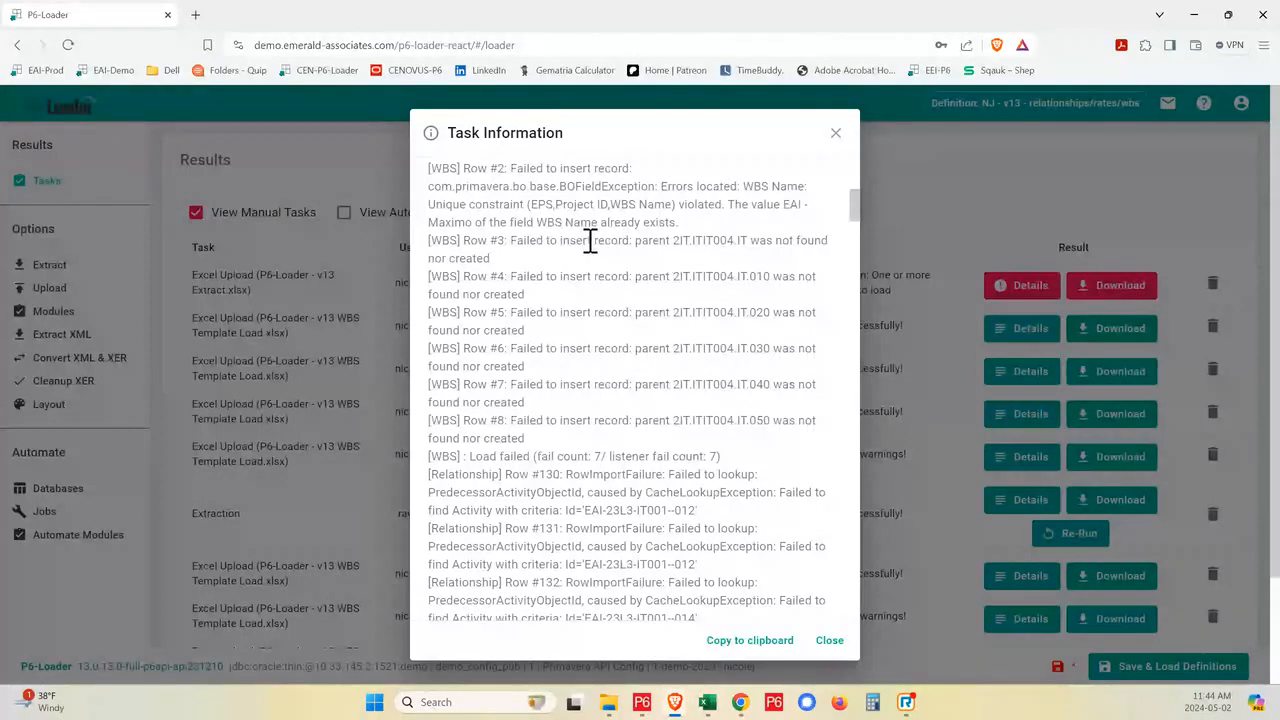
drag(603, 243, 828, 474)
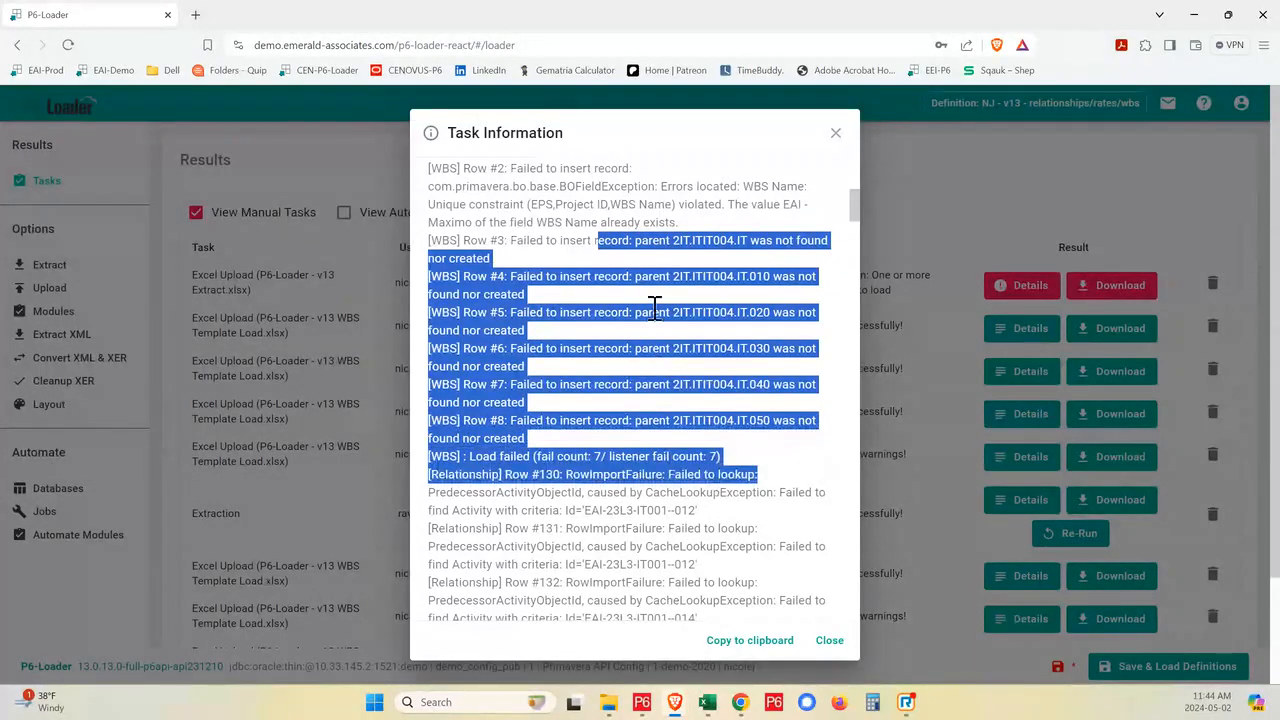
scroll(655, 310, down, 3)
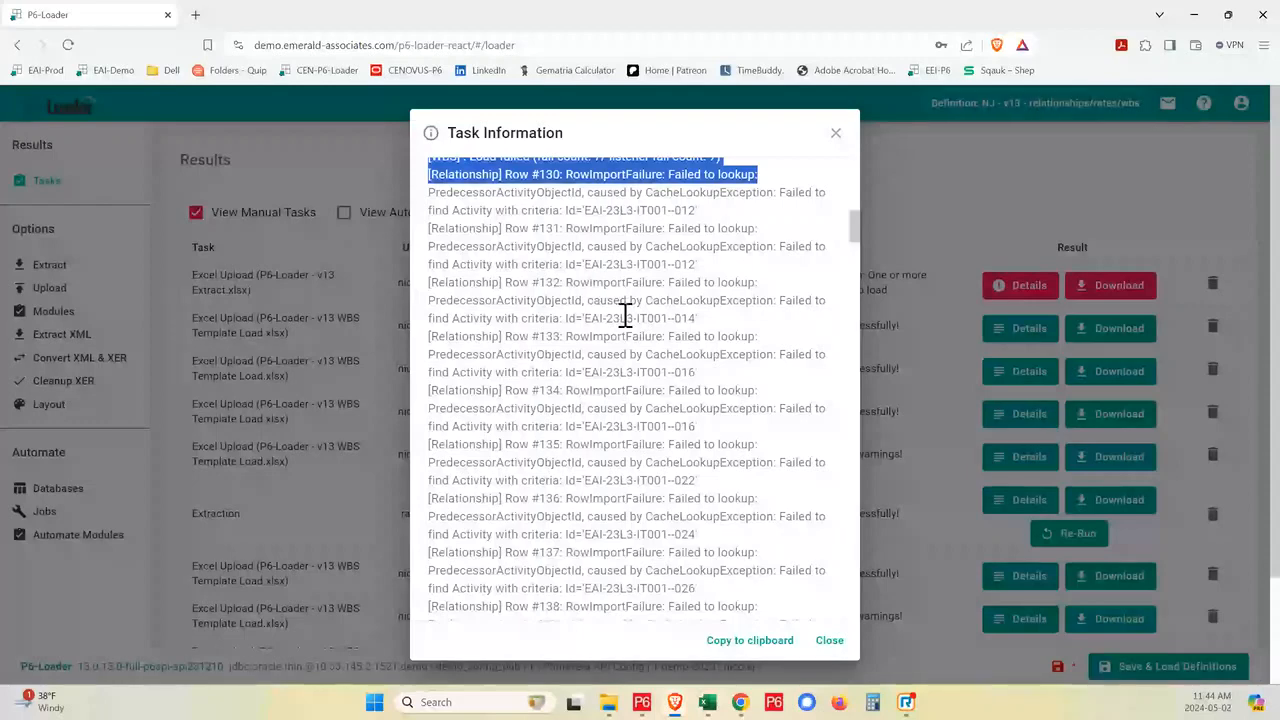
scroll(629, 314, down, 2)
click(837, 136)
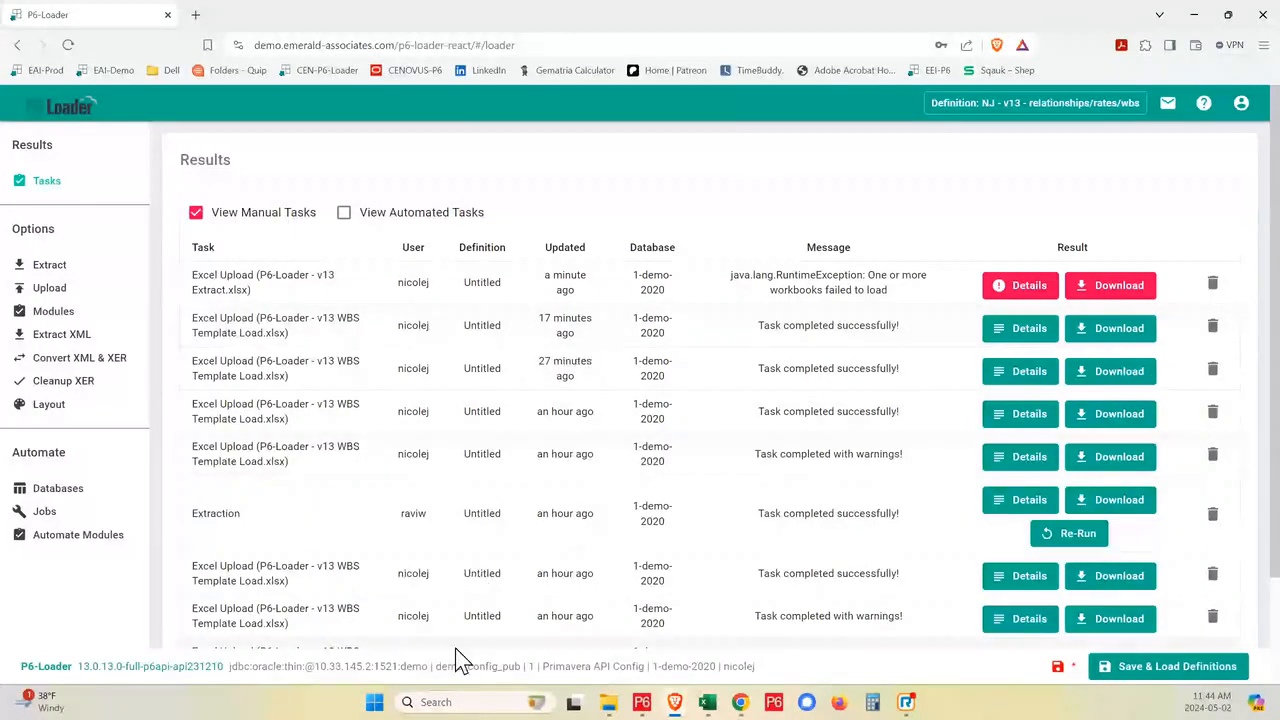
- Switch to Primavera P6 Professional and examine the 115 Ton Crane's shift 2 prices for the 01-Jan-24 effective date
click(642, 704)
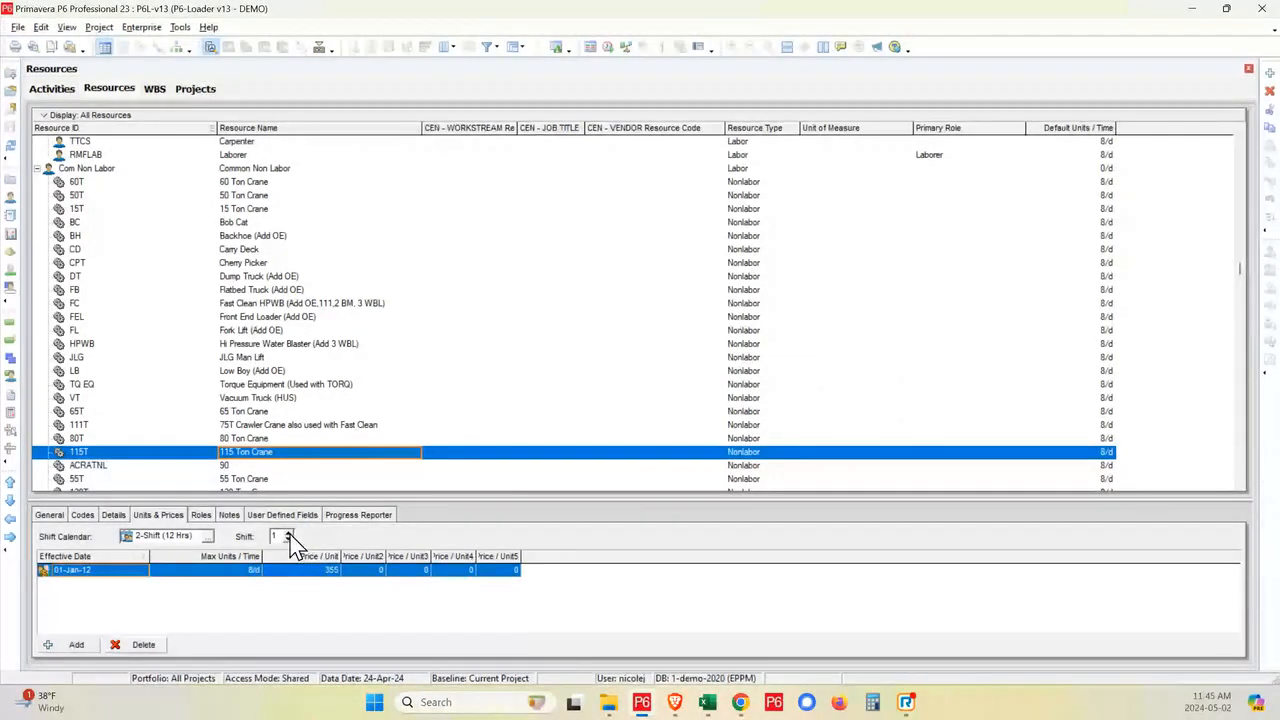
click(288, 533)
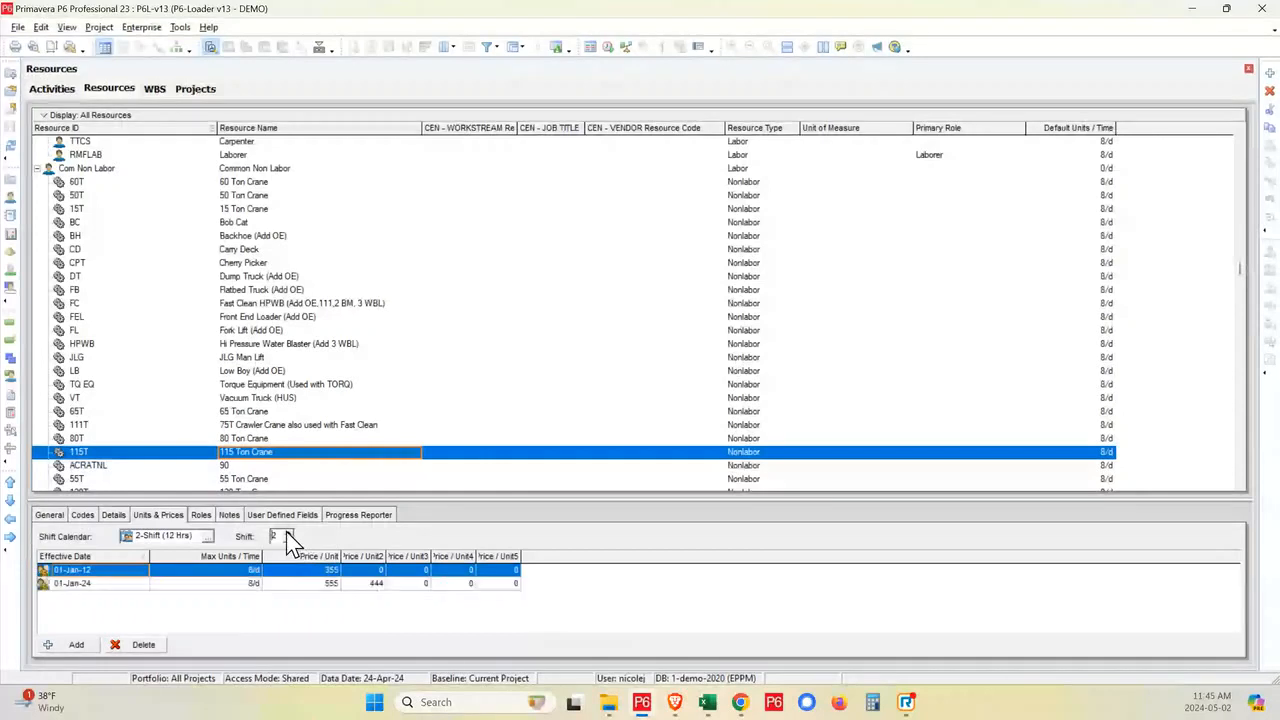
click(106, 585)
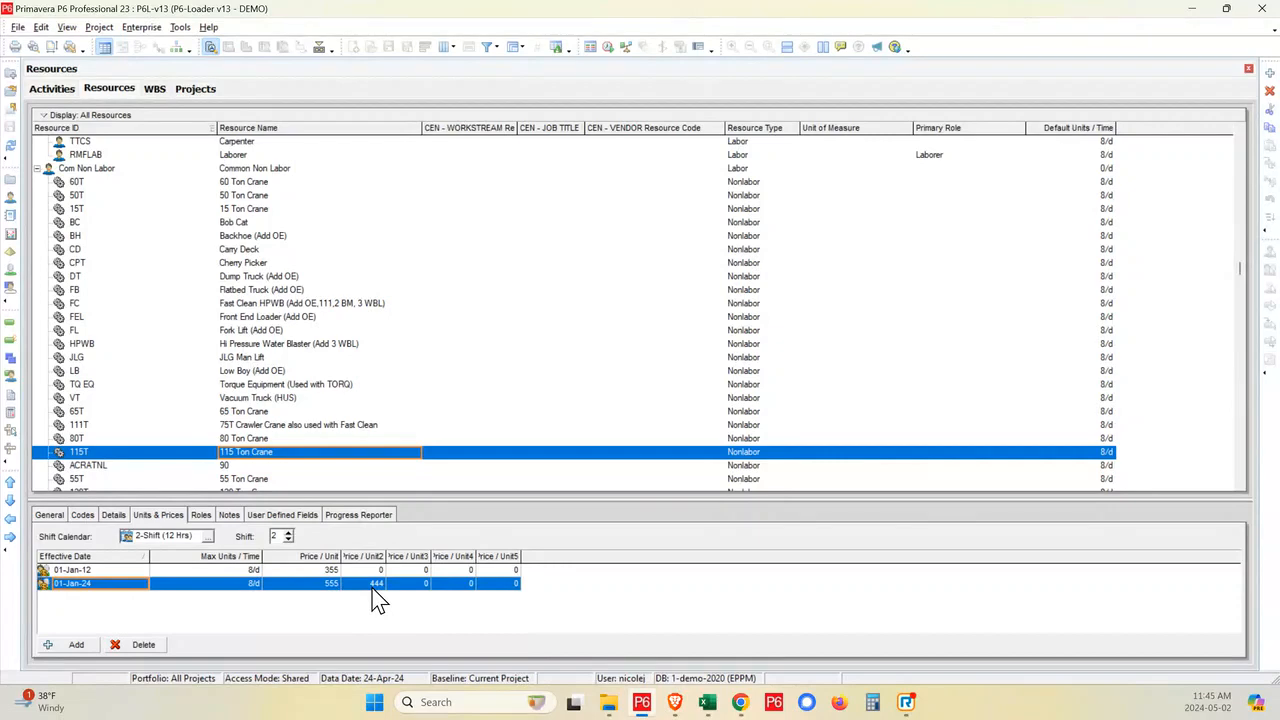
scroll(270, 300, down, 5)
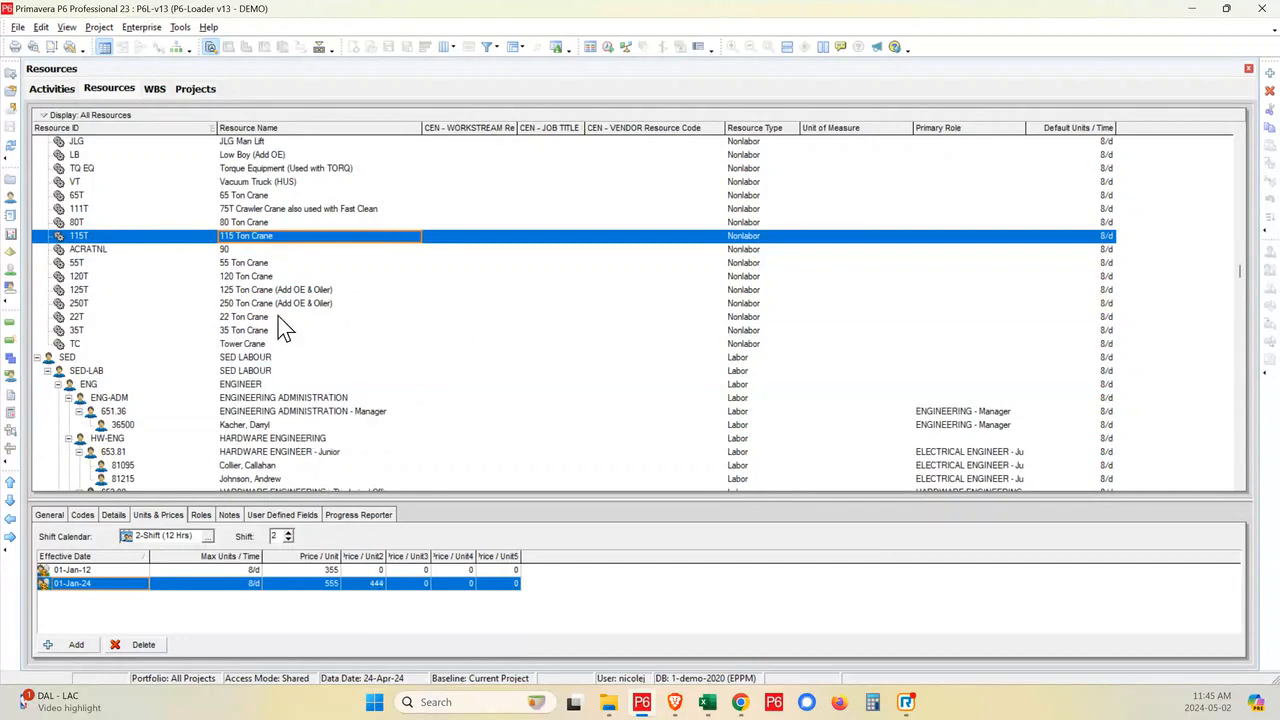
- In the Activities view, inspect the predecessor and successor relationships of activity 30-EWP08-110, including the successor's lag
click(52, 90)
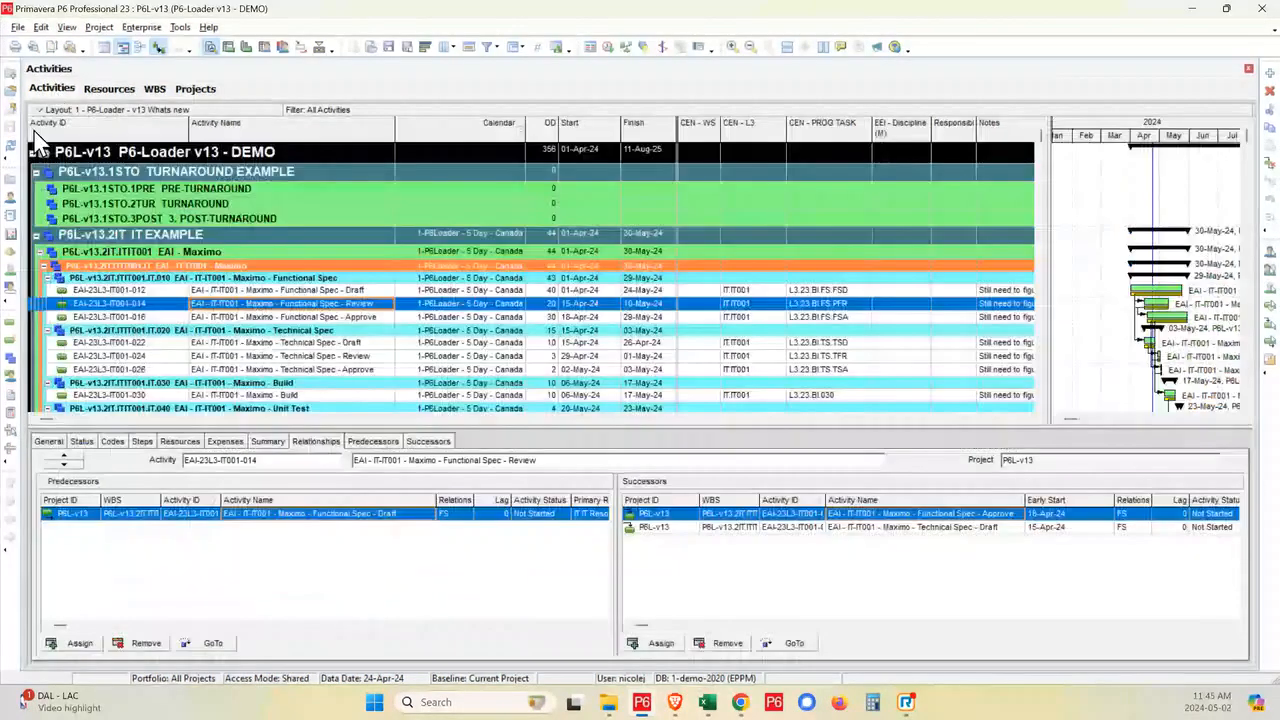
scroll(160, 375, down, 1)
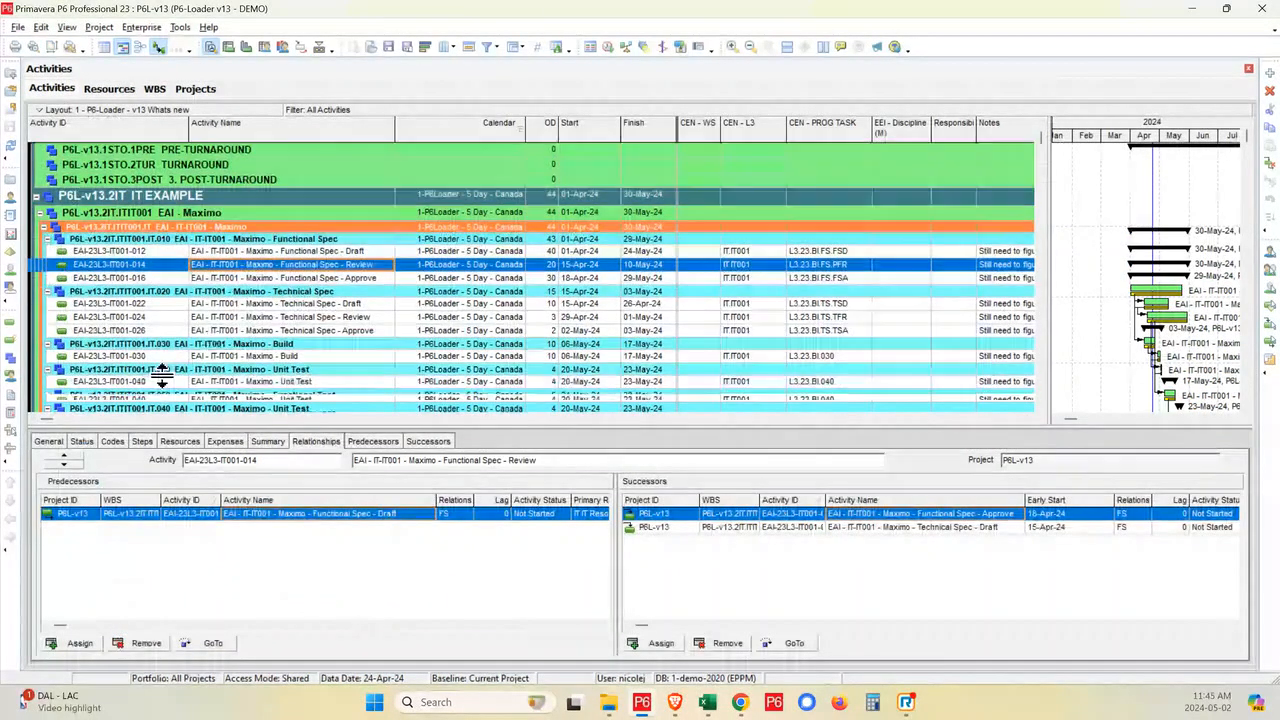
scroll(165, 385, down, 8)
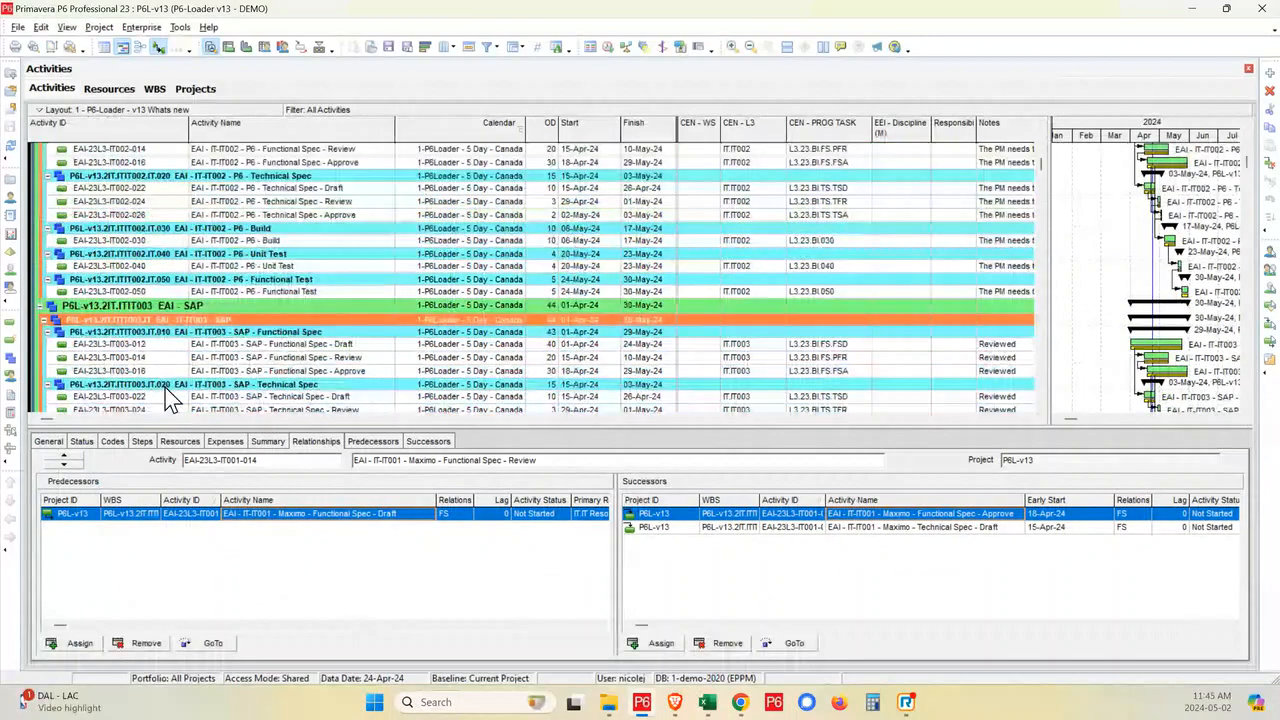
scroll(170, 400, down, 10)
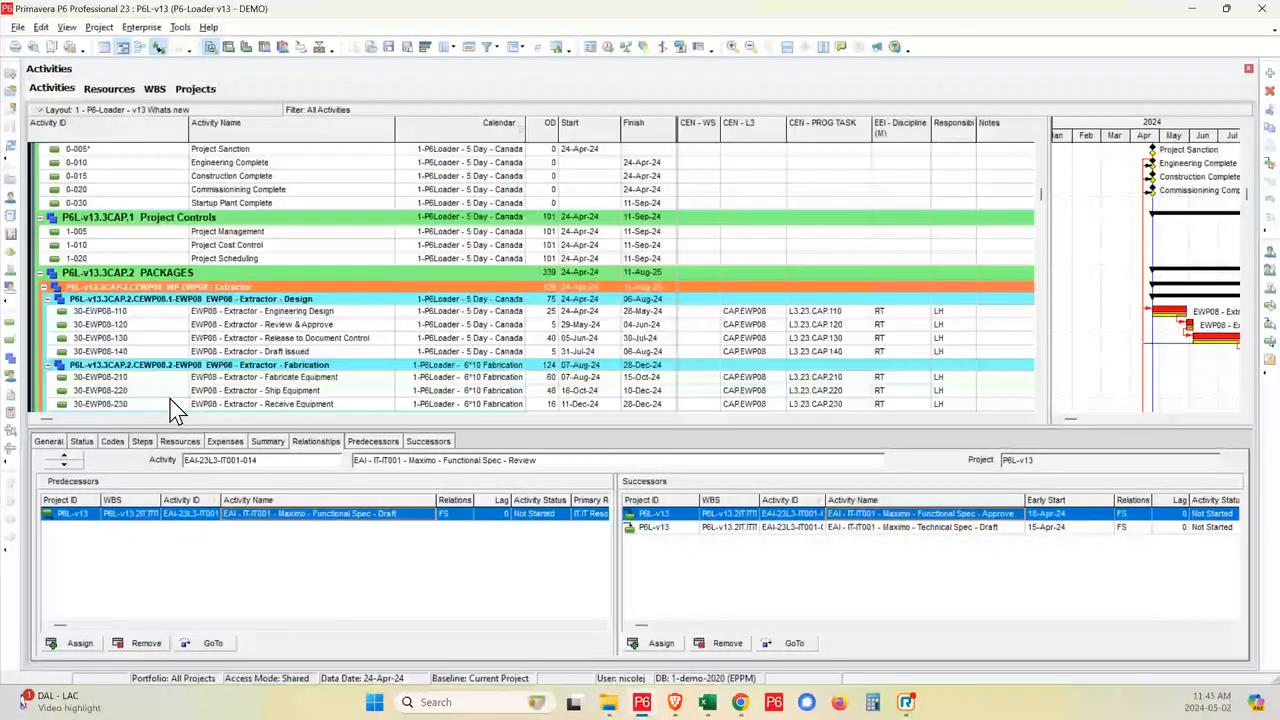
click(145, 311)
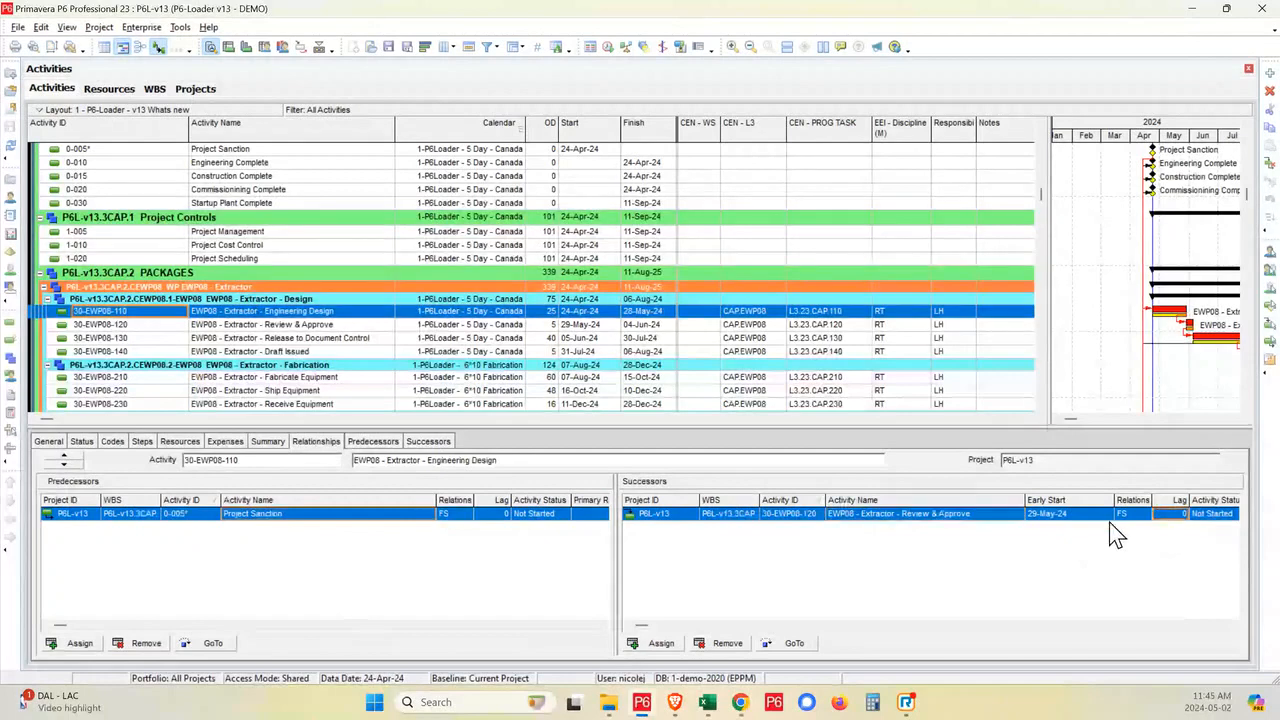
click(1186, 515)
click(583, 514)
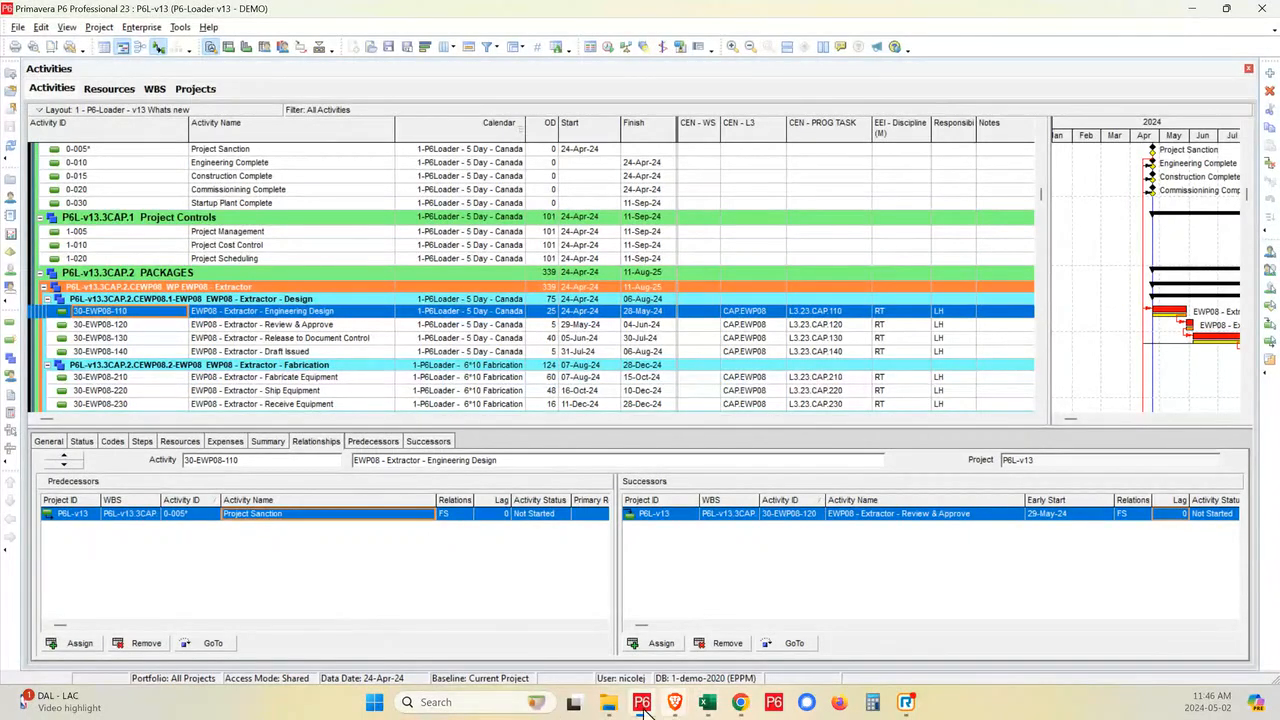
- Switch to P6-Loader in Brave and review the P6 Layout Engine's name mapping, layout copy, export and import sections
mouse_move(676, 706)
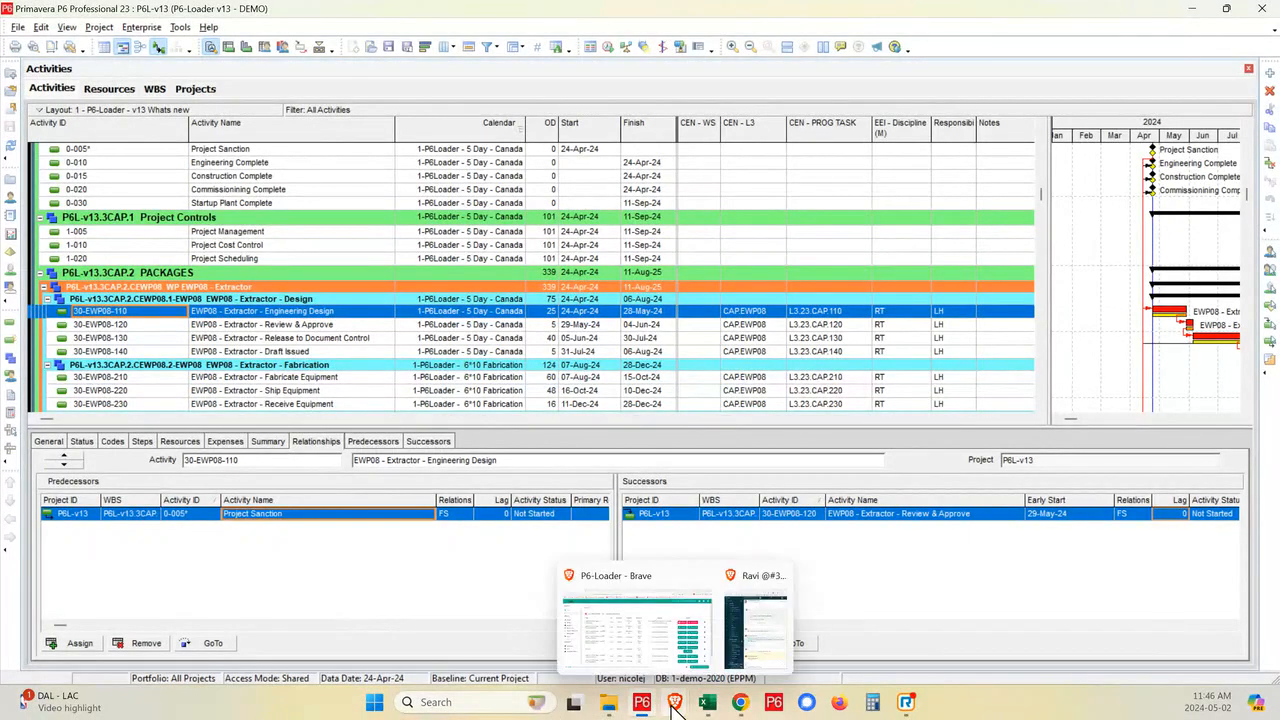
click(615, 633)
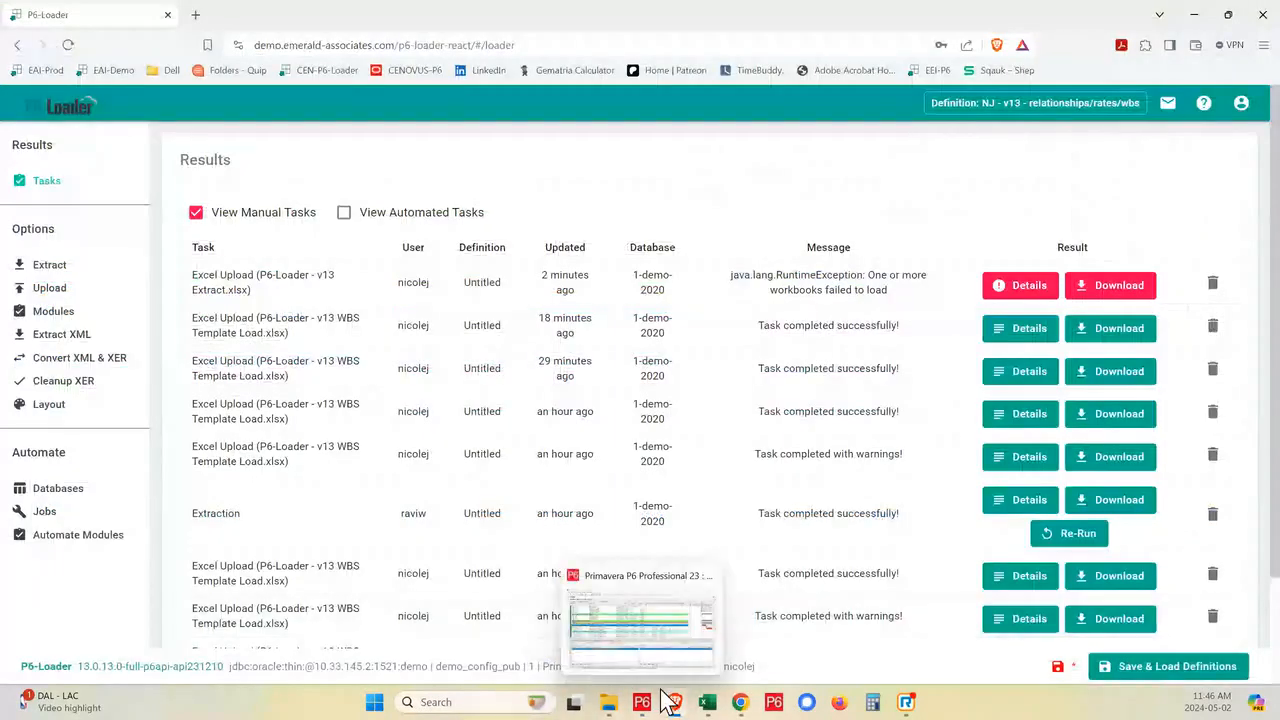
mouse_move(676, 706)
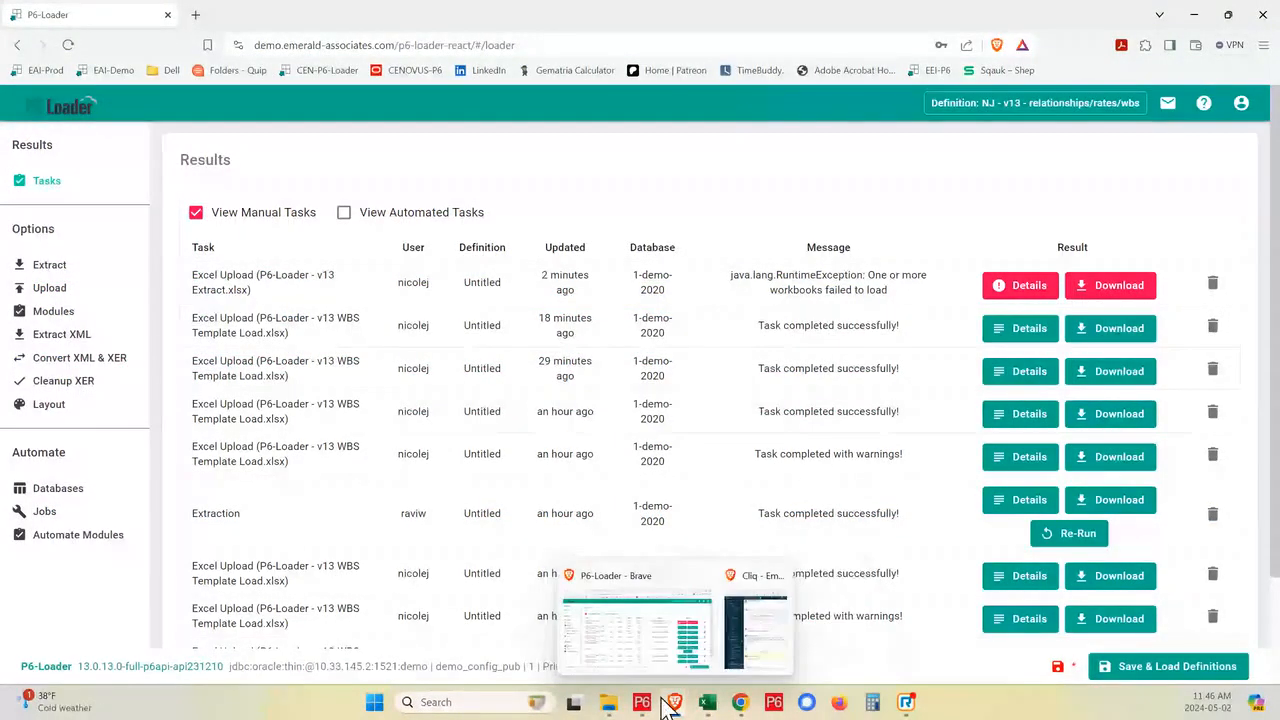
click(50, 404)
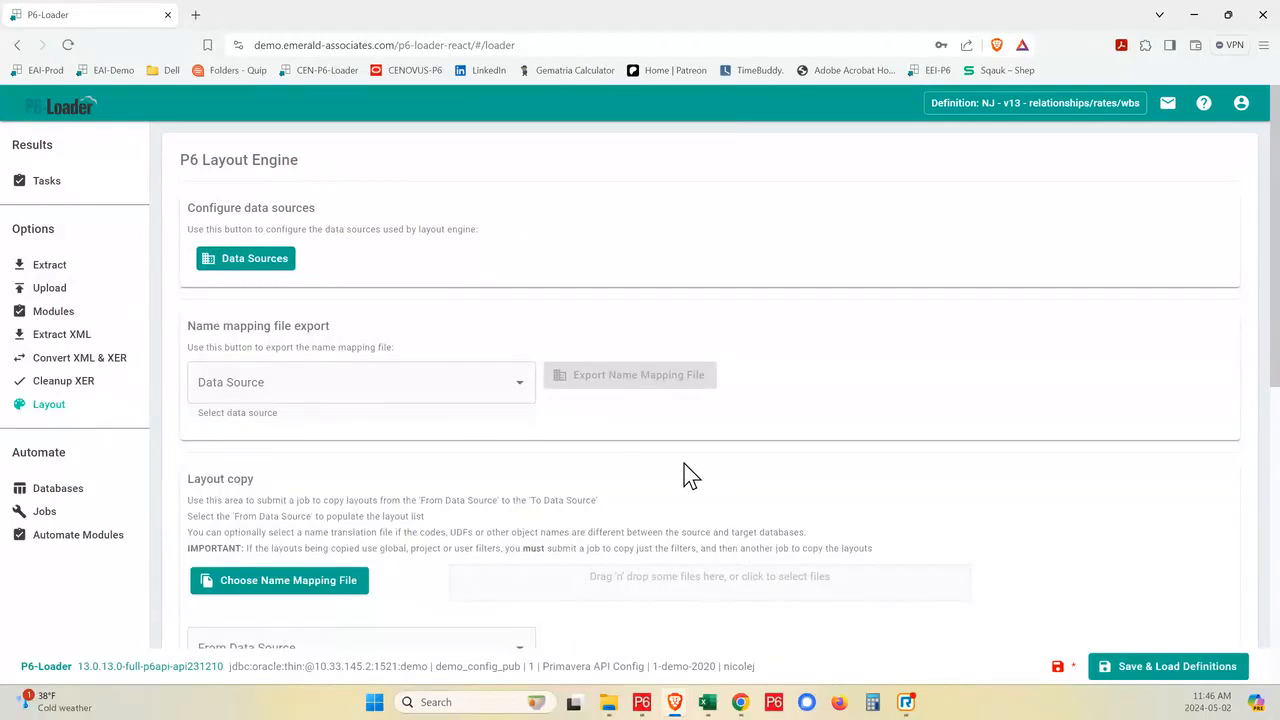
scroll(686, 470, down, 1)
scroll(686, 466, down, 1)
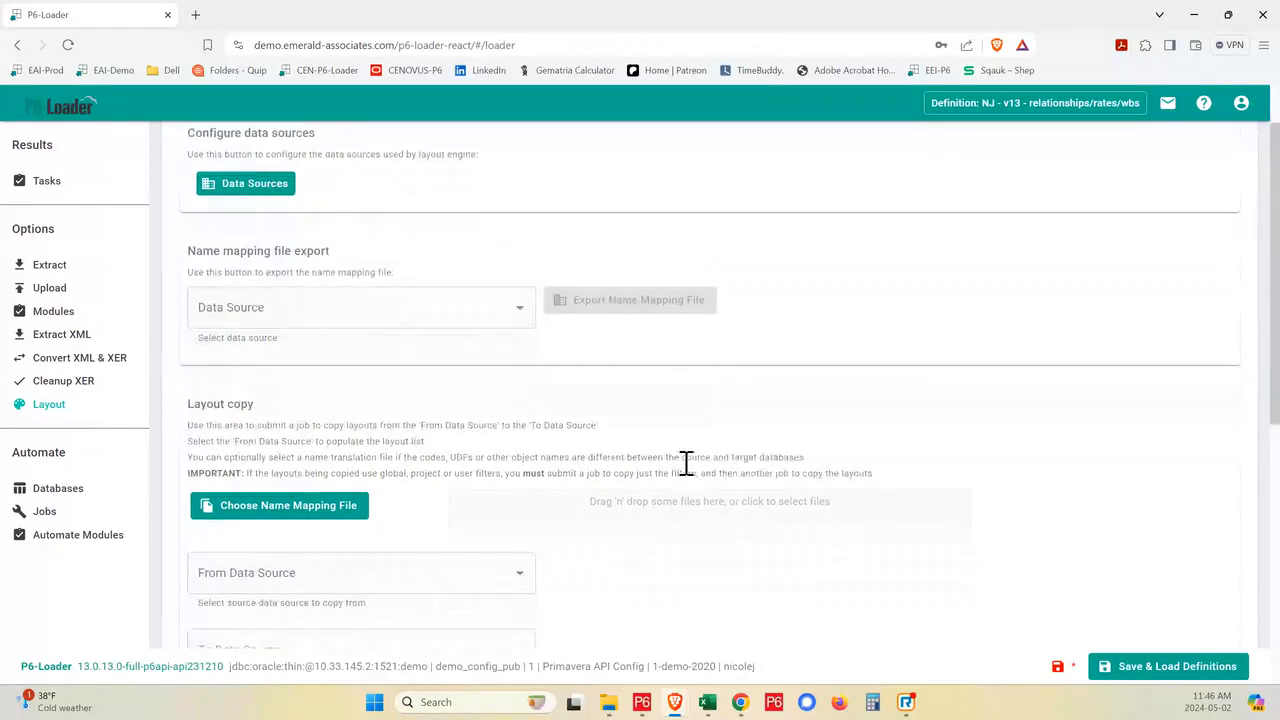
scroll(686, 463, up, 2)
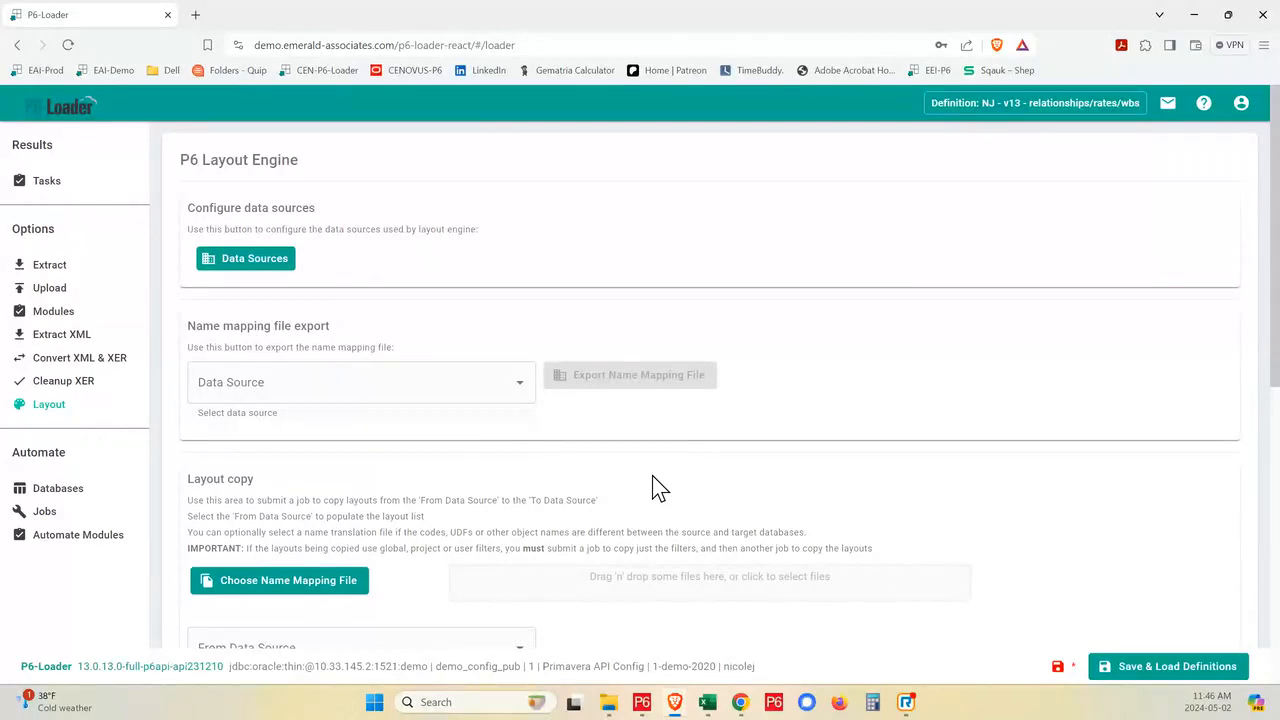
scroll(466, 503, down, 5)
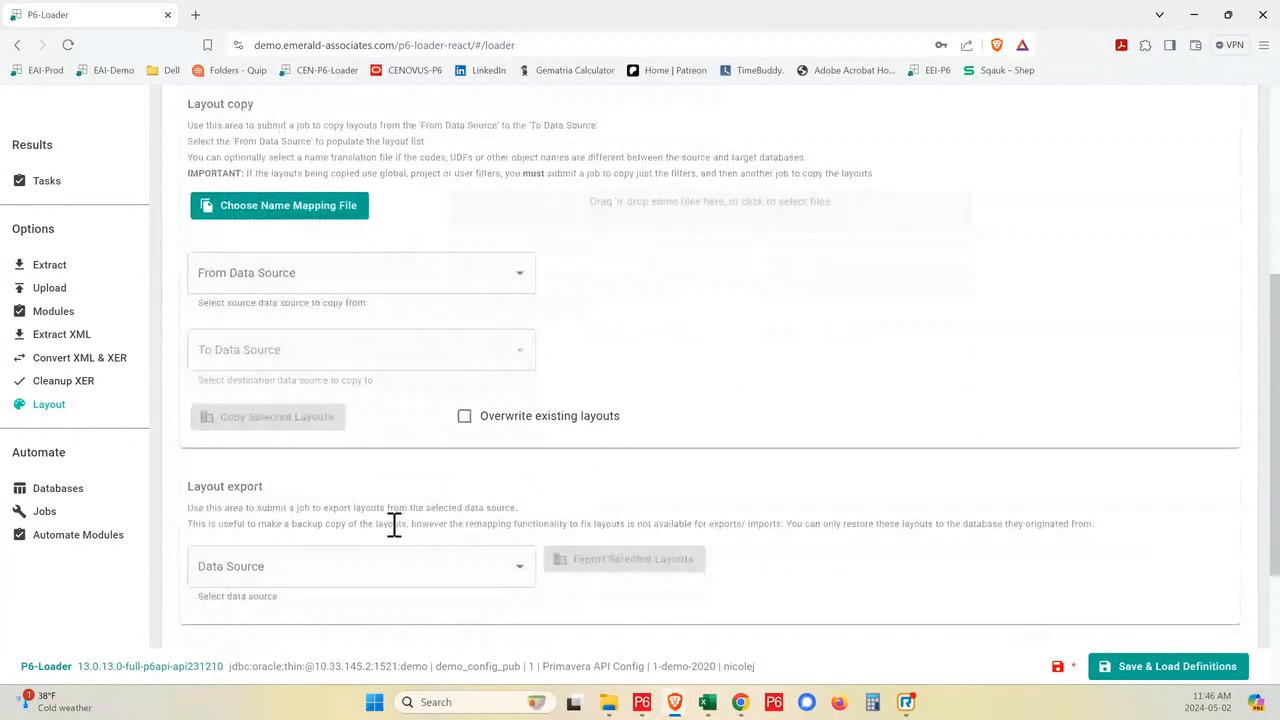
scroll(397, 534, down, 1)
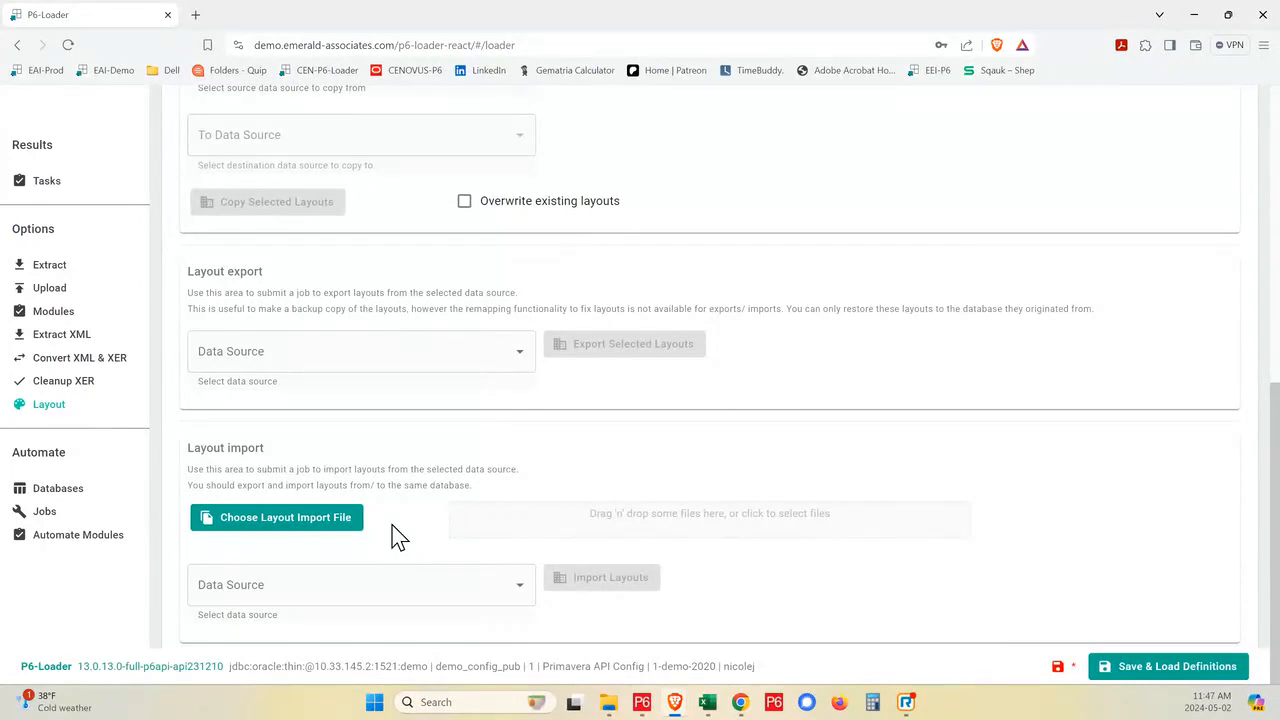
- Switch to Primavera P6 Professional, show the available layouts to open, and highlight CAPPS - 2b through CAPPS - 3 Reviewer - Internal
click(643, 704)
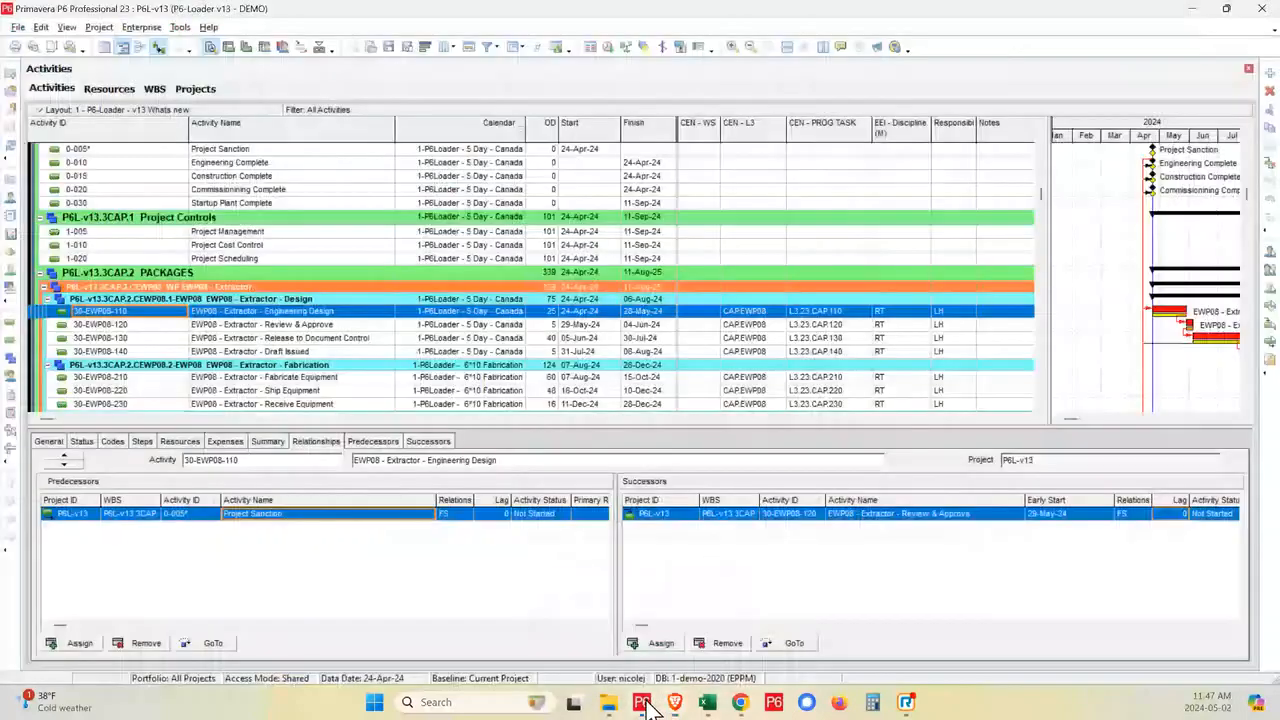
click(104, 111)
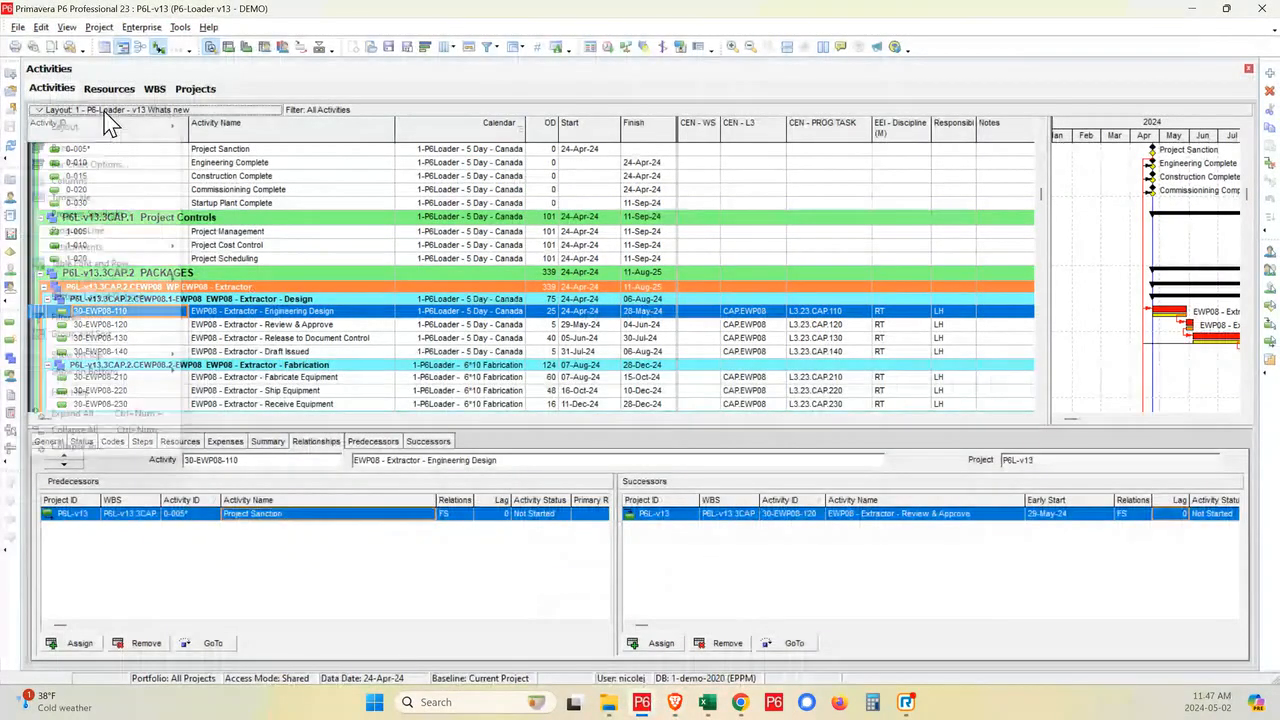
click(105, 145)
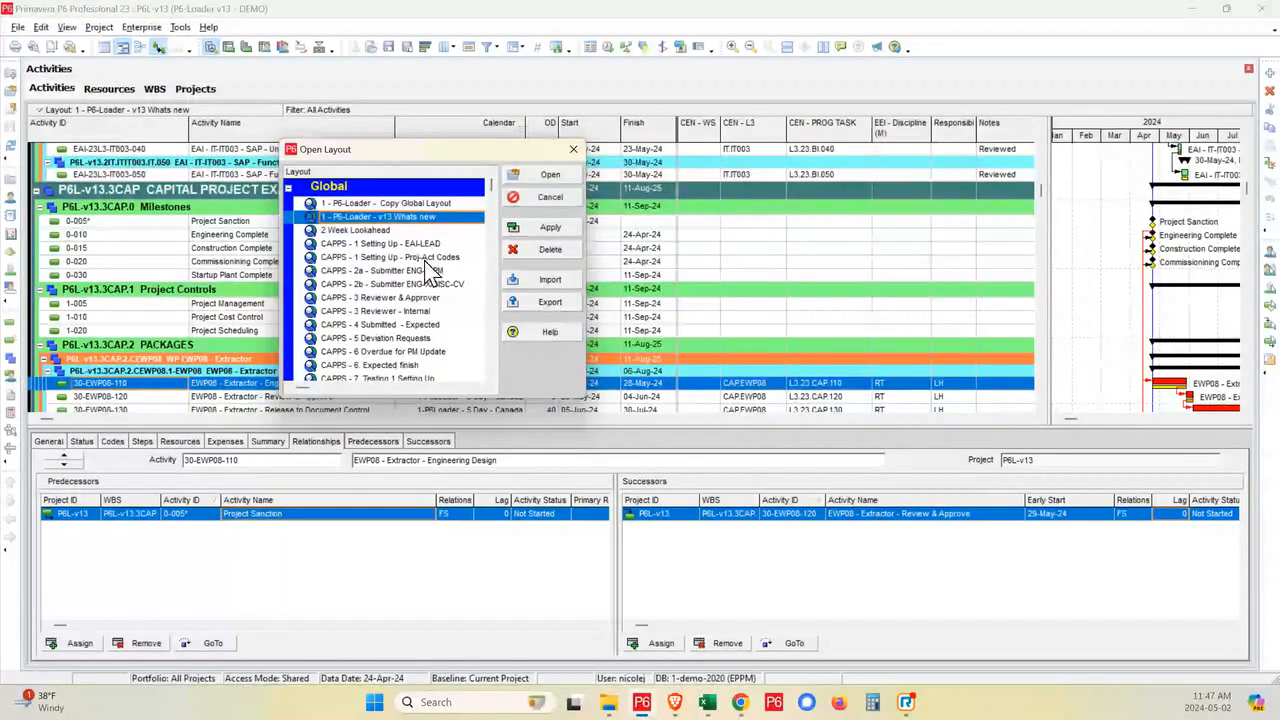
click(389, 375)
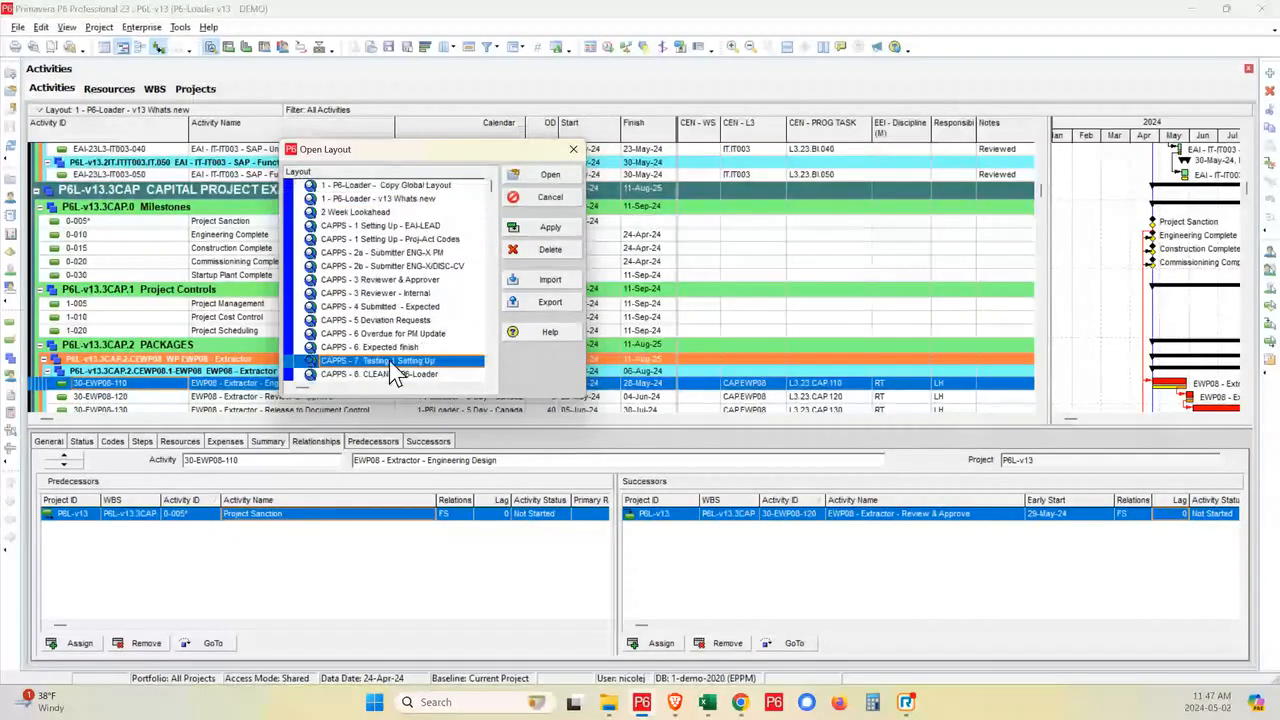
click(392, 298)
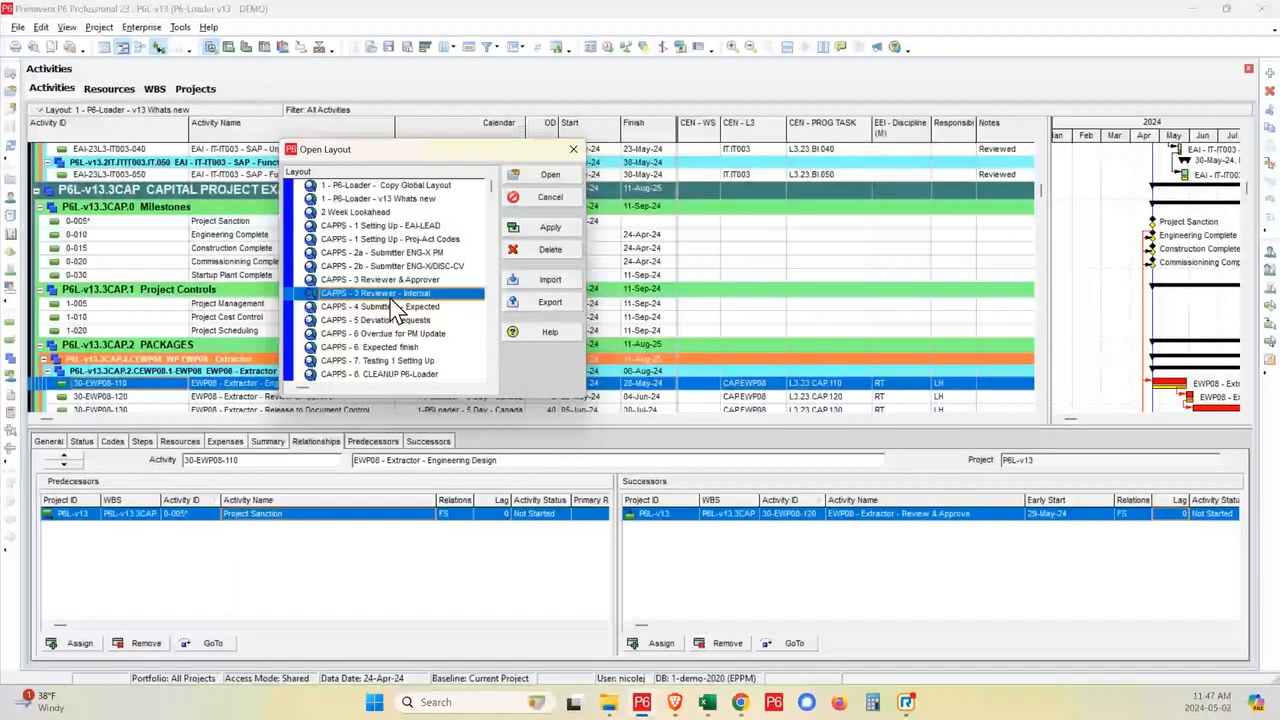
shift+click(420, 266)
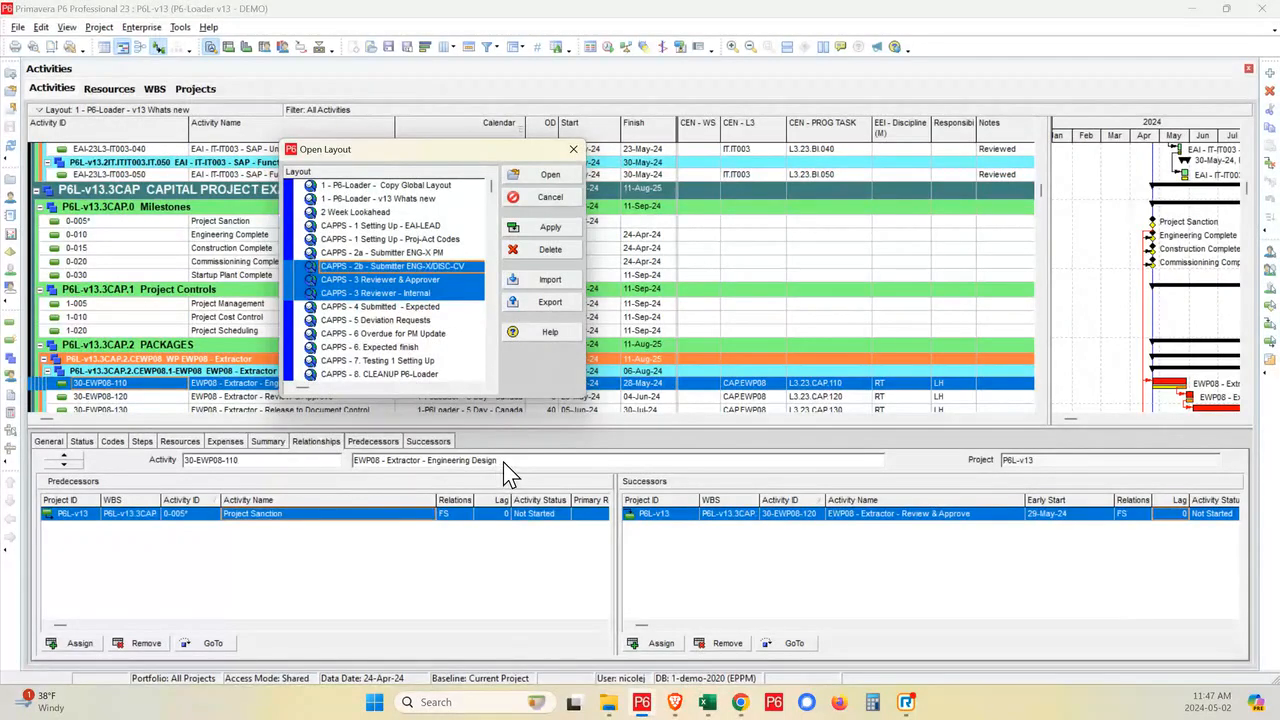
- Switch back to P6-Loader in Brave and set the layout export data source to 1-demo-2020
mouse_move(672, 706)
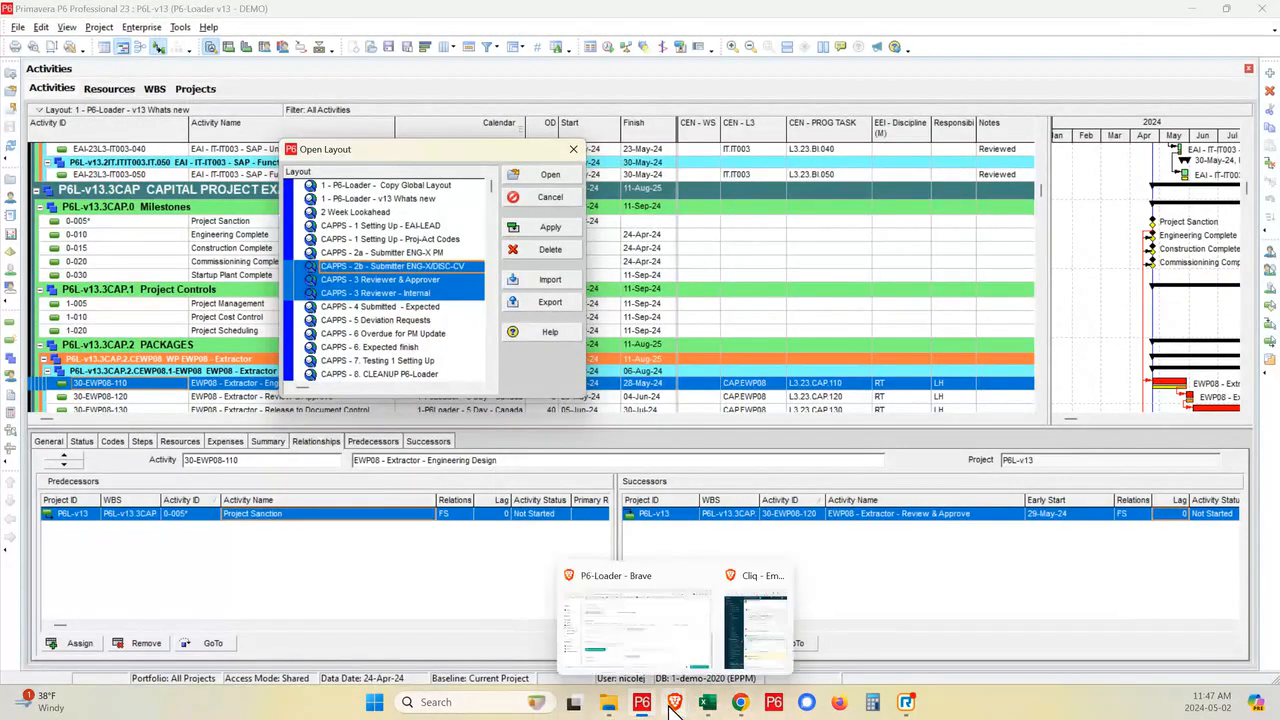
click(630, 634)
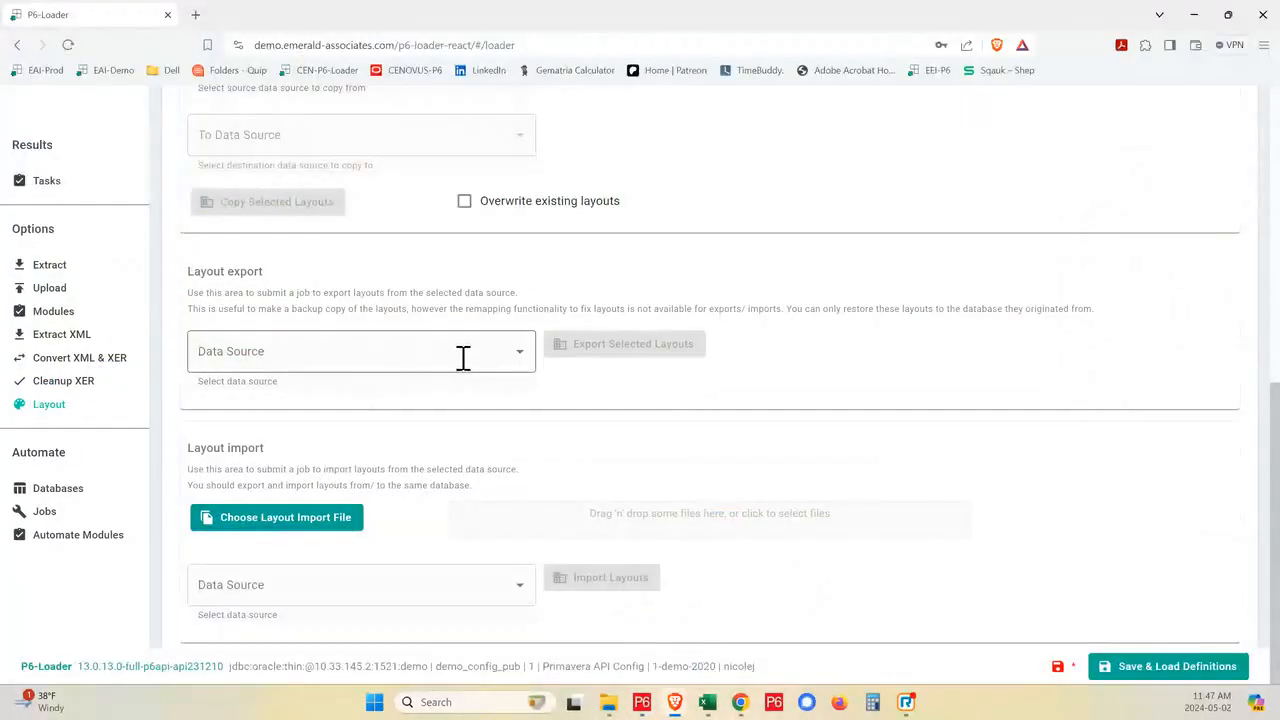
click(518, 360)
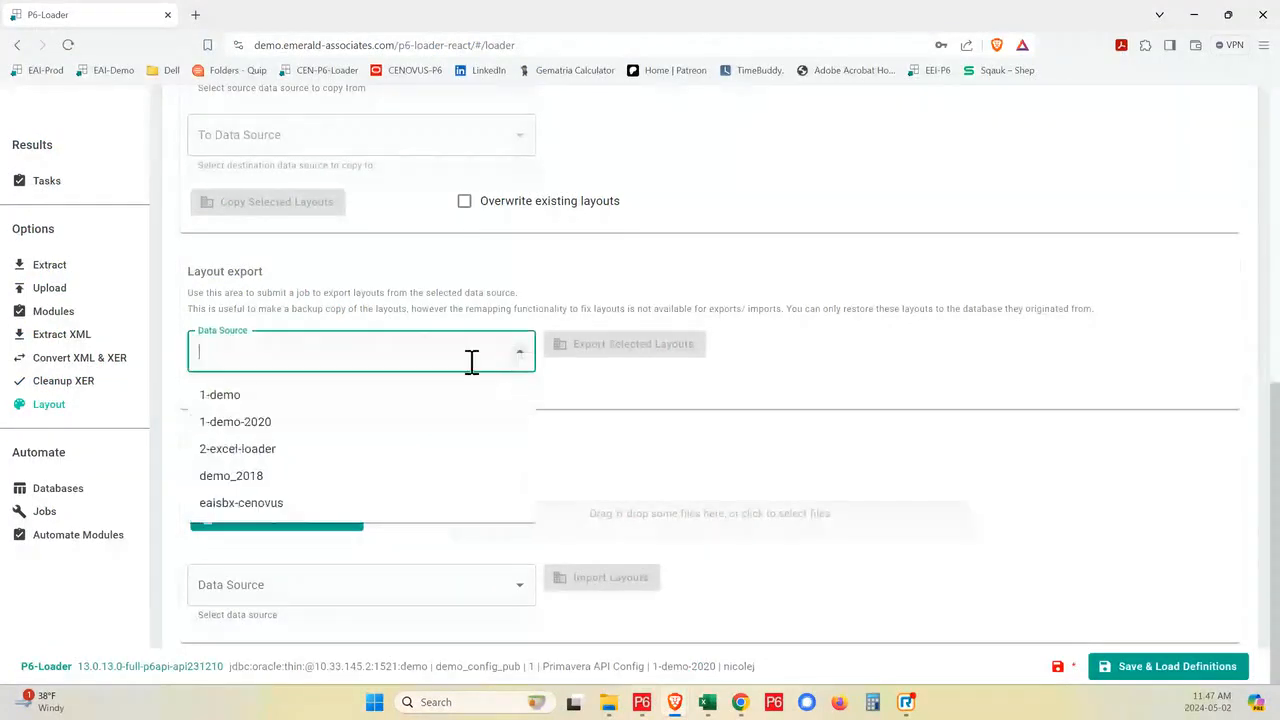
click(286, 430)
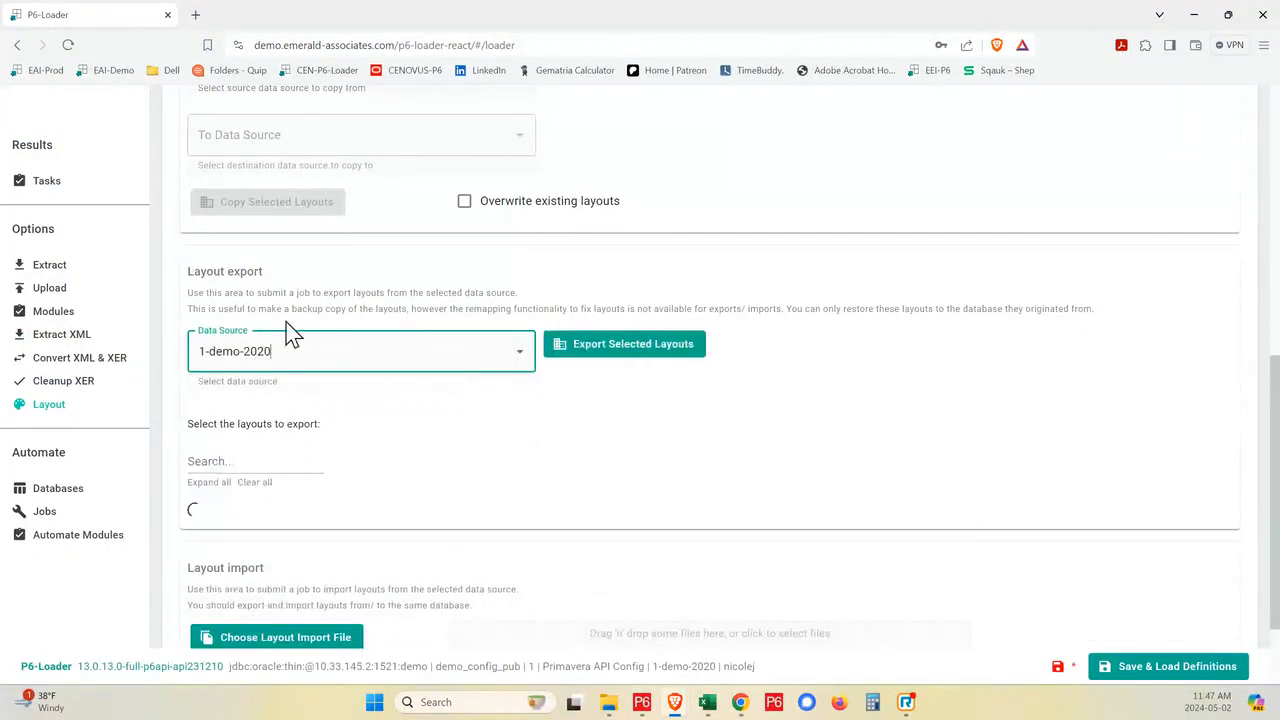
click(517, 360)
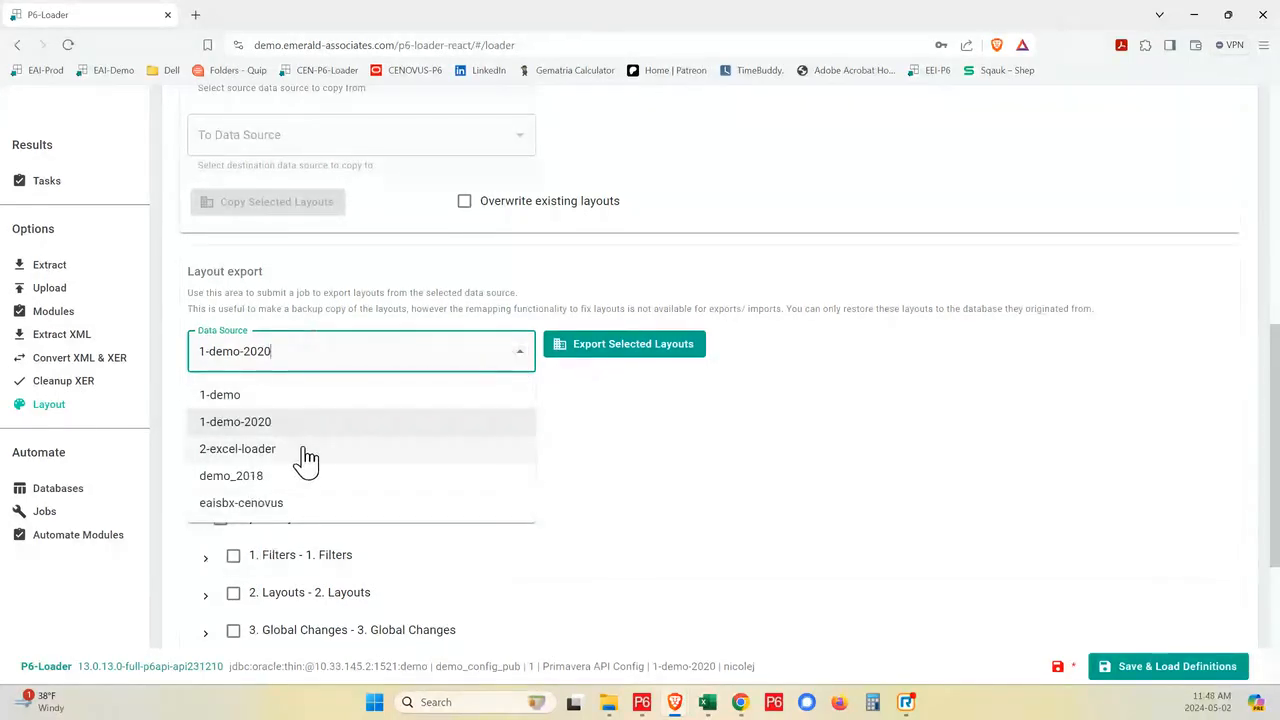
click(569, 427)
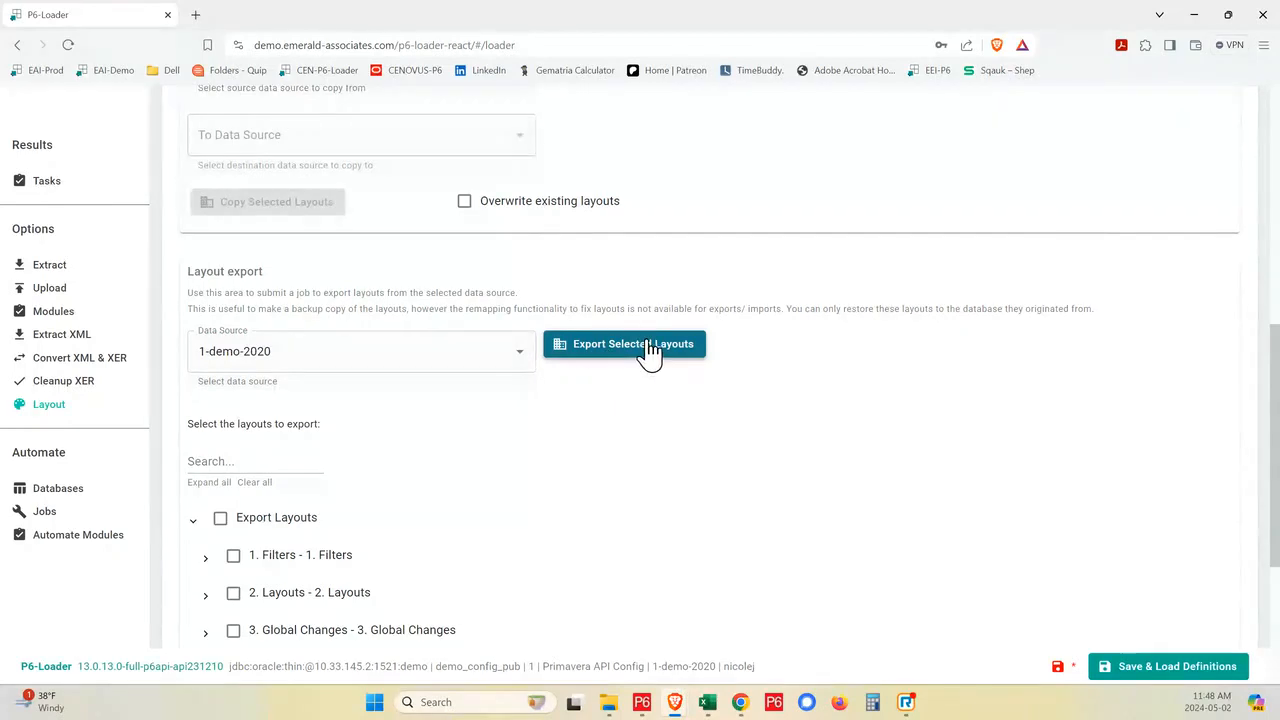
scroll(400, 560, down, 2)
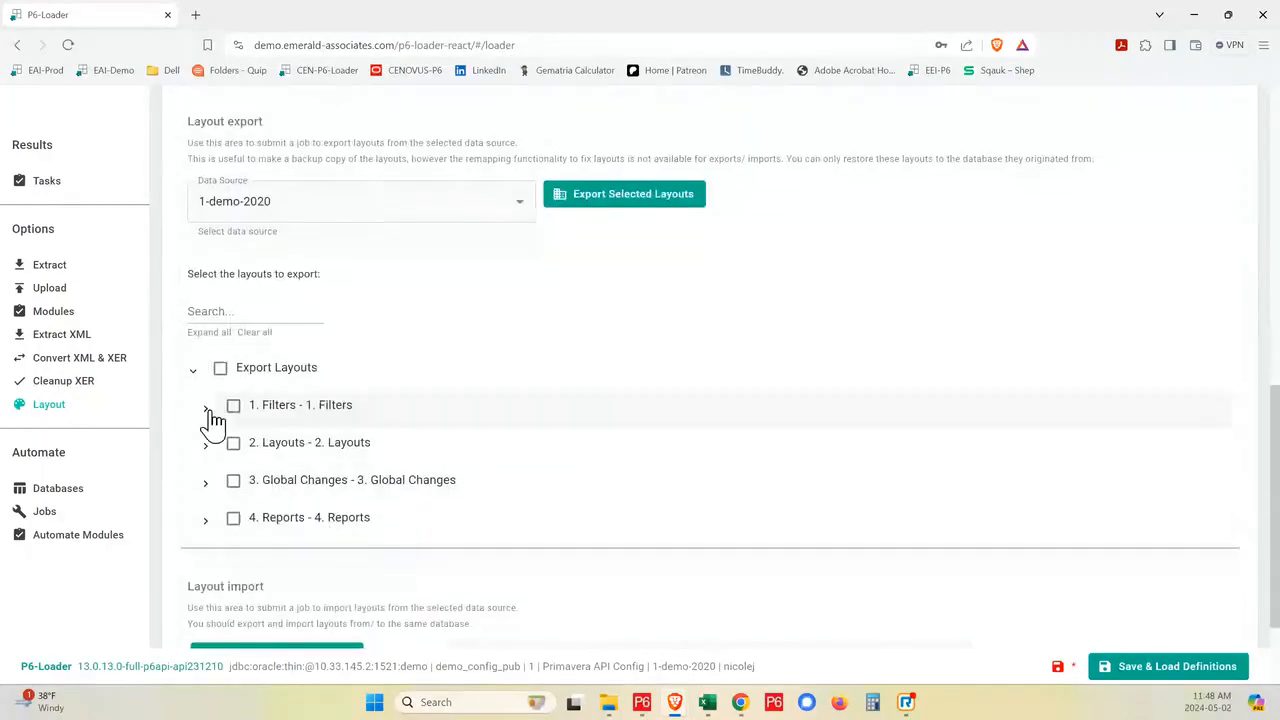
- Browse the Export Layouts tree through 1. Filters and User to the activity filters of the admin account
click(195, 380)
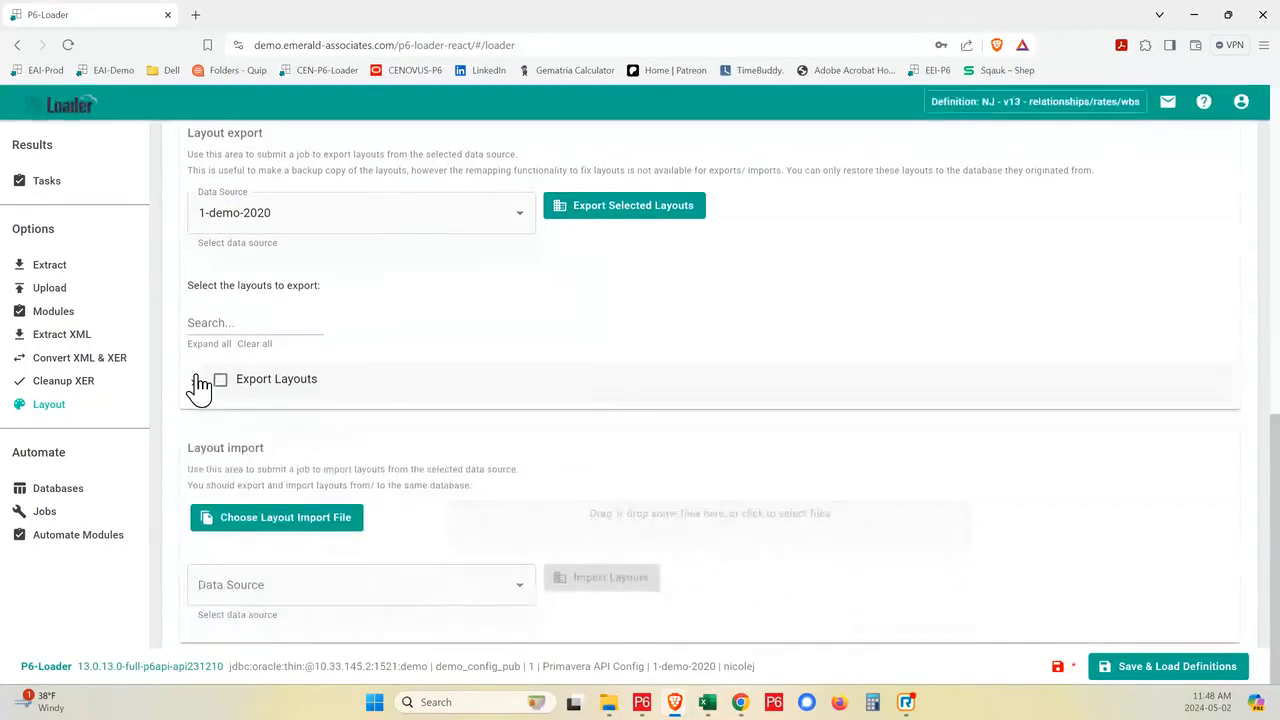
click(195, 382)
click(205, 408)
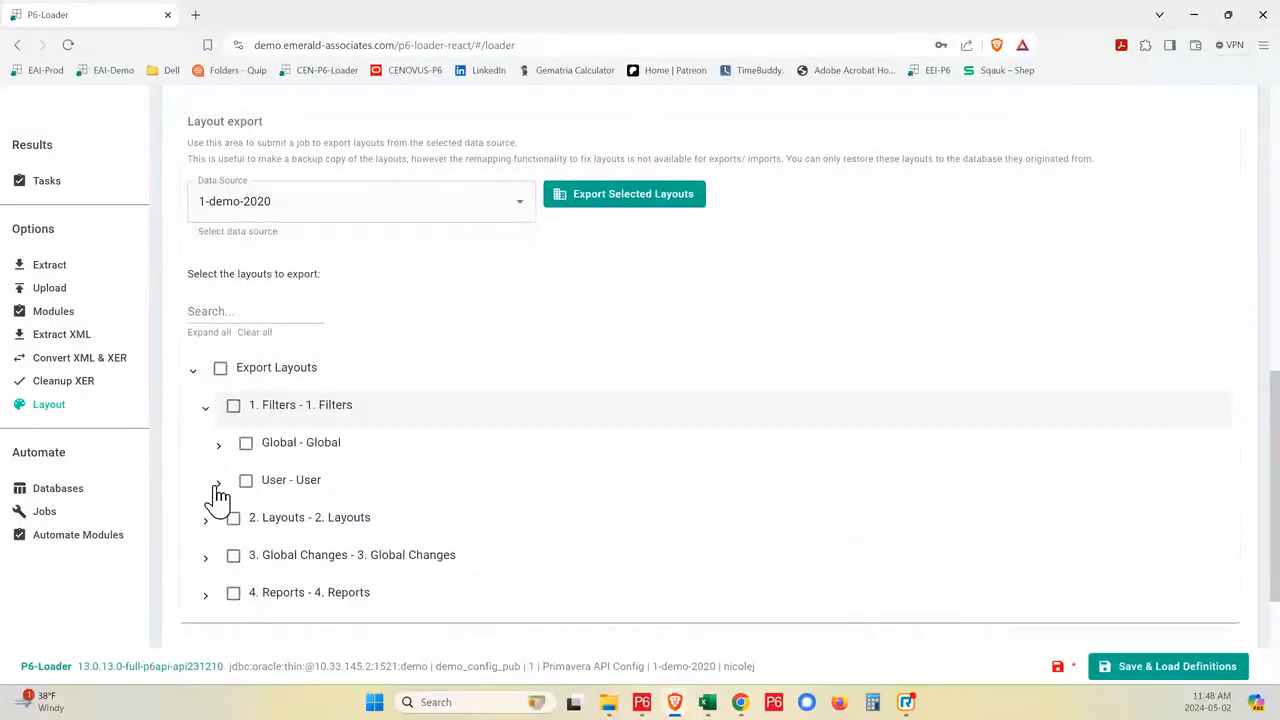
click(218, 483)
click(231, 520)
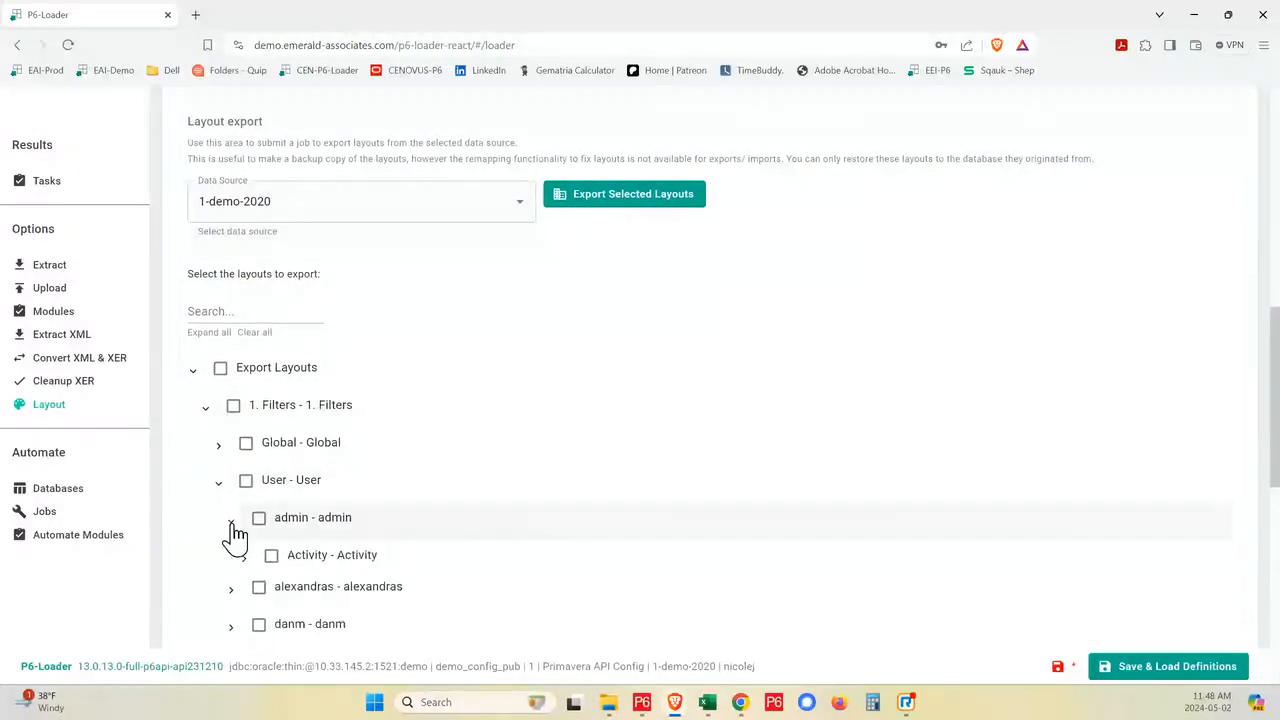
scroll(373, 544, down, 2)
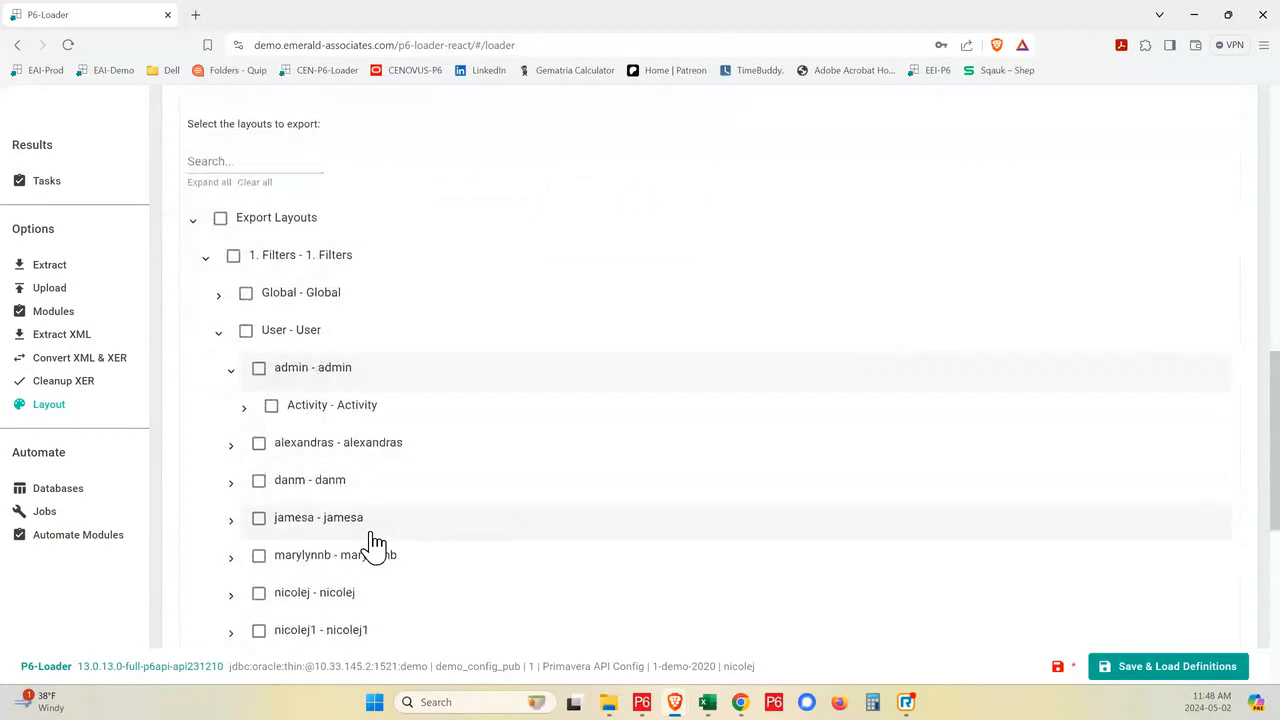
scroll(404, 534, up, 1)
scroll(400, 536, up, 2)
scroll(397, 537, down, 1)
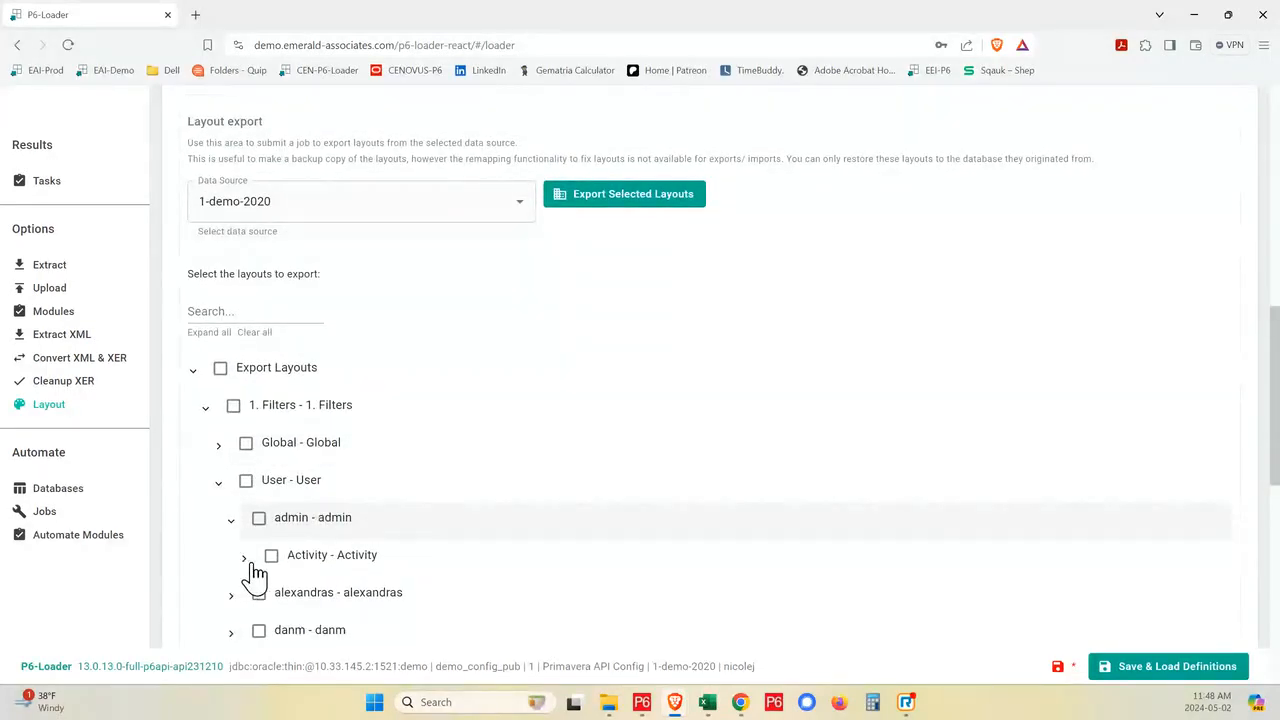
click(244, 559)
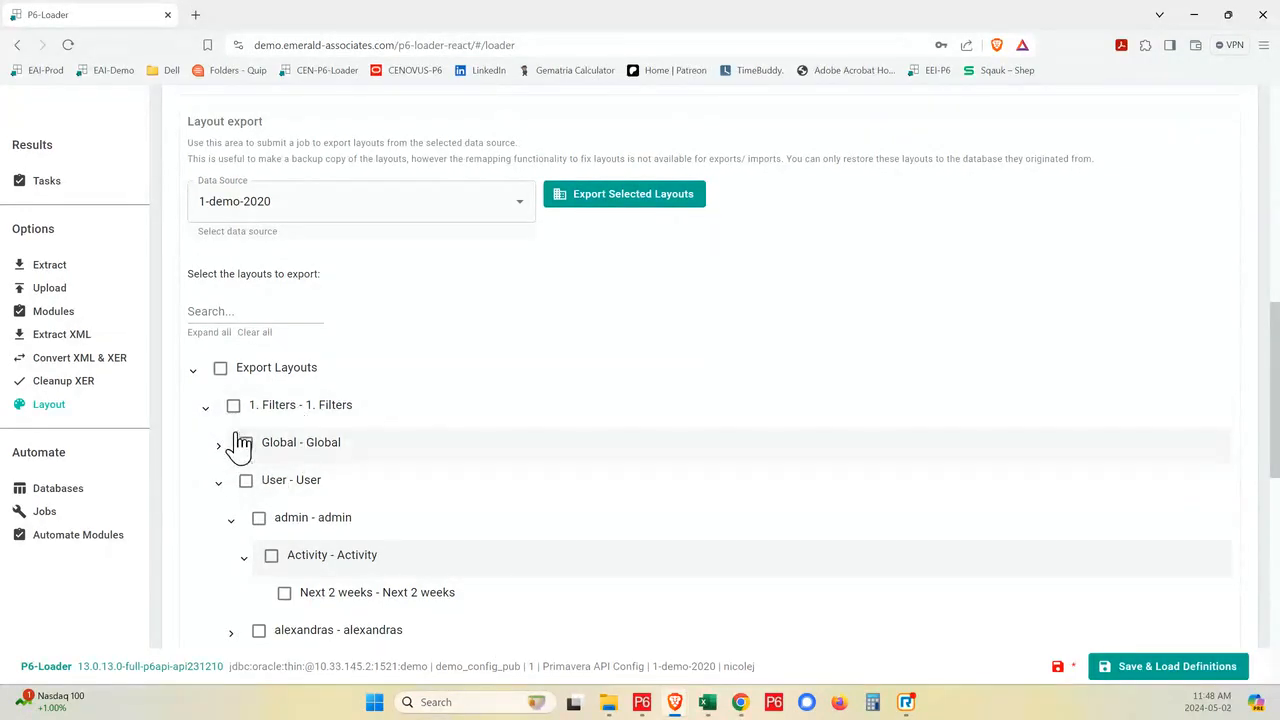
- Expand the signed-in user's own account among the user filters to show its activity filters
scroll(287, 570, down, 2)
scroll(287, 570, down, 4)
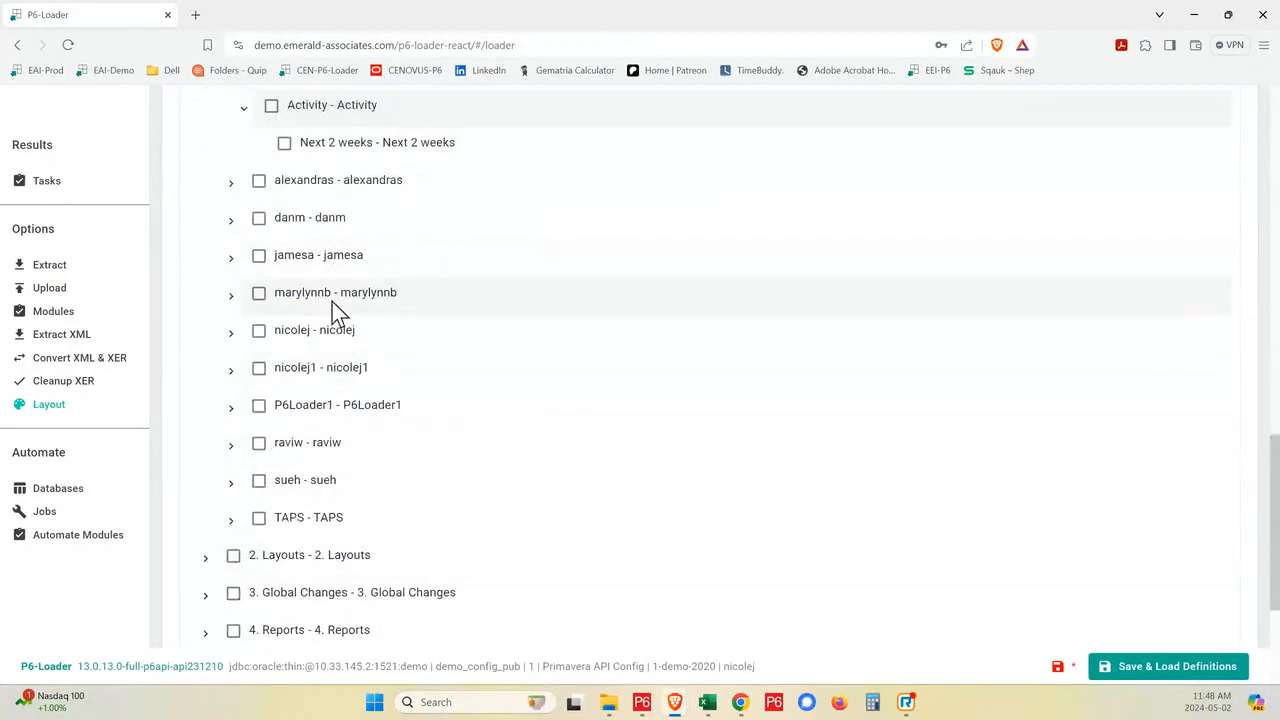
click(232, 332)
click(243, 369)
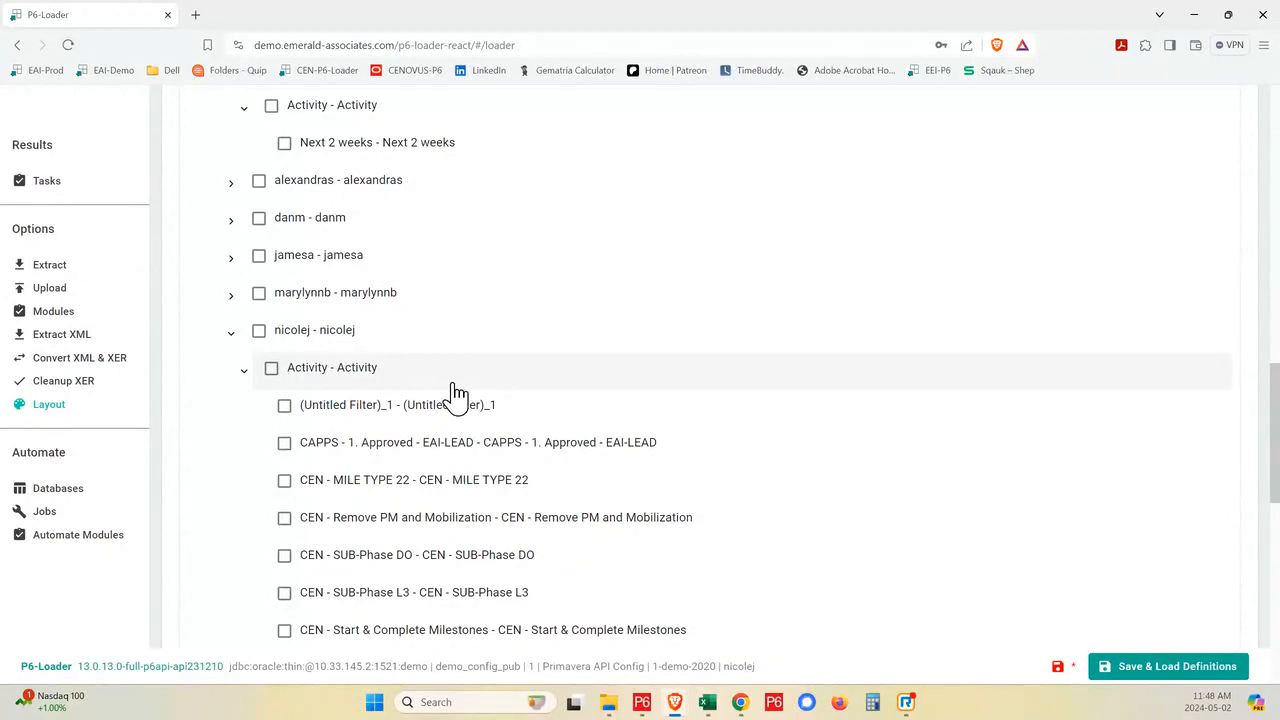
- Select everything under Export Layouts, run the layout export, and bring up the resulting zip's save prompt, then dismiss it
scroll(455, 390, up, 5)
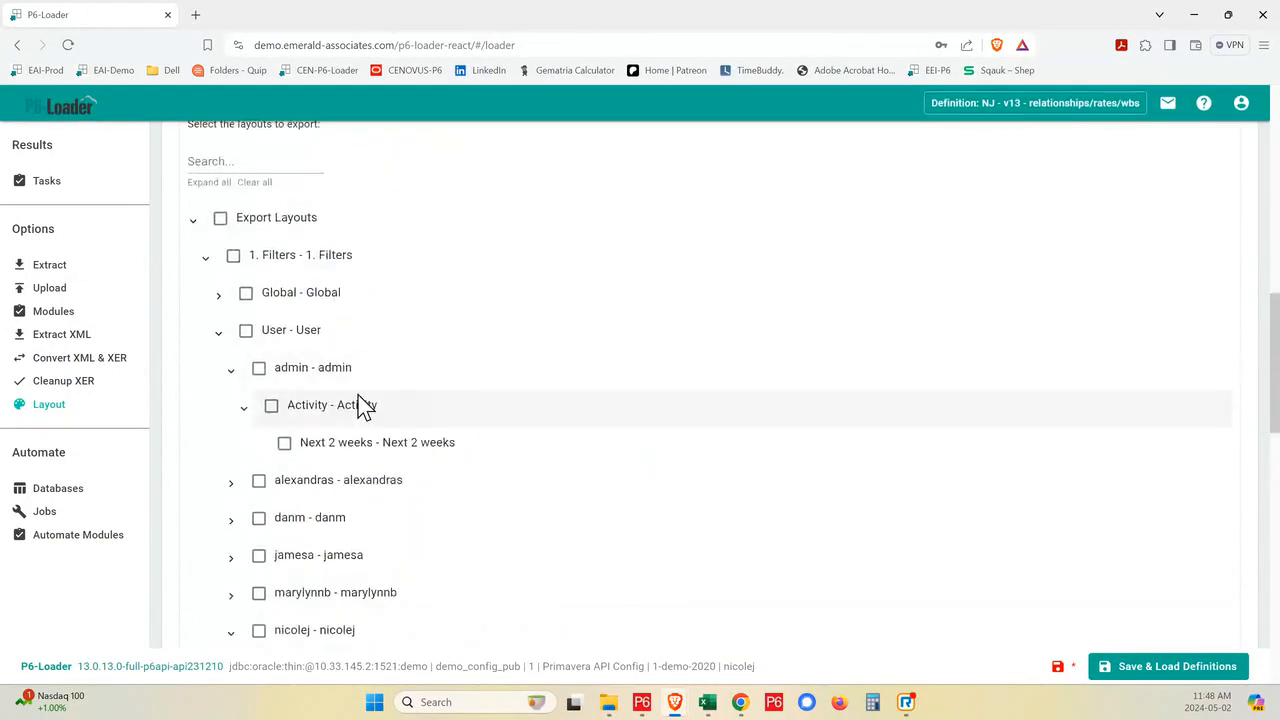
click(221, 444)
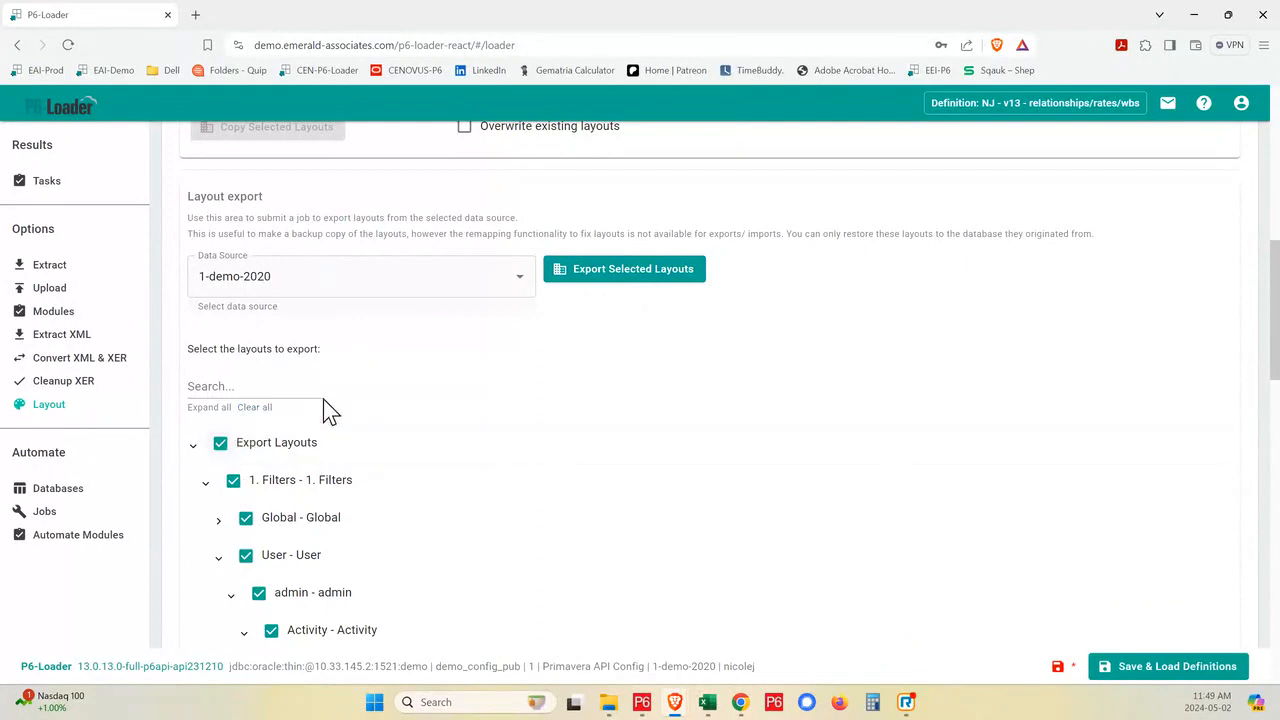
click(655, 283)
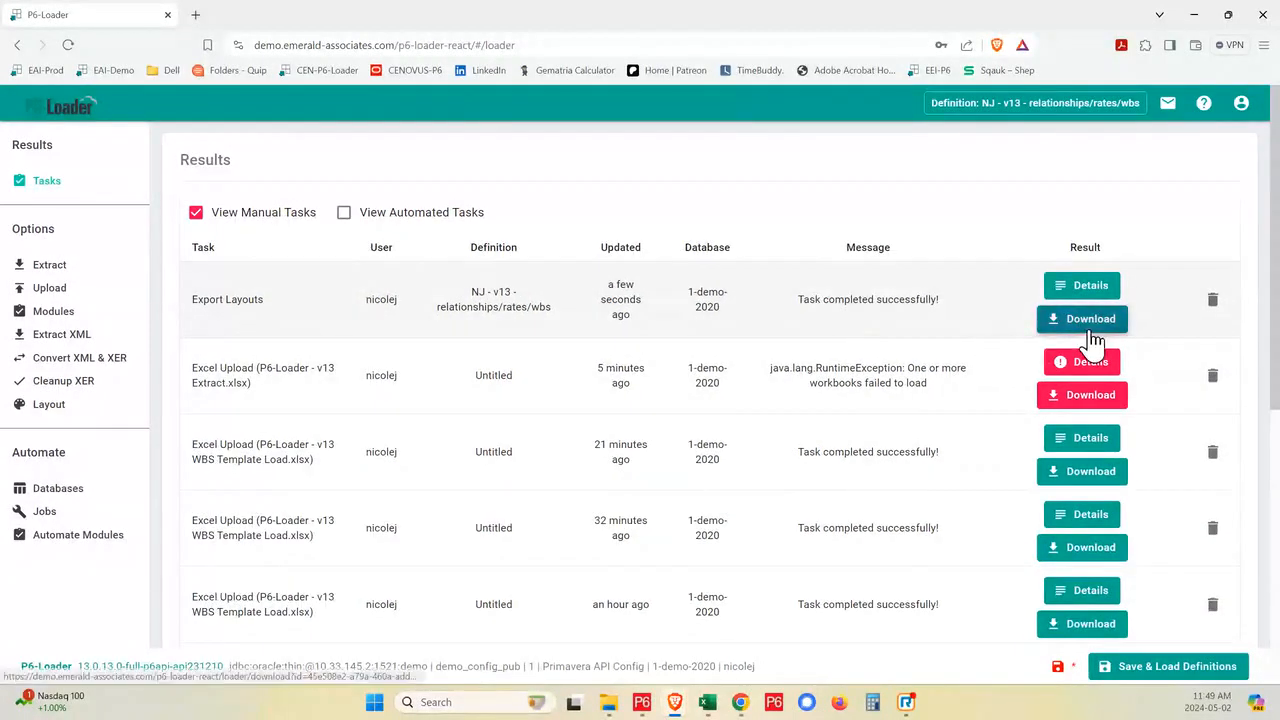
click(1092, 335)
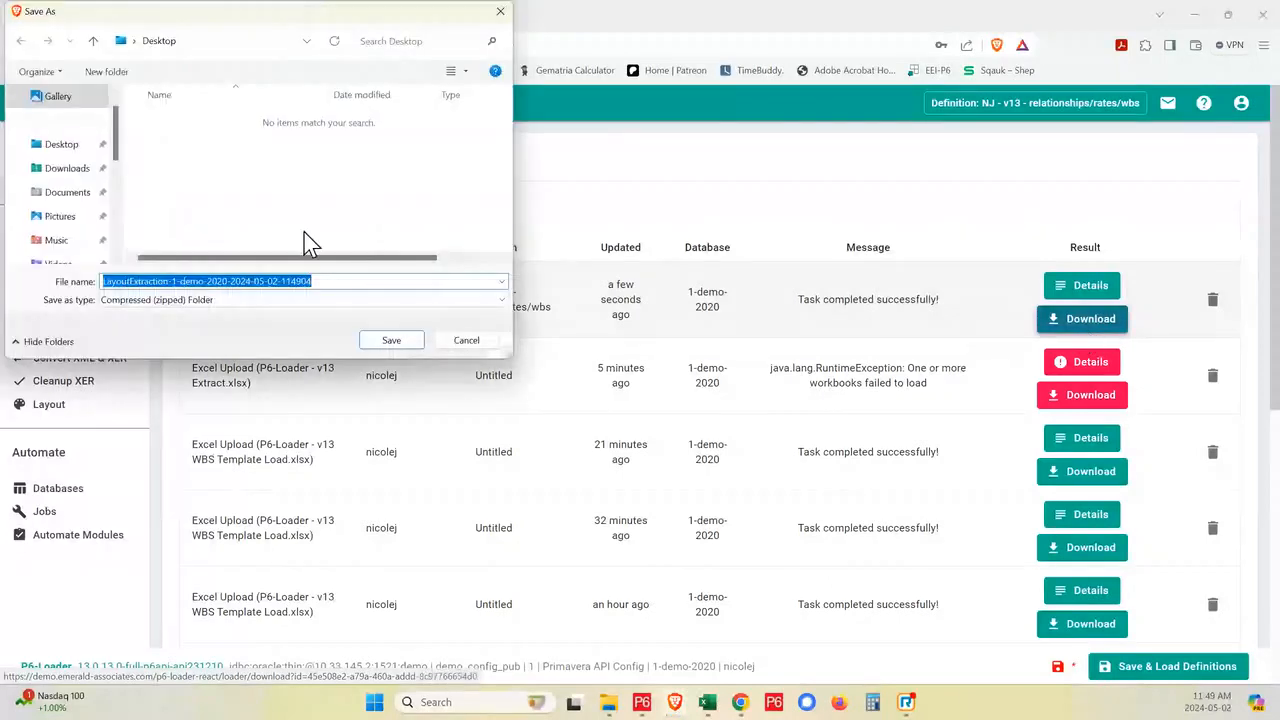
click(439, 350)
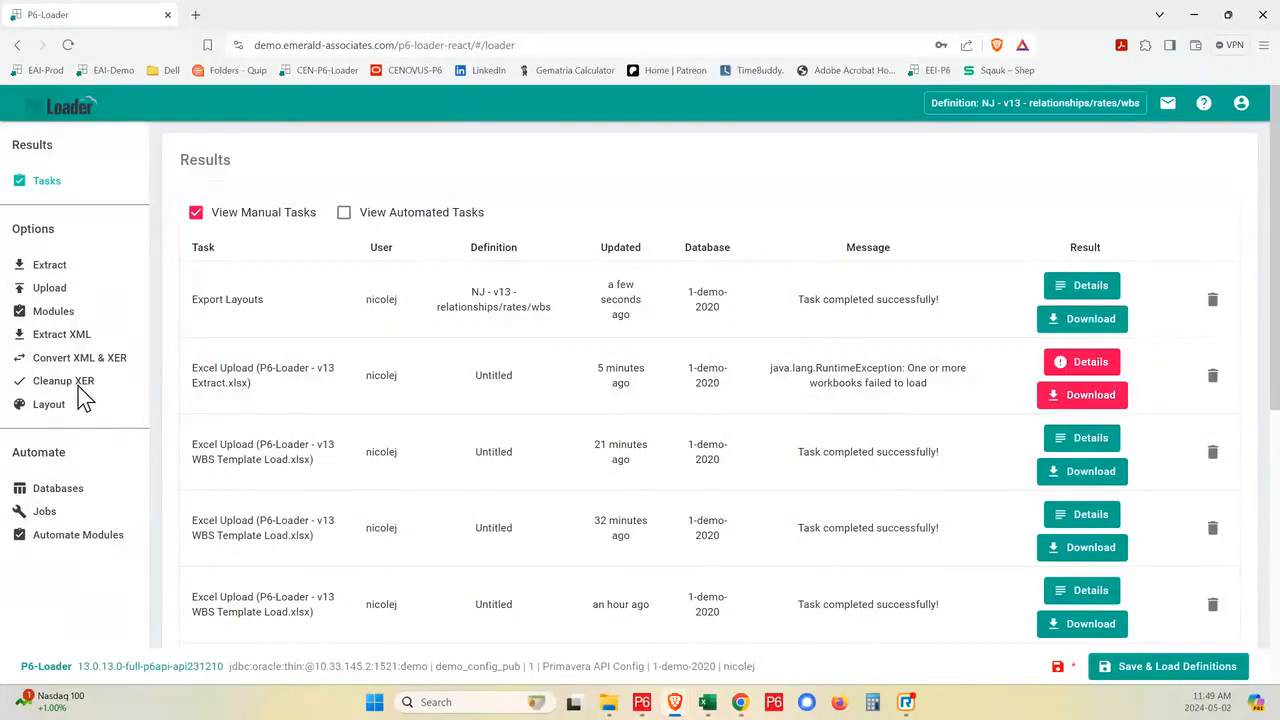
- Return to the P6 Layout Engine and review its layout export, import, copy and name mapping sections
click(52, 410)
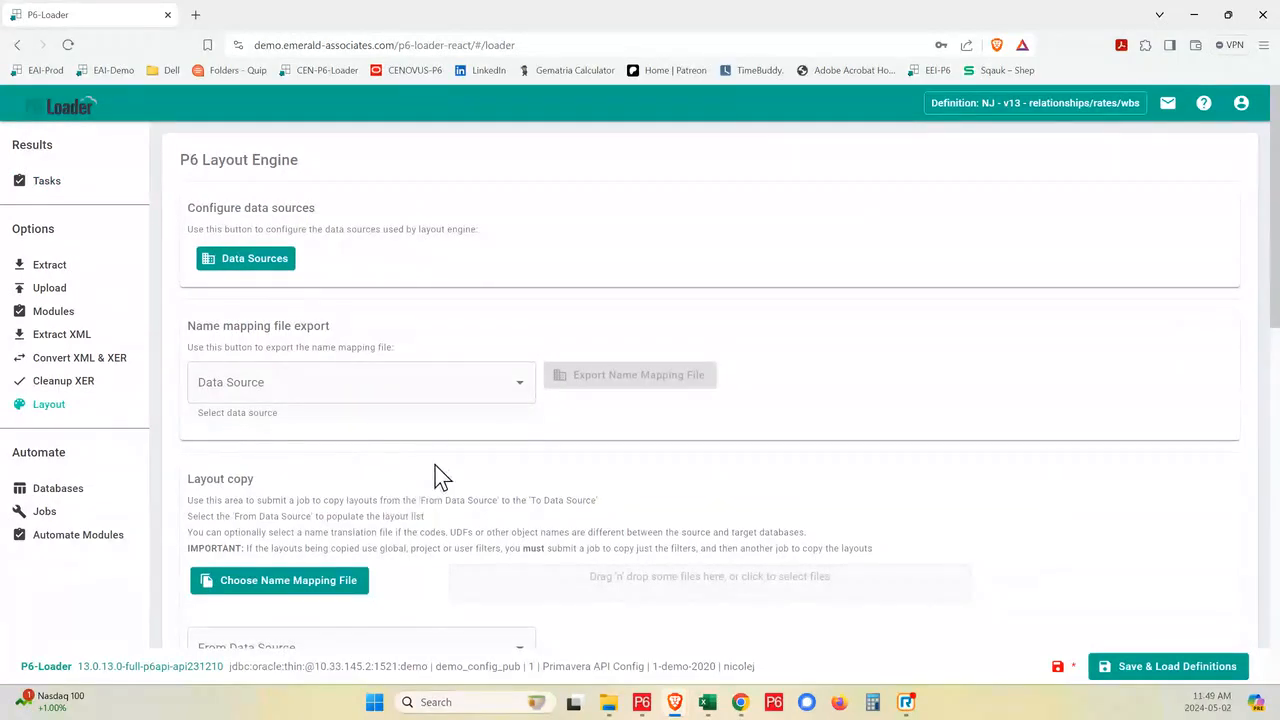
scroll(435, 470, down, 4)
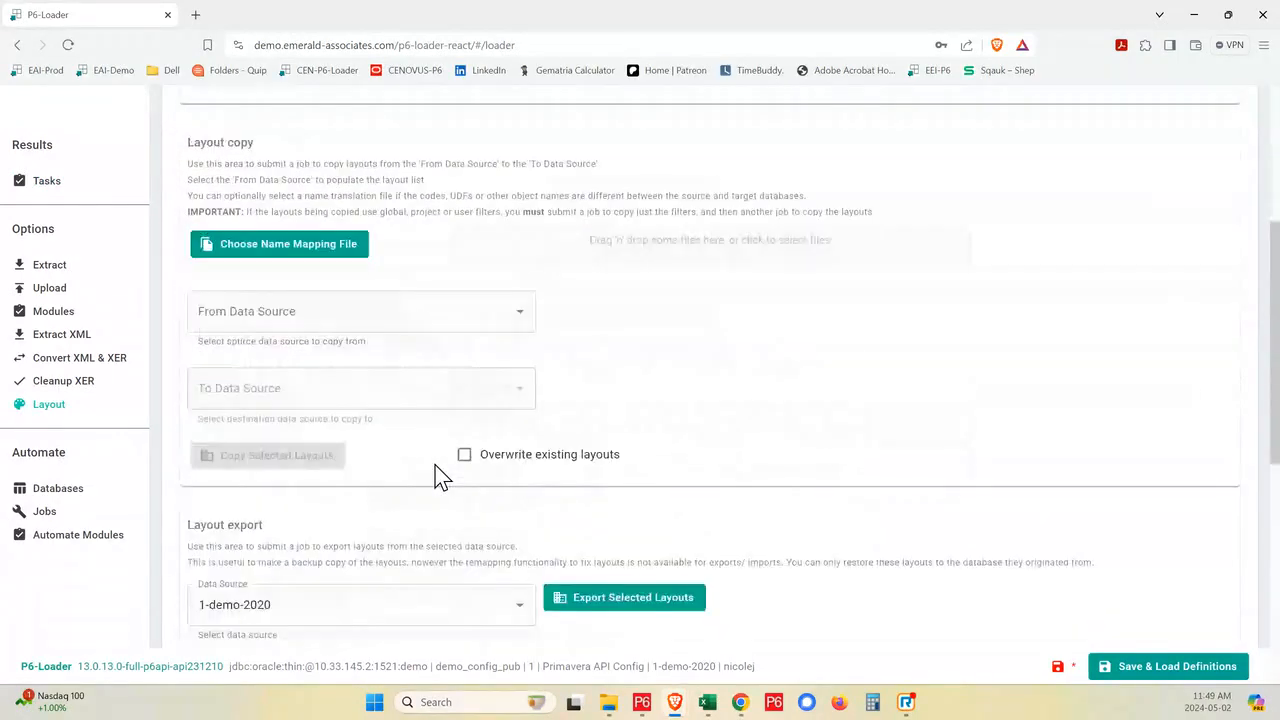
scroll(418, 500, down, 3)
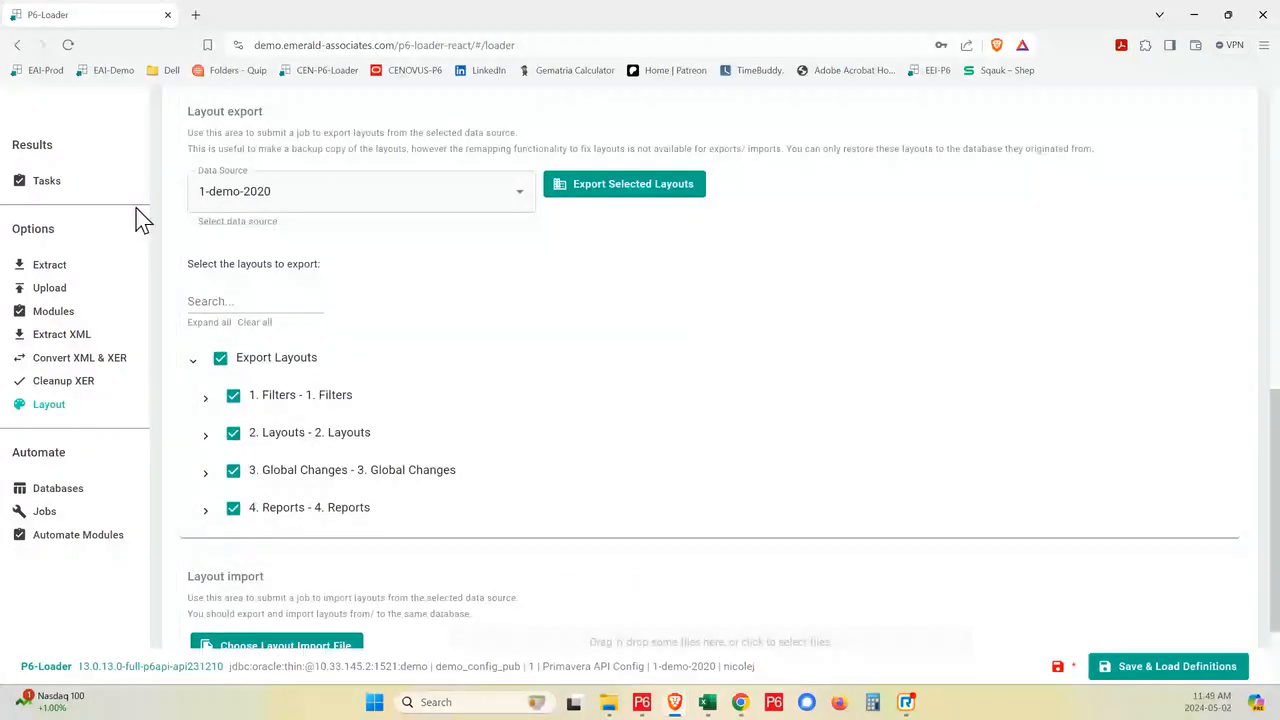
click(193, 362)
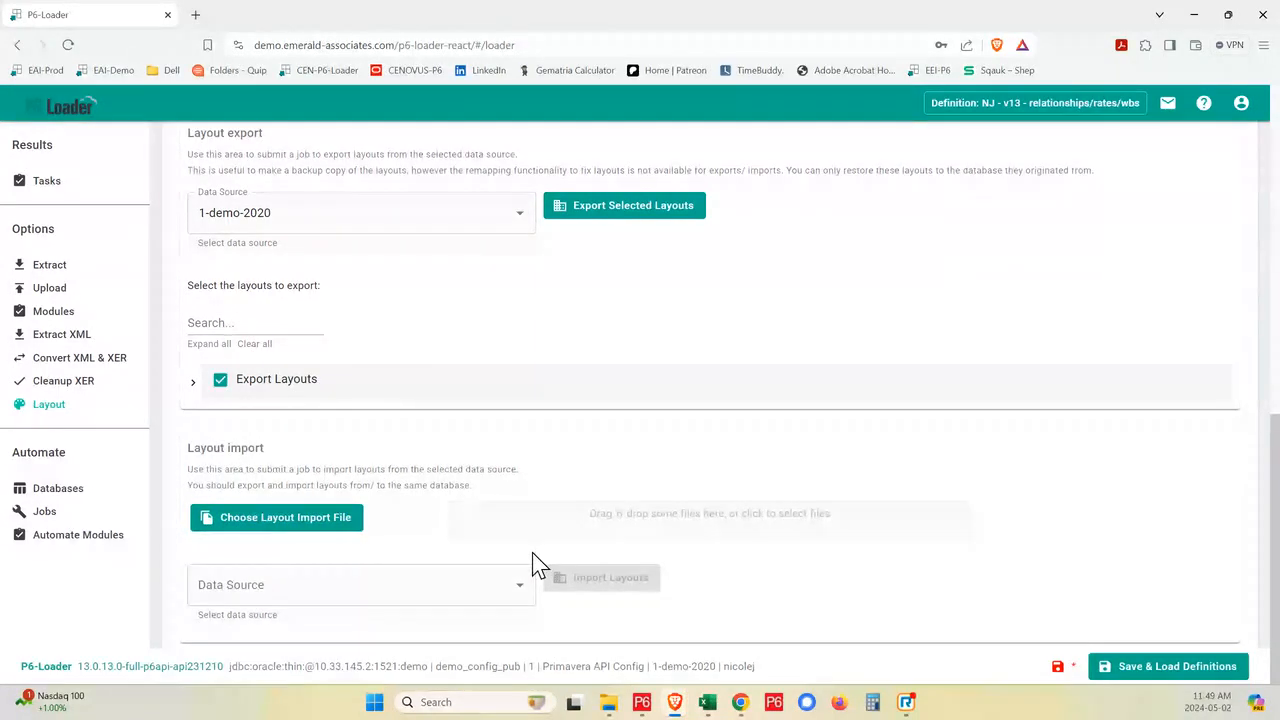
scroll(532, 553, up, 3)
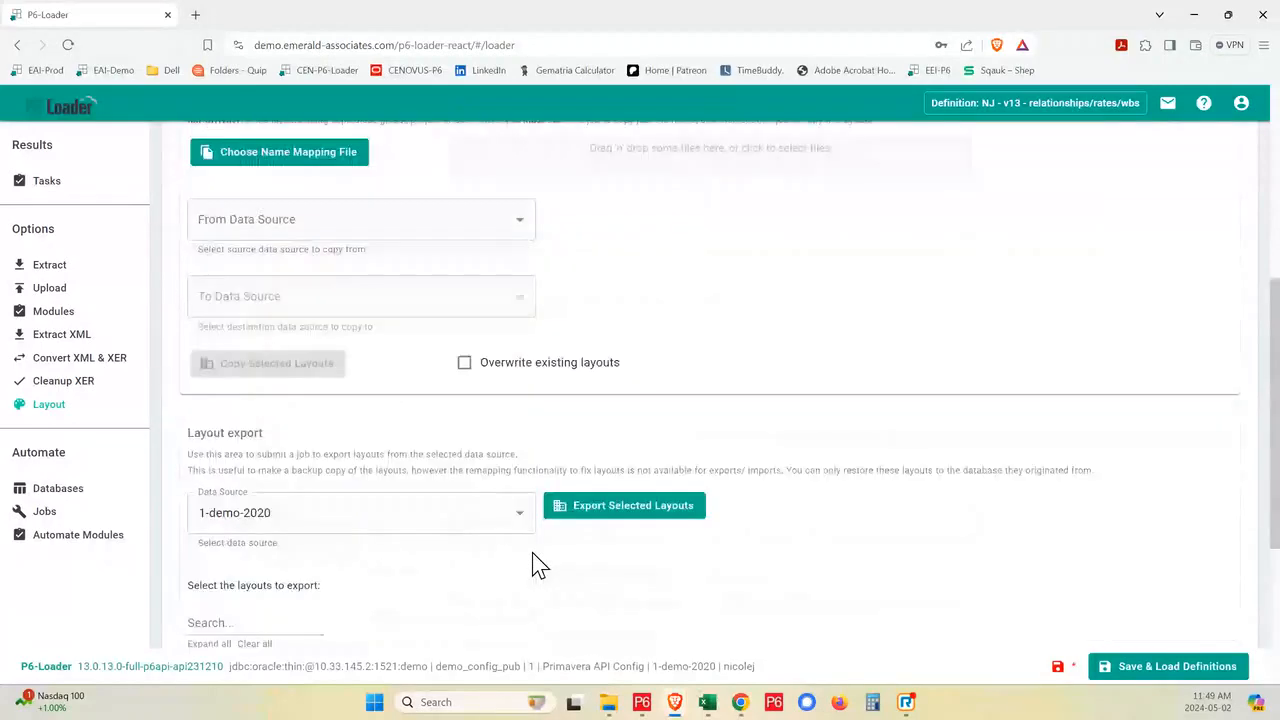
scroll(533, 565, up, 3)
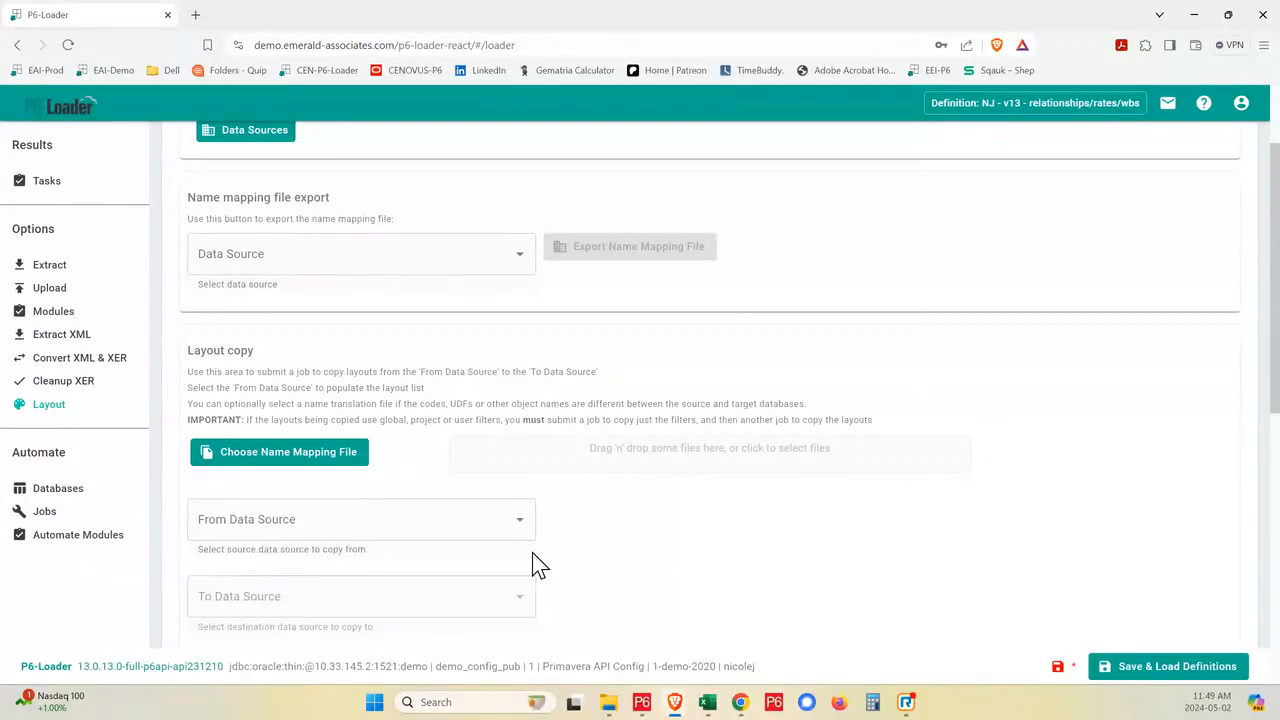
scroll(537, 565, up, 1)
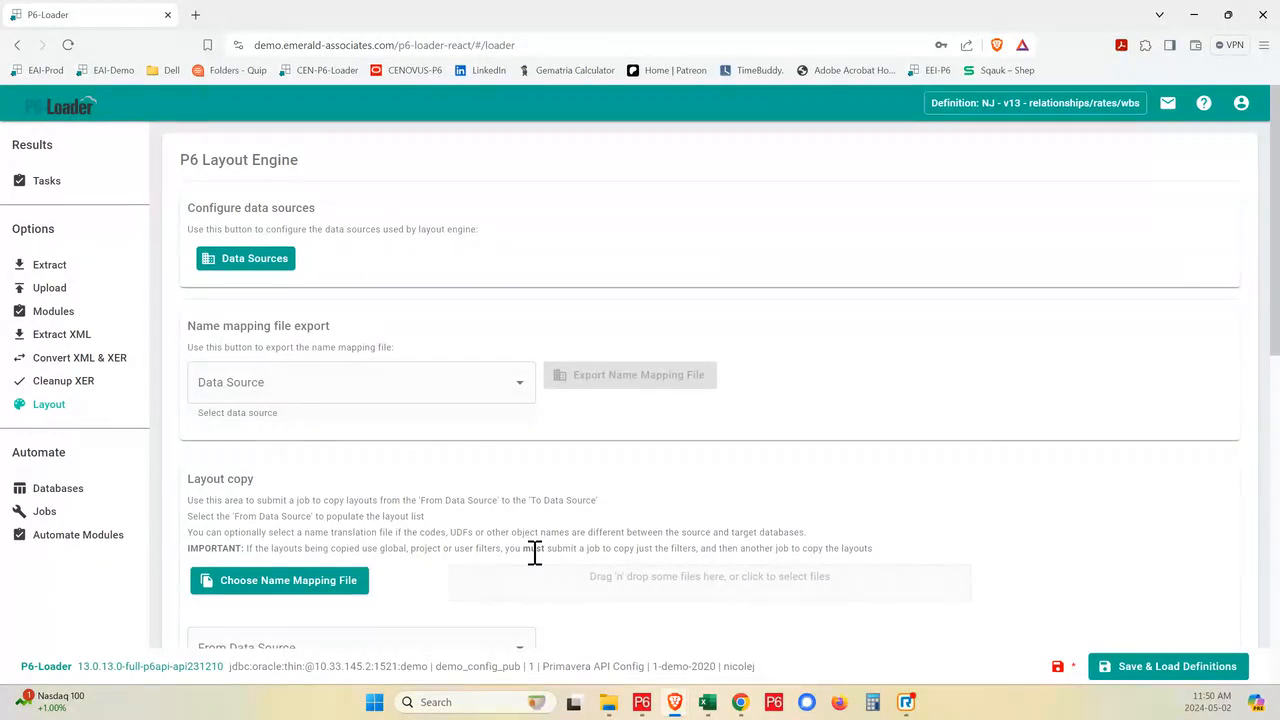
- Export the name mapping file for the 1-demo-2020 data source
click(520, 392)
click(308, 454)
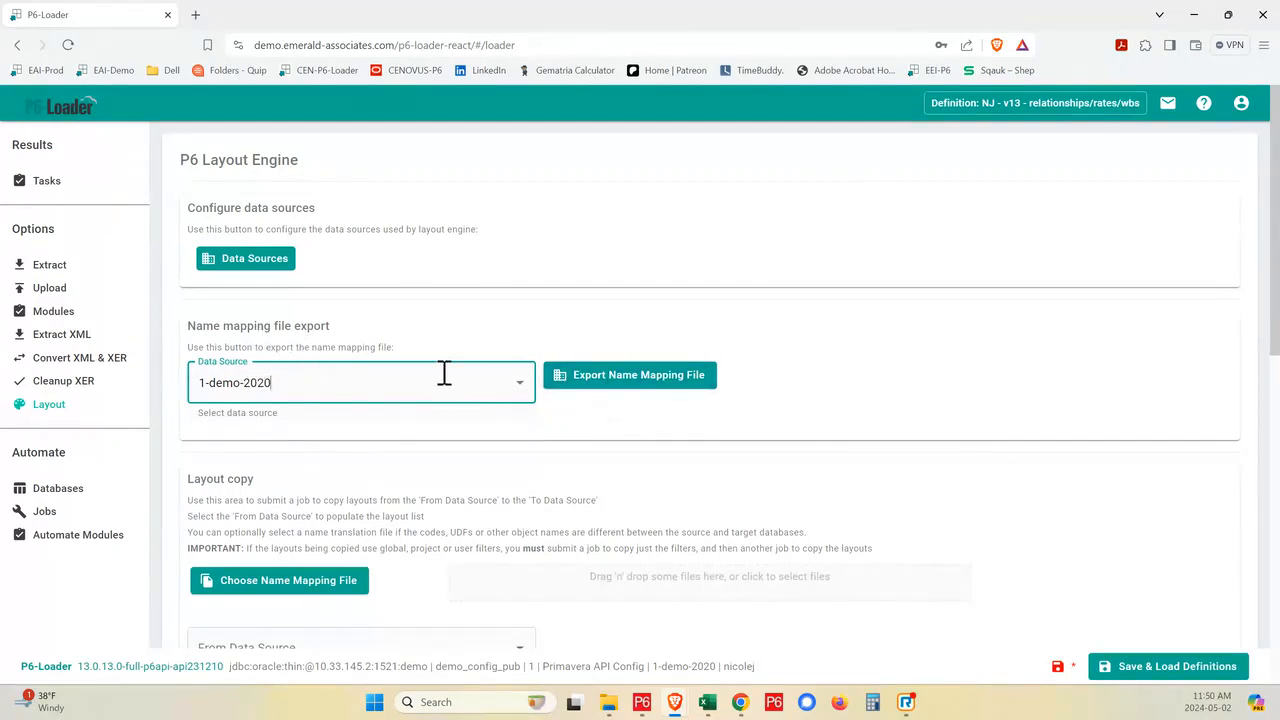
click(605, 385)
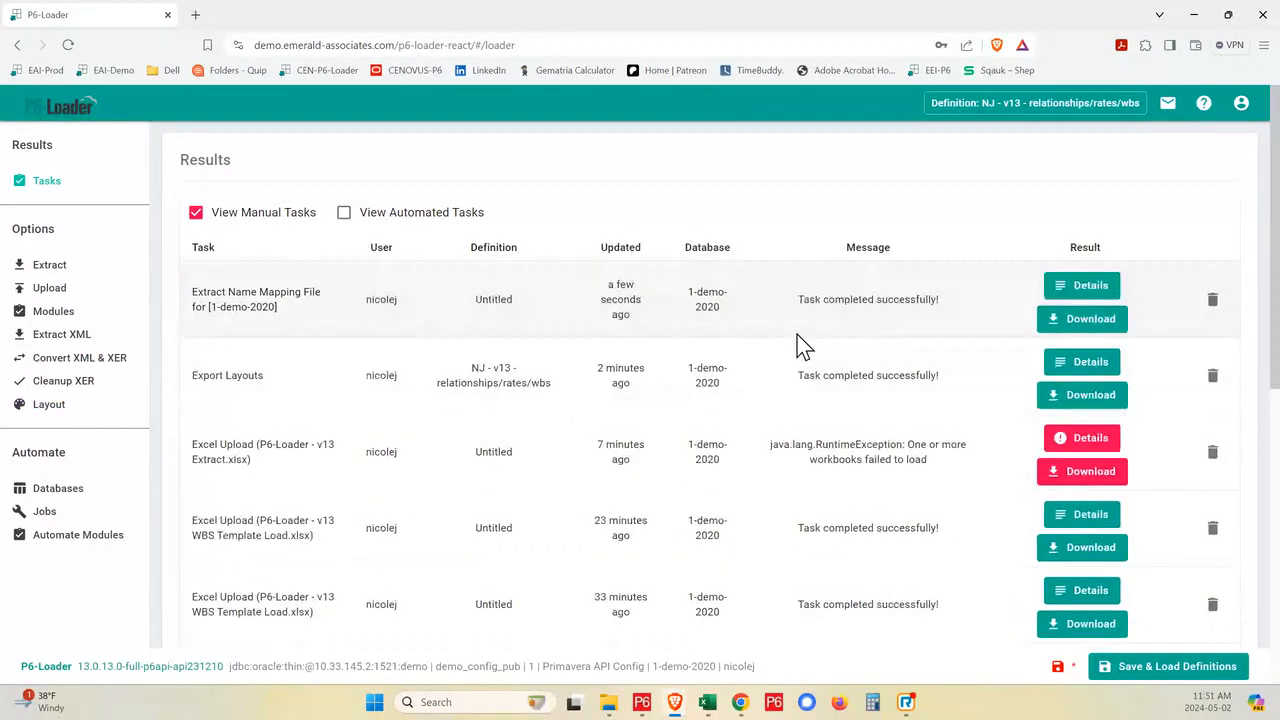
click(1100, 319)
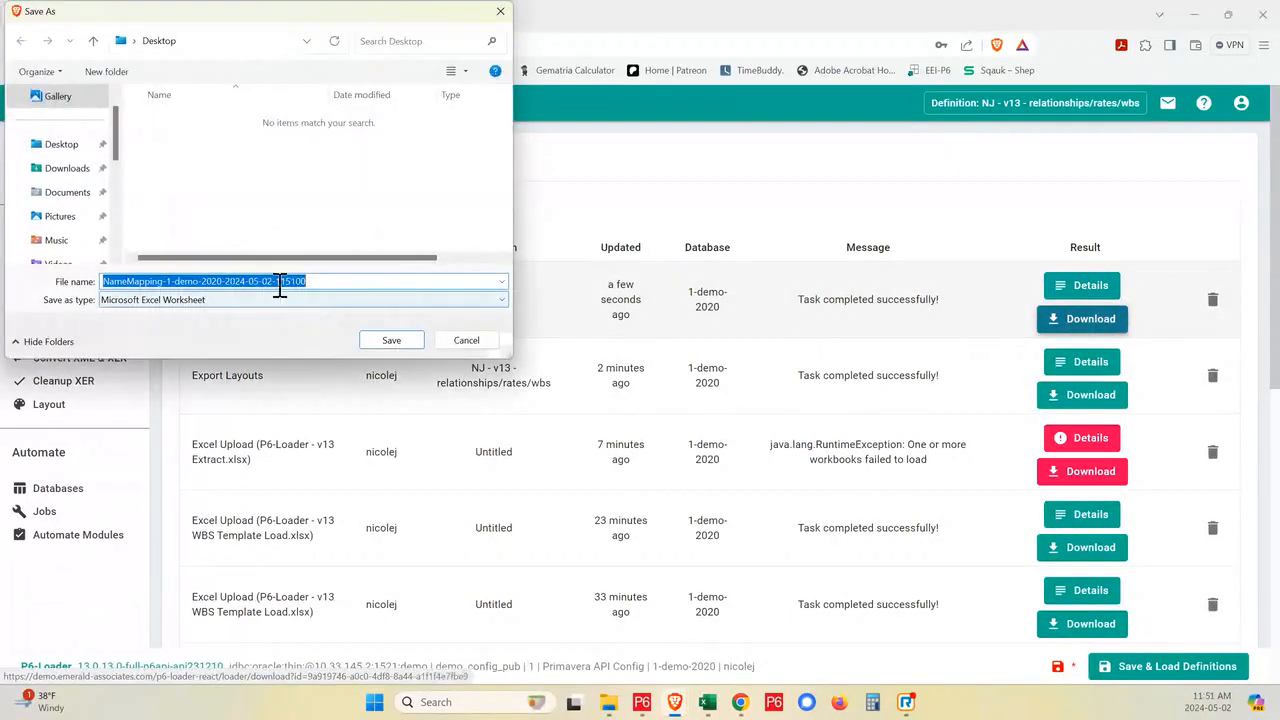
click(70, 176)
double_click(160, 146)
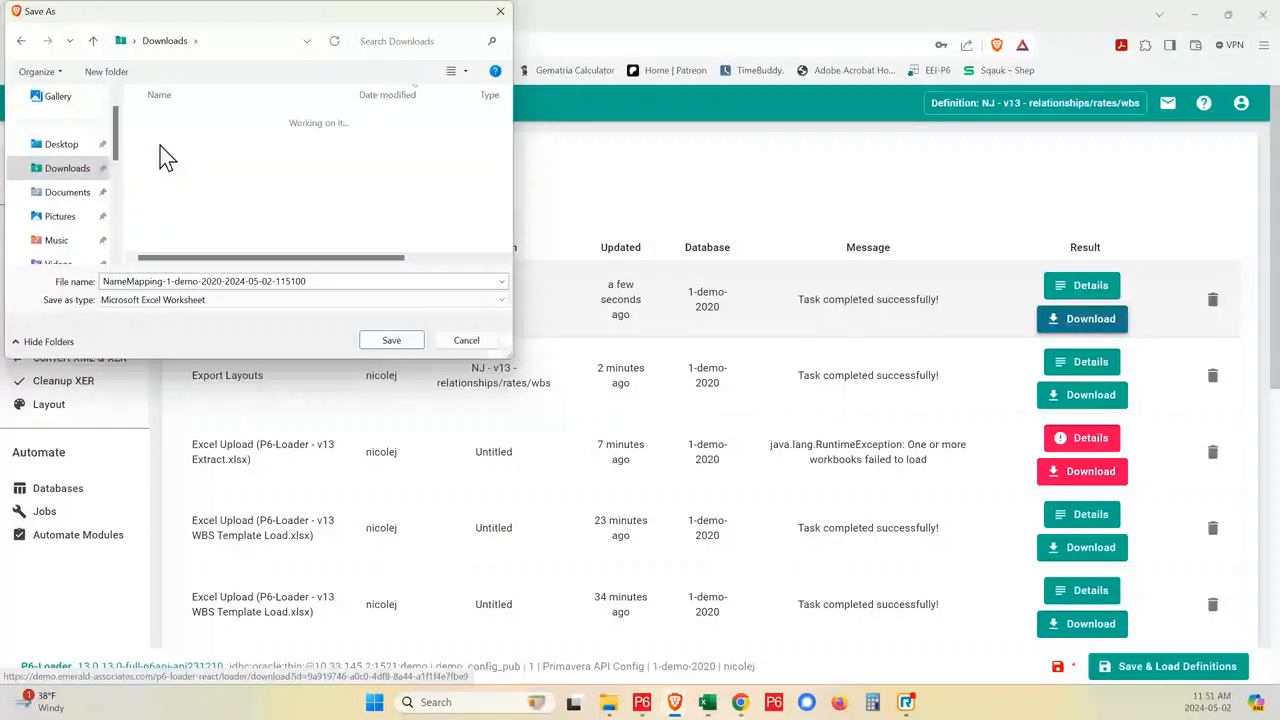
click(346, 283)
key(ctrl+a)
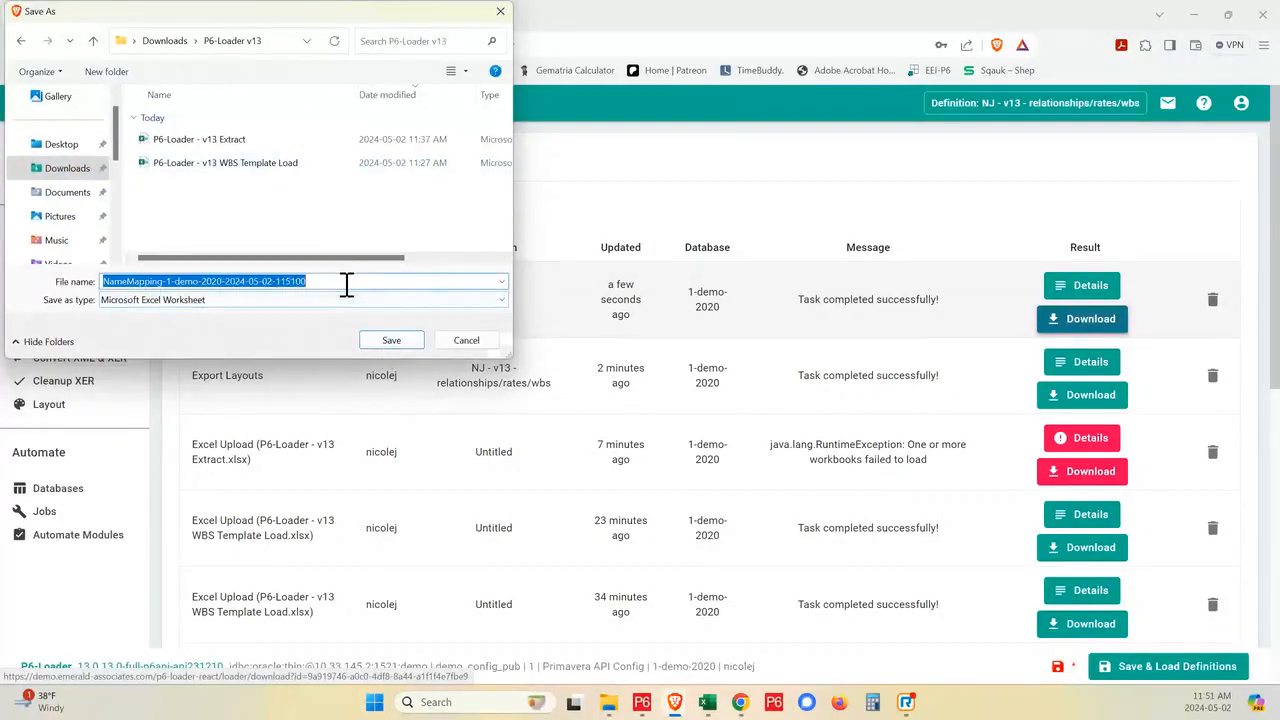
click(392, 341)
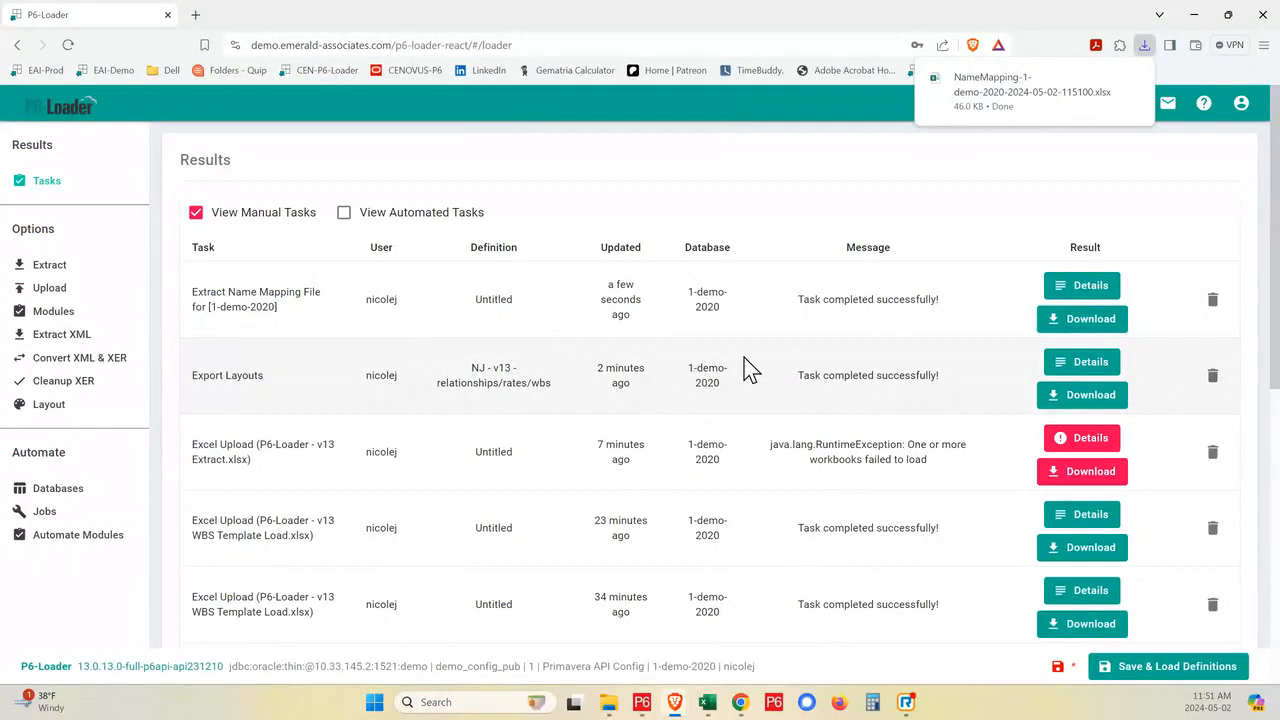
- Open the downloaded name mapping workbook in Excel, enable editing, and autofit columns A to C
click(1016, 88)
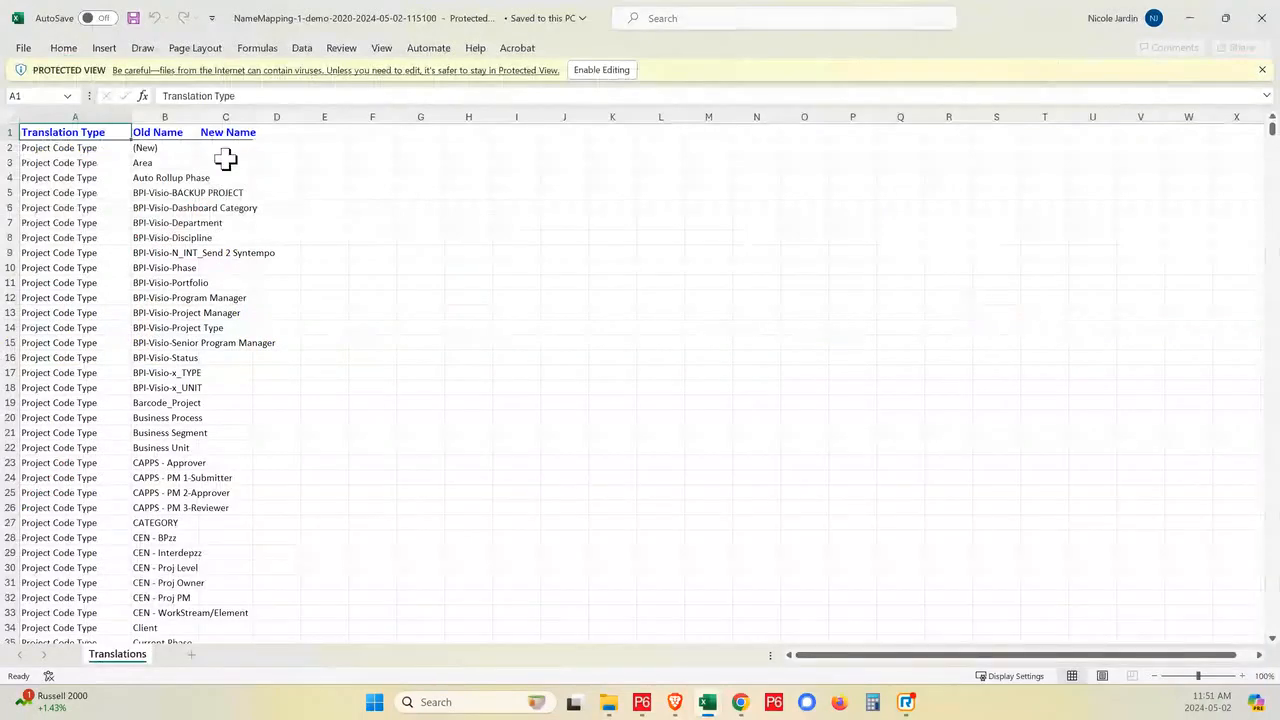
click(630, 72)
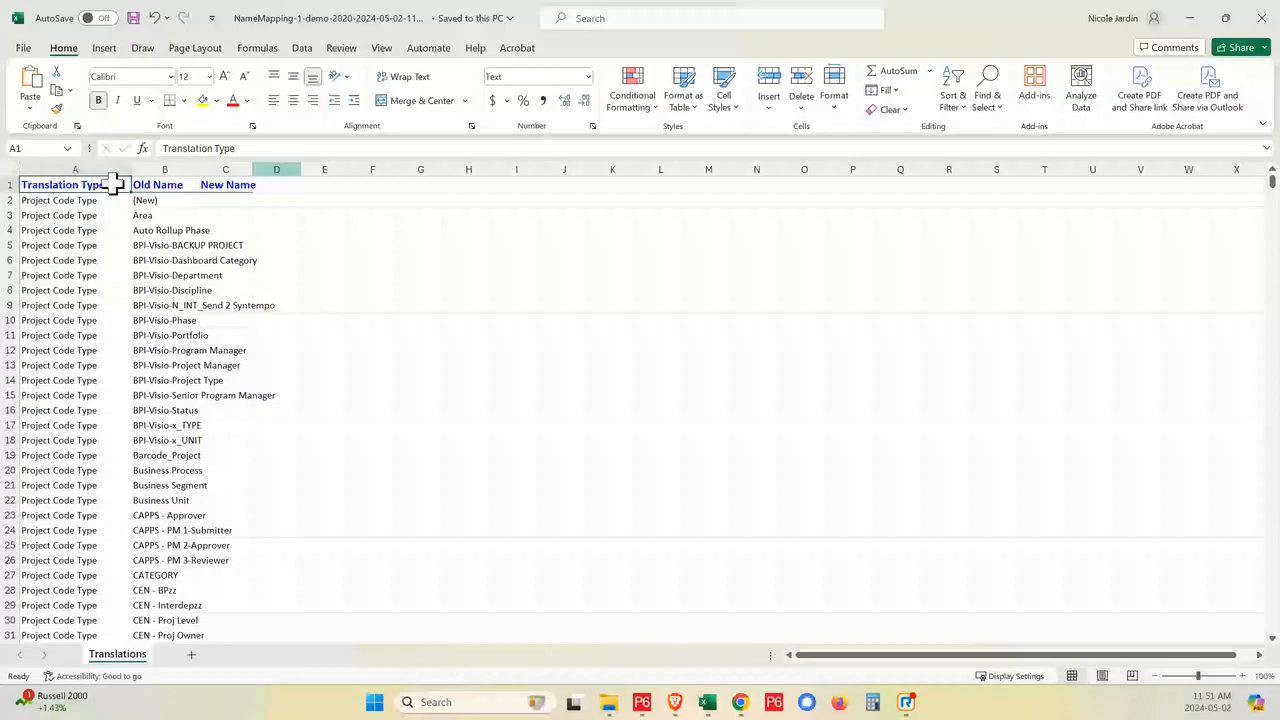
click(75, 169)
click(225, 169)
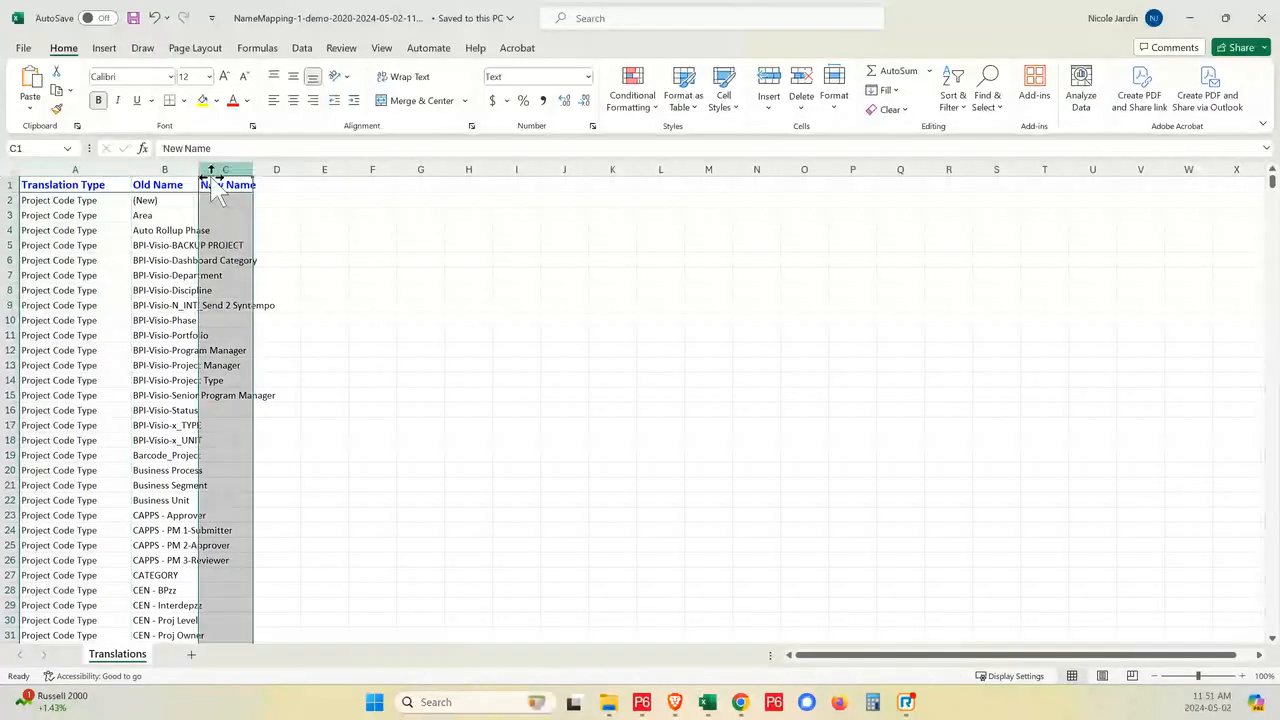
shift+click(62, 169)
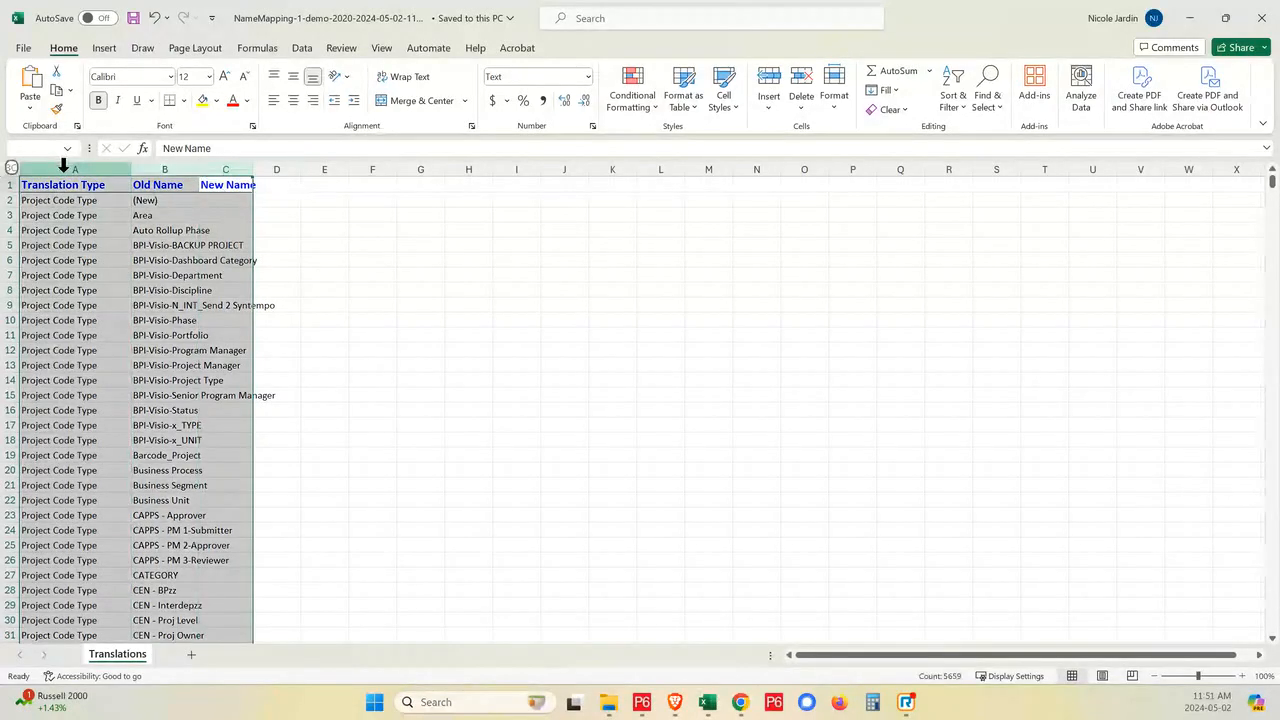
double_click(133, 171)
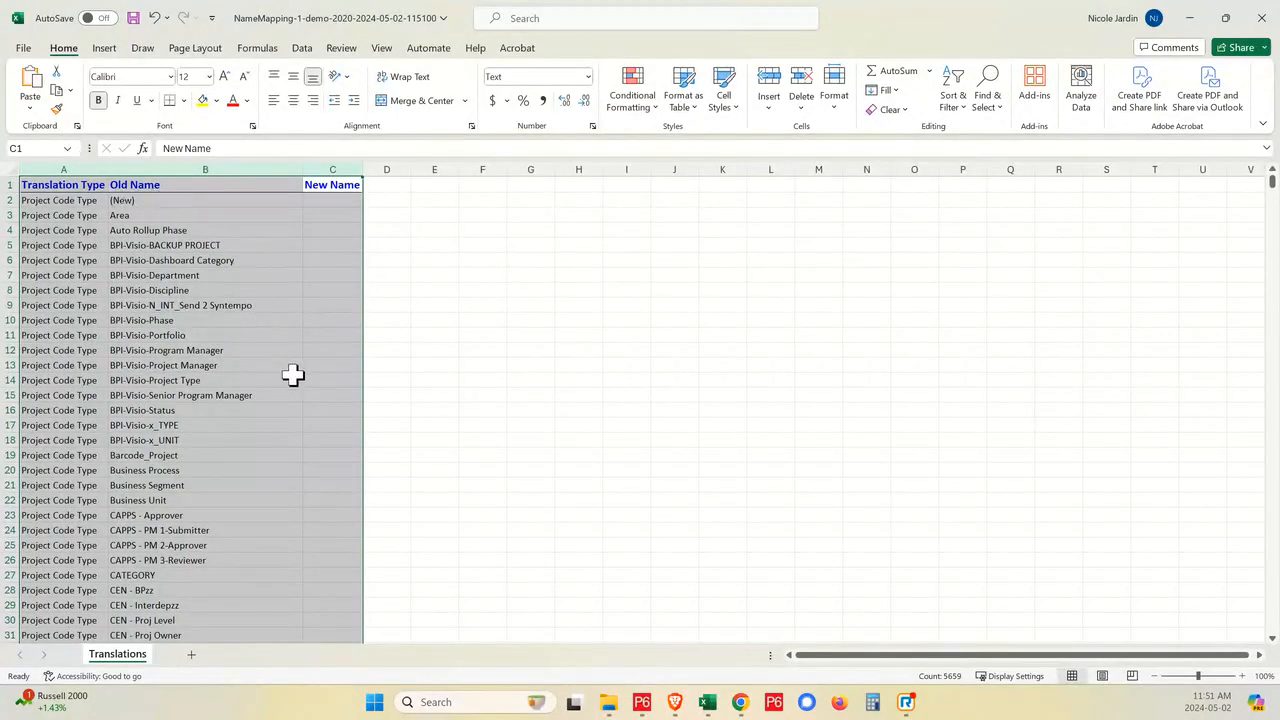
- Examine the name mapping workbook's project and activity code types, down to the New Name cell for 1-P6L-WorkOrder in row 268
scroll(228, 305, down, 3)
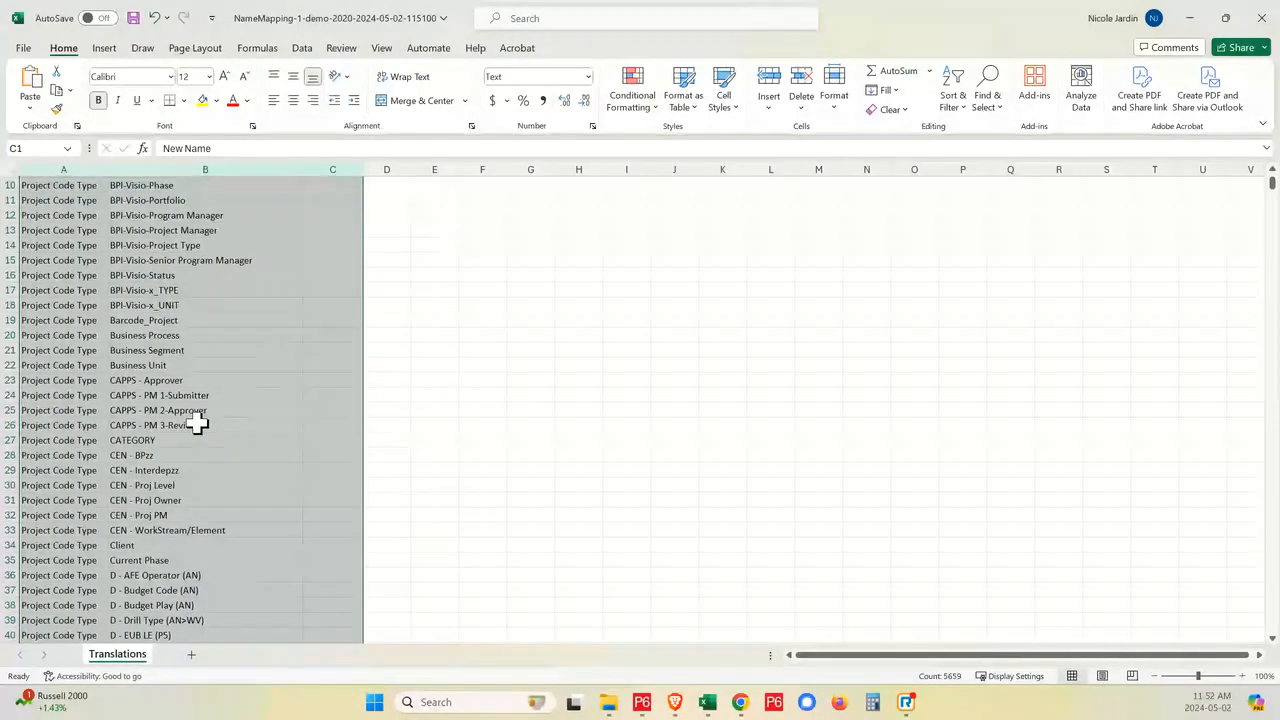
scroll(197, 424, down, 20)
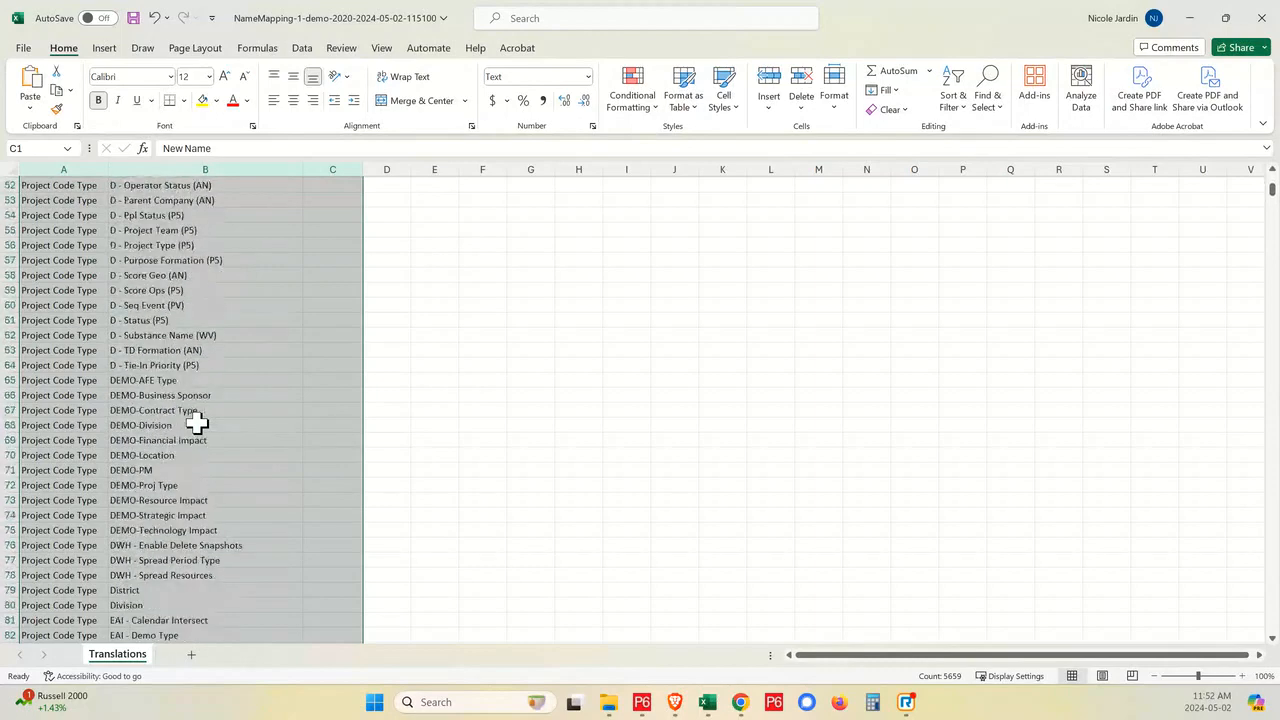
scroll(197, 424, down, 20)
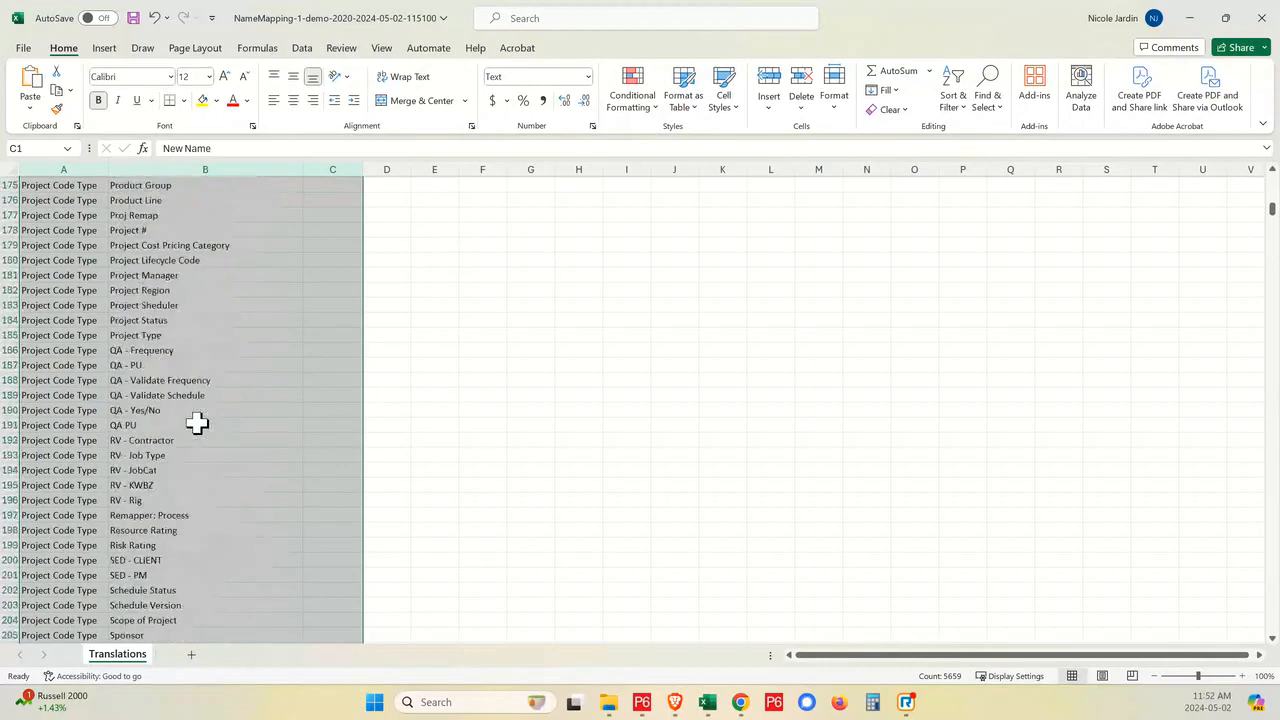
scroll(197, 424, down, 13)
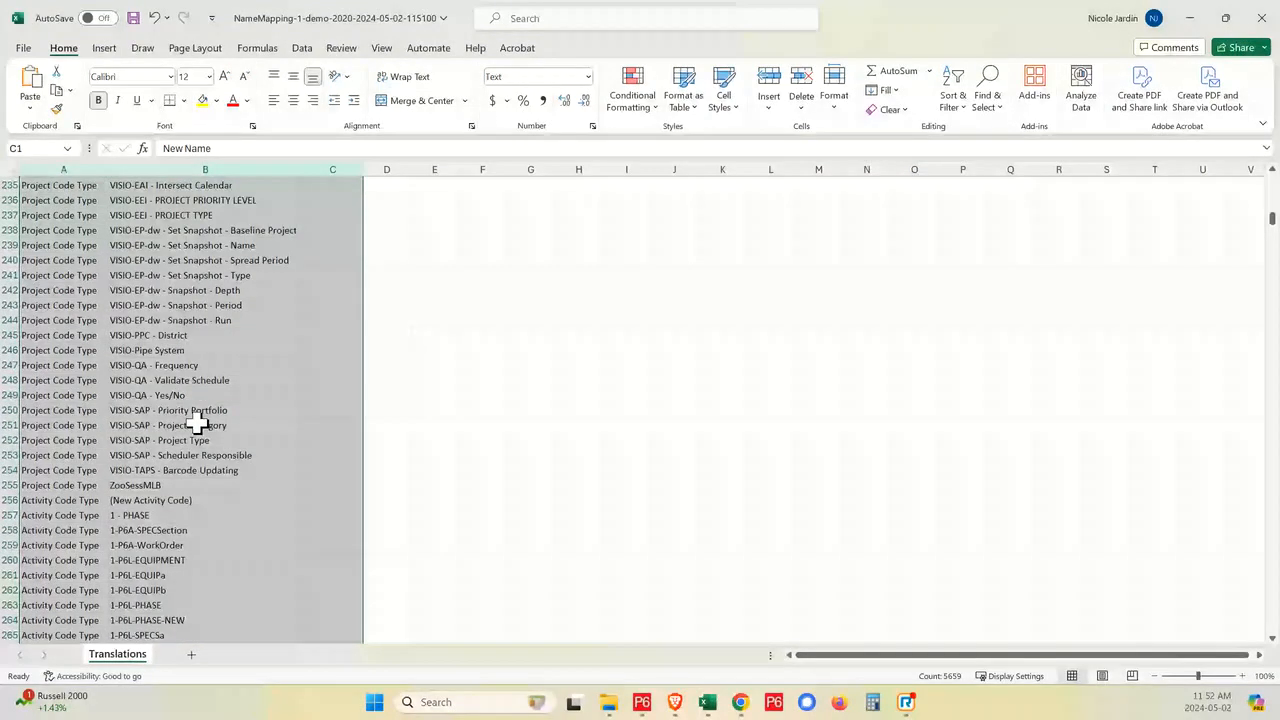
scroll(197, 424, down, 5)
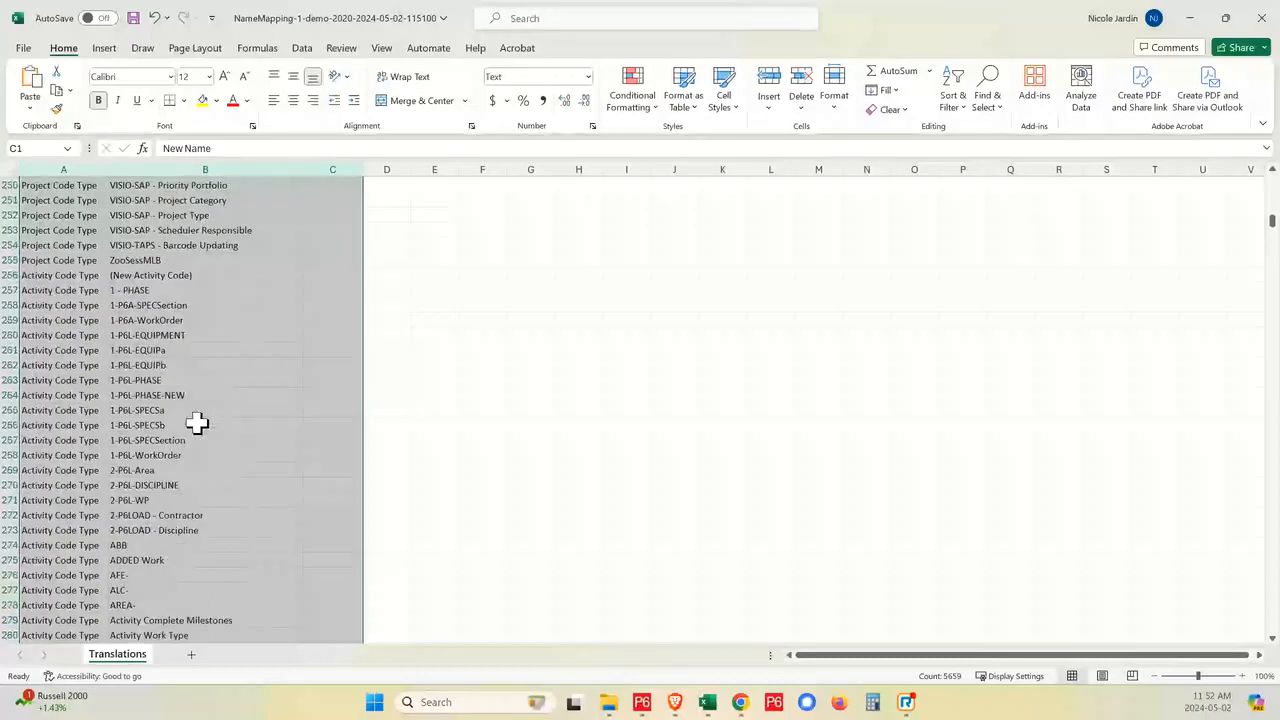
scroll(197, 424, down, 3)
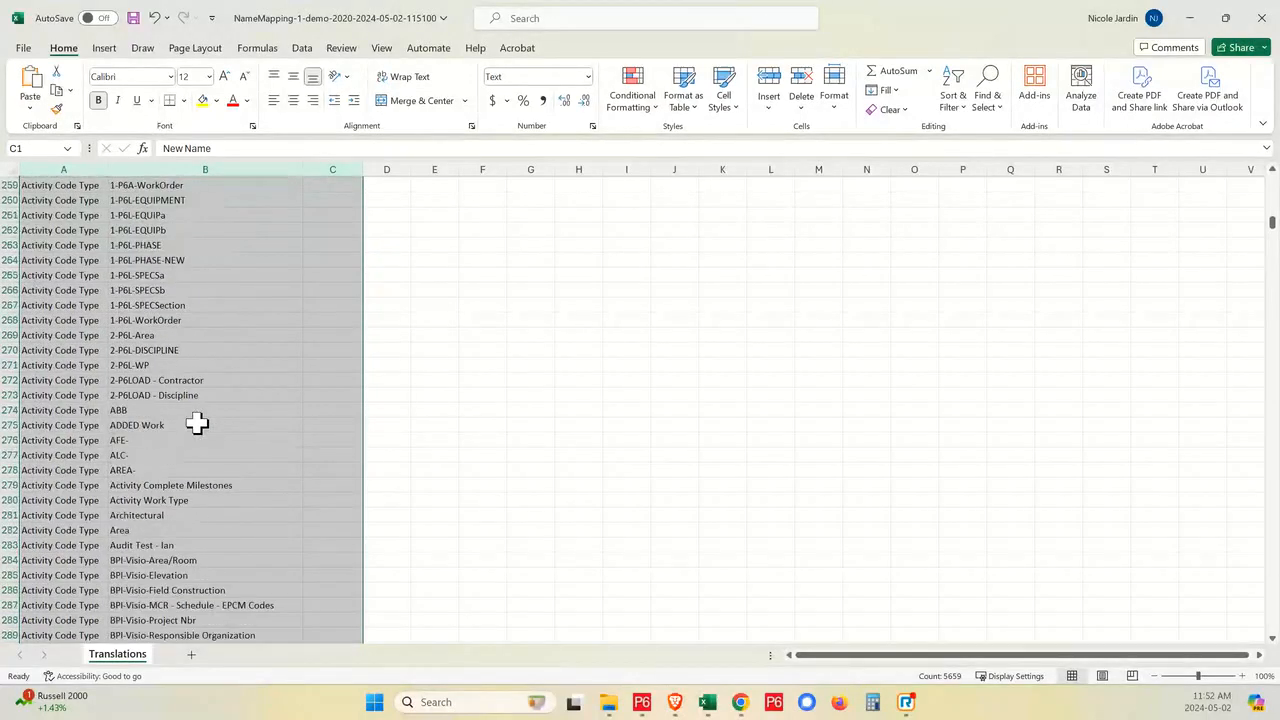
click(183, 320)
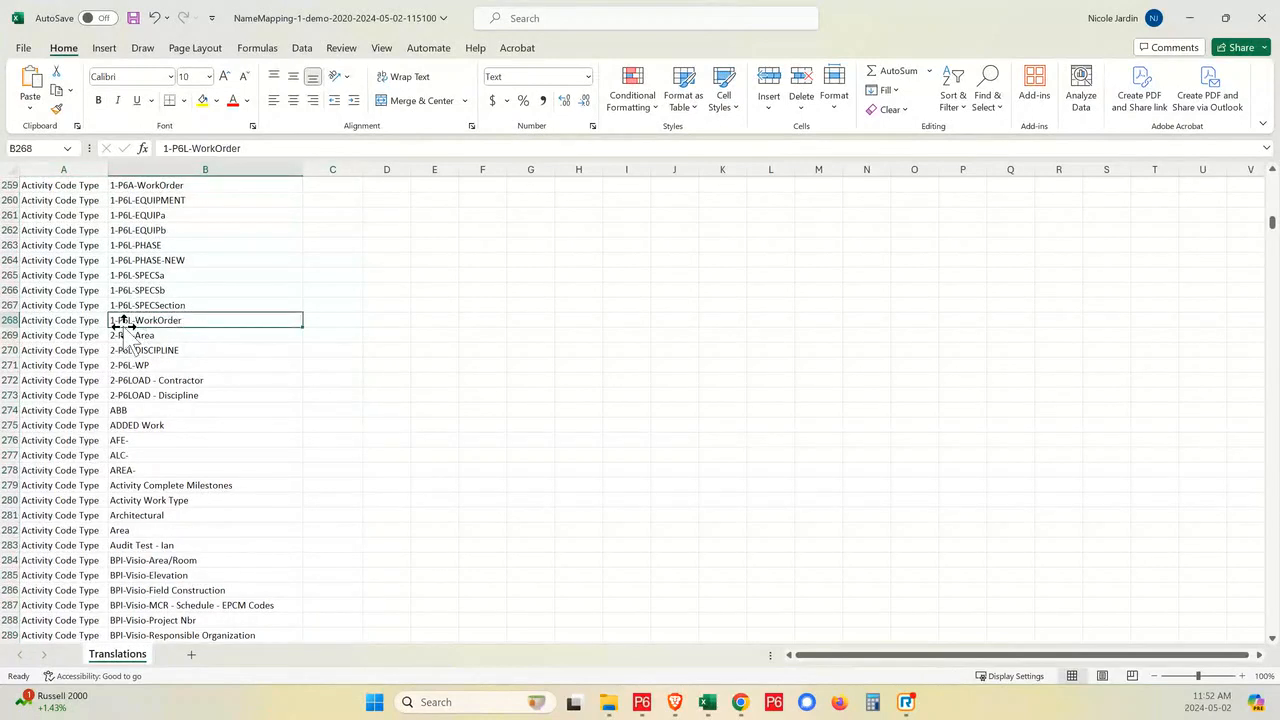
click(340, 322)
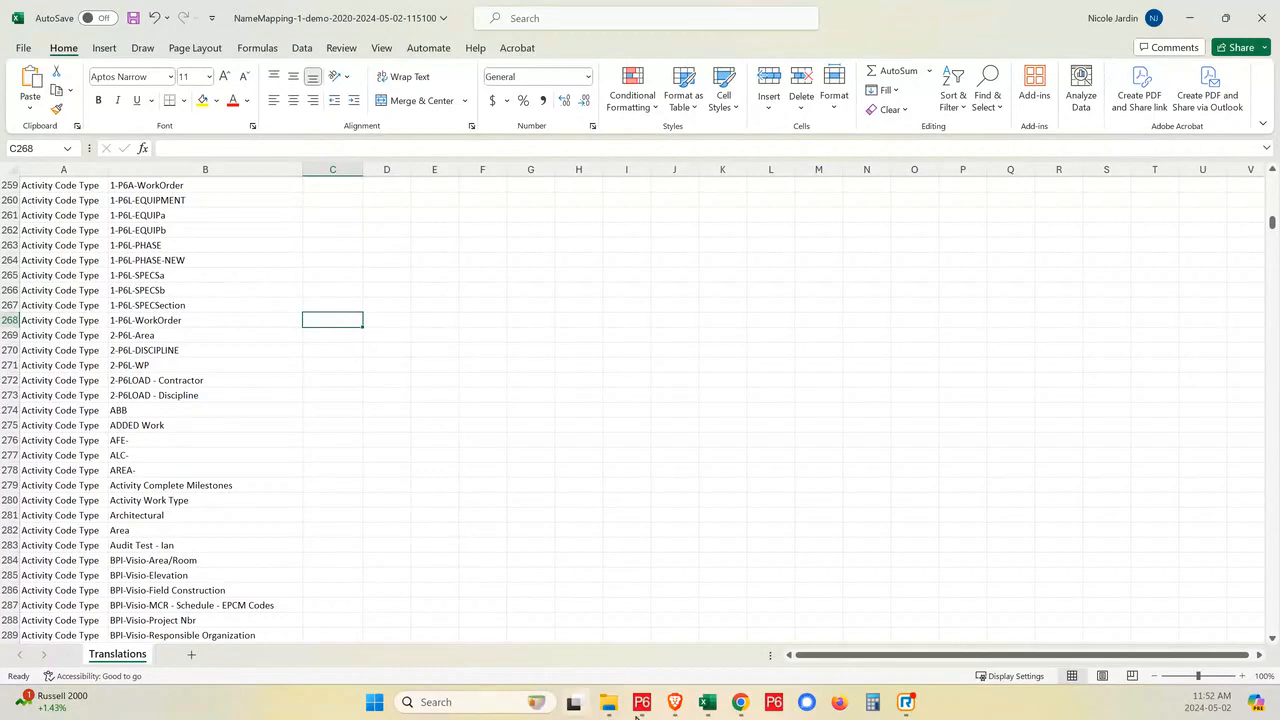
- Switch back to P6-Loader in Brave and review the P6 Layout Engine's name mapping, layout copy and layout export sections
mouse_move(674, 705)
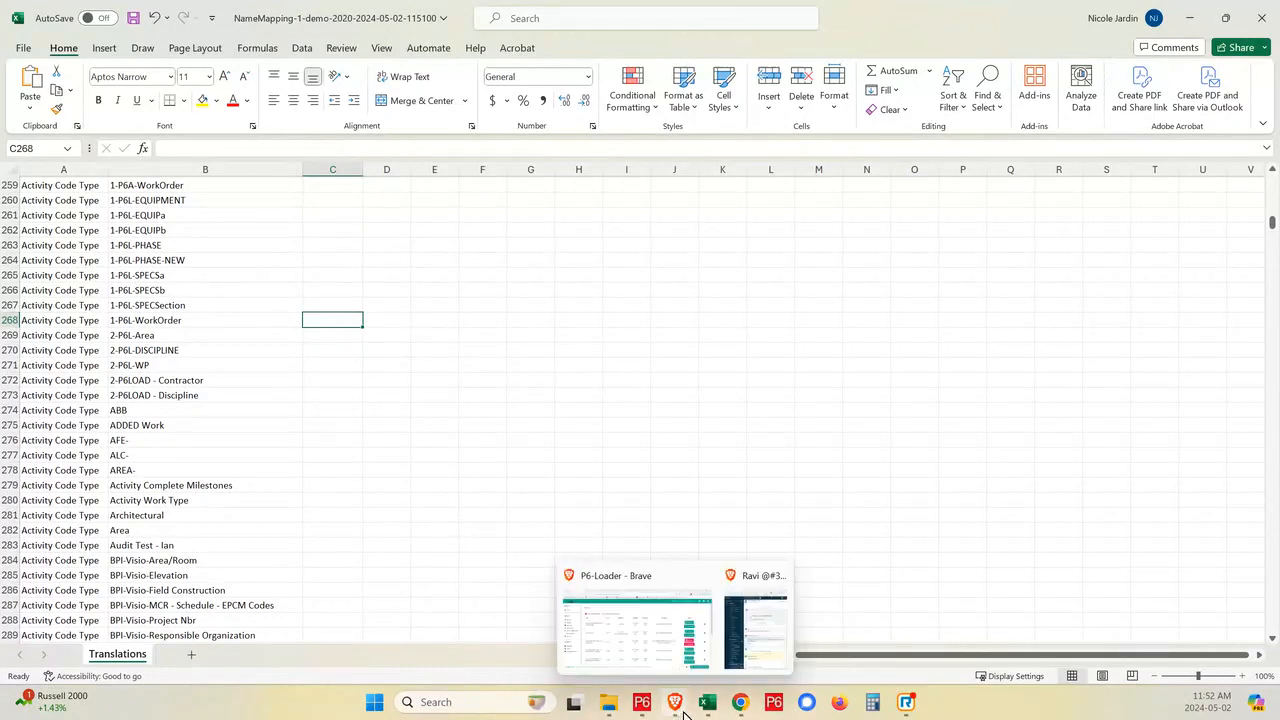
click(651, 663)
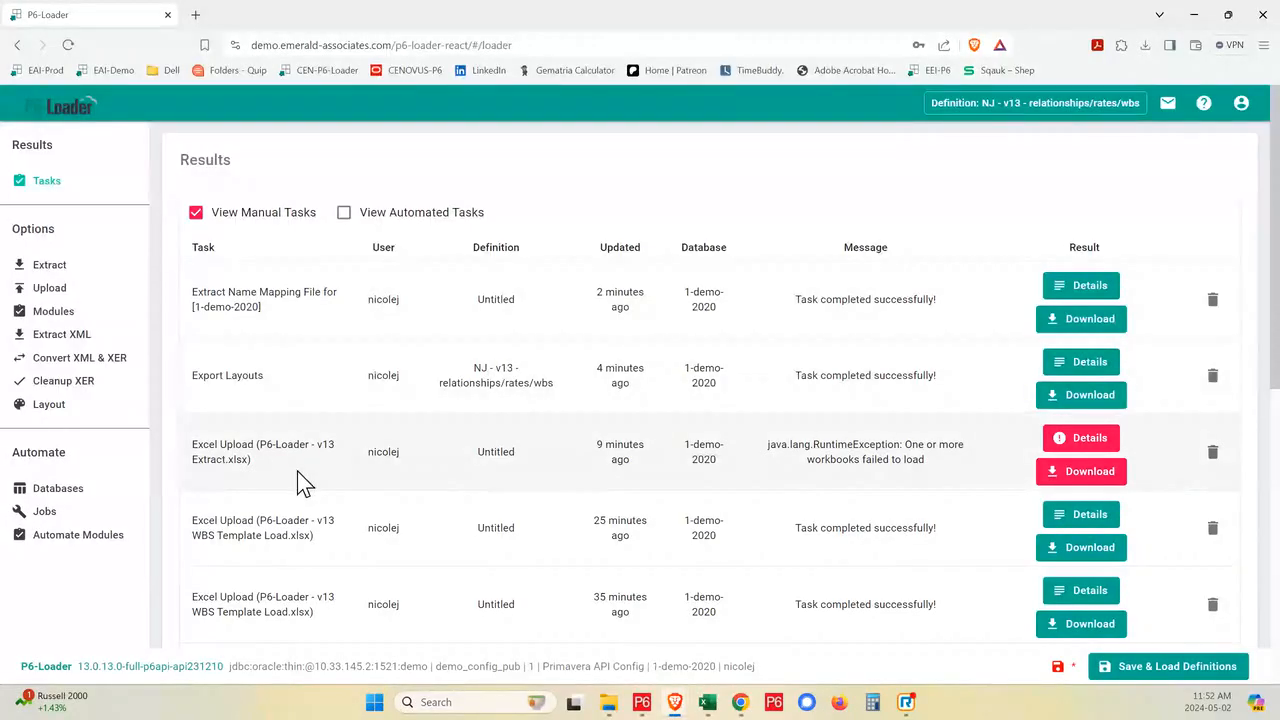
click(55, 408)
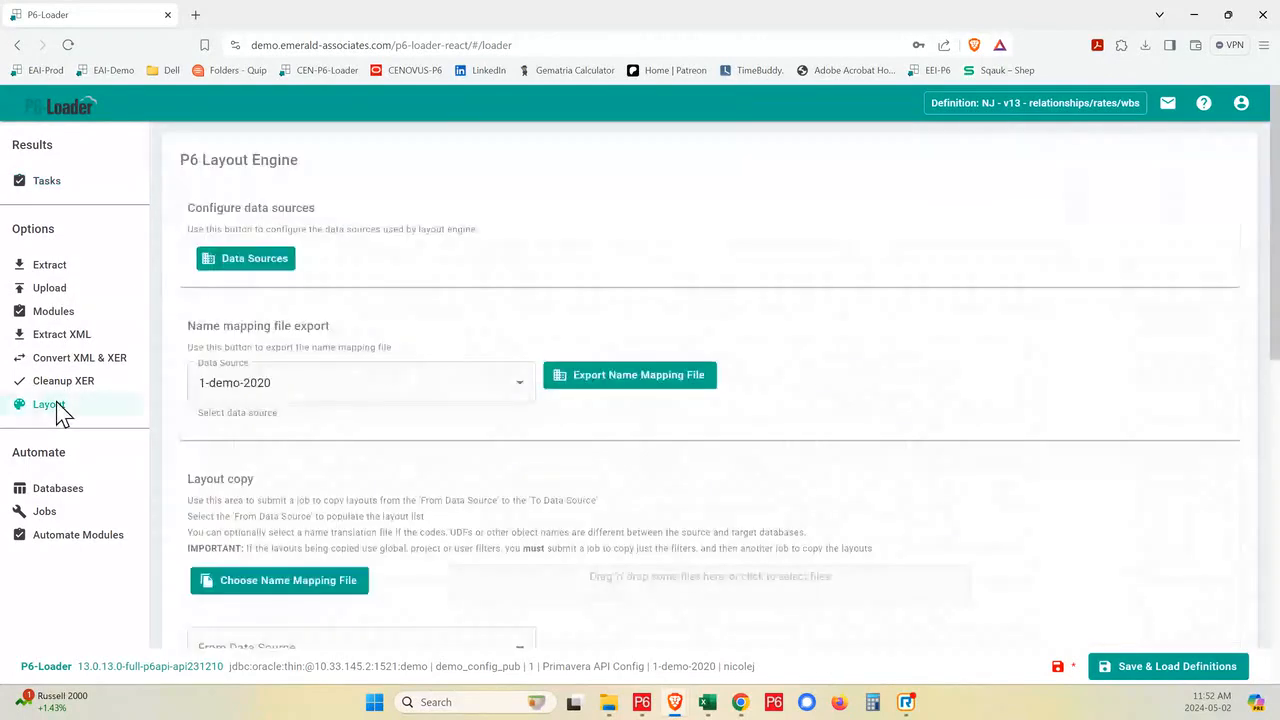
scroll(560, 470, down, 3)
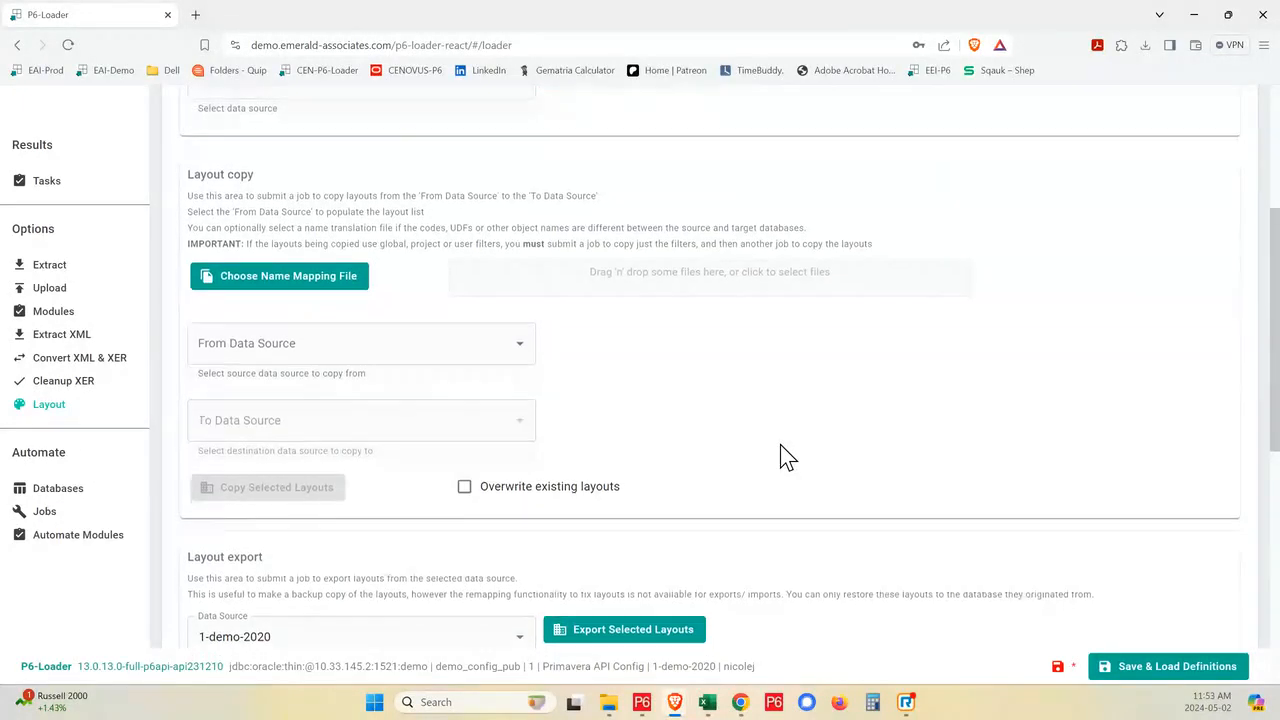
scroll(782, 447, down, 3)
scroll(783, 445, down, 2)
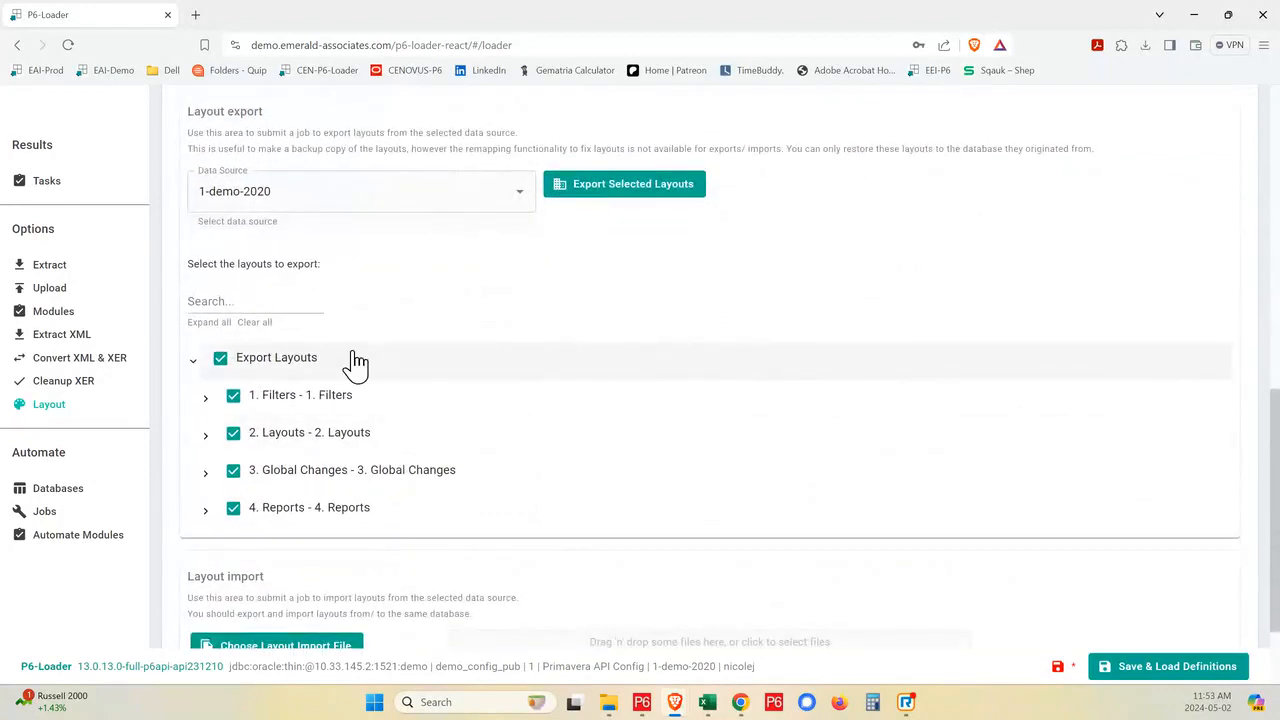
scroll(357, 364, up, 1)
scroll(780, 438, up, 3)
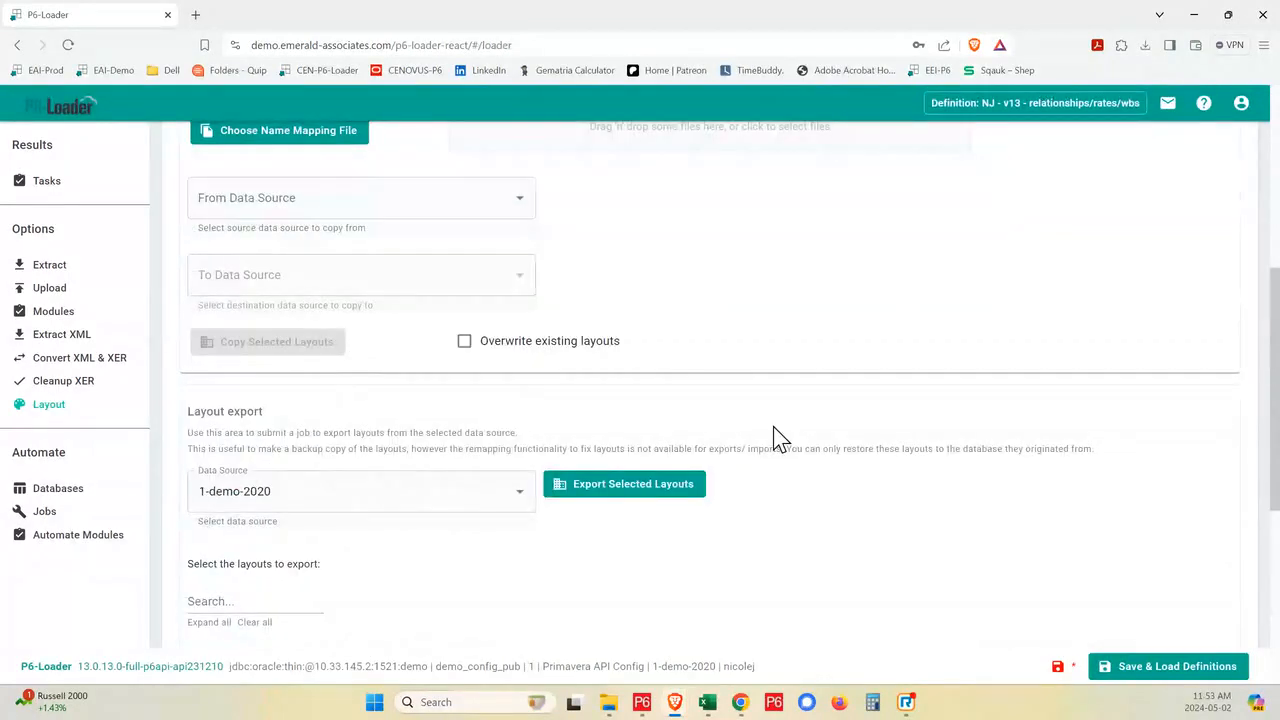
scroll(780, 438, up, 3)
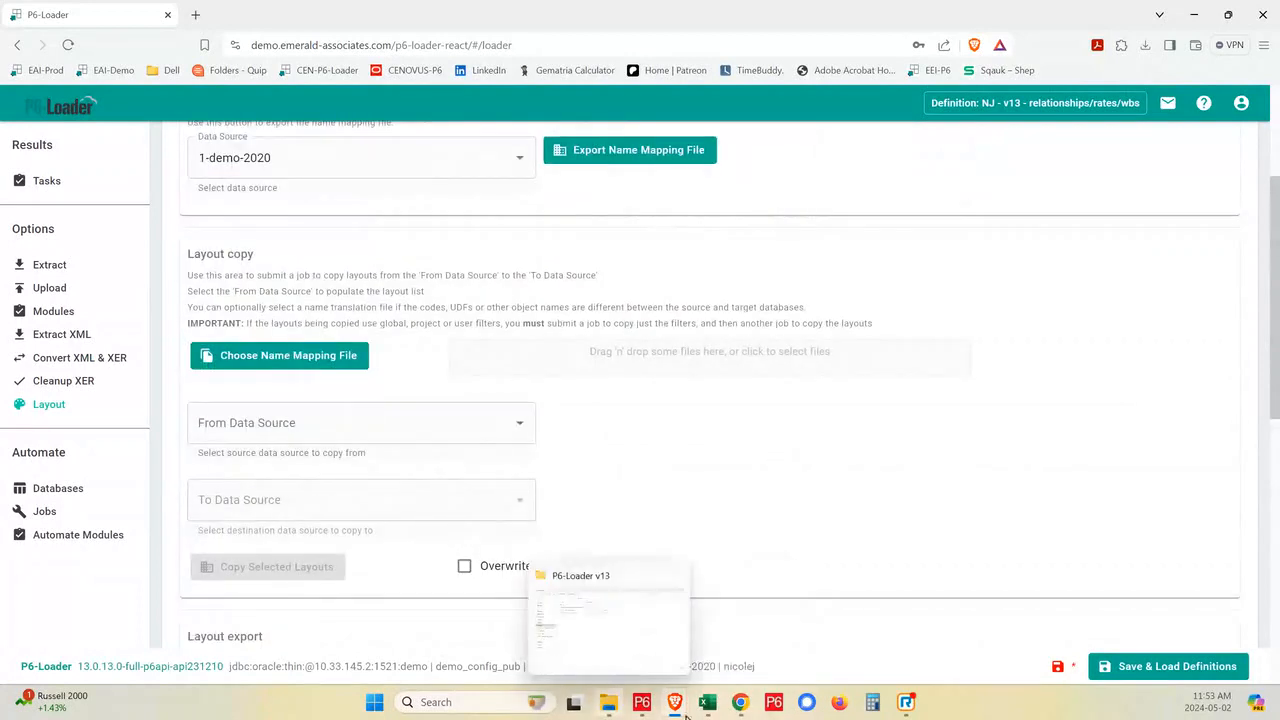
mouse_move(708, 706)
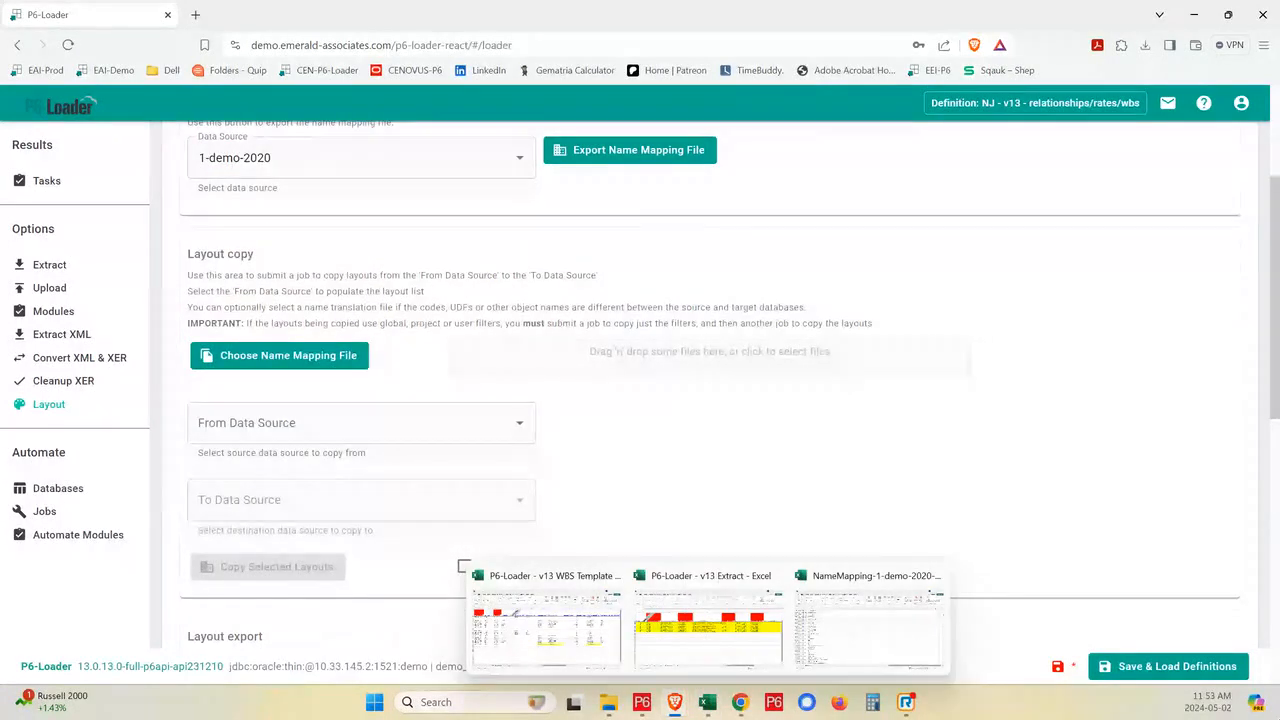